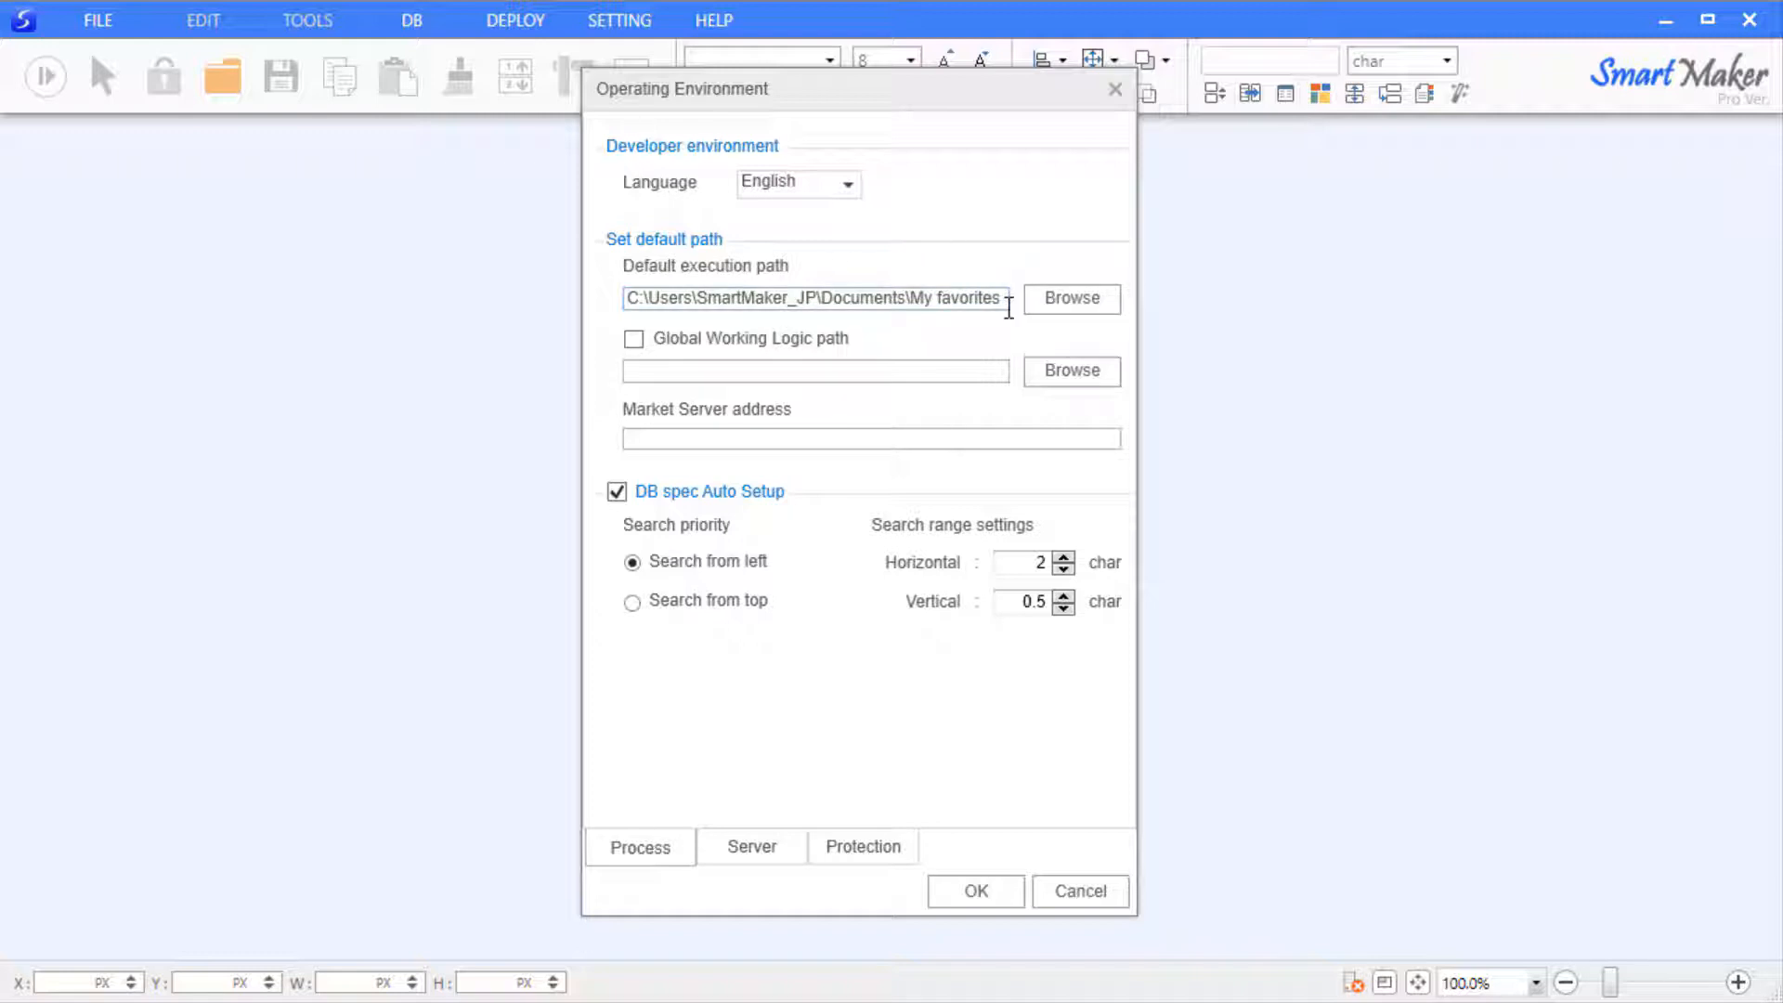
Accept the operating environment settings and connect to the server's DEV_DB database by entering the account password
{"action": "left_click", "coordinate": [974, 894]}
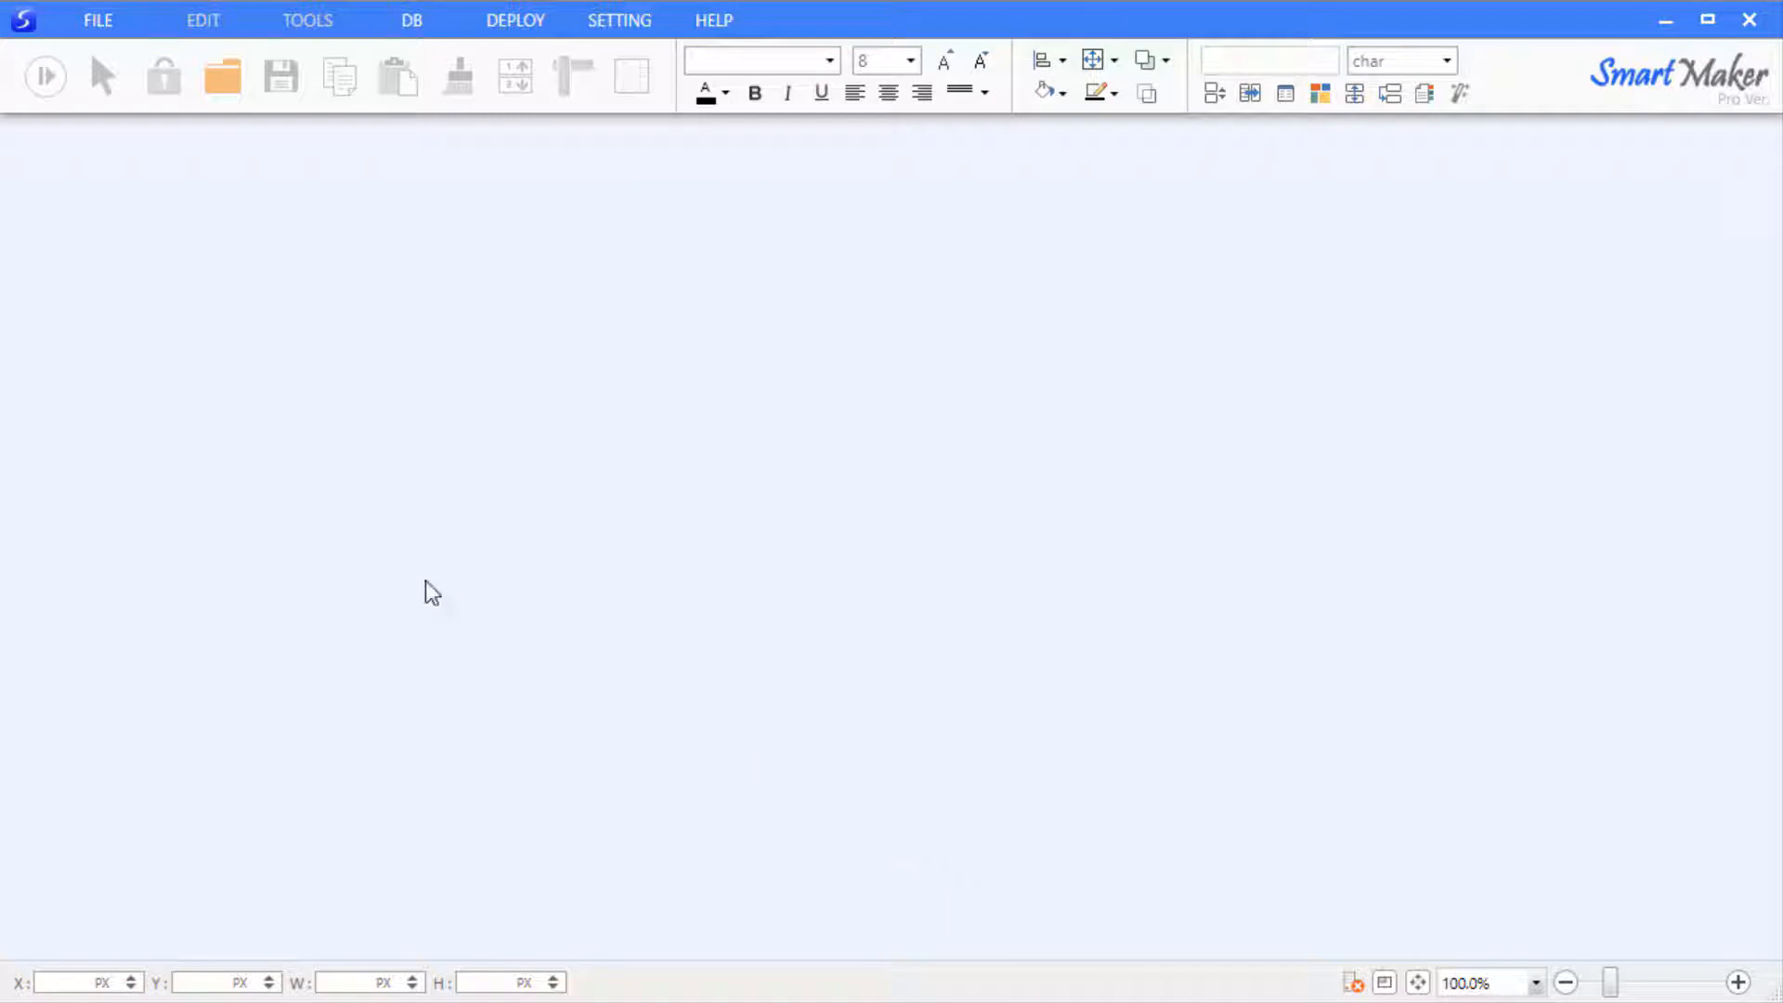
{"action": "left_click", "coordinate": [102, 28]}
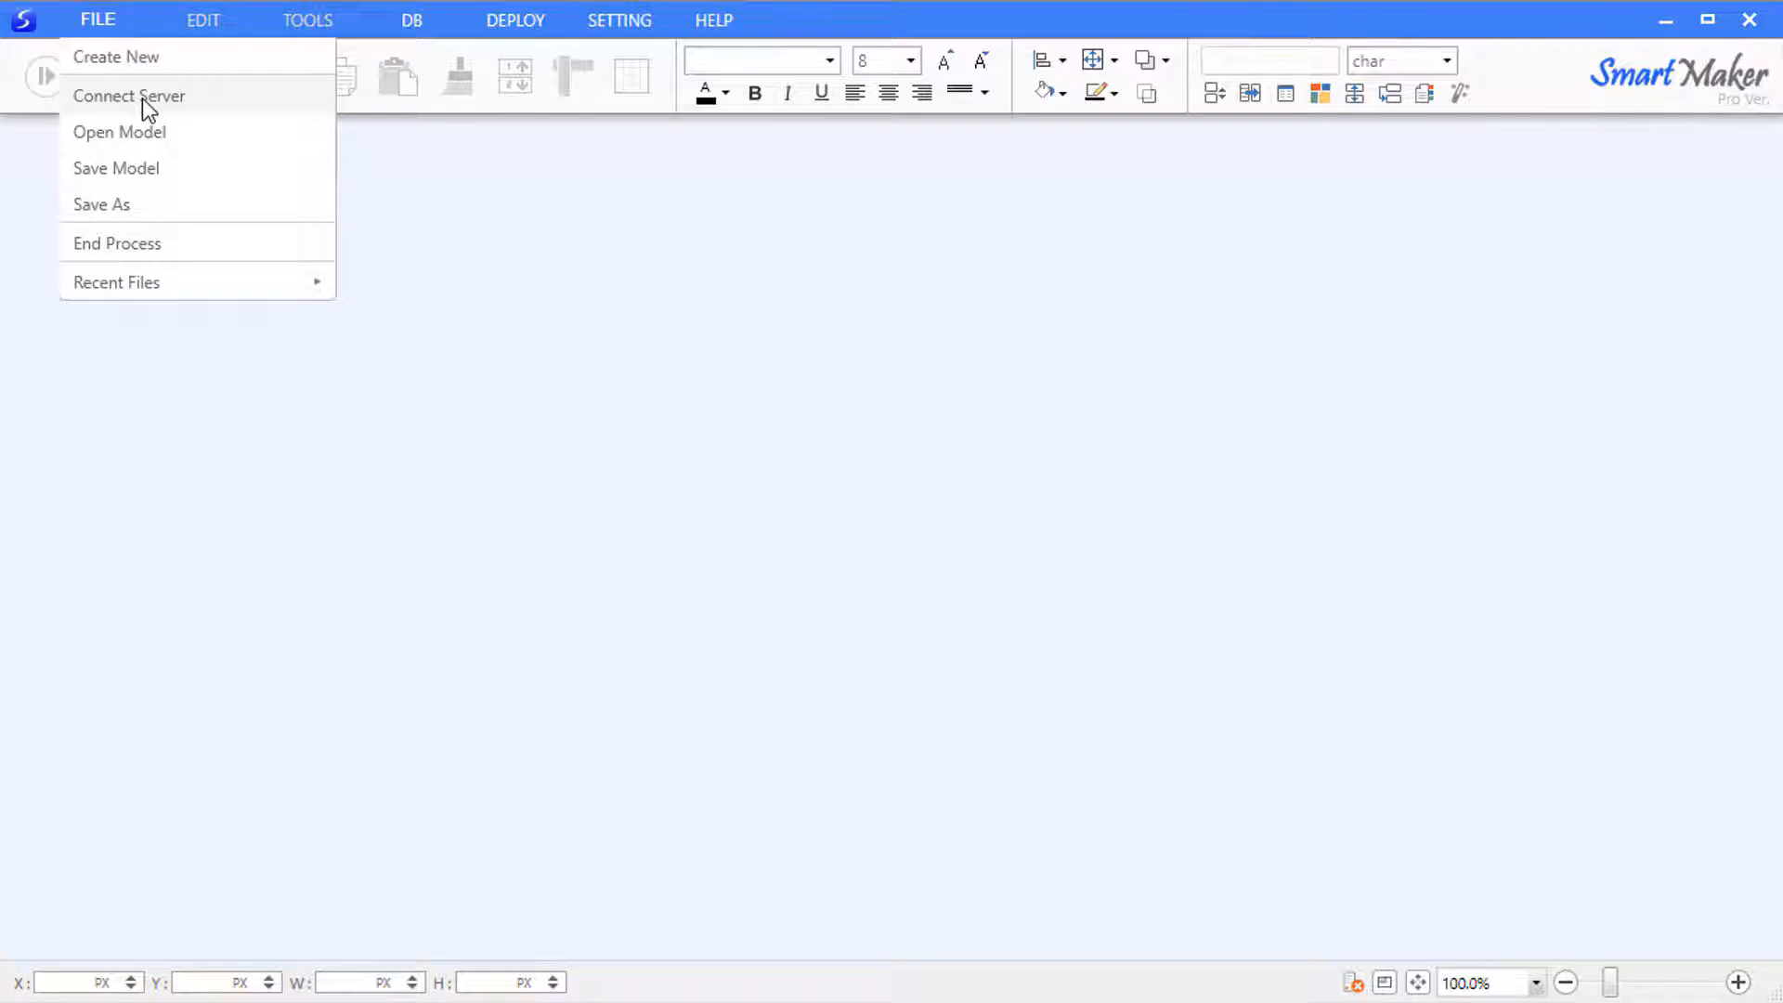
{"action": "left_click", "coordinate": [142, 98]}
{"action": "type", "text": "1"}
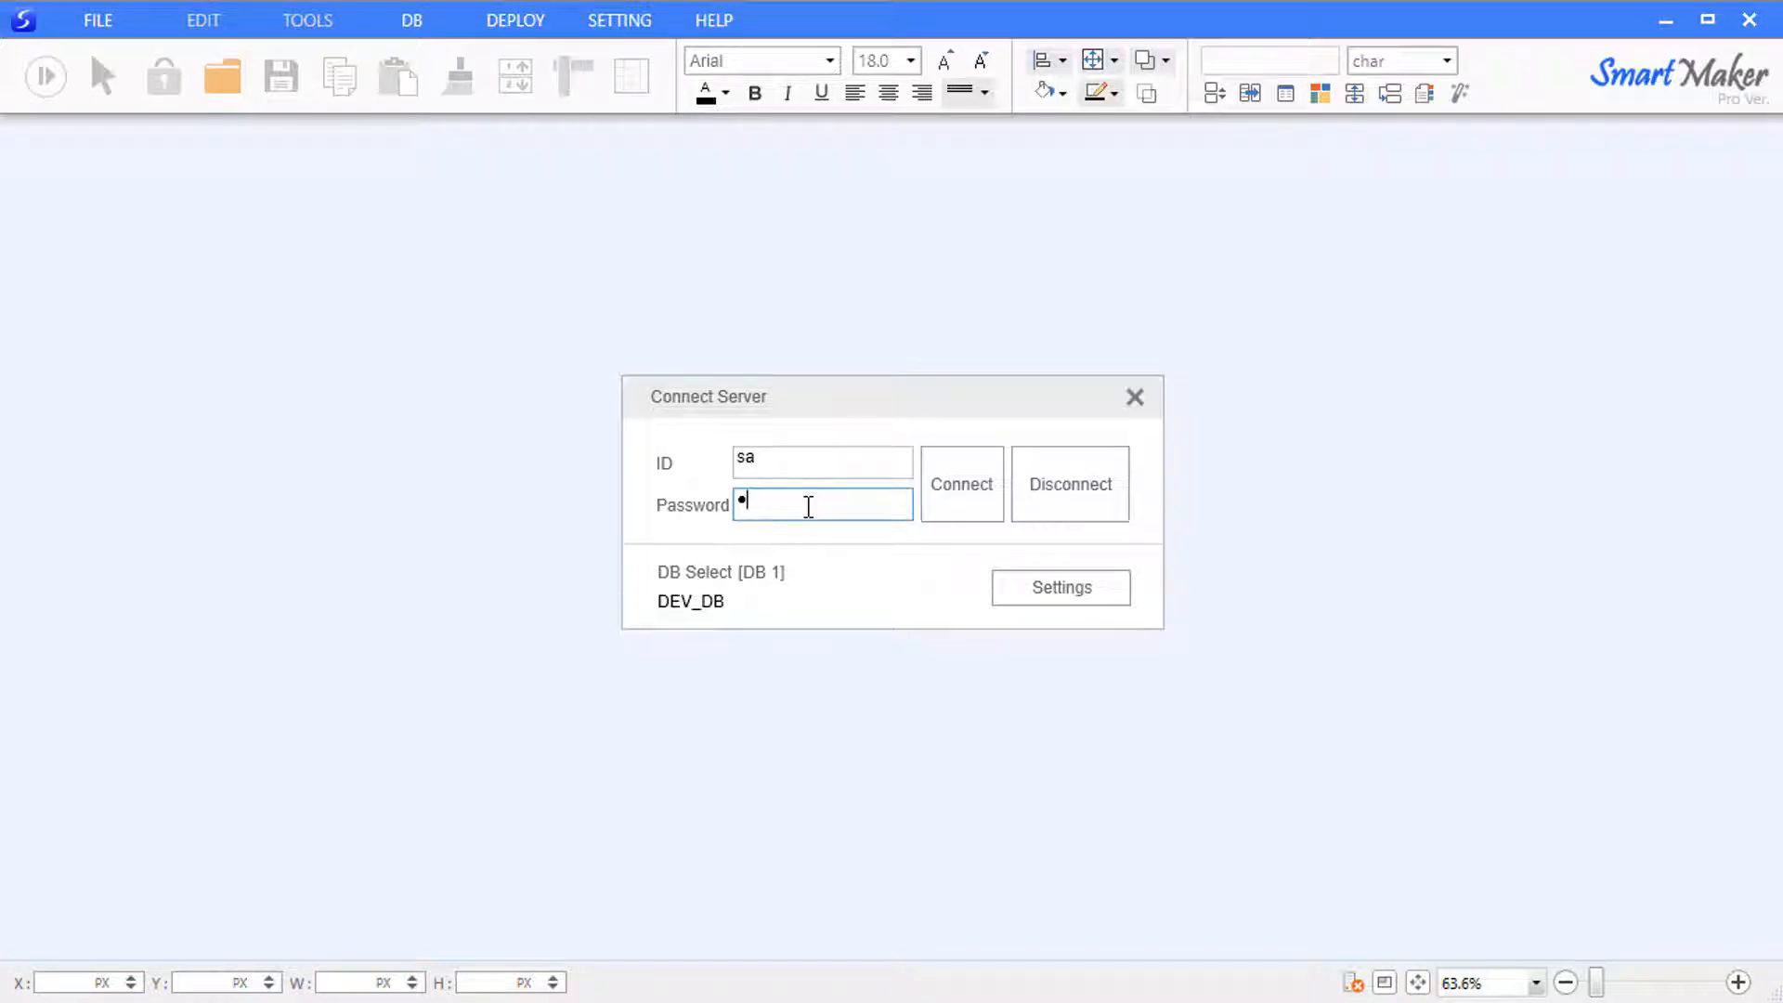
{"action": "left_click", "coordinate": [955, 477]}
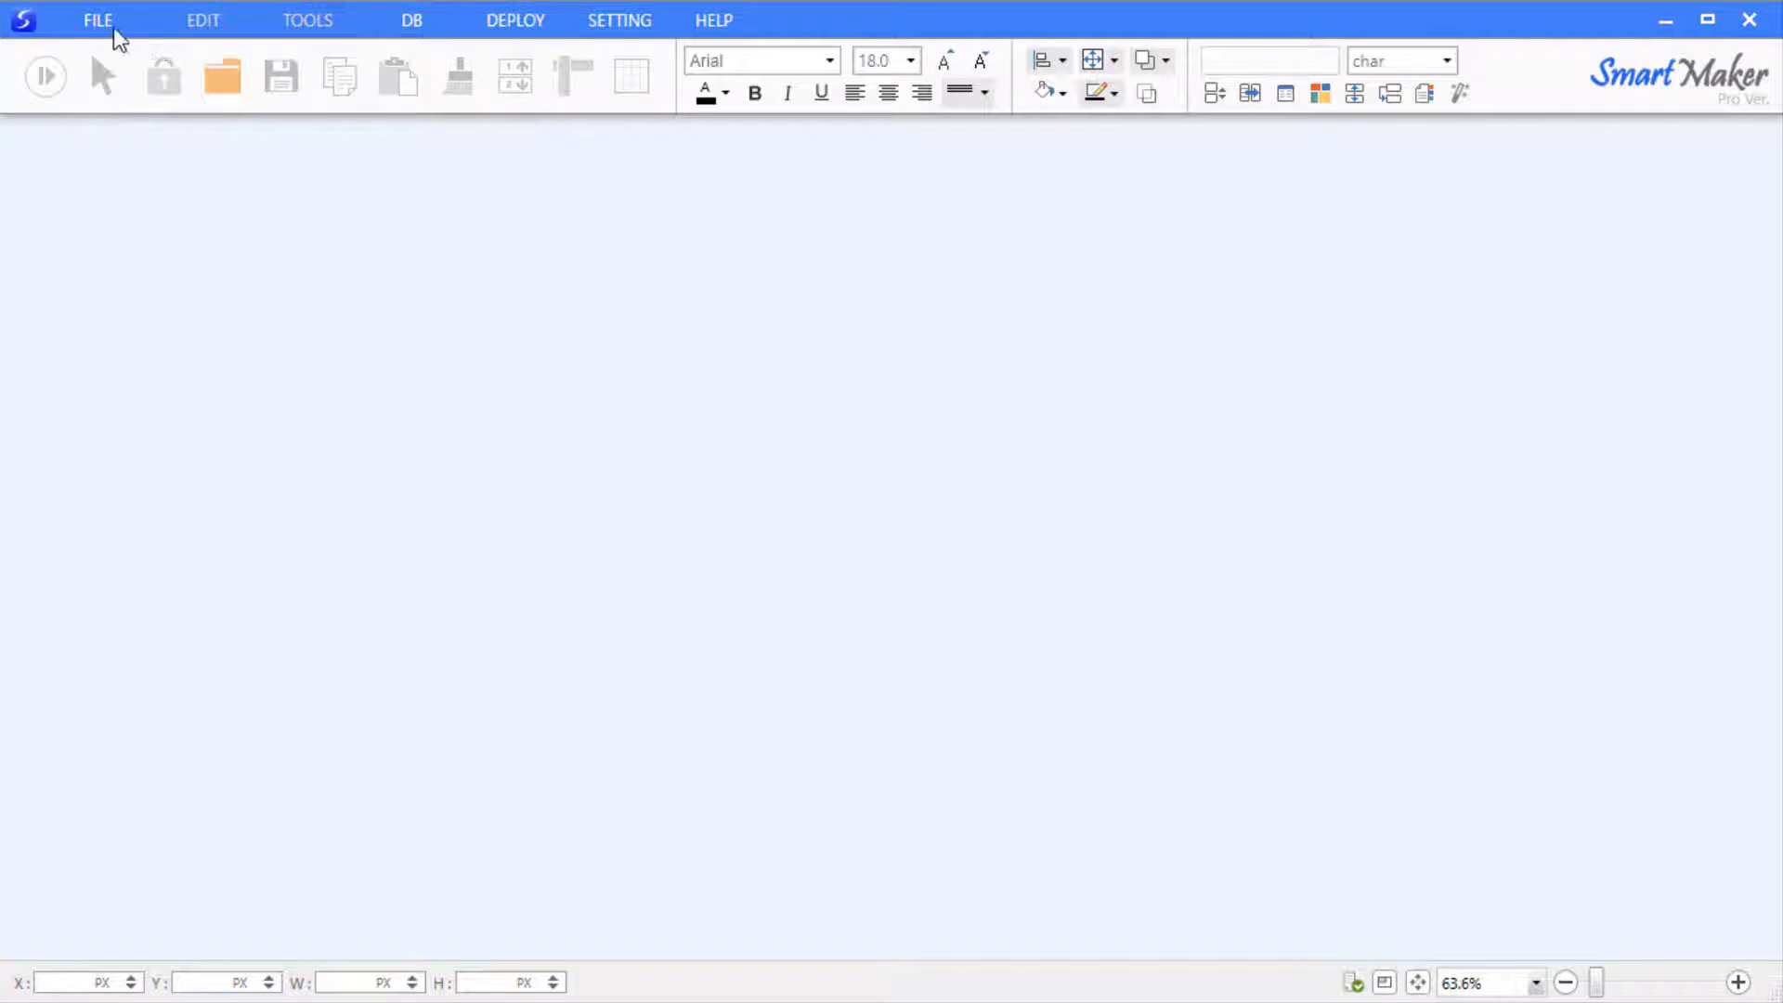
Create a new app model from the Blank Form template
{"action": "left_click", "coordinate": [113, 26]}
{"action": "left_click", "coordinate": [126, 58]}
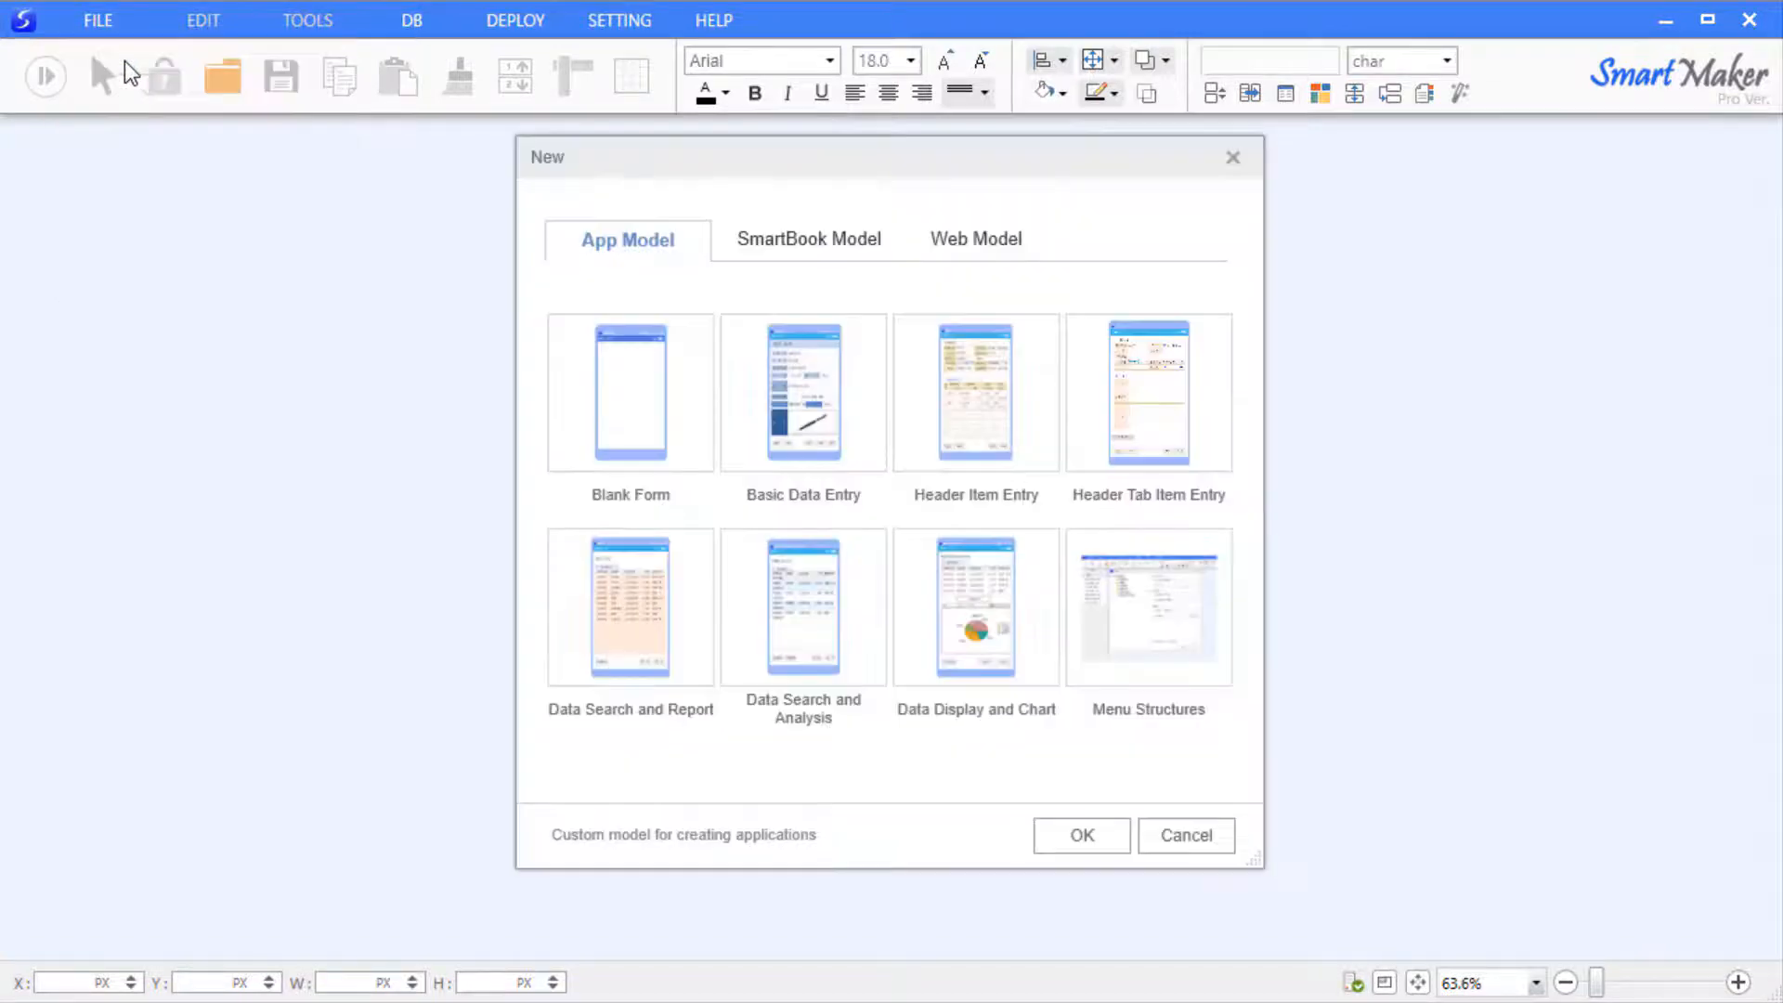
{"action": "double_click", "coordinate": [604, 377]}
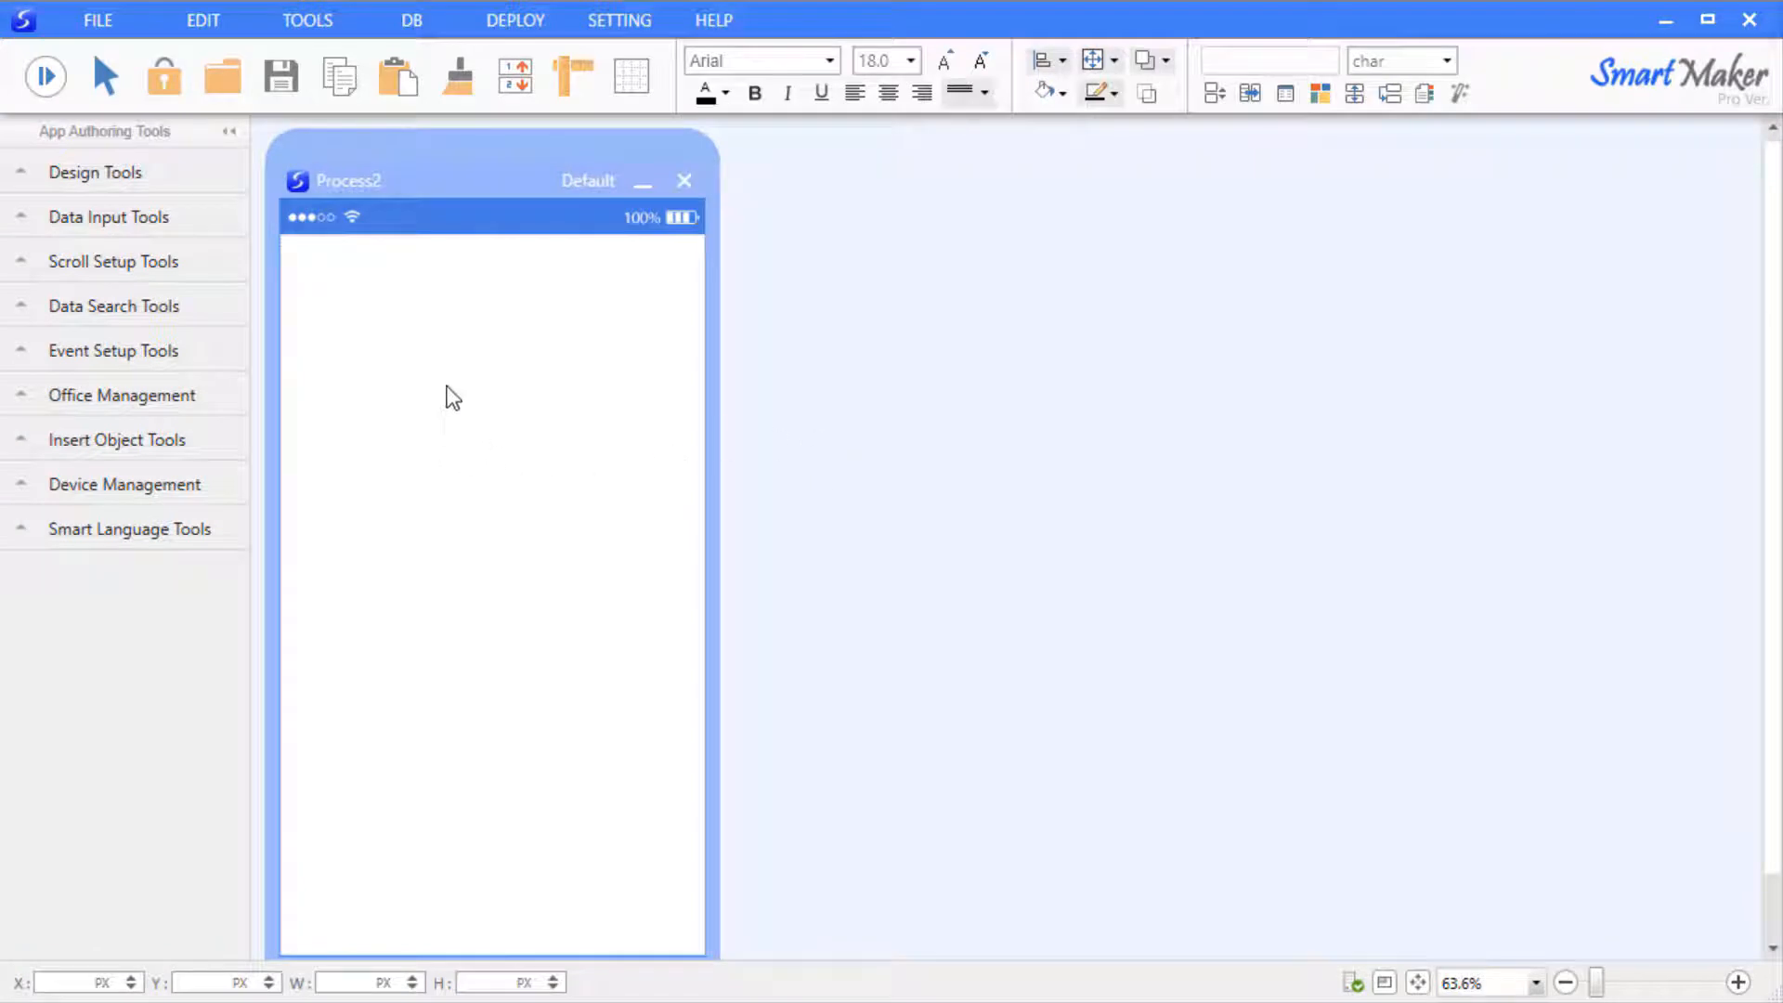
In the form's program properties, enable a background image using search_bg.png from the Images folder, with its display set to Fit
{"action": "right_click", "coordinate": [437, 359]}
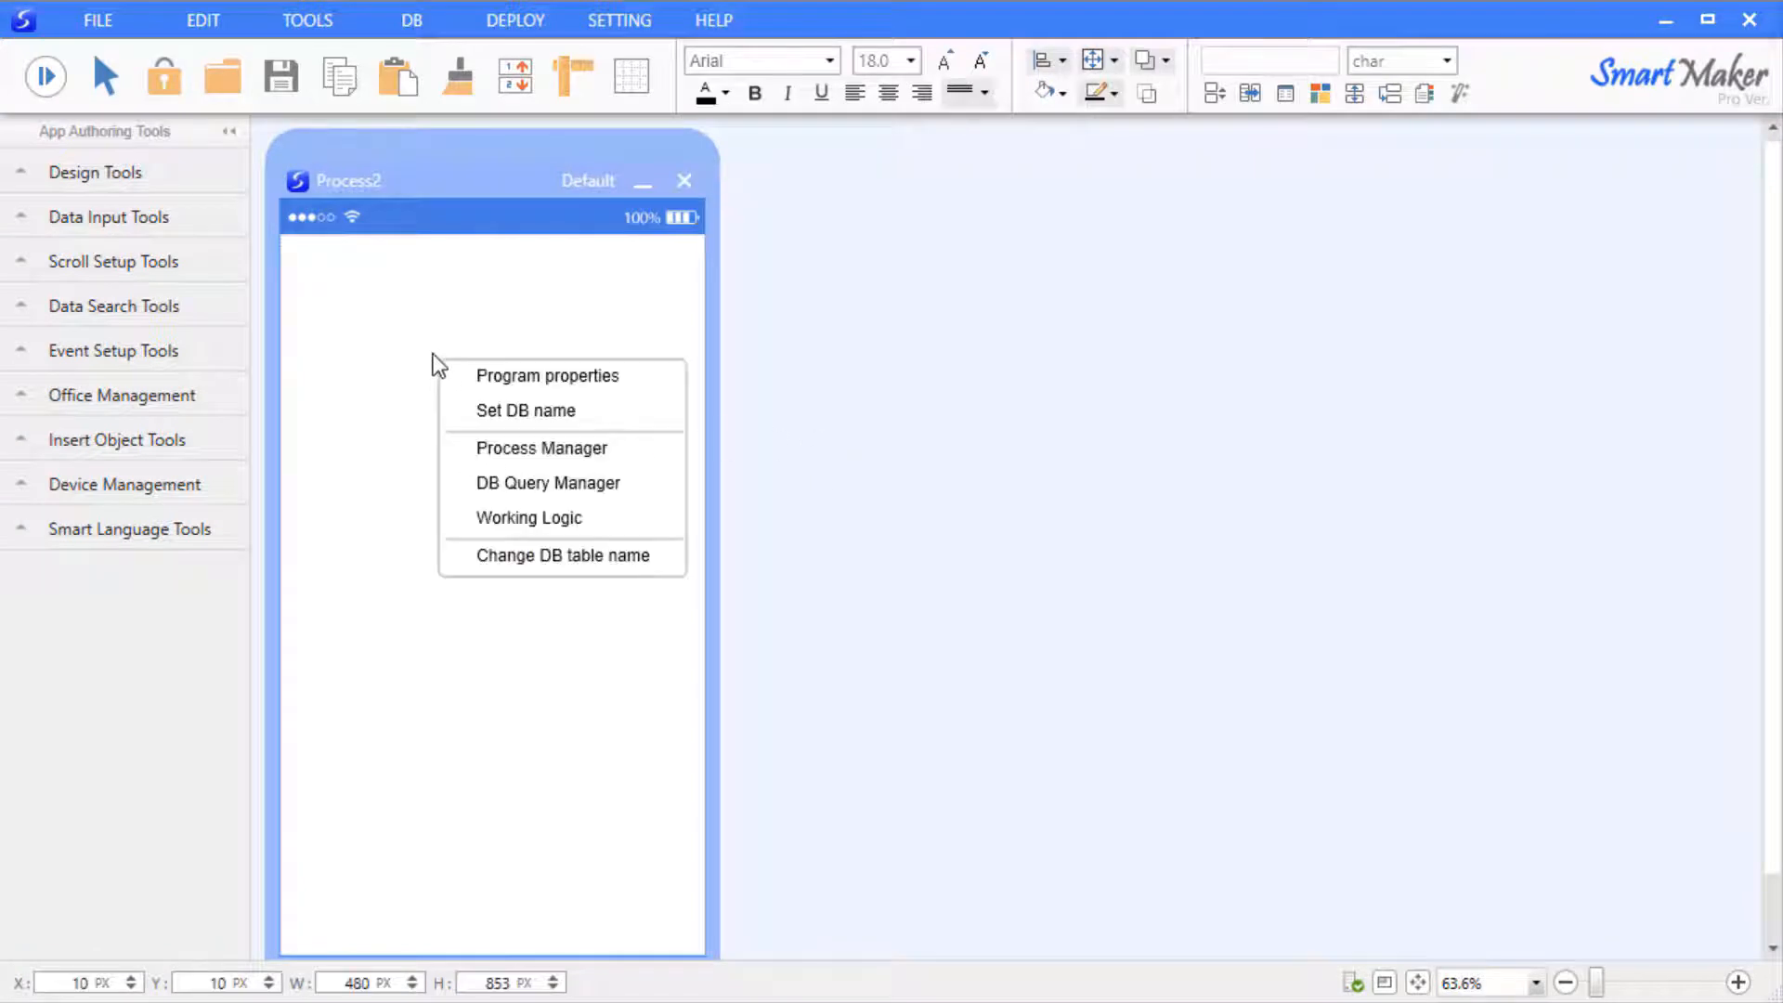
{"action": "left_click", "coordinate": [632, 380]}
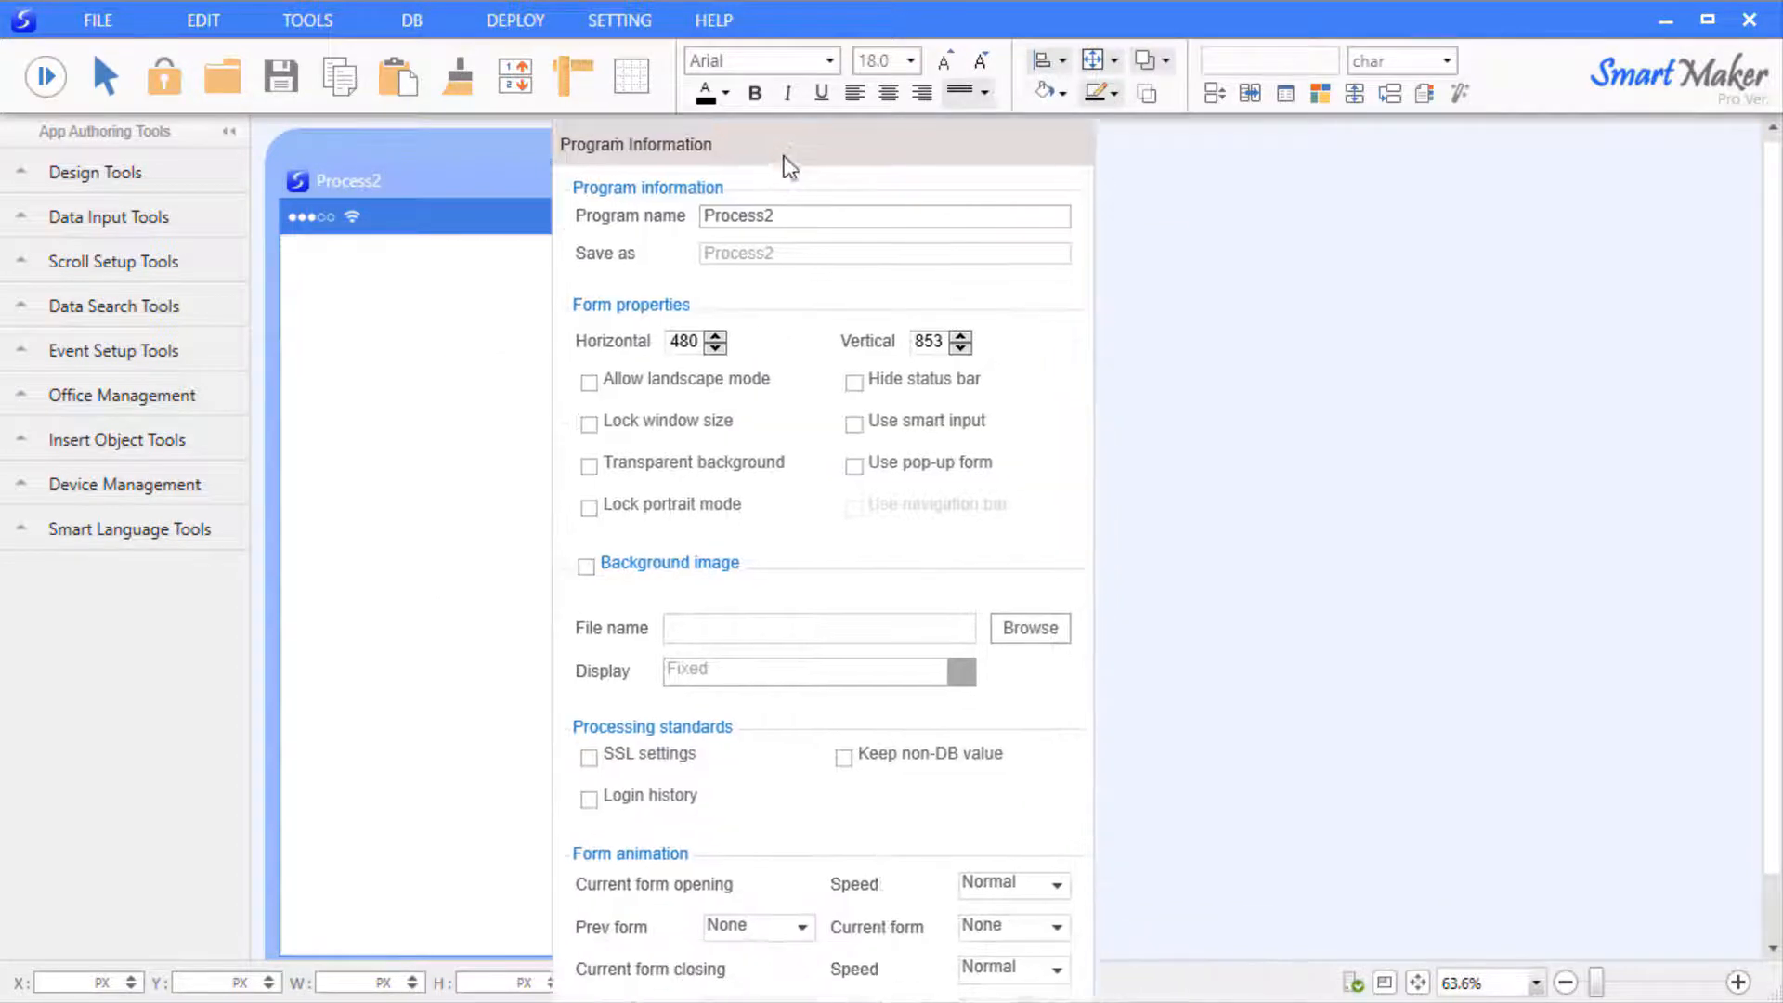
{"action": "left_click", "coordinate": [639, 470]}
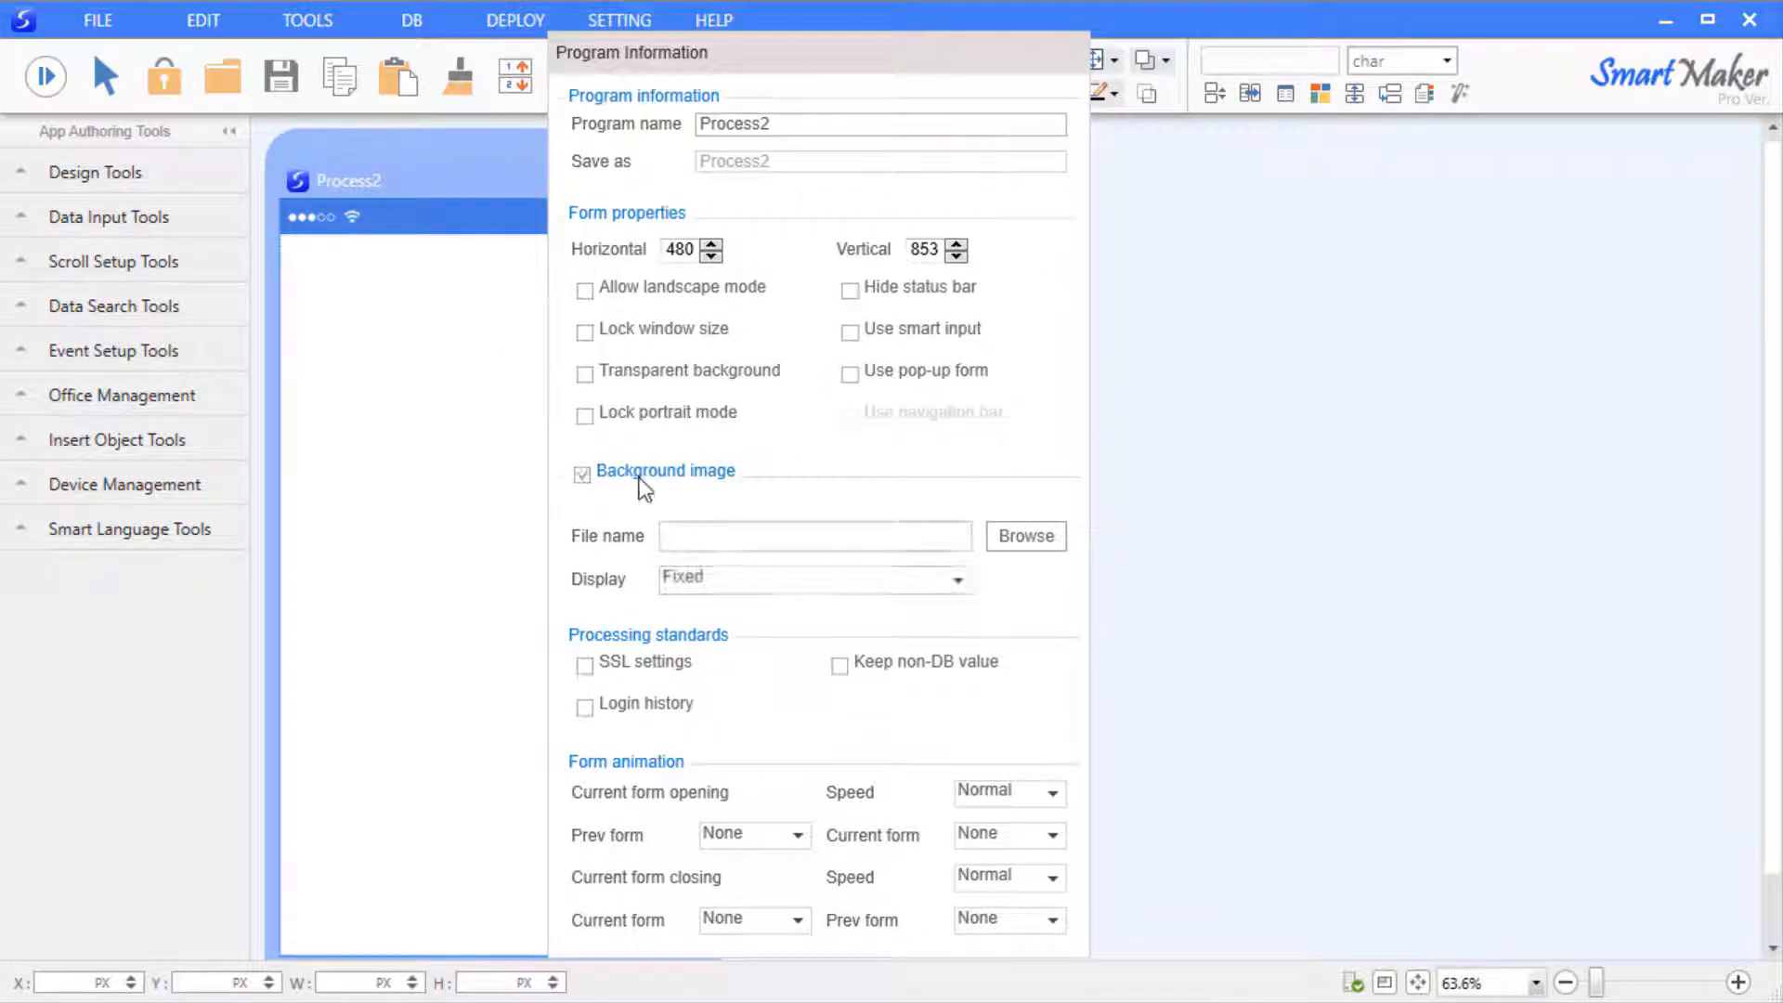
{"action": "left_click", "coordinate": [1025, 541]}
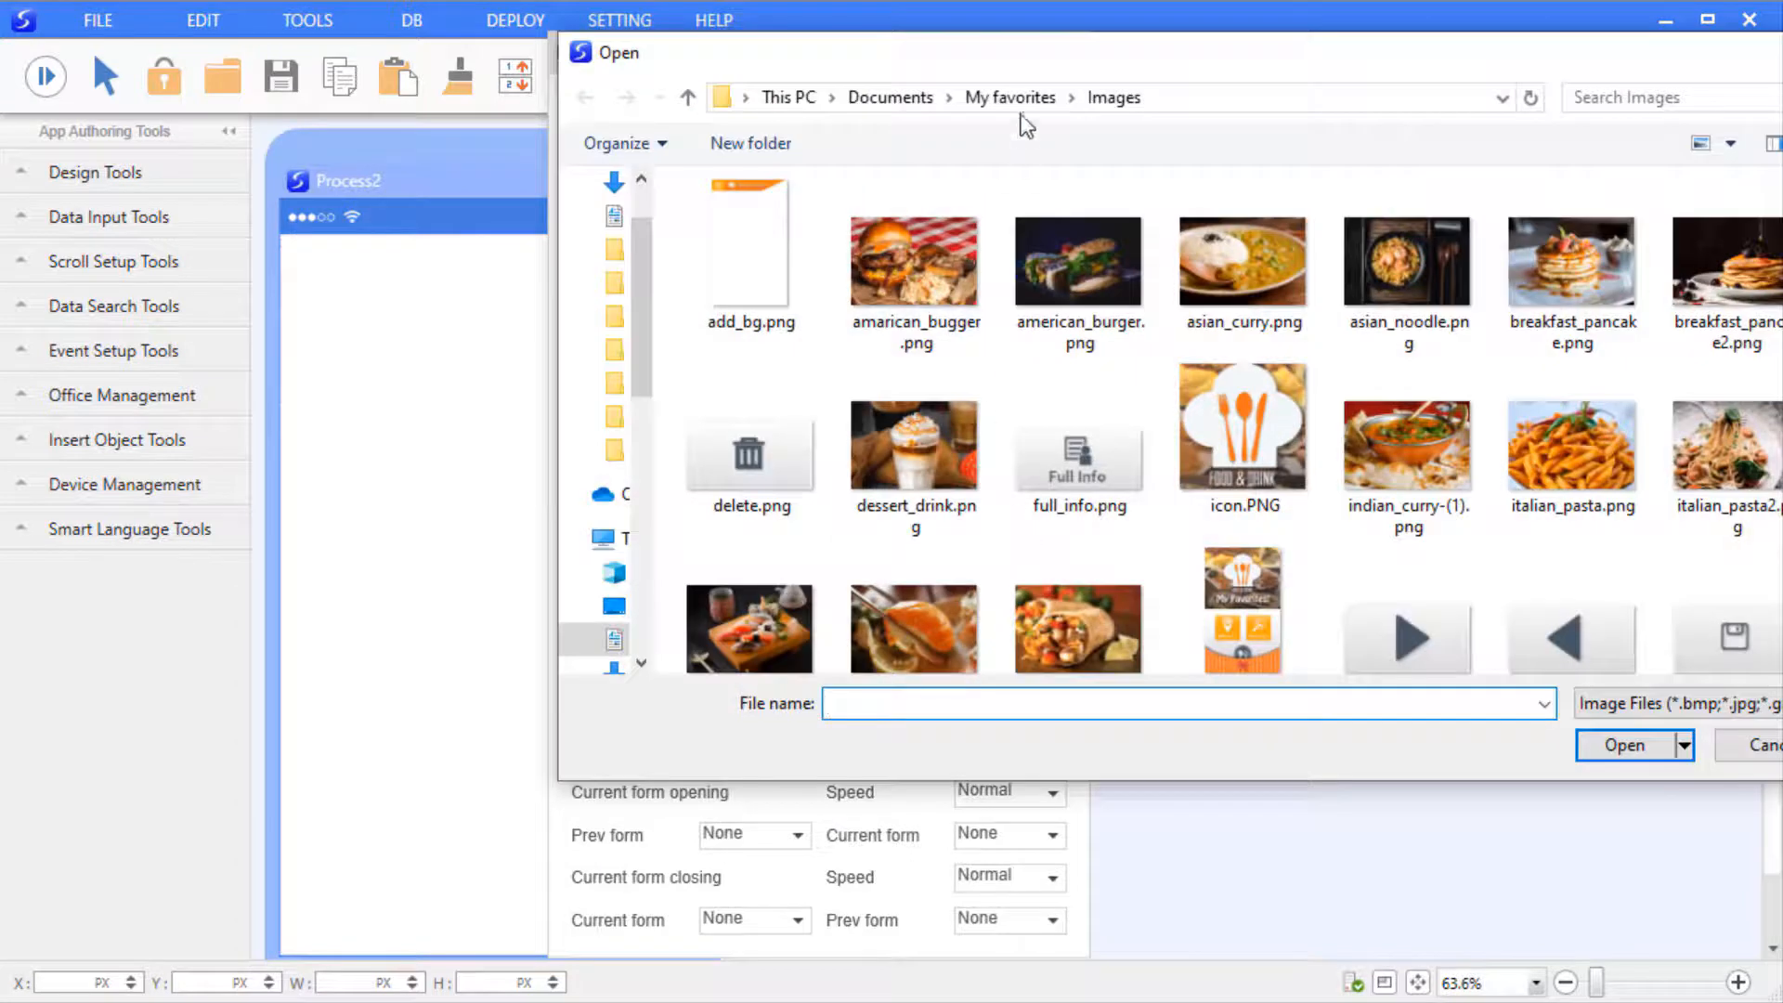
{"action": "left_click_drag", "start_coordinate": [1036, 60], "coordinate": [671, 137]}
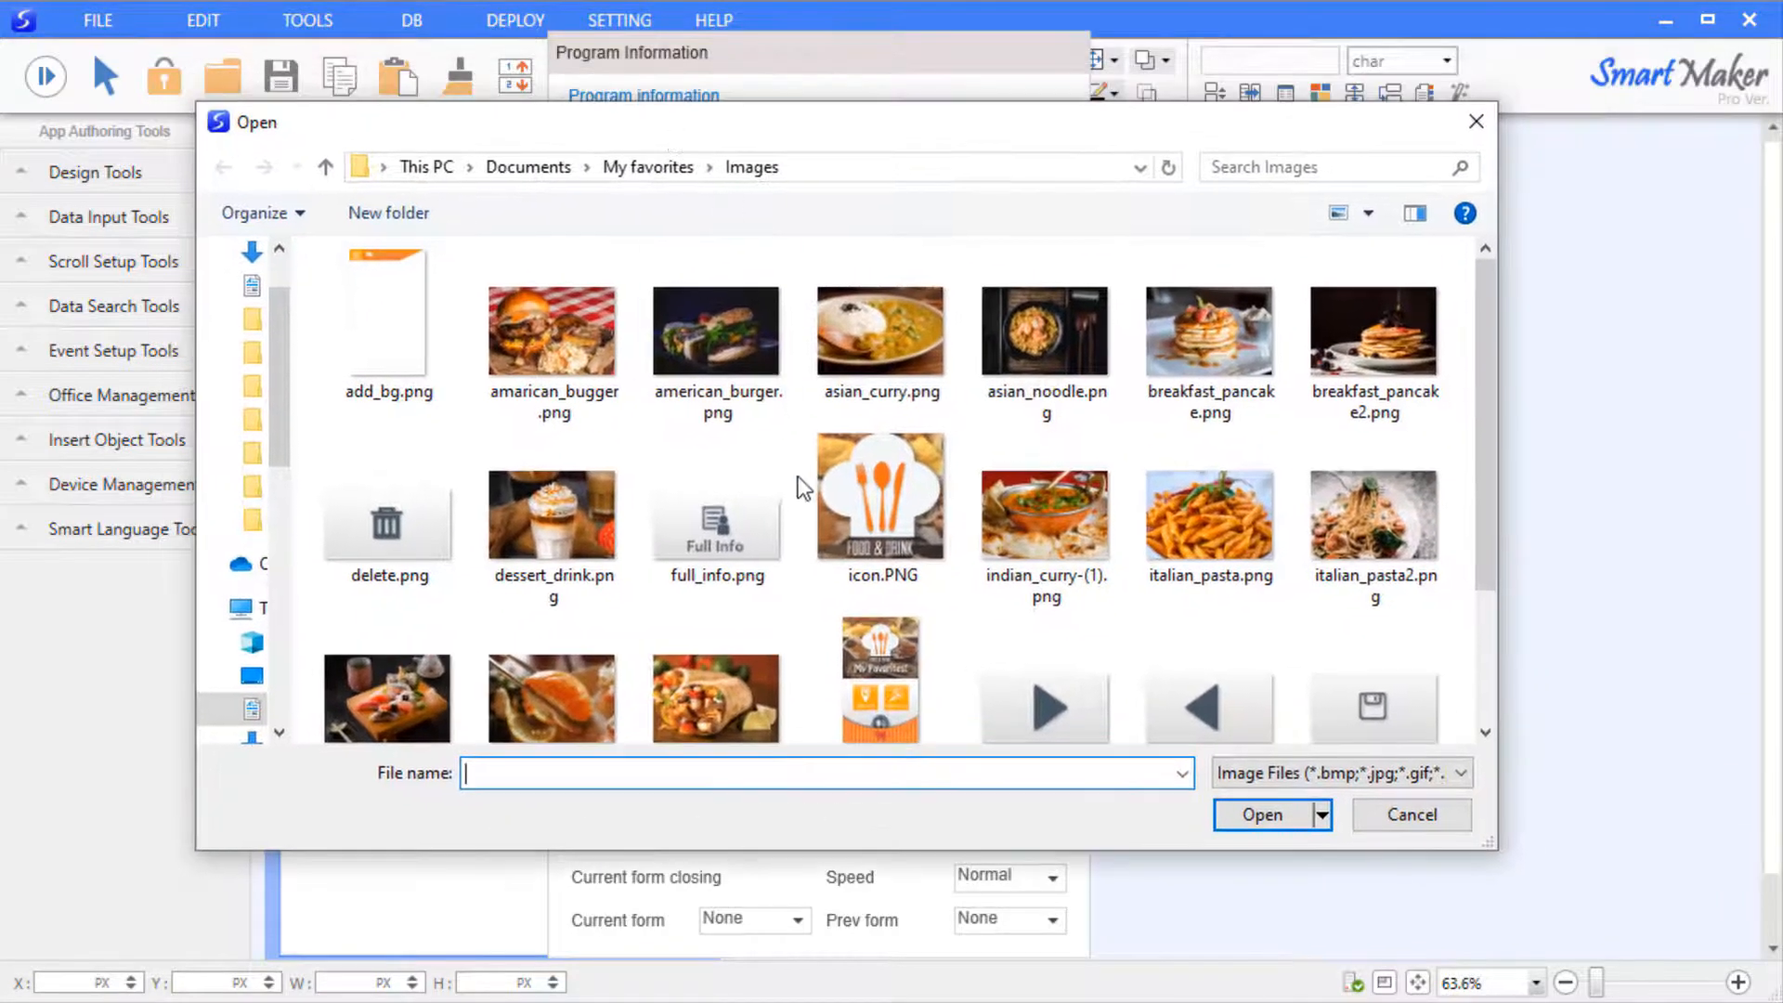
{"action": "scroll", "coordinate": [791, 481], "scroll_direction": "down", "scroll_amount": 2}
{"action": "left_click", "coordinate": [582, 654]}
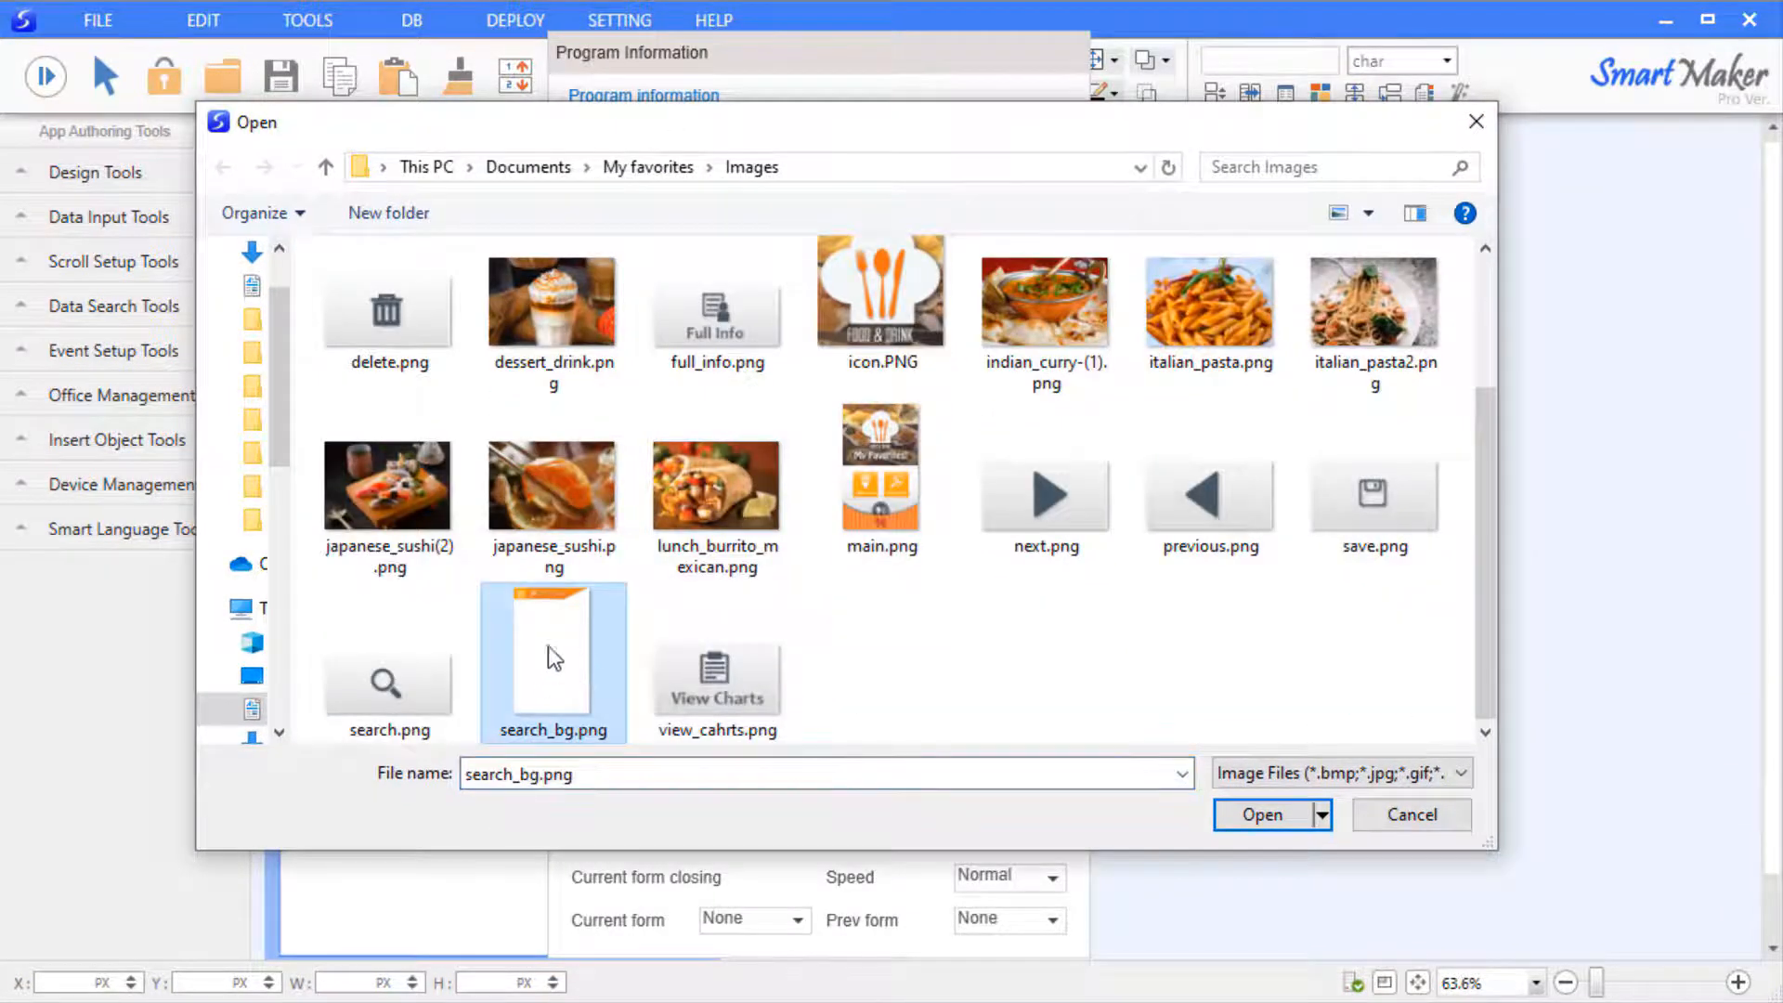
{"action": "left_click", "coordinate": [1253, 817]}
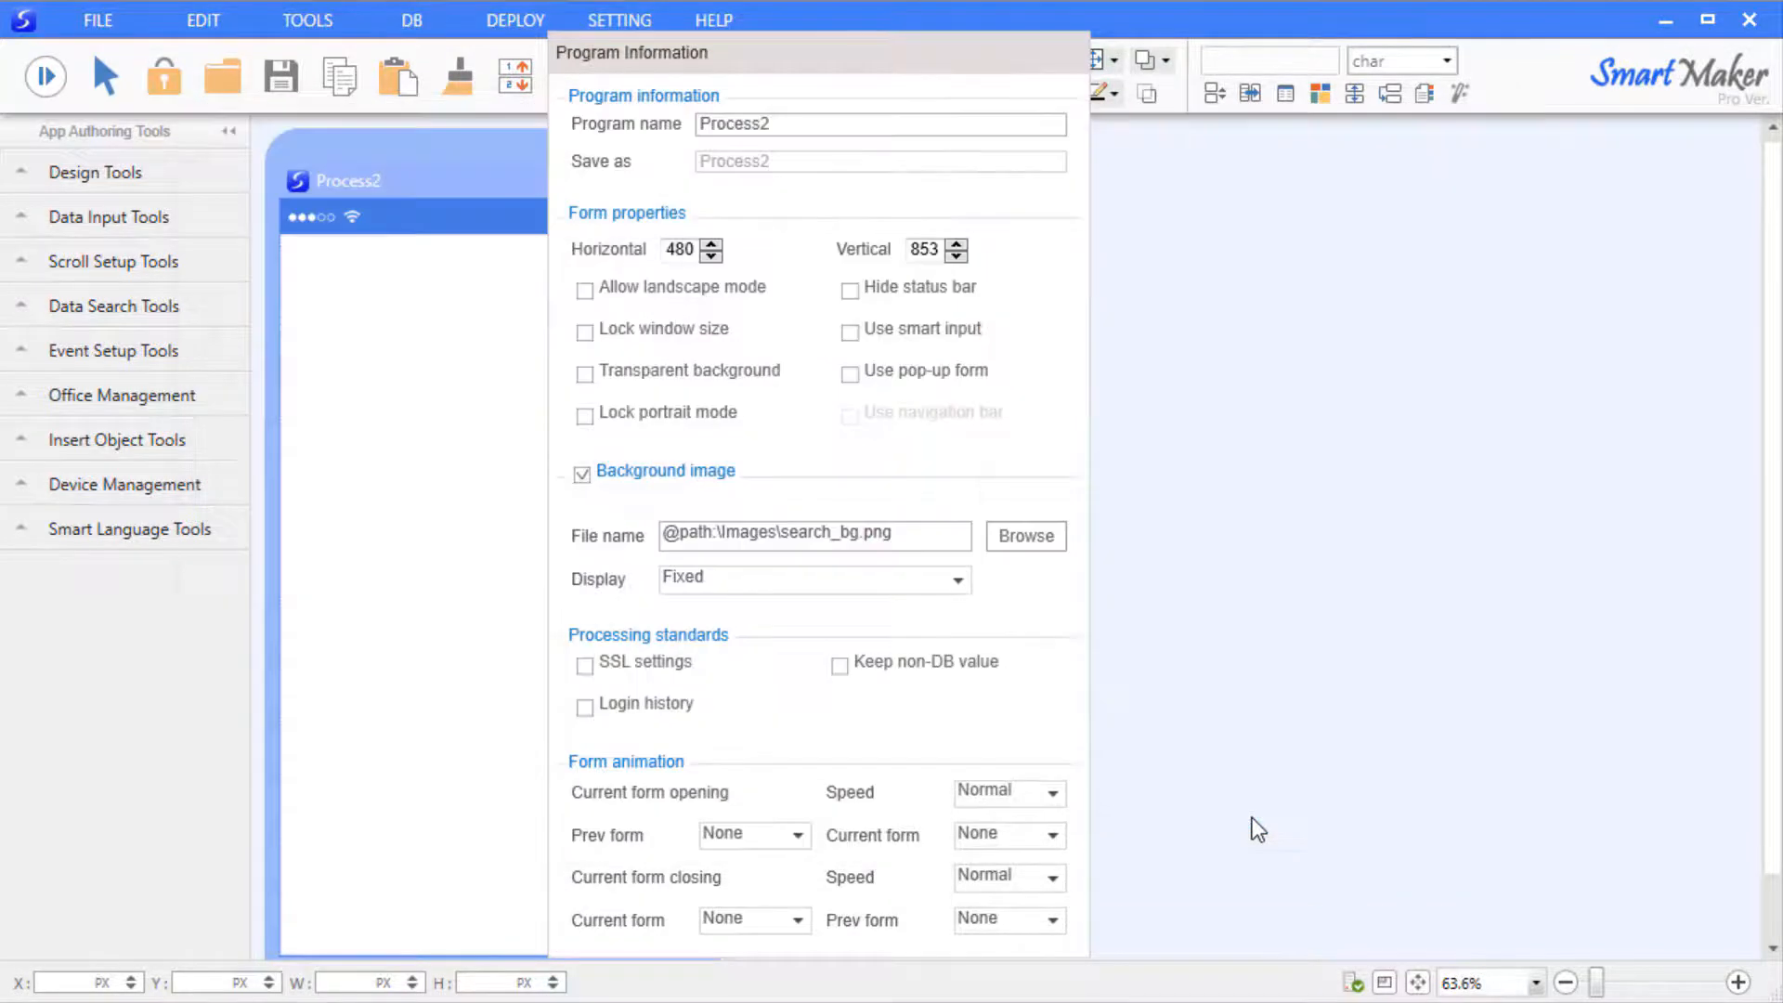
{"action": "left_click", "coordinate": [958, 580]}
{"action": "left_click", "coordinate": [946, 641]}
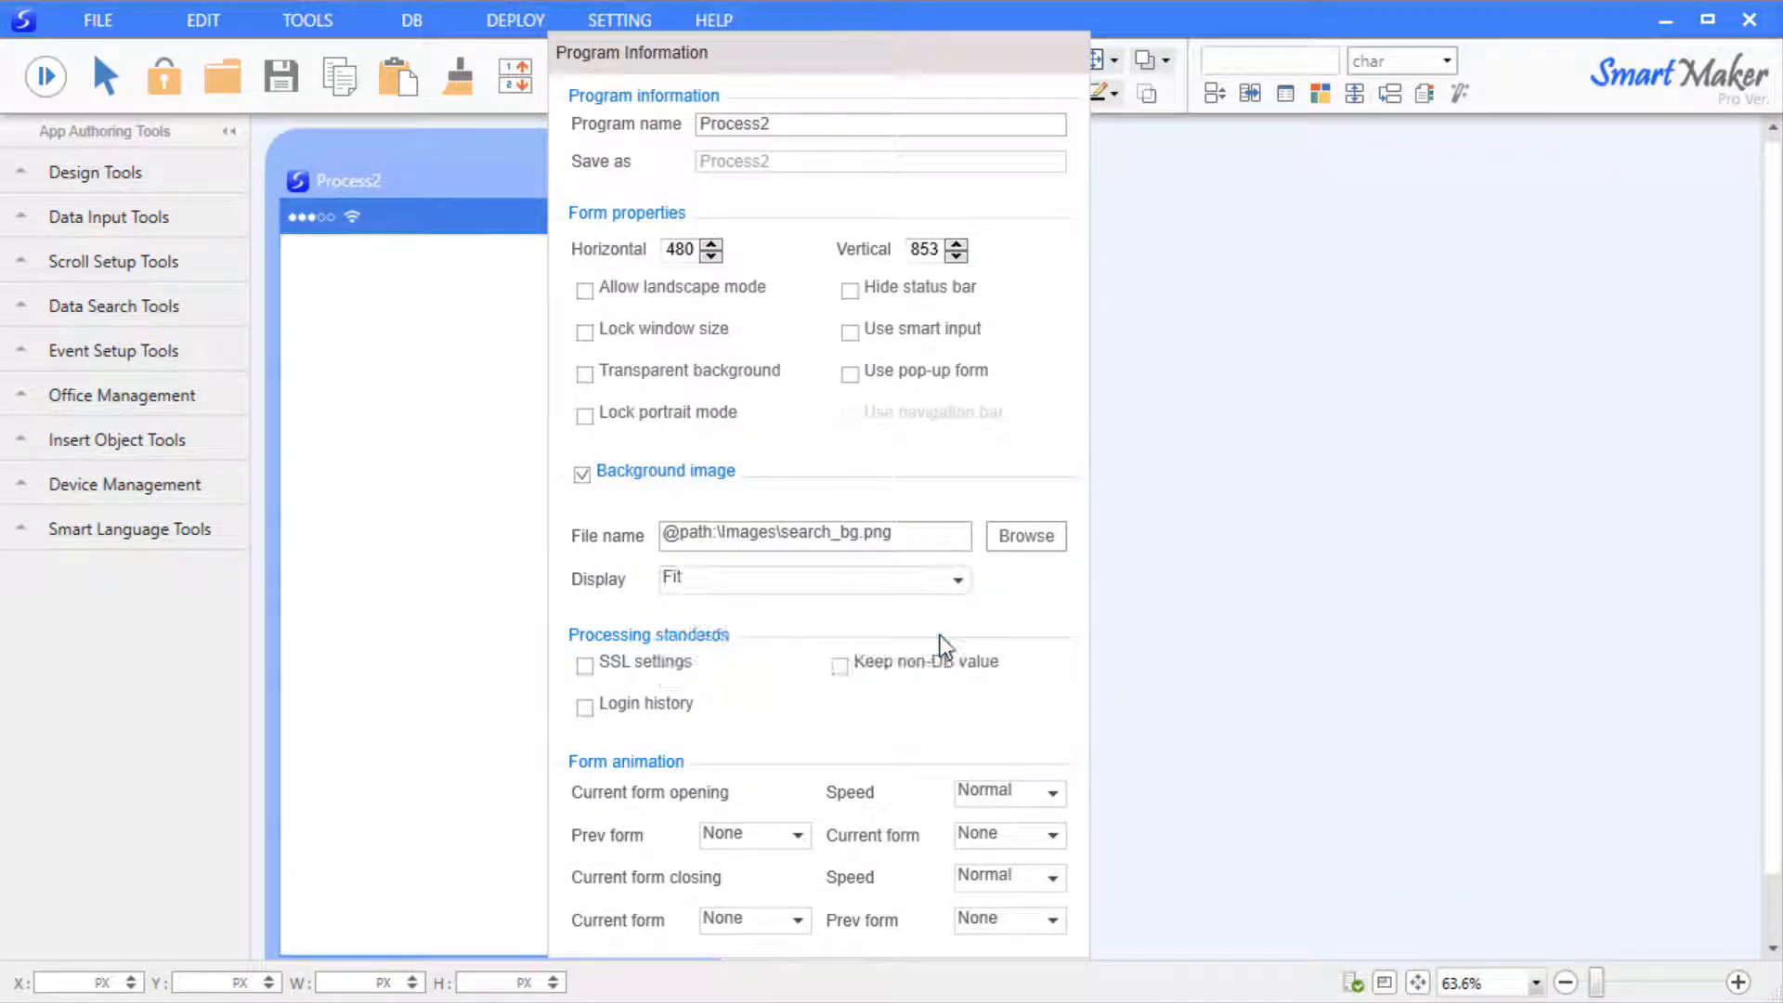
{"action": "left_click", "coordinate": [1214, 621]}
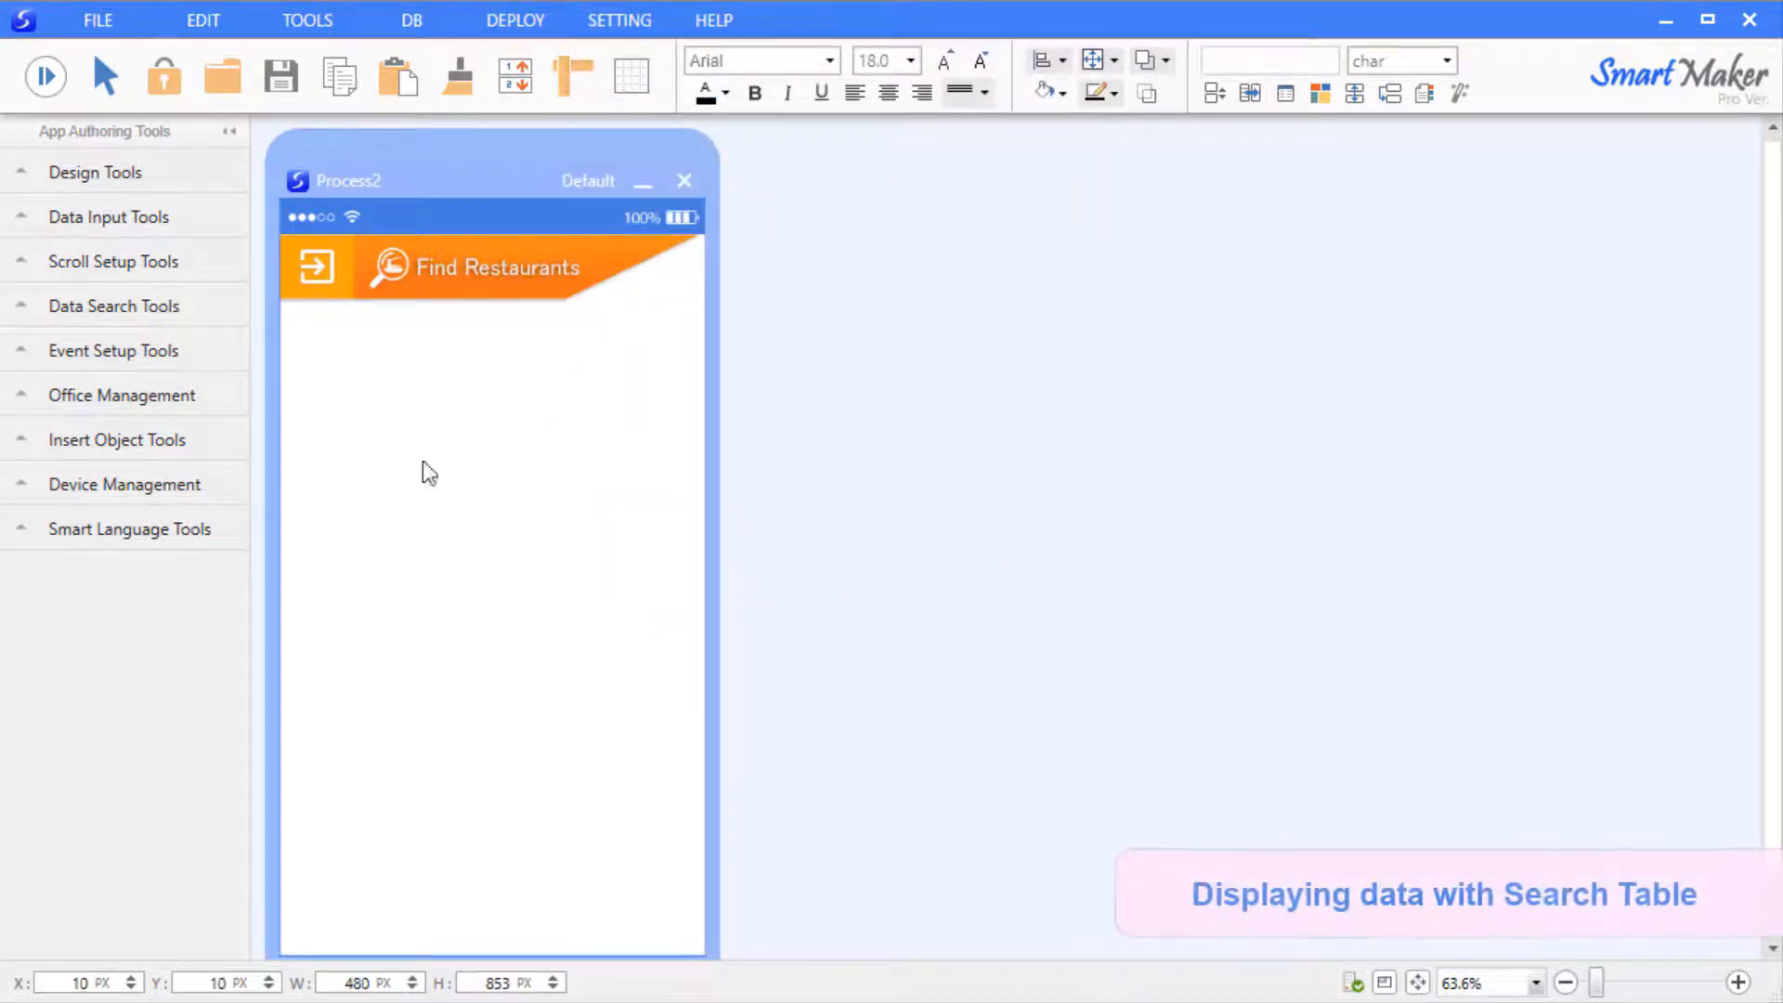
Place a Search Table below the Find Restaurants header and size it to about 455 × 474 px
{"action": "left_click", "coordinate": [152, 309]}
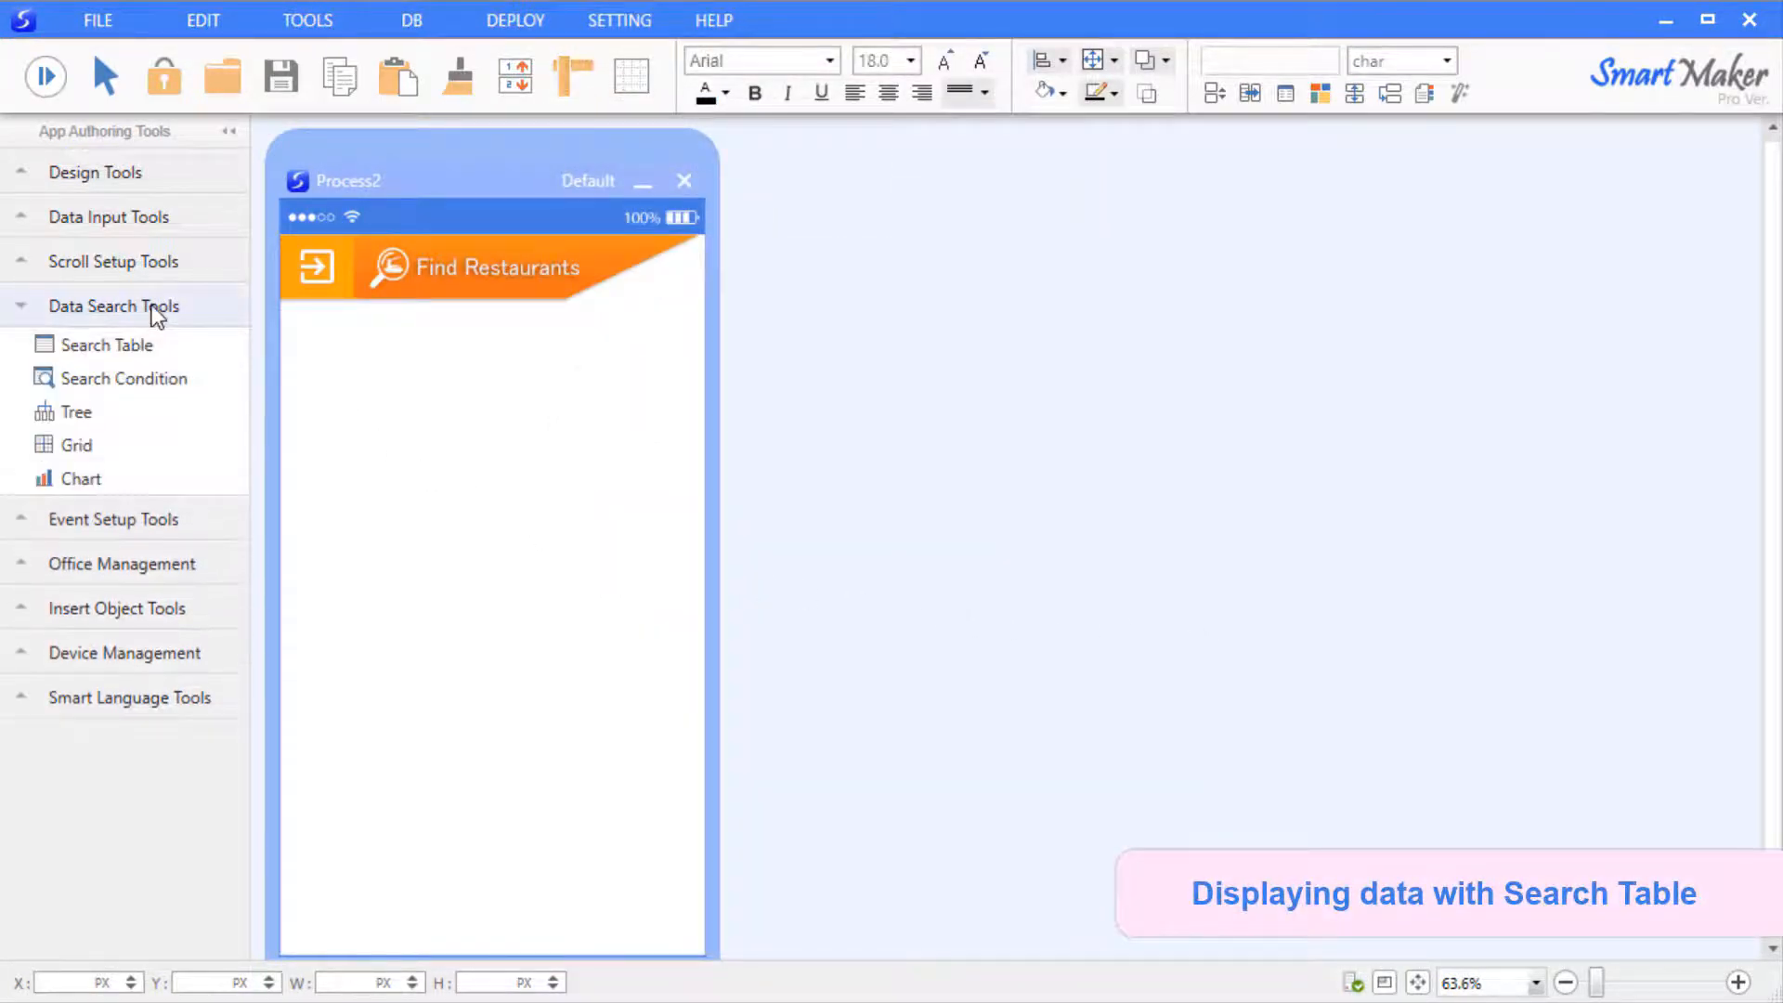
{"action": "left_click_drag", "start_coordinate": [146, 348], "coordinate": [487, 763]}
{"action": "left_click", "coordinate": [686, 760]}
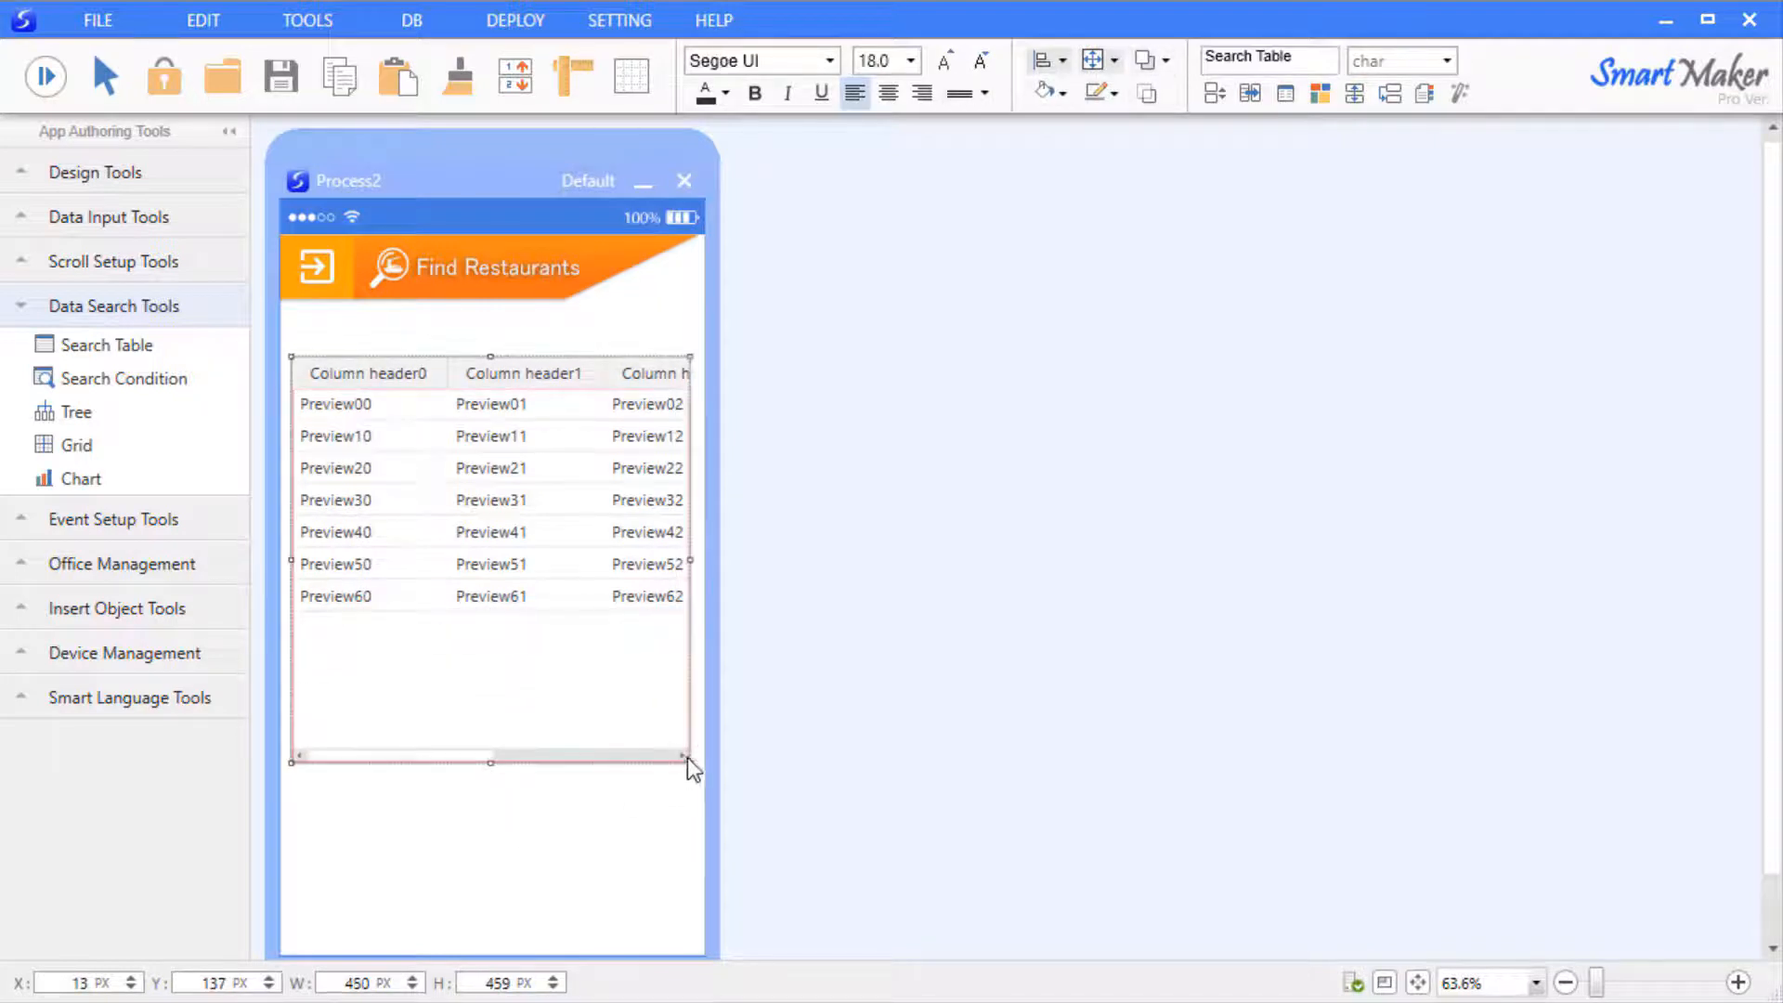
{"action": "left_click_drag", "start_coordinate": [688, 760], "coordinate": [692, 772]}
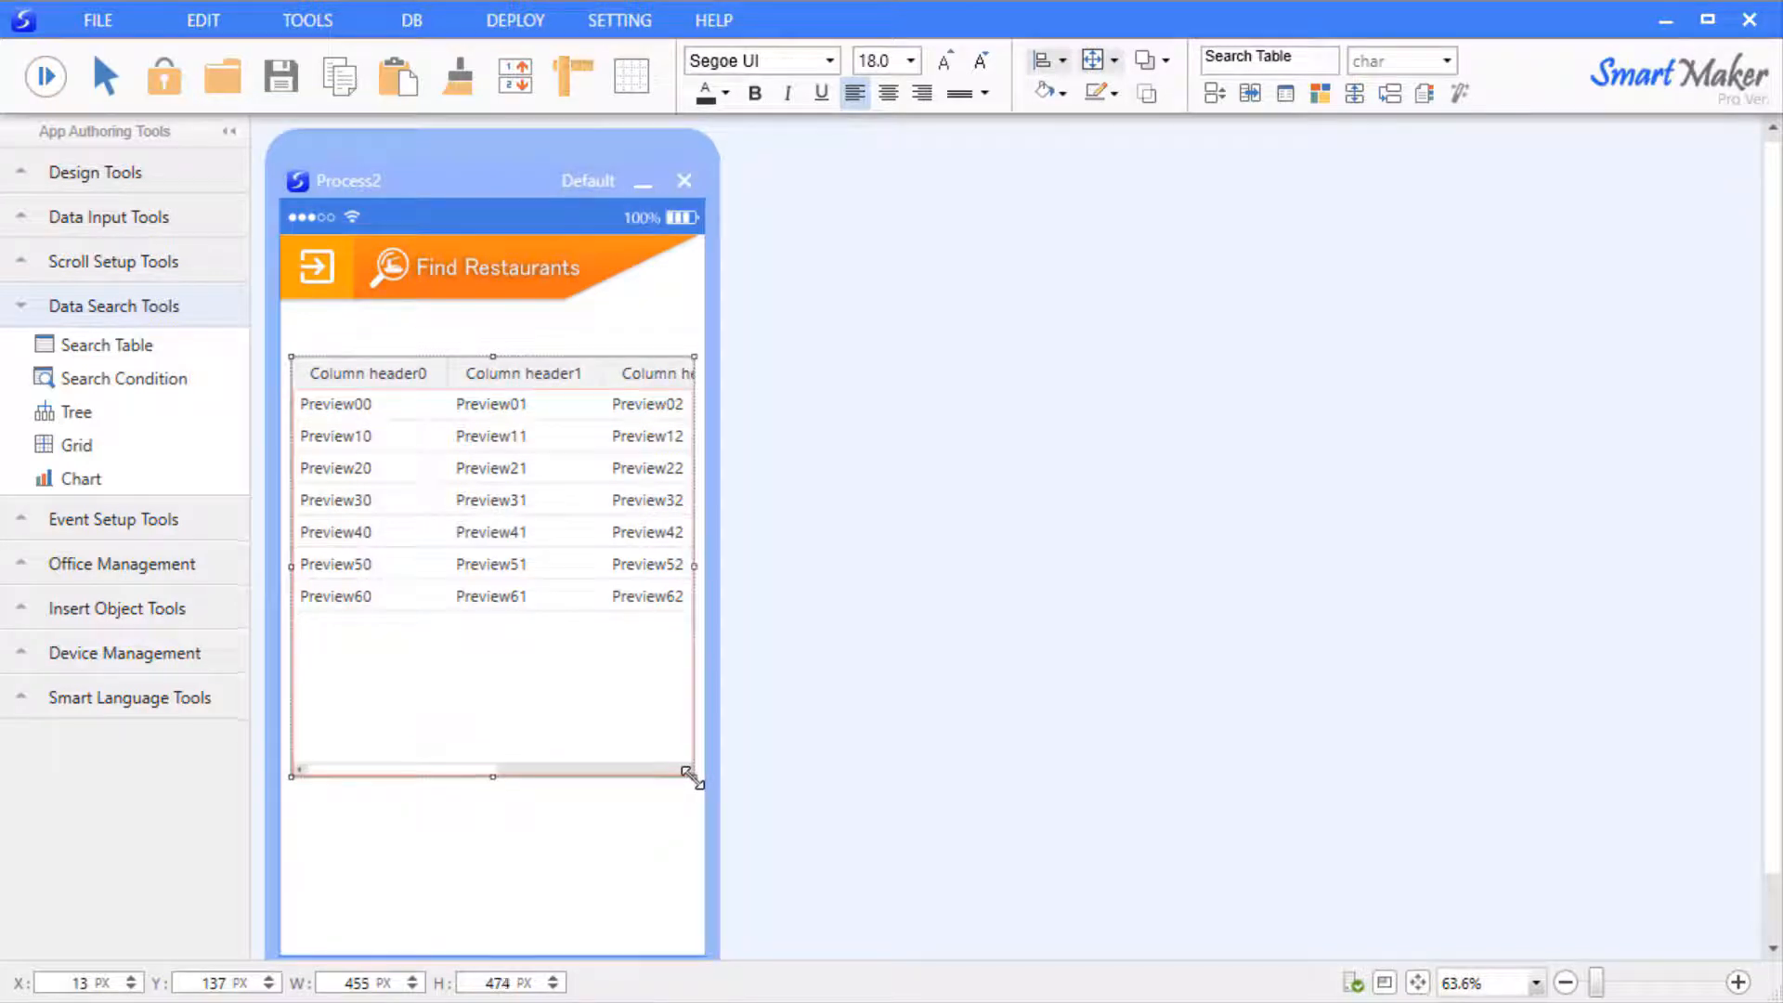
{"action": "left_click", "coordinate": [671, 829]}
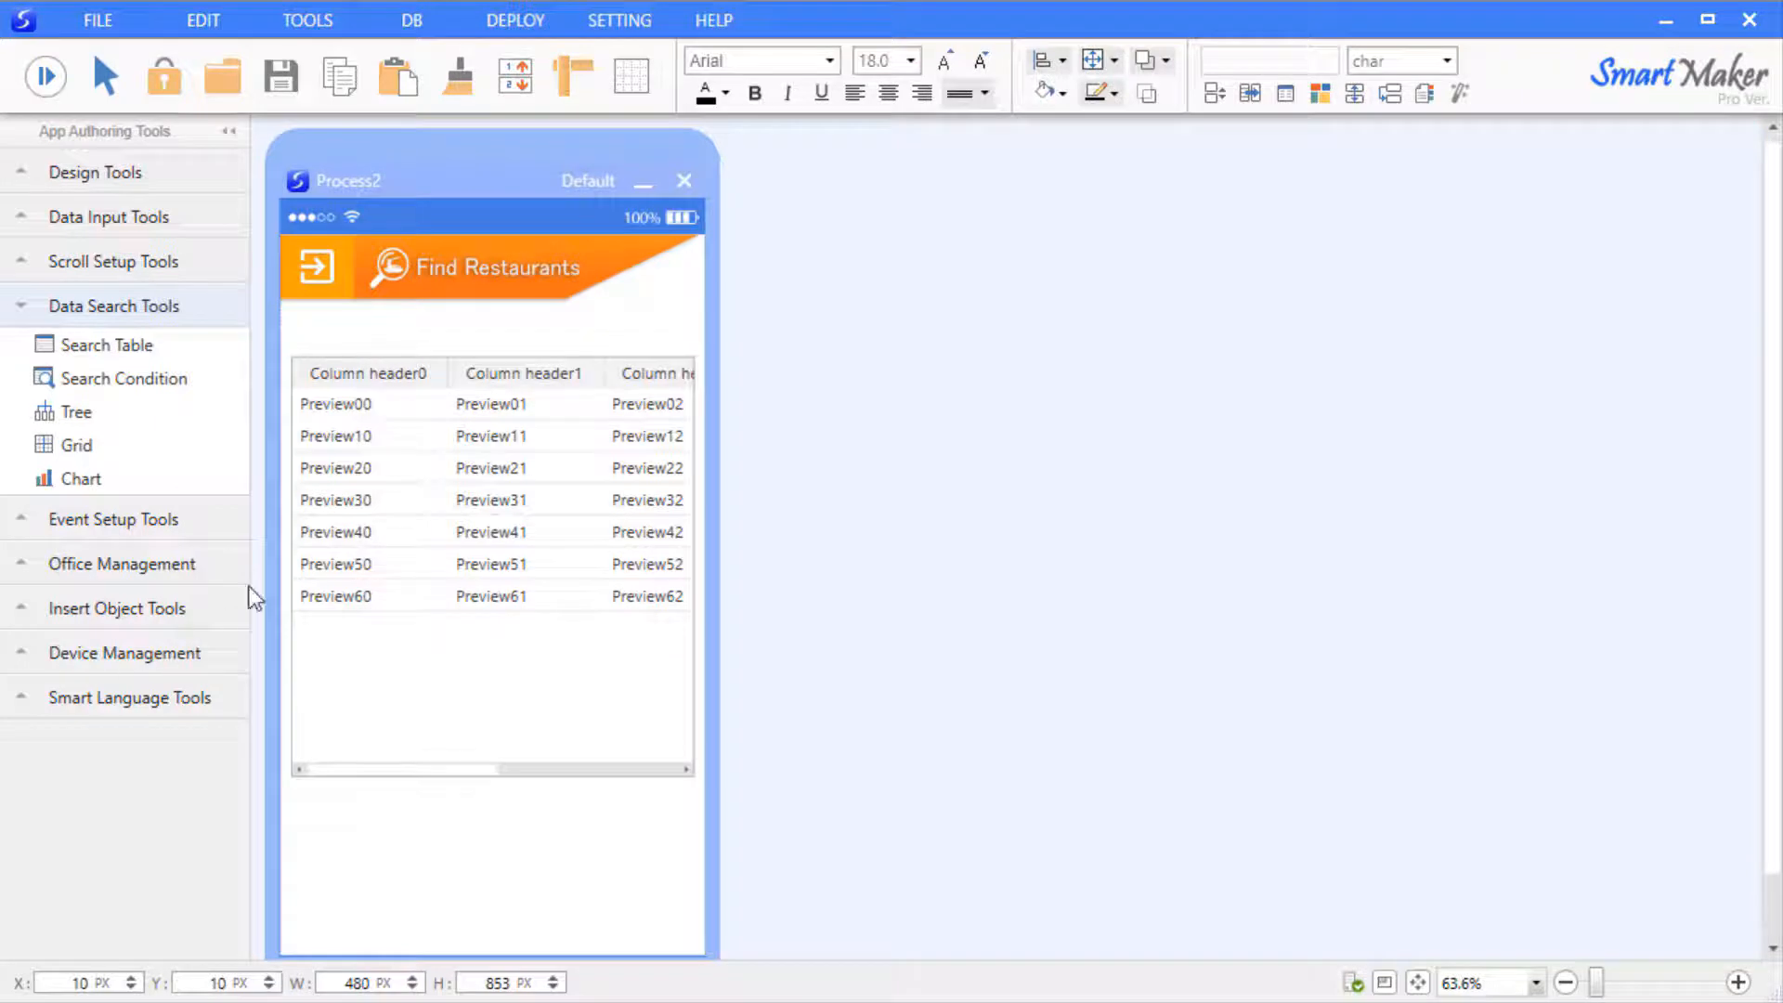
In the Search Table's data properties, choose the addrestaurants DB table and add the RegistrationNo field as an item
{"action": "right_click", "coordinate": [481, 456]}
{"action": "left_click", "coordinate": [595, 511]}
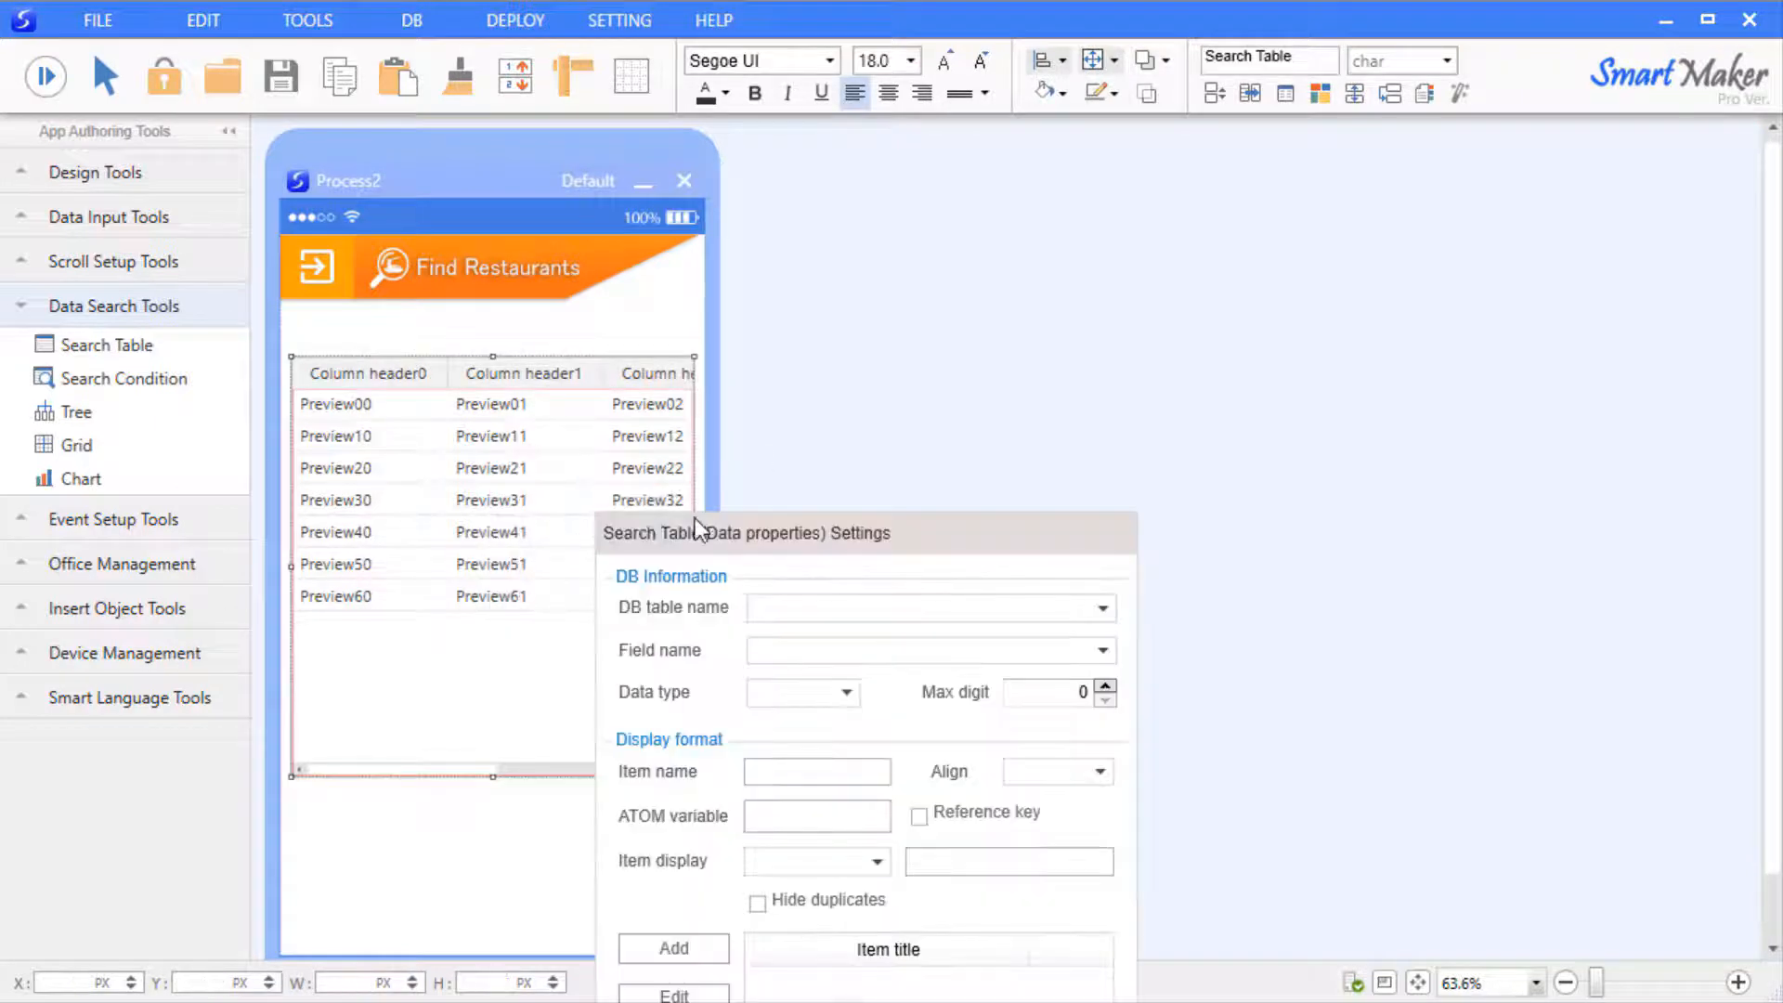
{"action": "left_click_drag", "start_coordinate": [697, 521], "coordinate": [884, 211]}
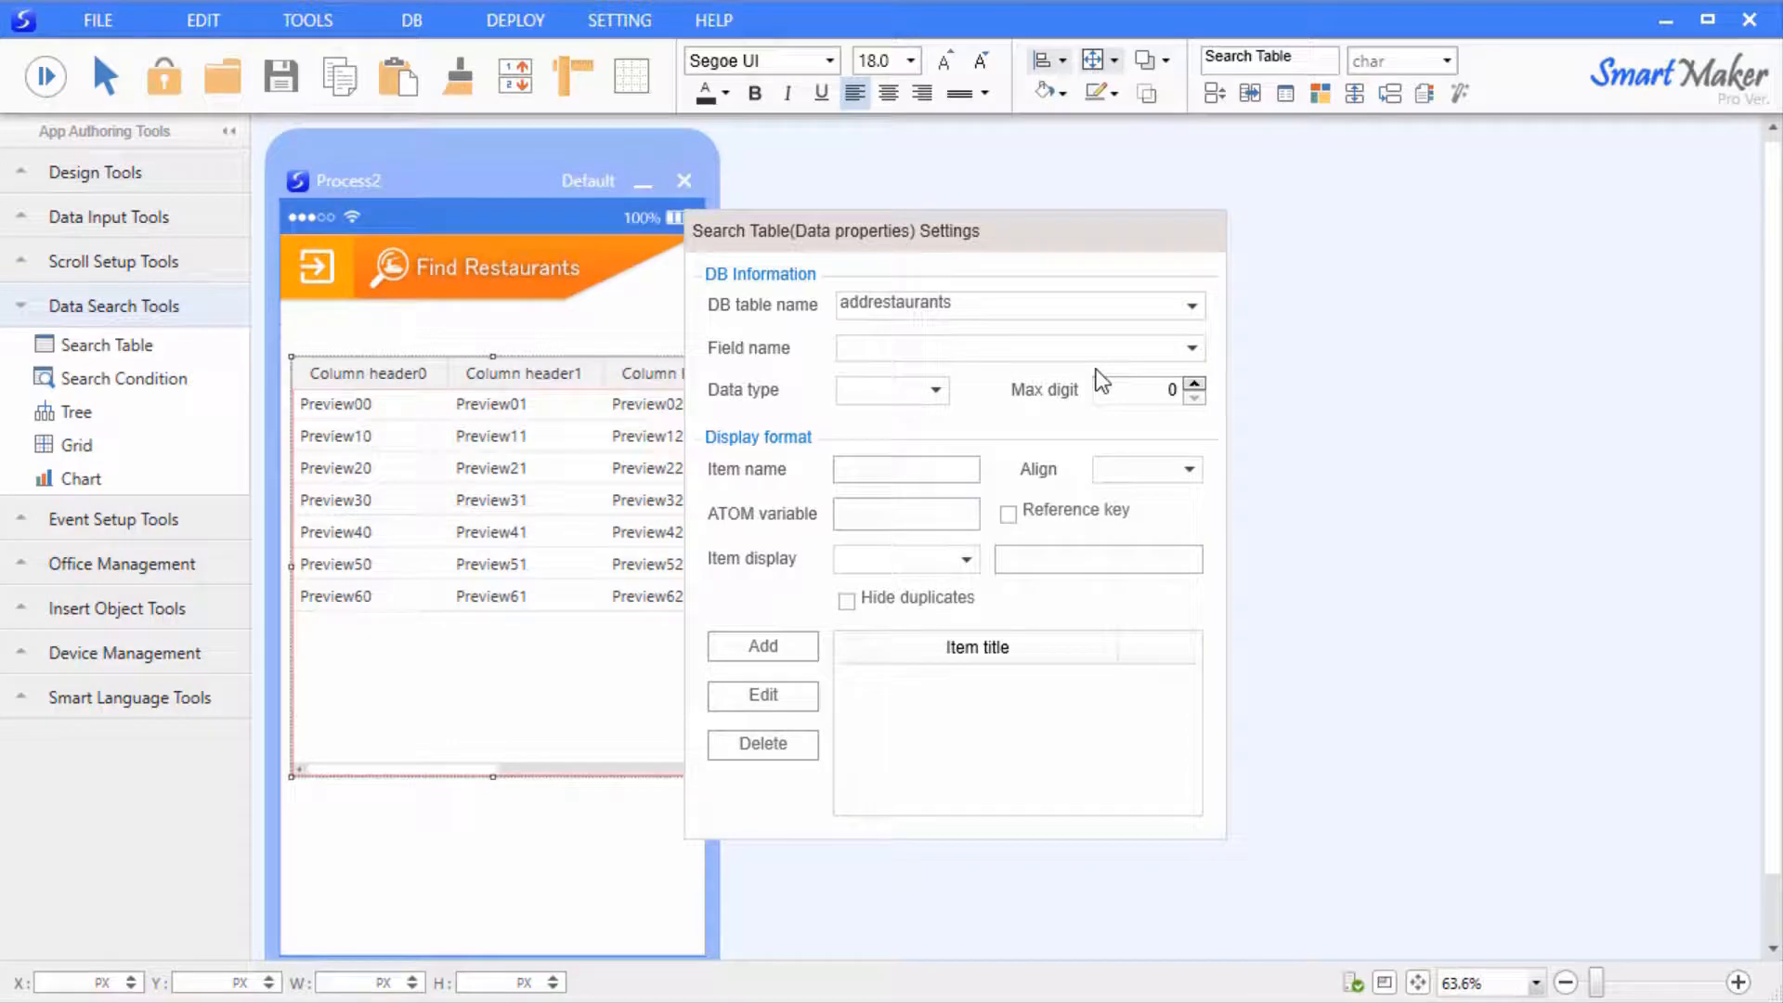
{"action": "left_click", "coordinate": [1190, 347]}
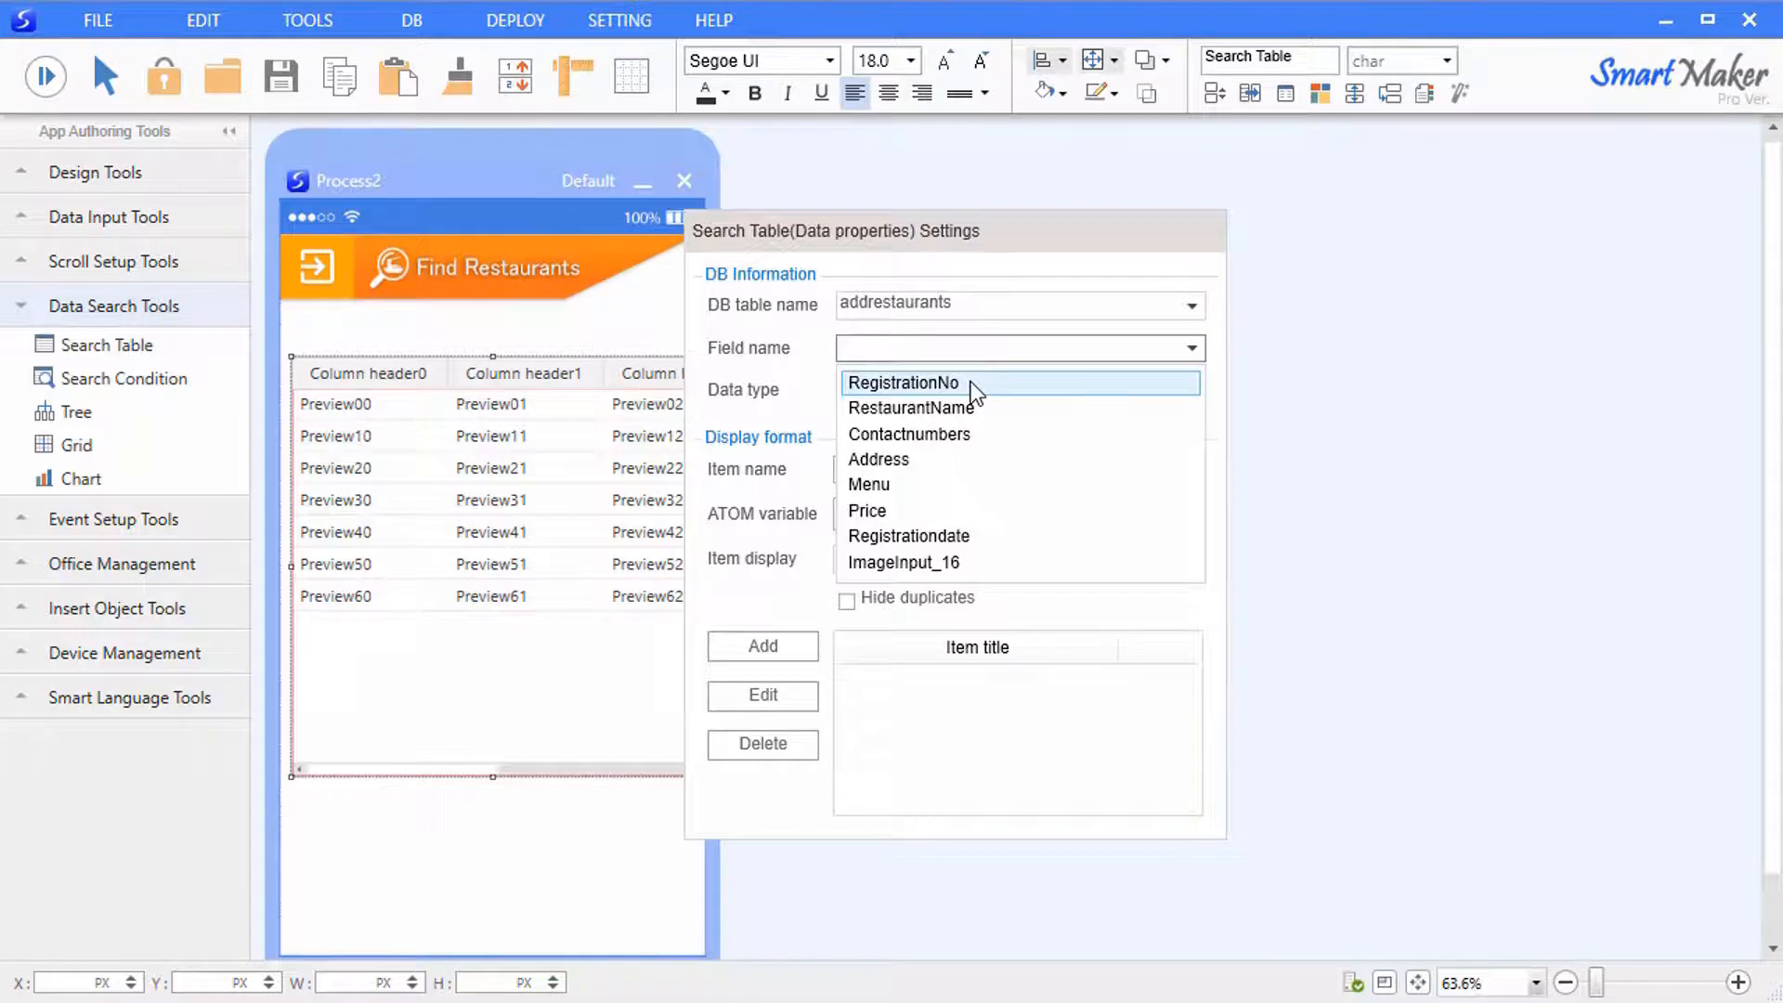
{"action": "left_click", "coordinate": [970, 382]}
{"action": "left_click", "coordinate": [782, 645]}
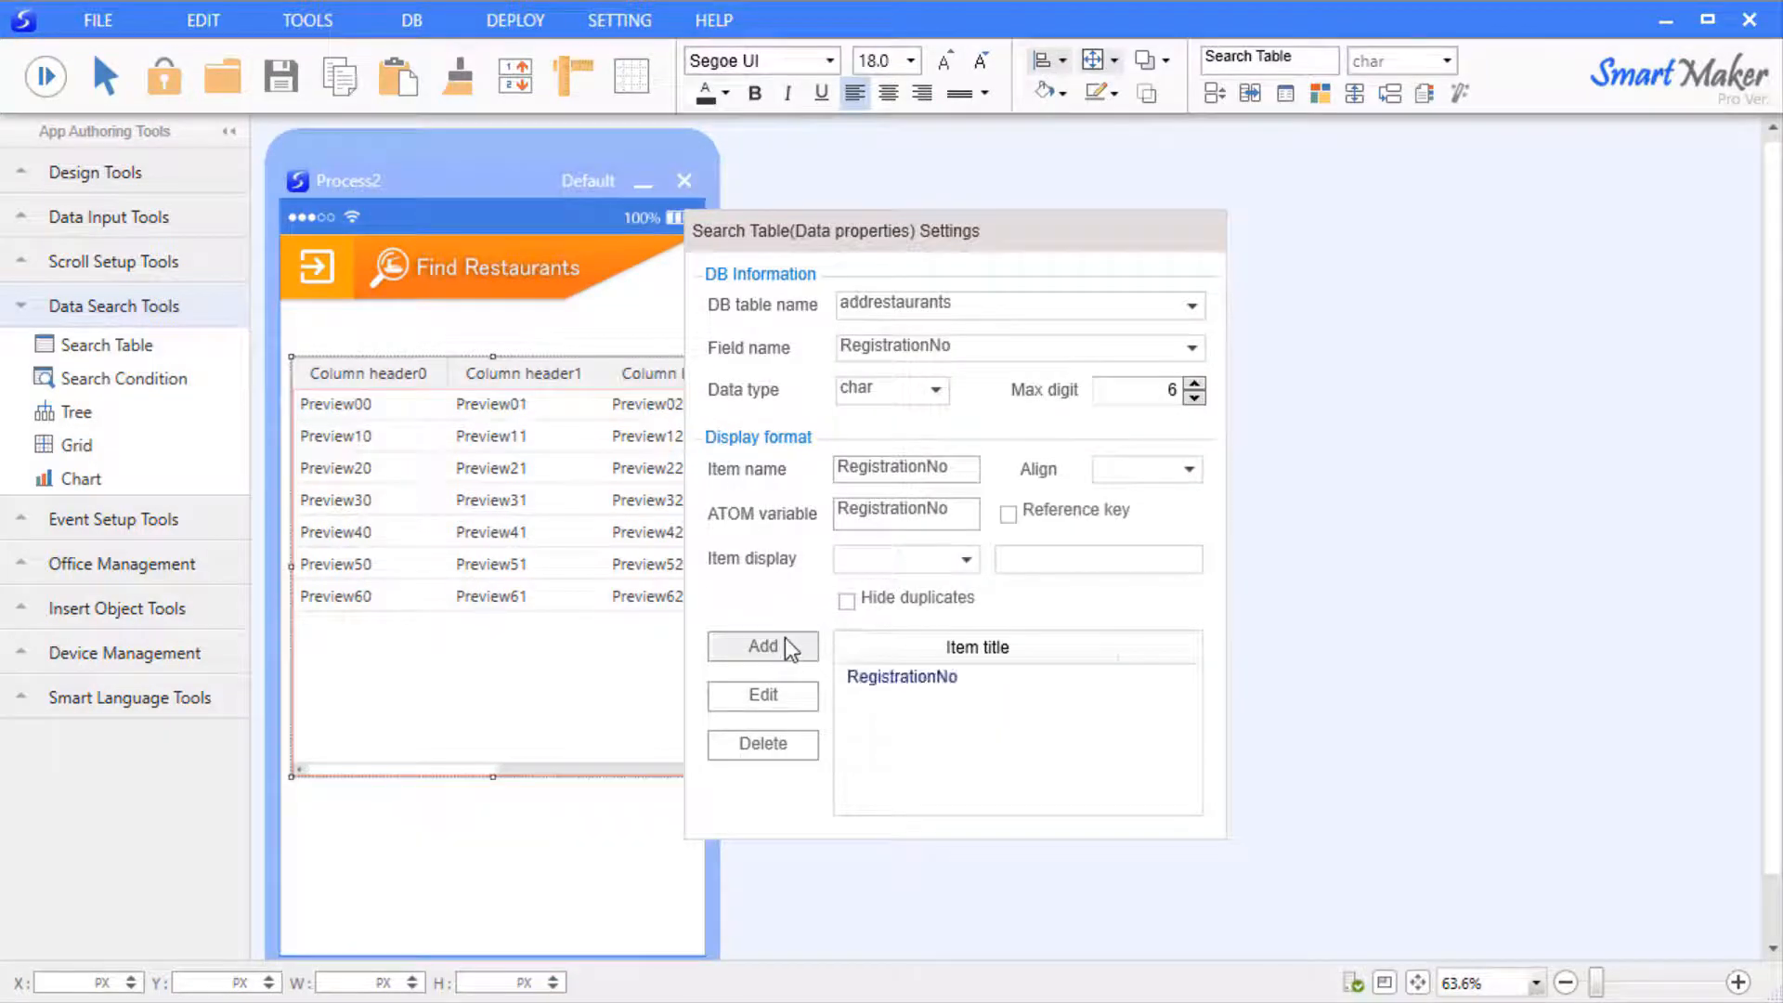
Add the RestaurantName, Menu and Price fields to the Search Table's item list and close its data properties
{"action": "left_click", "coordinate": [1198, 345]}
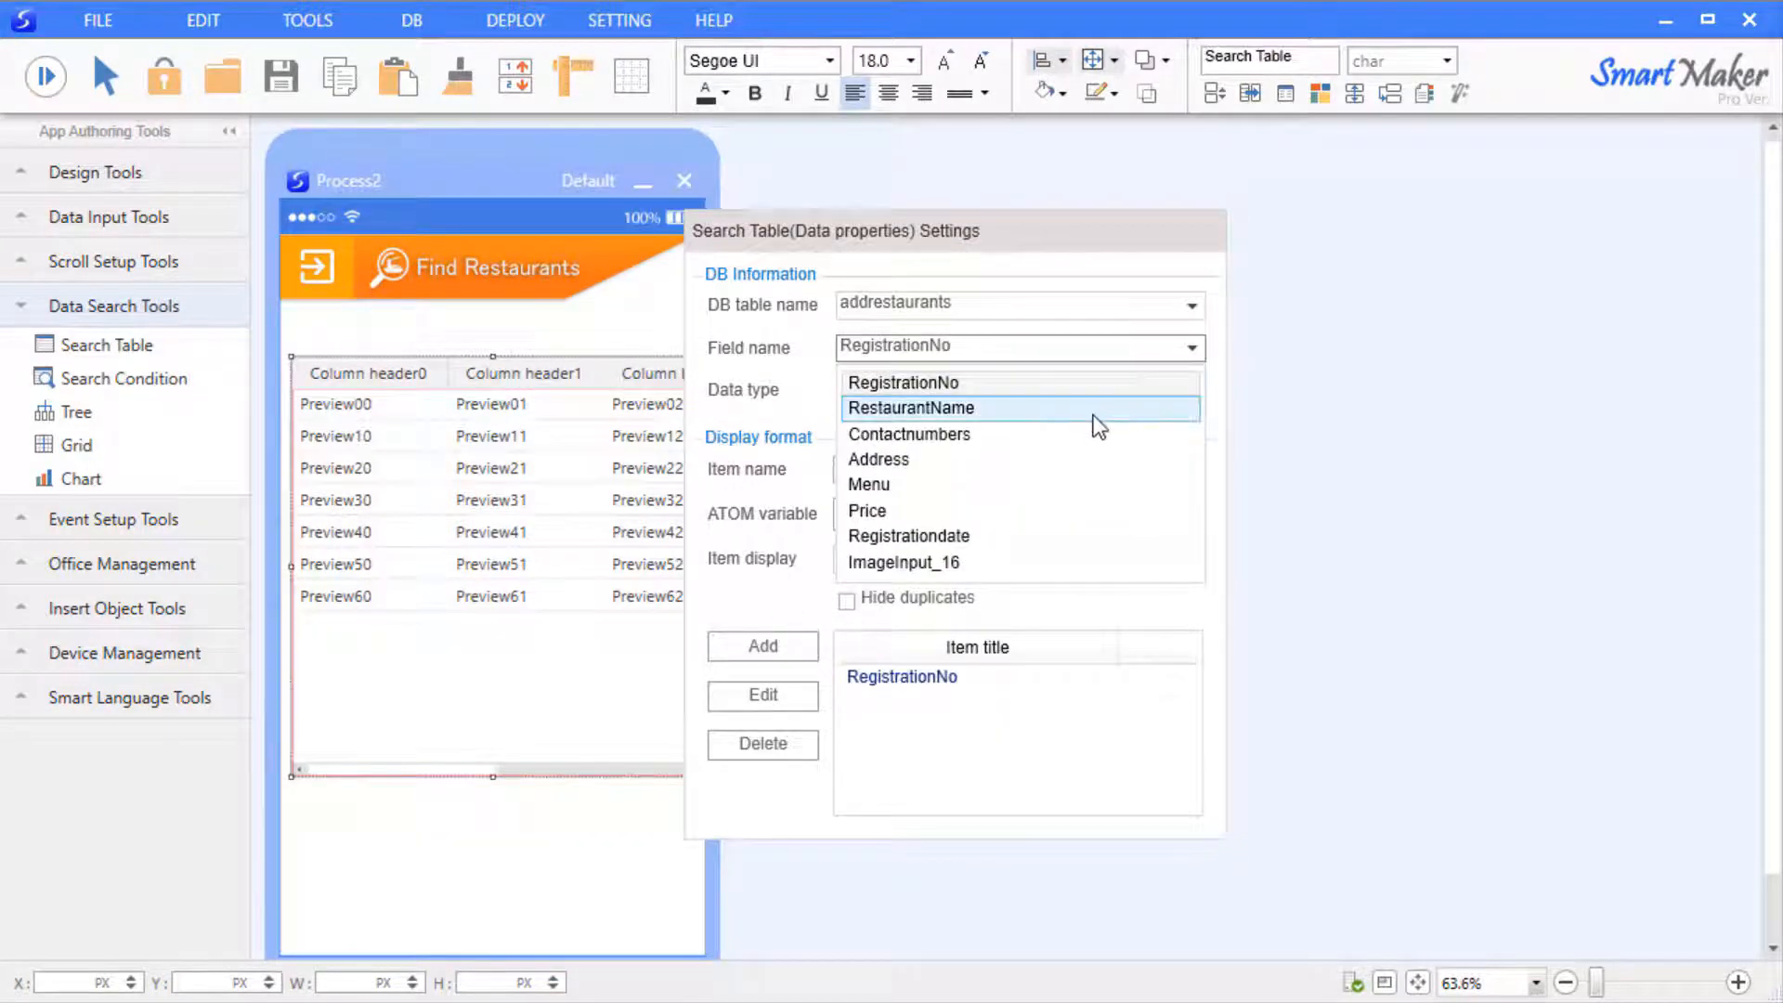
{"action": "left_click", "coordinate": [1099, 425]}
{"action": "left_click", "coordinate": [773, 641]}
{"action": "left_click", "coordinate": [1190, 345]}
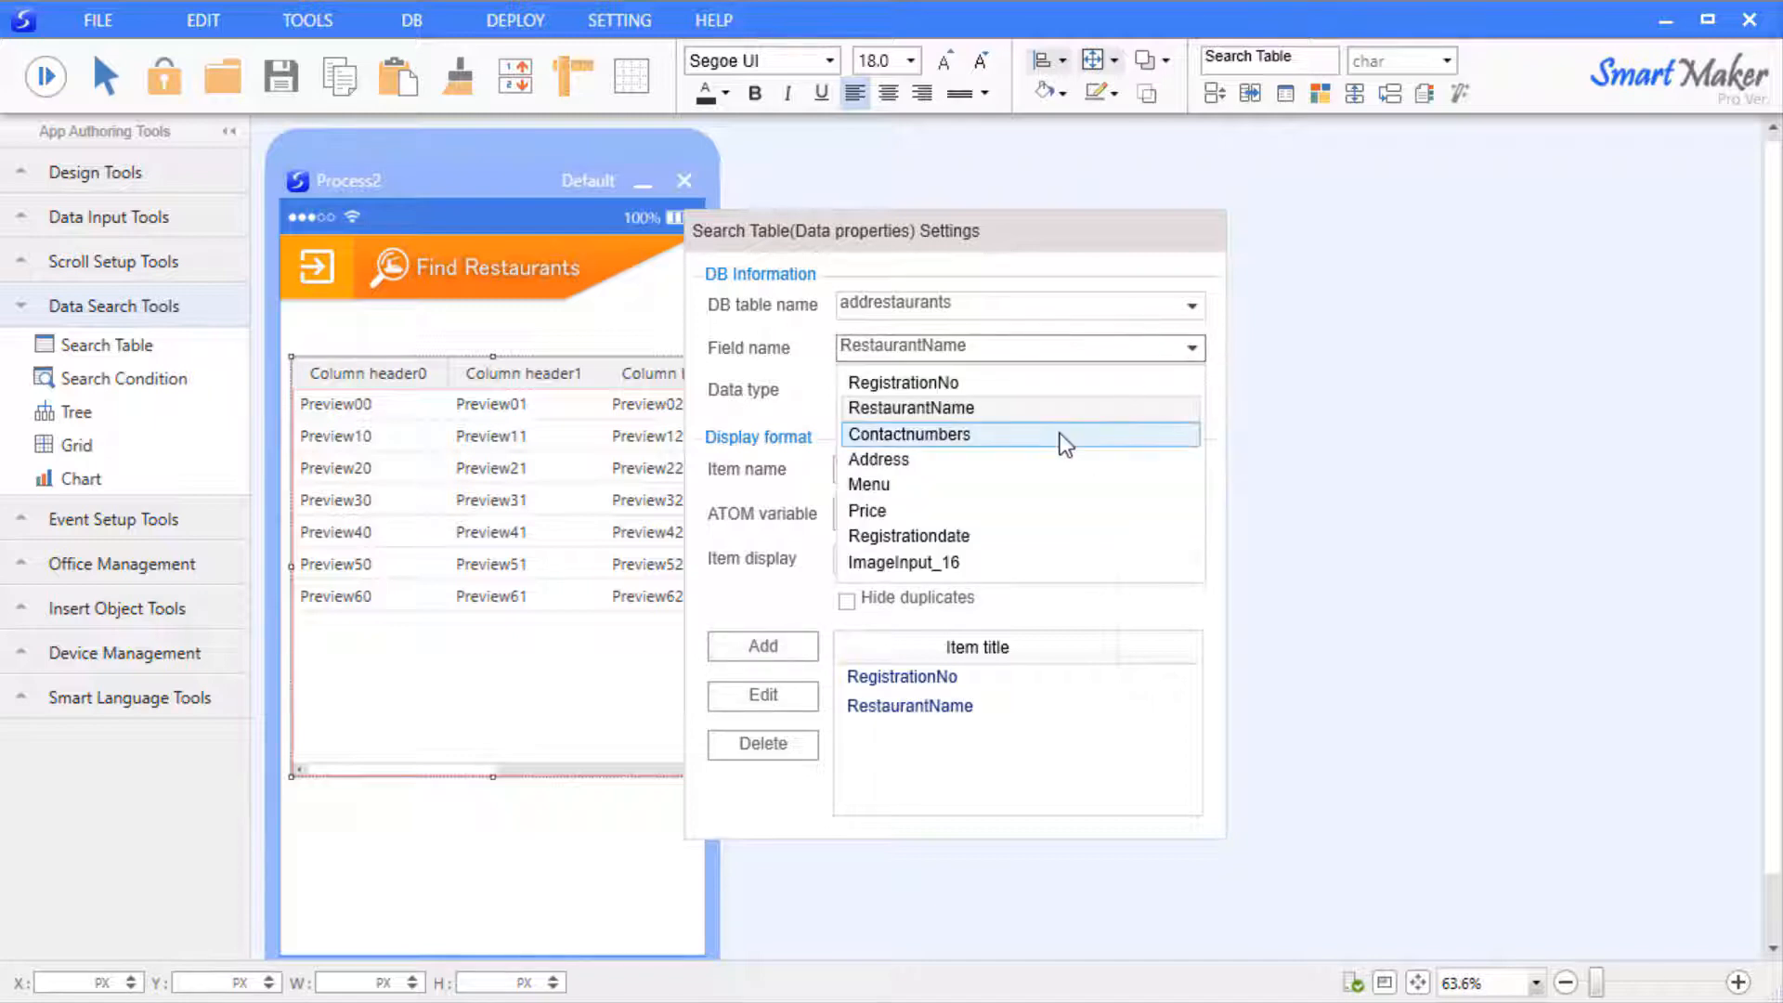
{"action": "left_click", "coordinate": [1033, 485]}
{"action": "left_click", "coordinate": [773, 645]}
{"action": "left_click", "coordinate": [1190, 348]}
{"action": "left_click", "coordinate": [851, 510]}
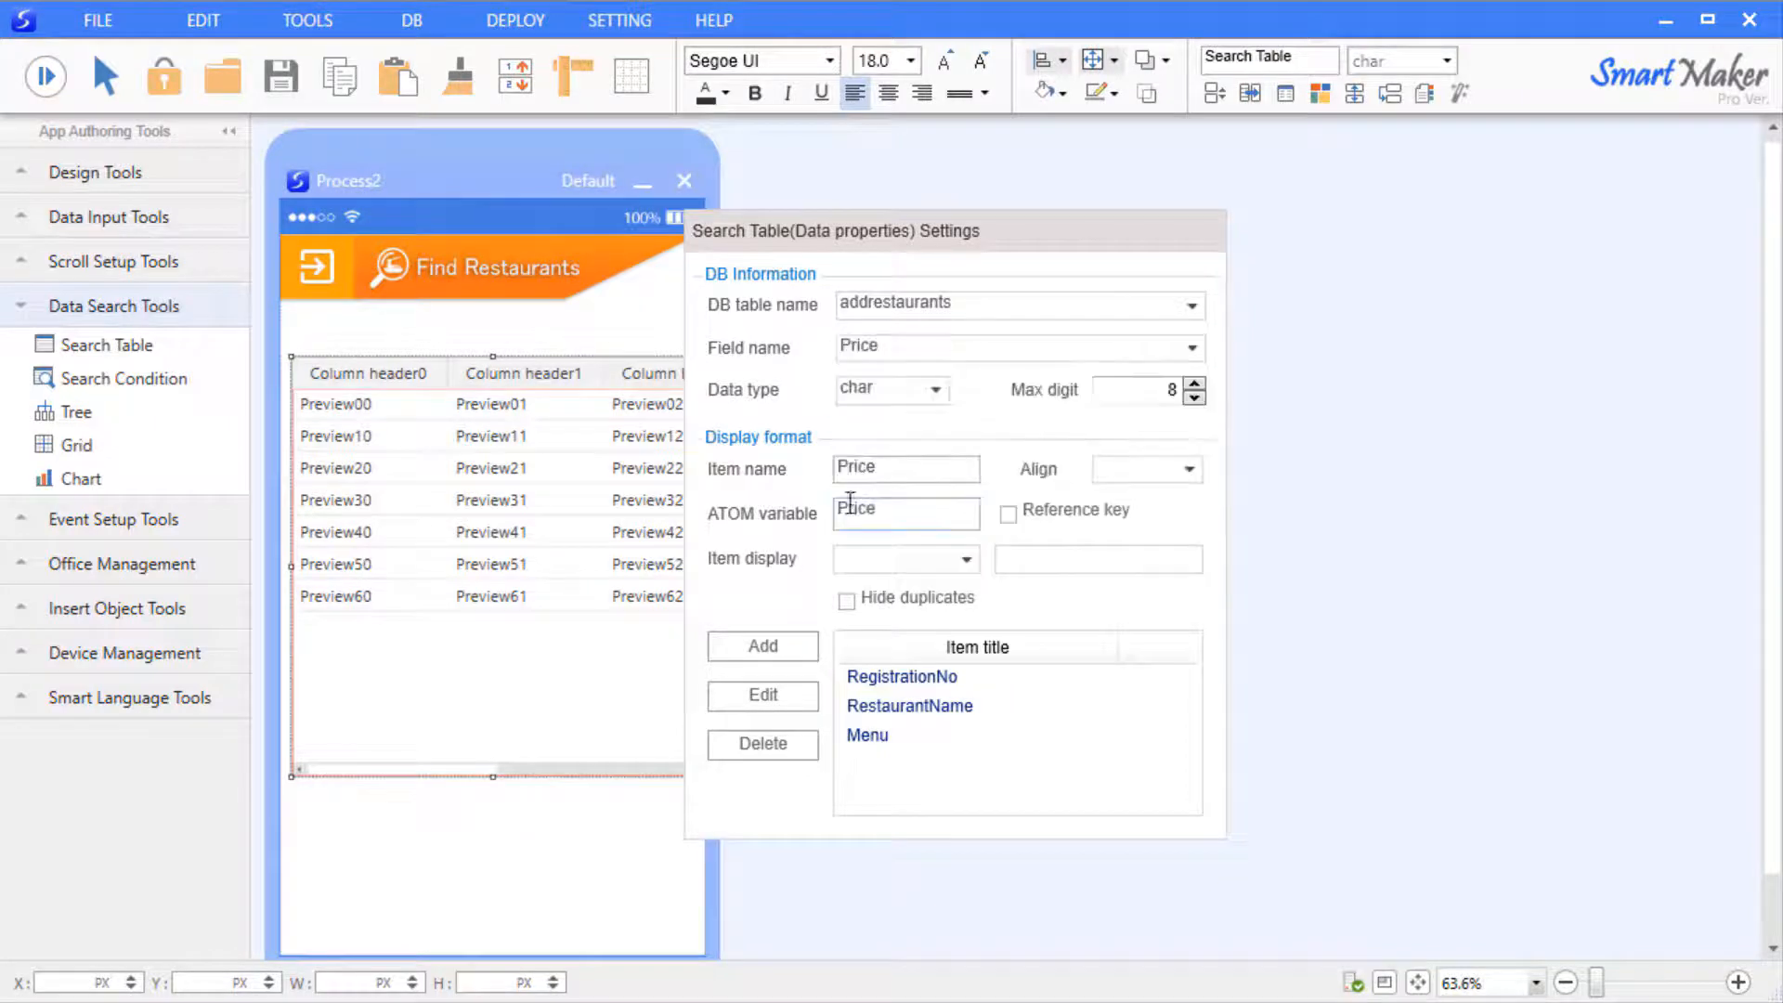
{"action": "left_click", "coordinate": [763, 646]}
{"action": "left_click", "coordinate": [1289, 616]}
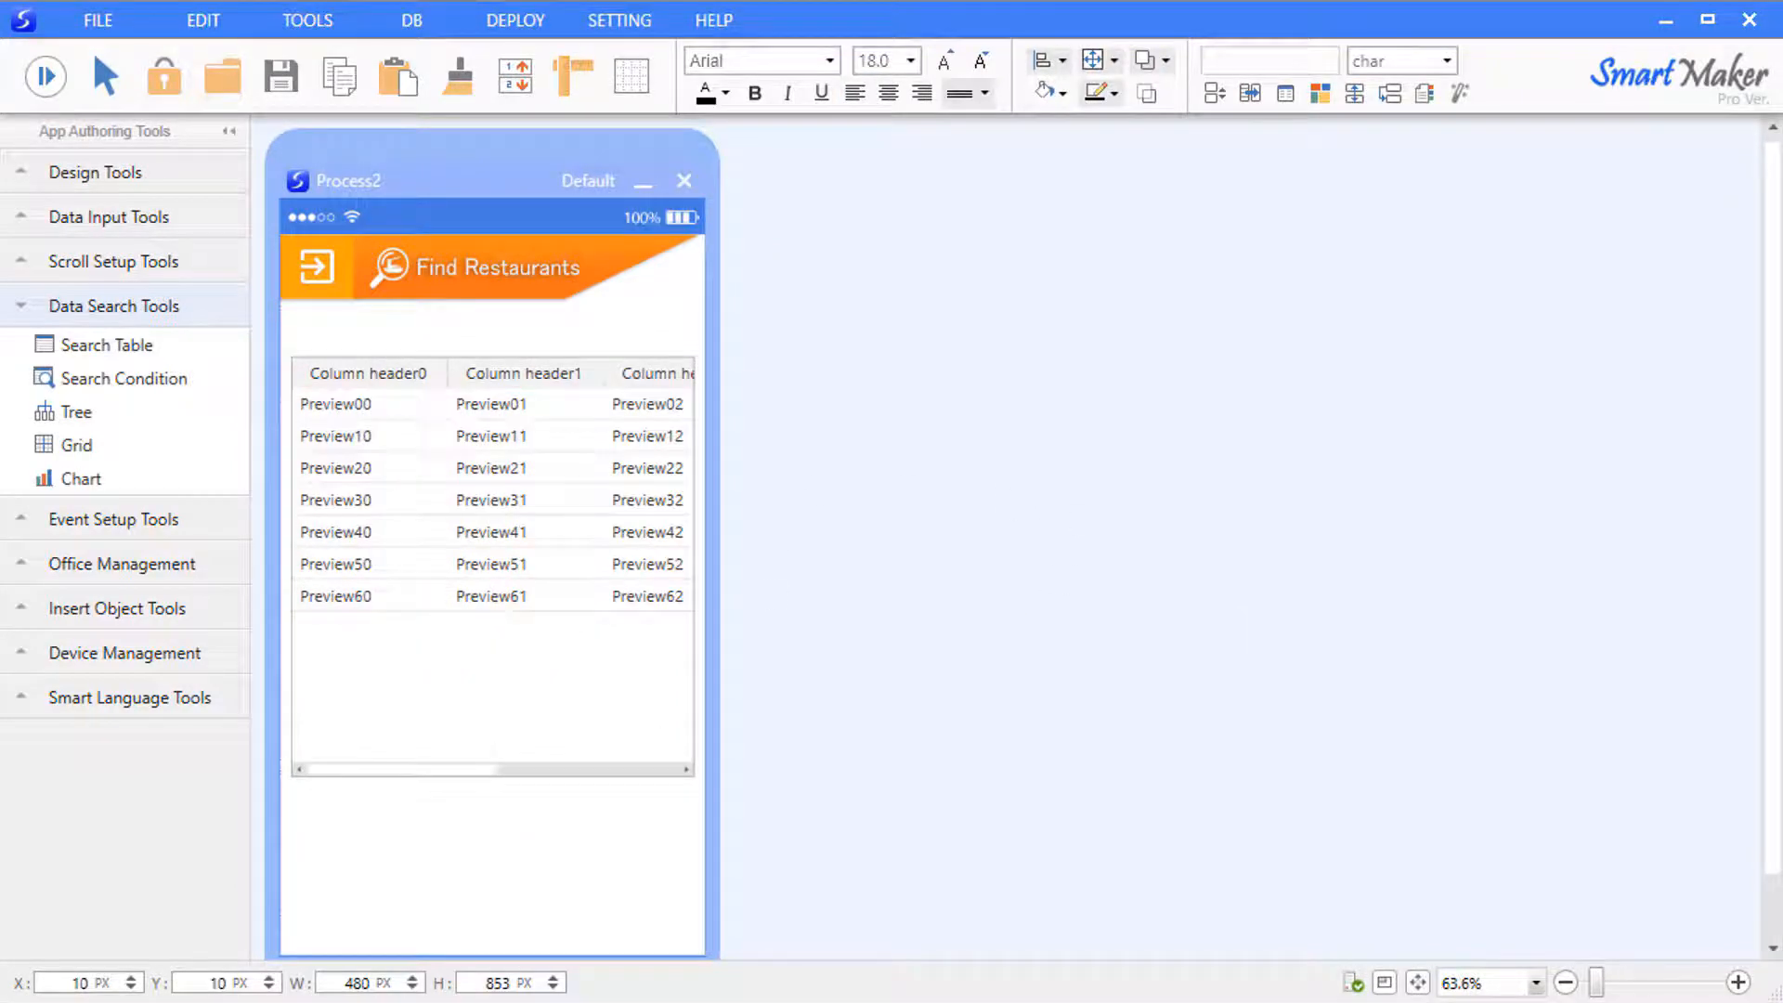
Open the DB Manager, fit it beside the form, and show the fields of the addrestaurants table in DEV_DB
{"action": "left_click", "coordinate": [412, 28]}
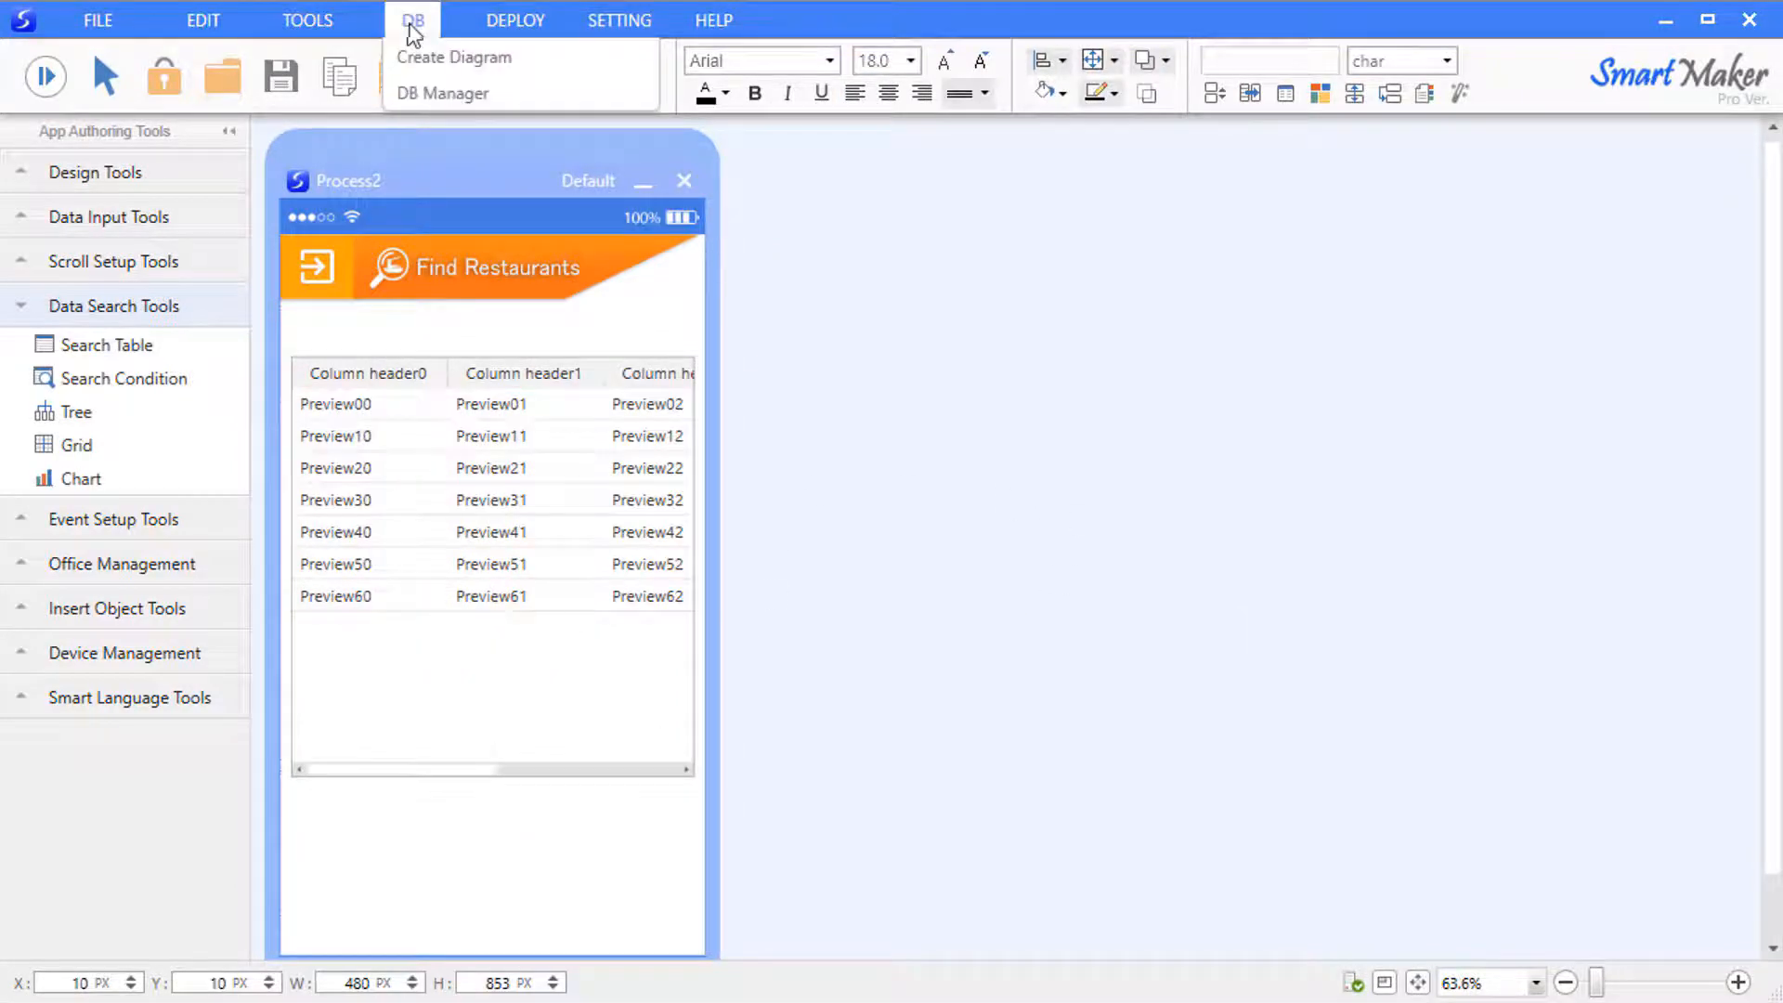
{"action": "left_click", "coordinate": [436, 93]}
{"action": "left_click_drag", "start_coordinate": [702, 159], "coordinate": [902, 212]}
{"action": "left_click_drag", "start_coordinate": [1638, 470], "coordinate": [1234, 489]}
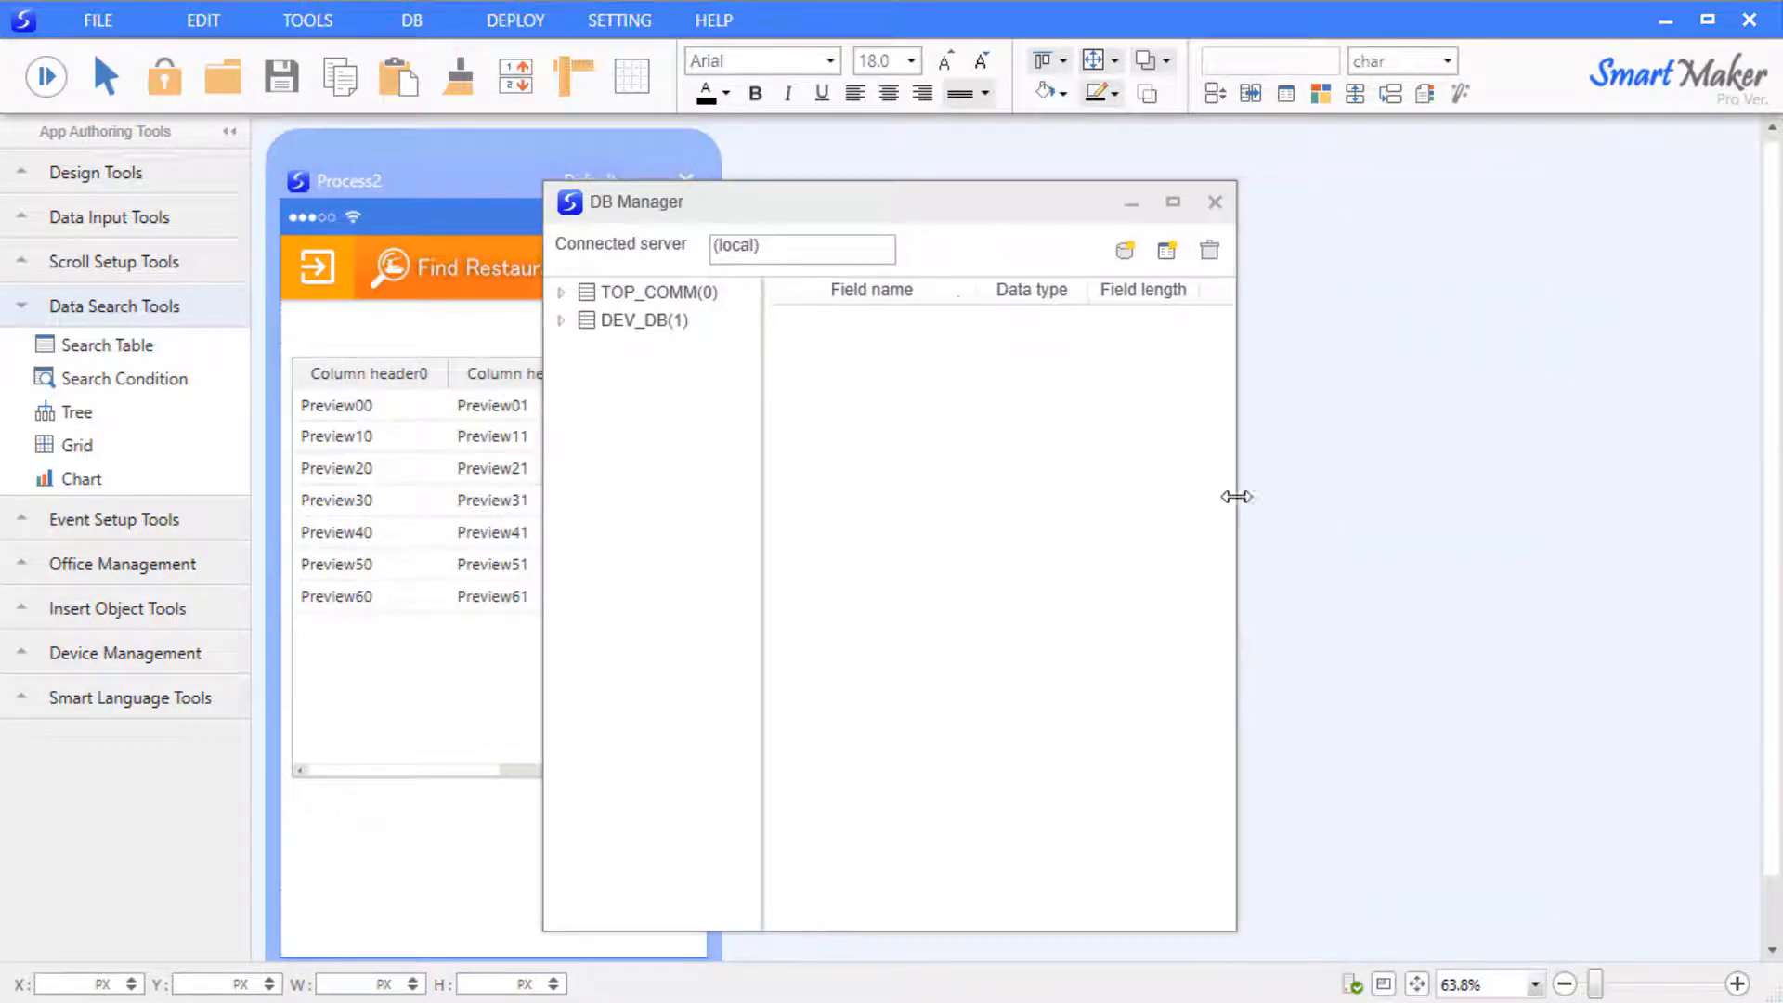
{"action": "left_click_drag", "start_coordinate": [971, 216], "coordinate": [1217, 201]}
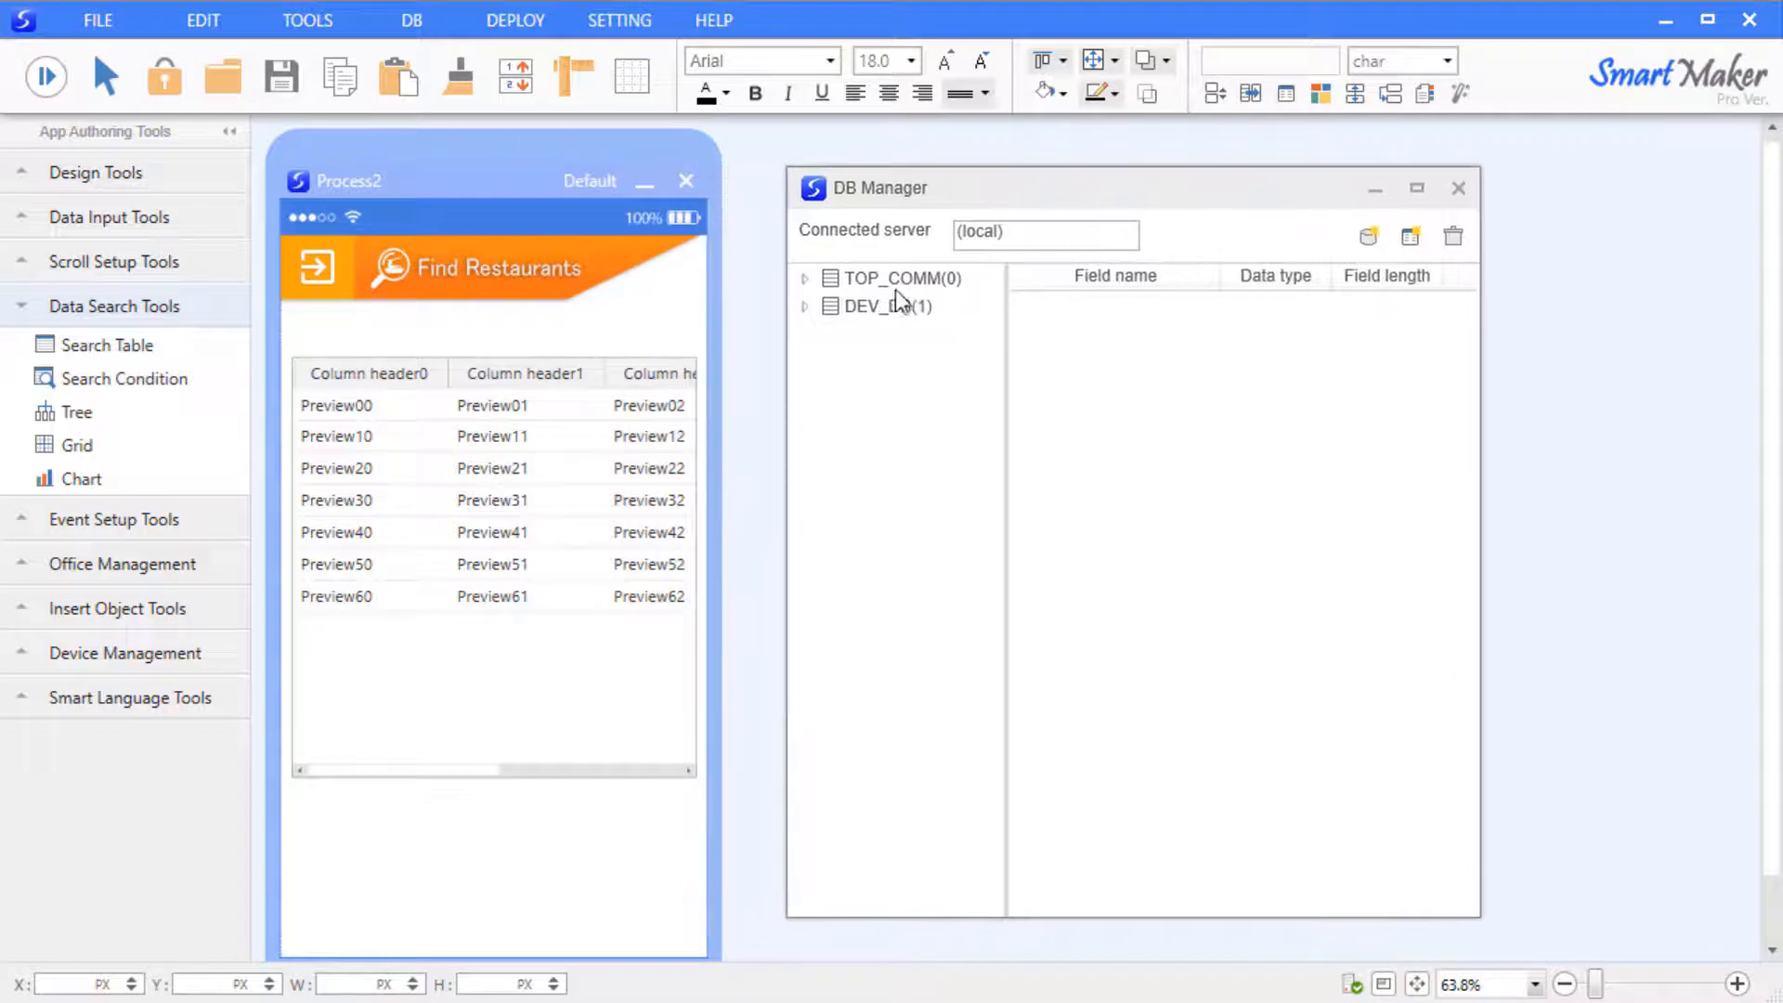
{"action": "left_click", "coordinate": [801, 307]}
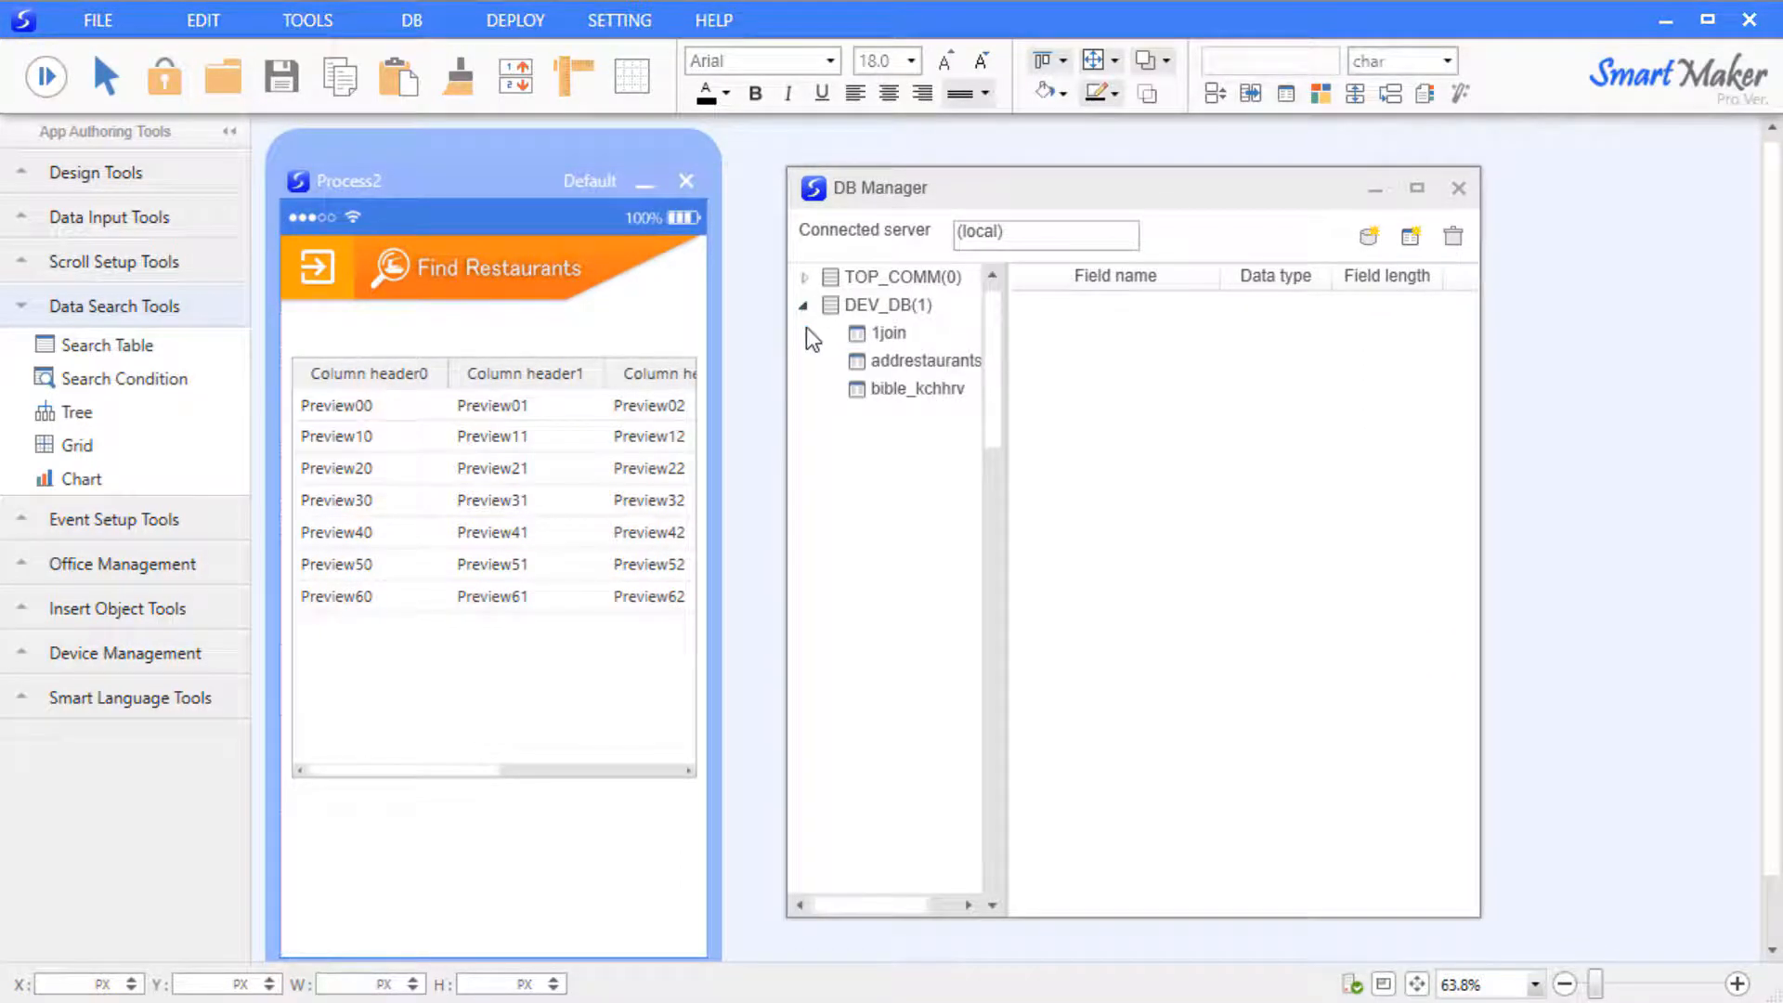
{"action": "left_click", "coordinate": [942, 363]}
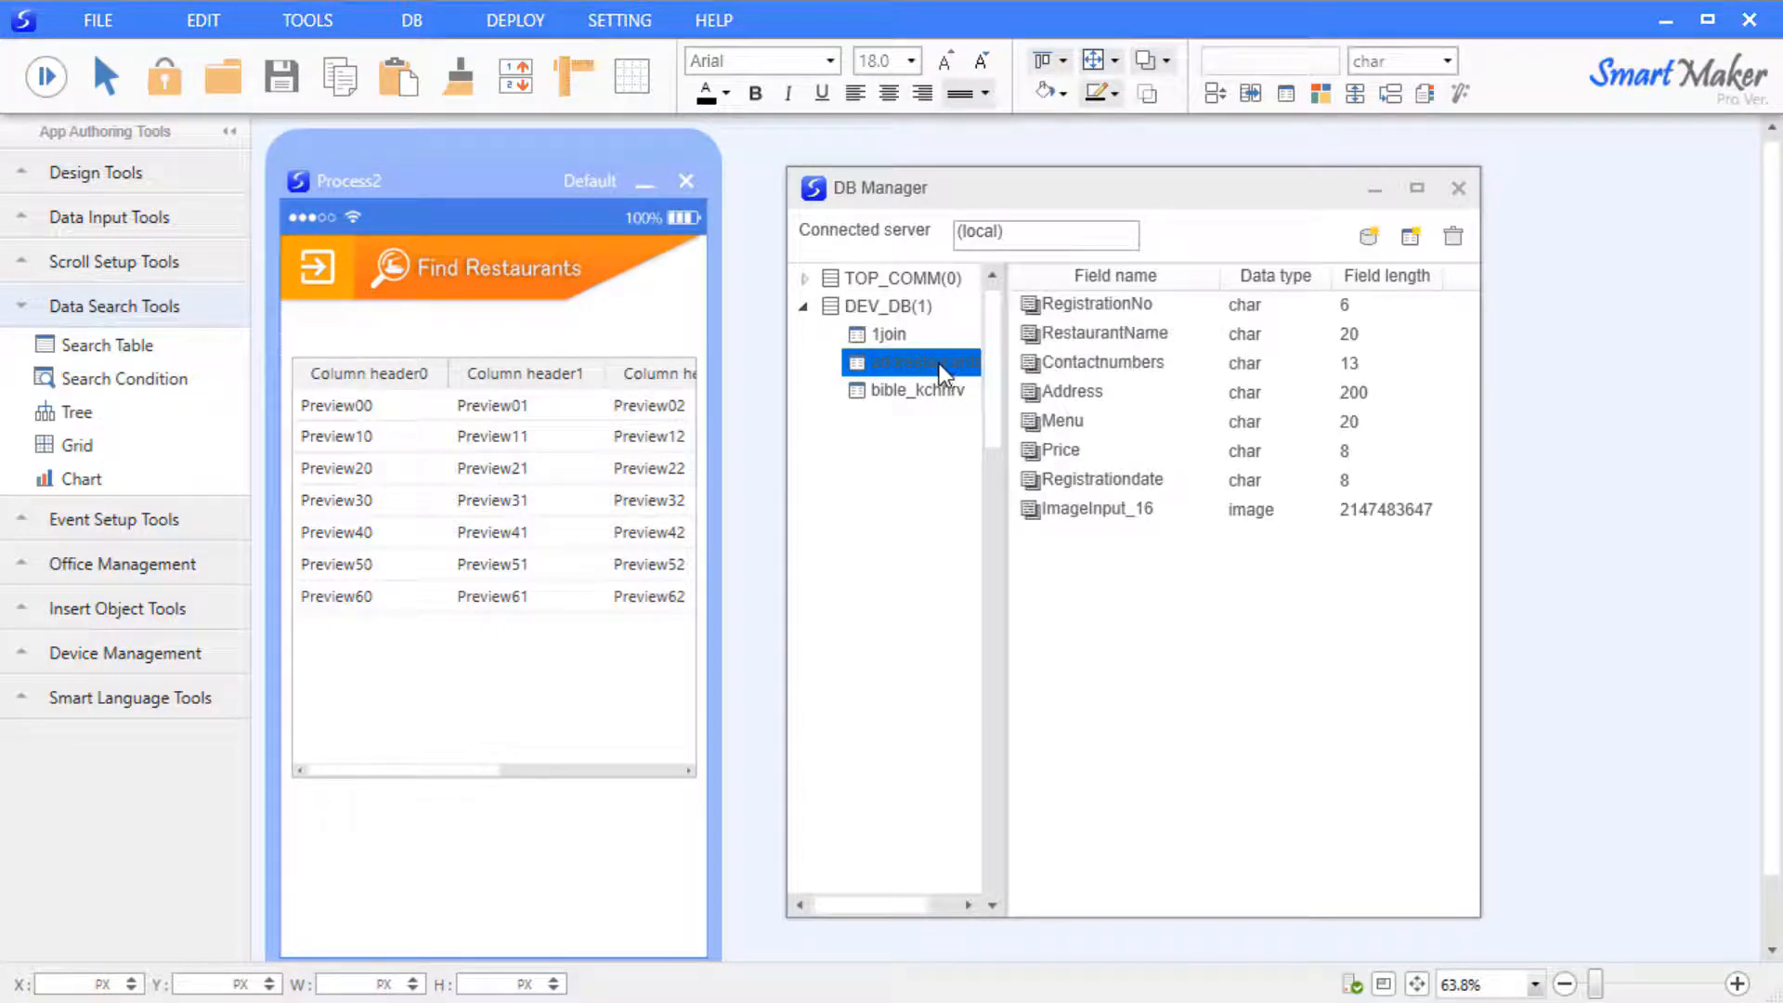
Add the RegistrationNo and RestaurantName fields of addrestaurants from the DB Manager to the Search Table as its first two columns
{"action": "left_click", "coordinate": [1077, 304]}
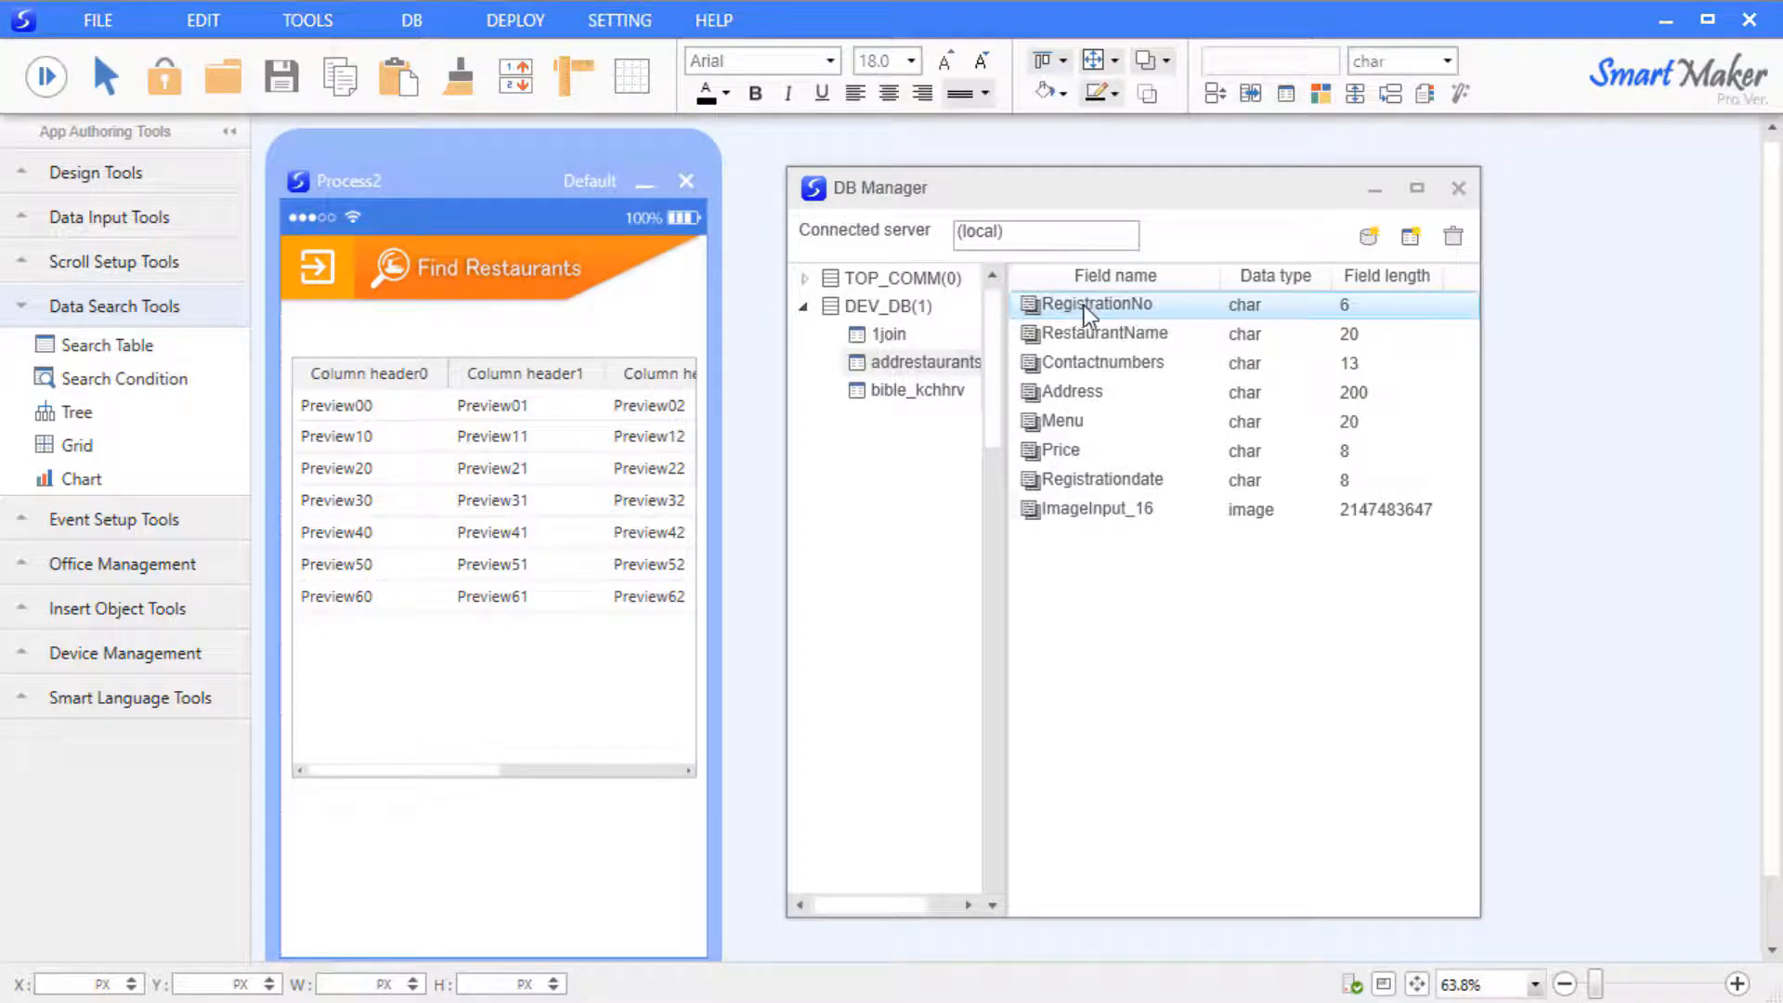
{"action": "left_click_drag", "start_coordinate": [1059, 305], "coordinate": [529, 449]}
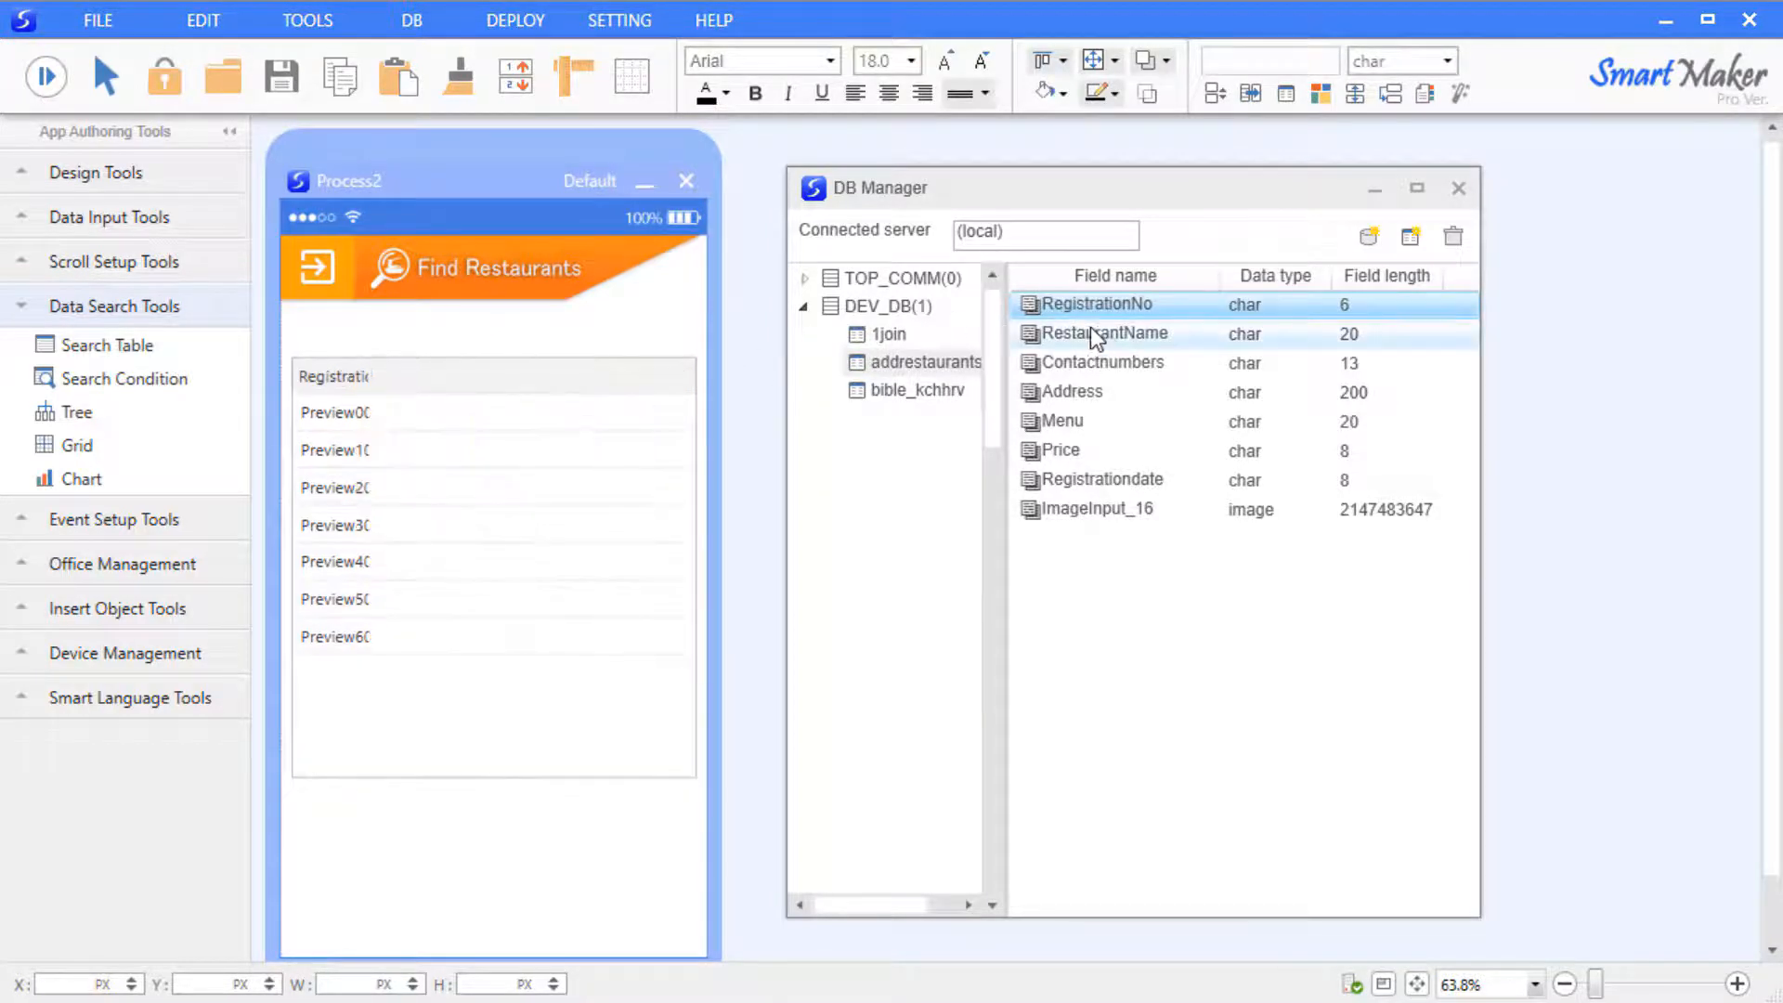
{"action": "left_click", "coordinate": [1111, 359]}
{"action": "left_click", "coordinate": [1080, 336]}
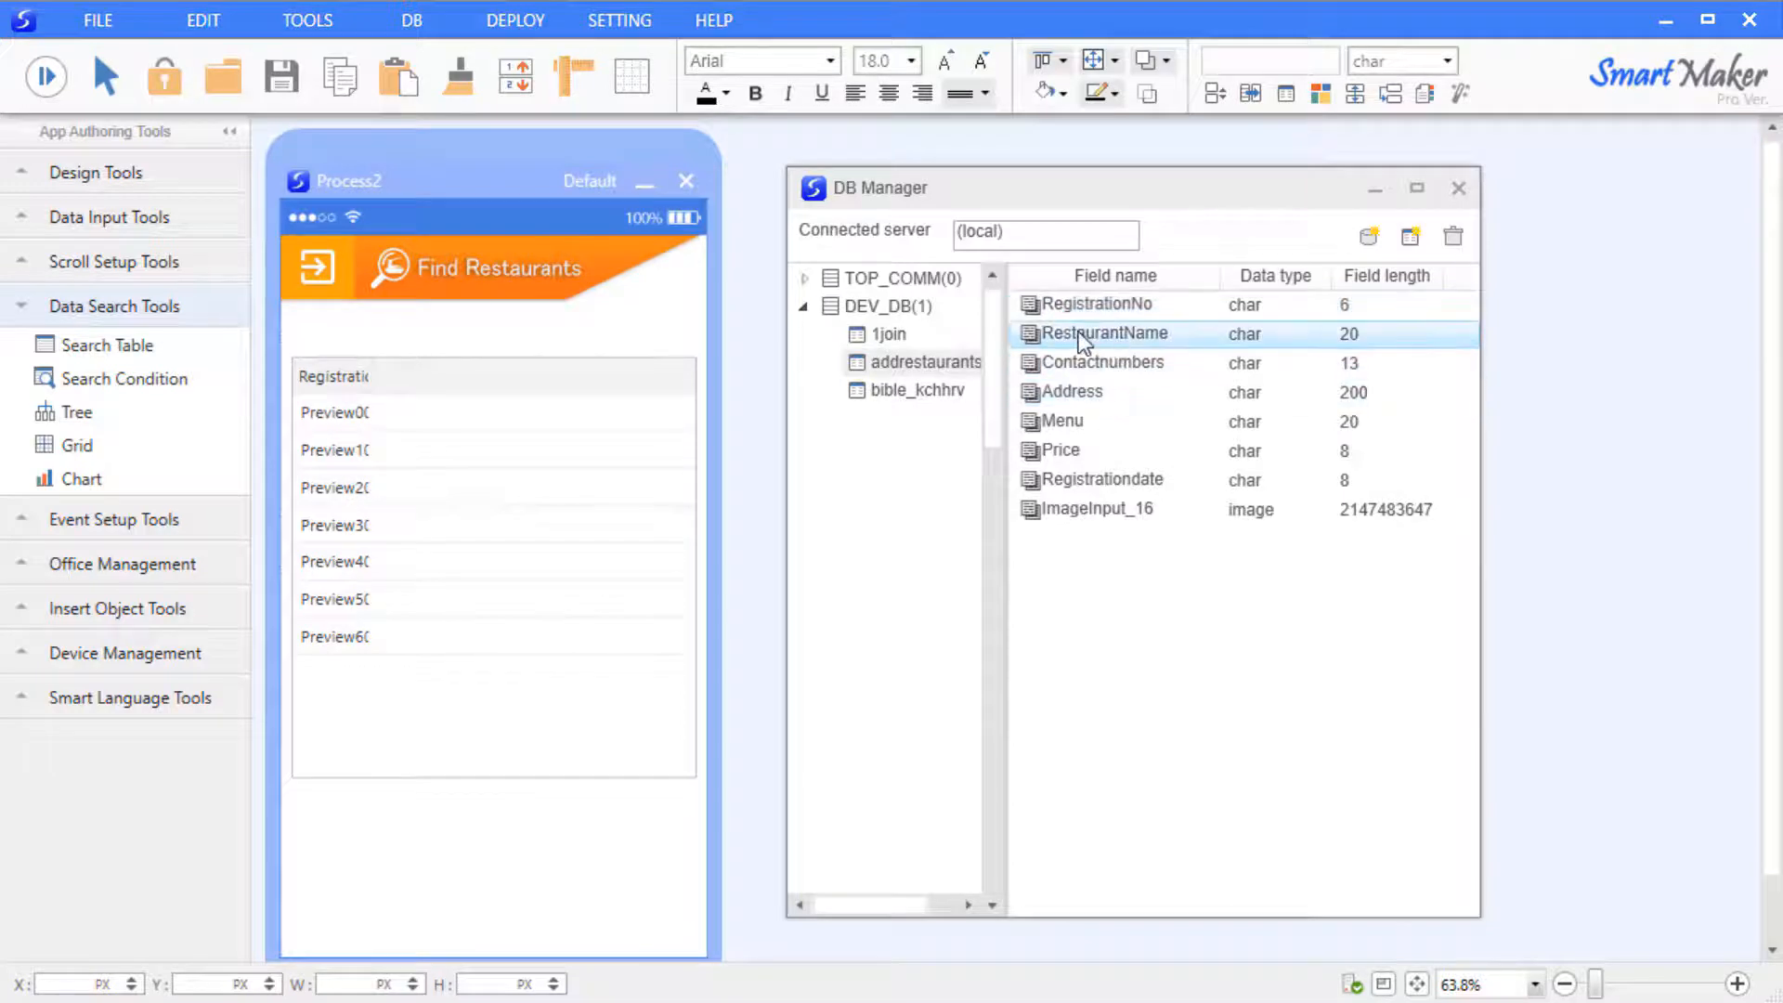
{"action": "left_click_drag", "start_coordinate": [1080, 337], "coordinate": [487, 398]}
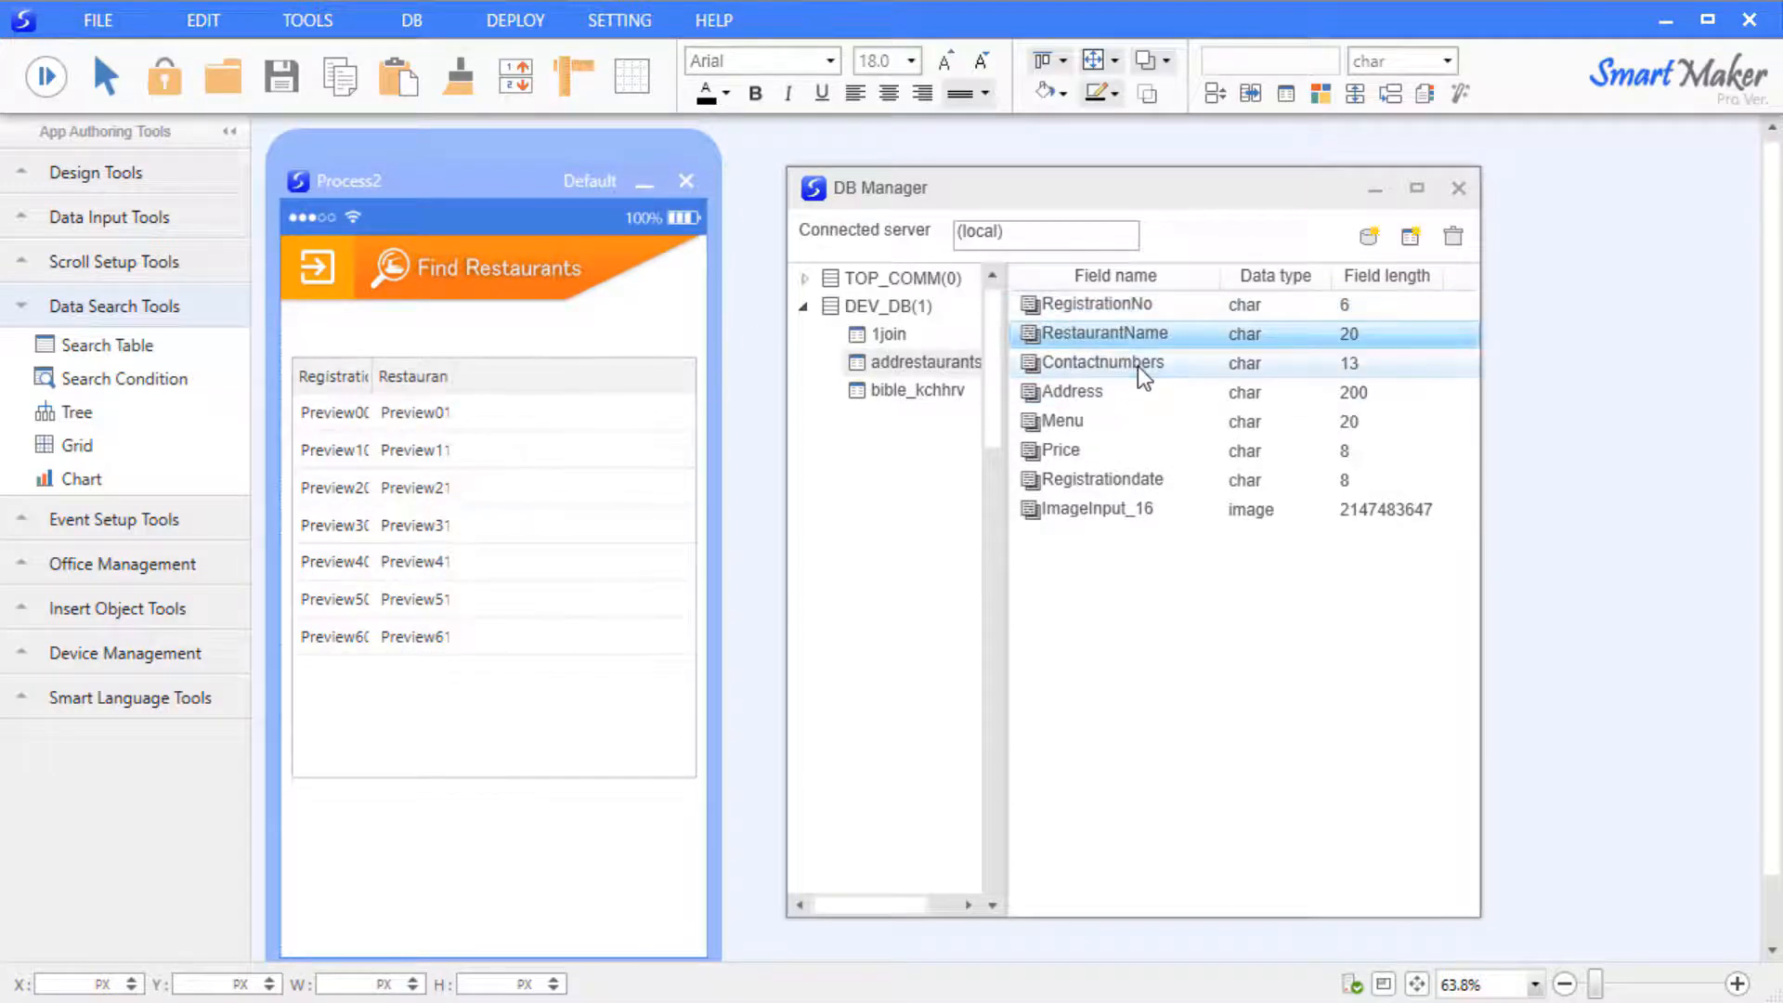
Add the Menu and Price fields from the DB Manager to the Search Table as further columns and close the DB Manager
{"action": "left_click", "coordinate": [1113, 392]}
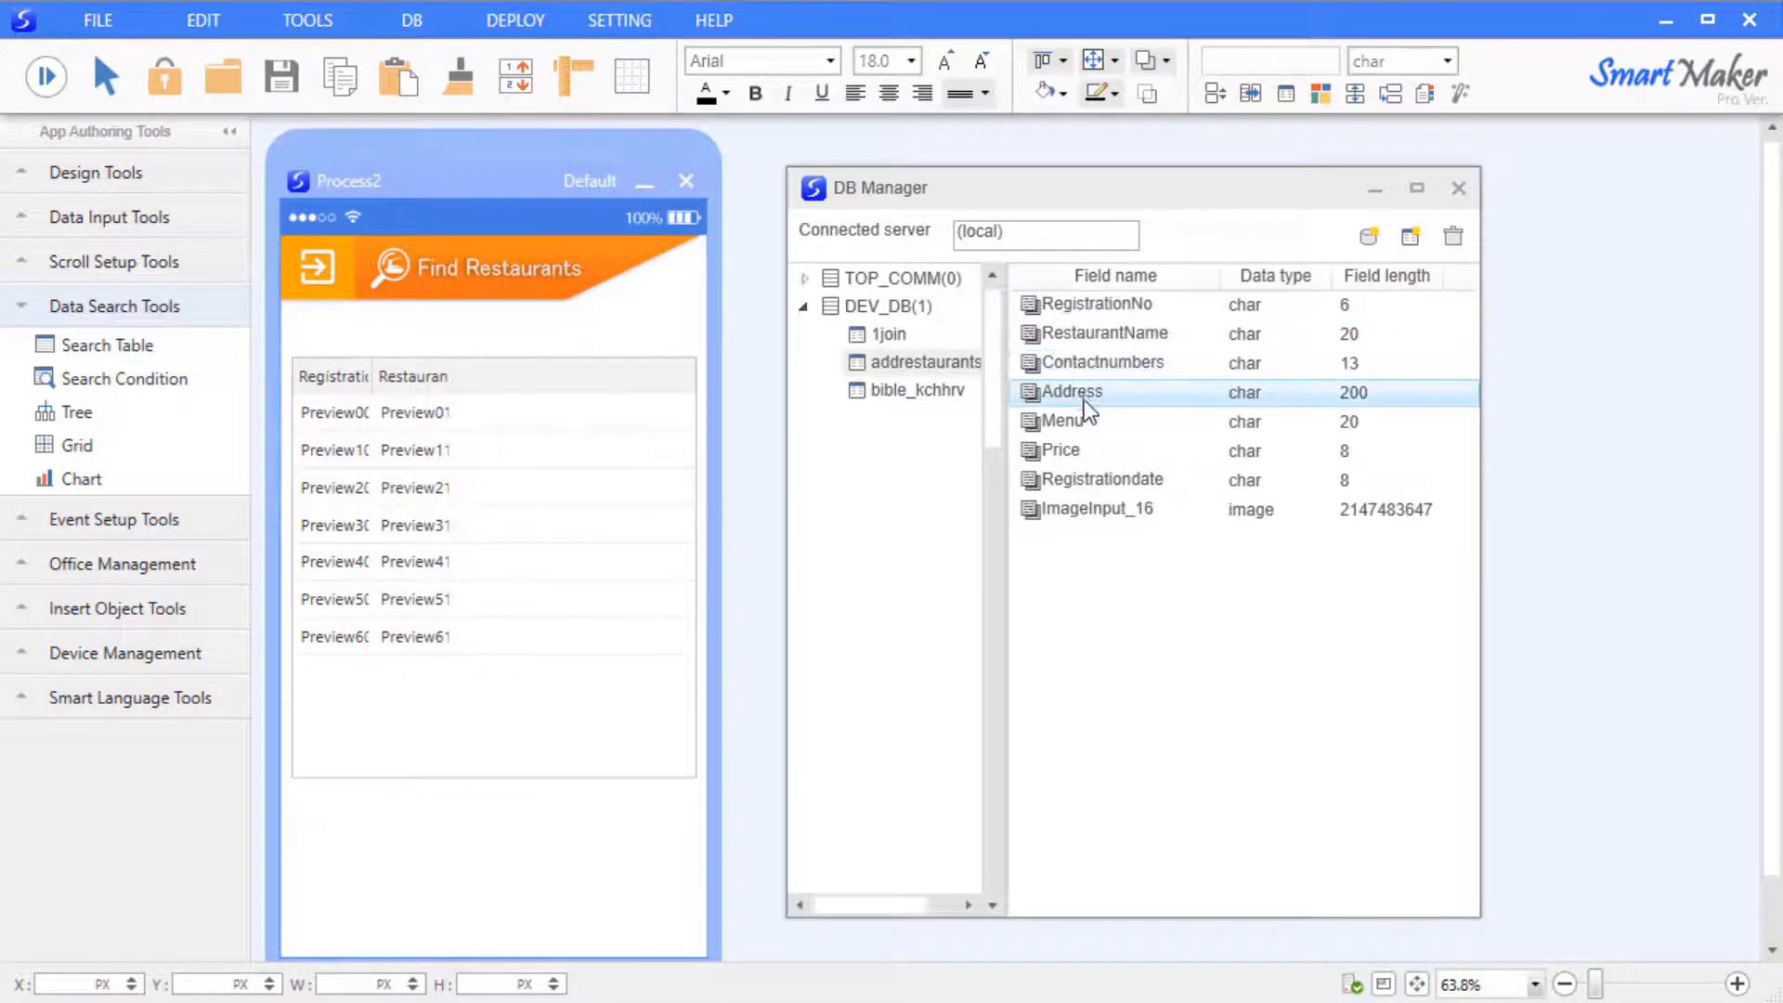
{"action": "left_click", "coordinate": [1082, 421]}
{"action": "left_click_drag", "start_coordinate": [1083, 421], "coordinate": [557, 390]}
{"action": "left_click", "coordinate": [1085, 453]}
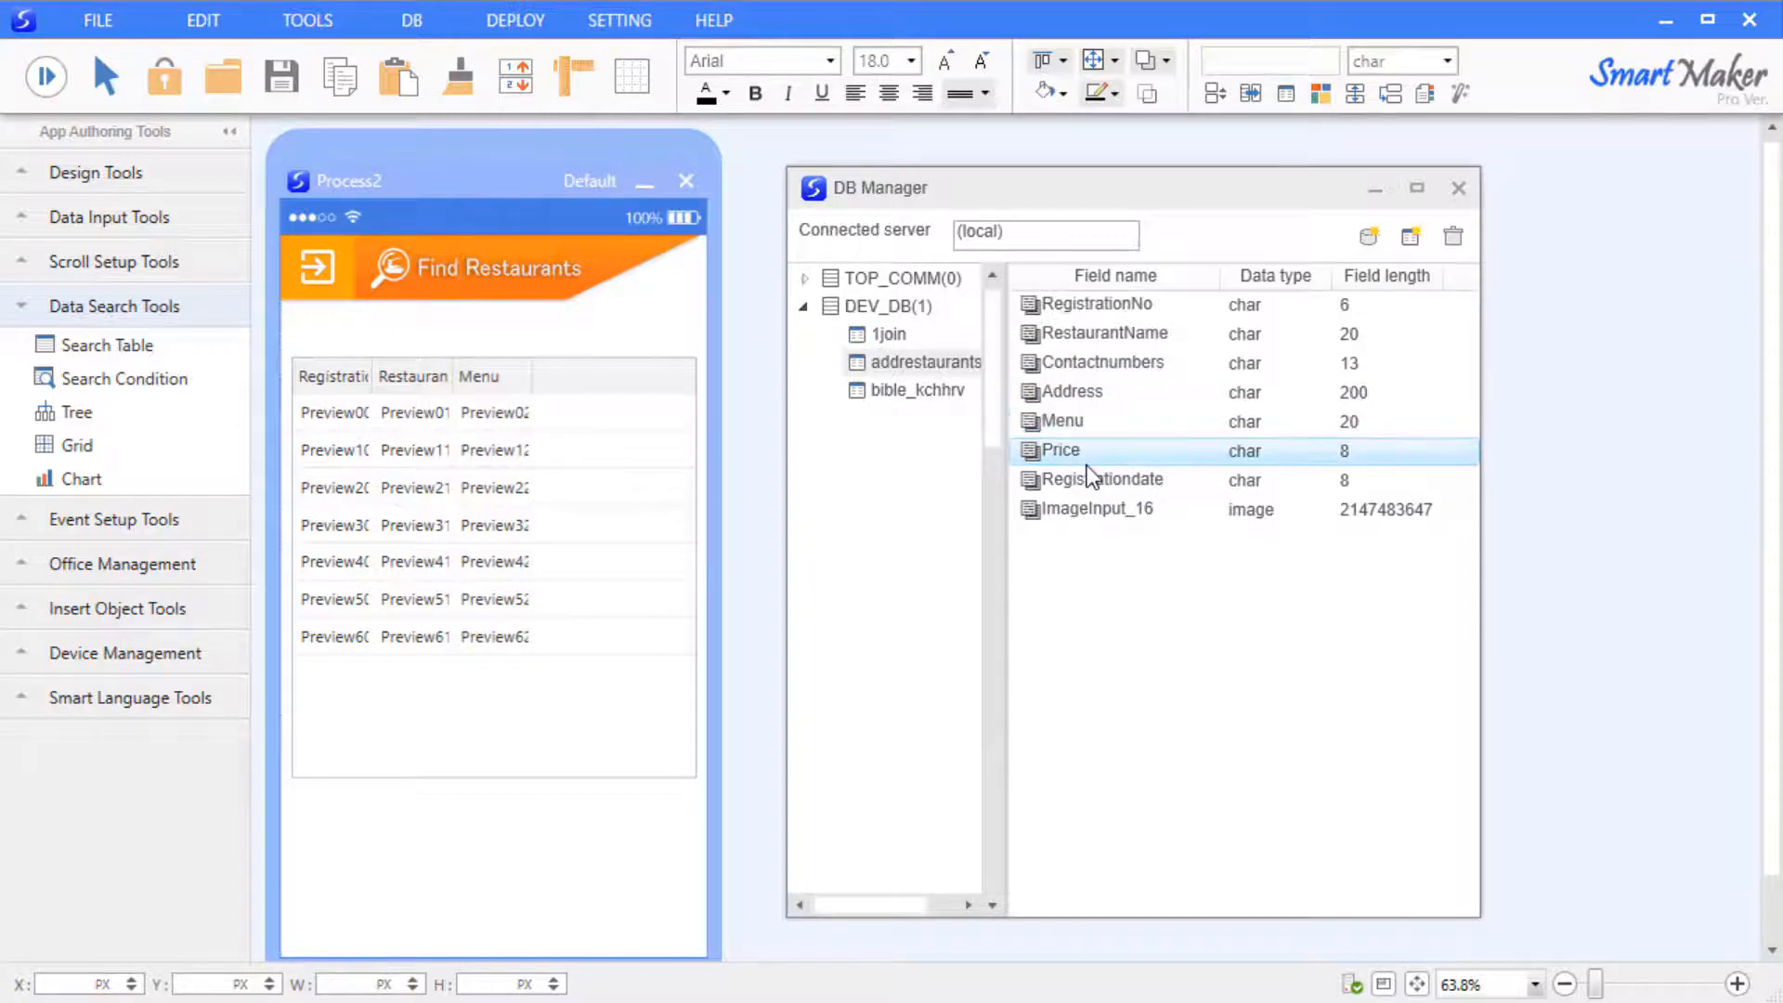
{"action": "left_click_drag", "start_coordinate": [1083, 452], "coordinate": [655, 432]}
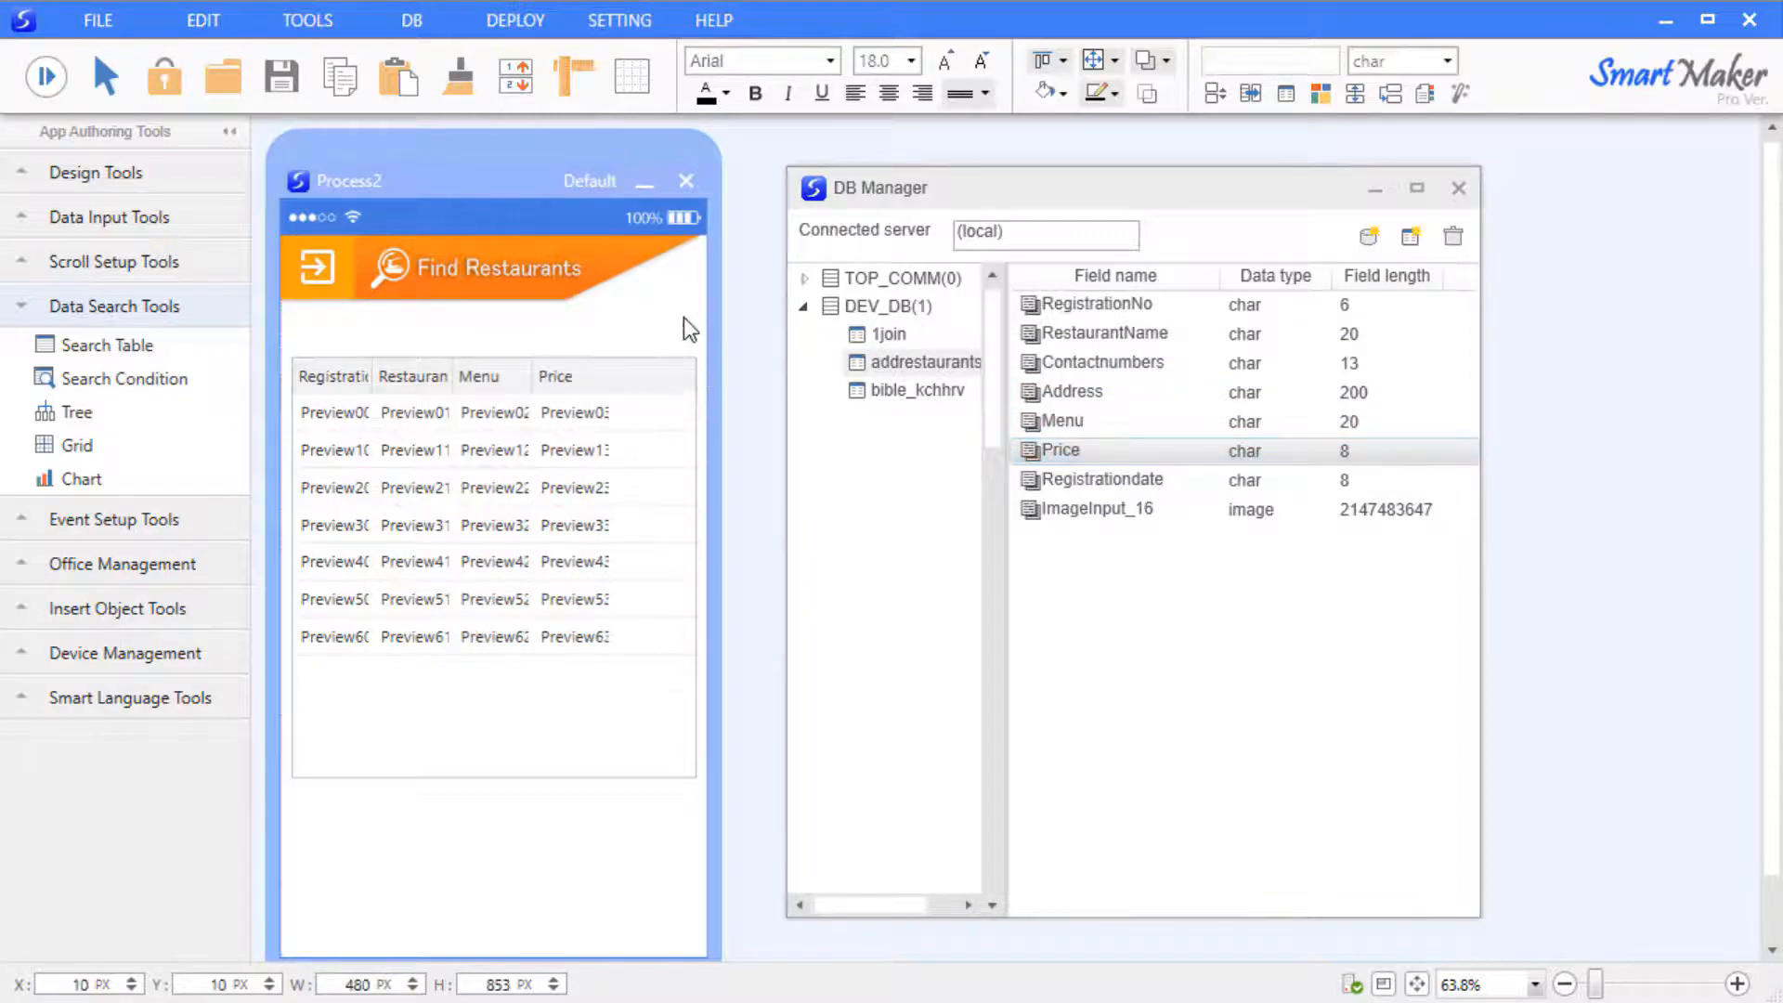
{"action": "left_click", "coordinate": [1460, 188]}
{"action": "left_click", "coordinate": [653, 581]}
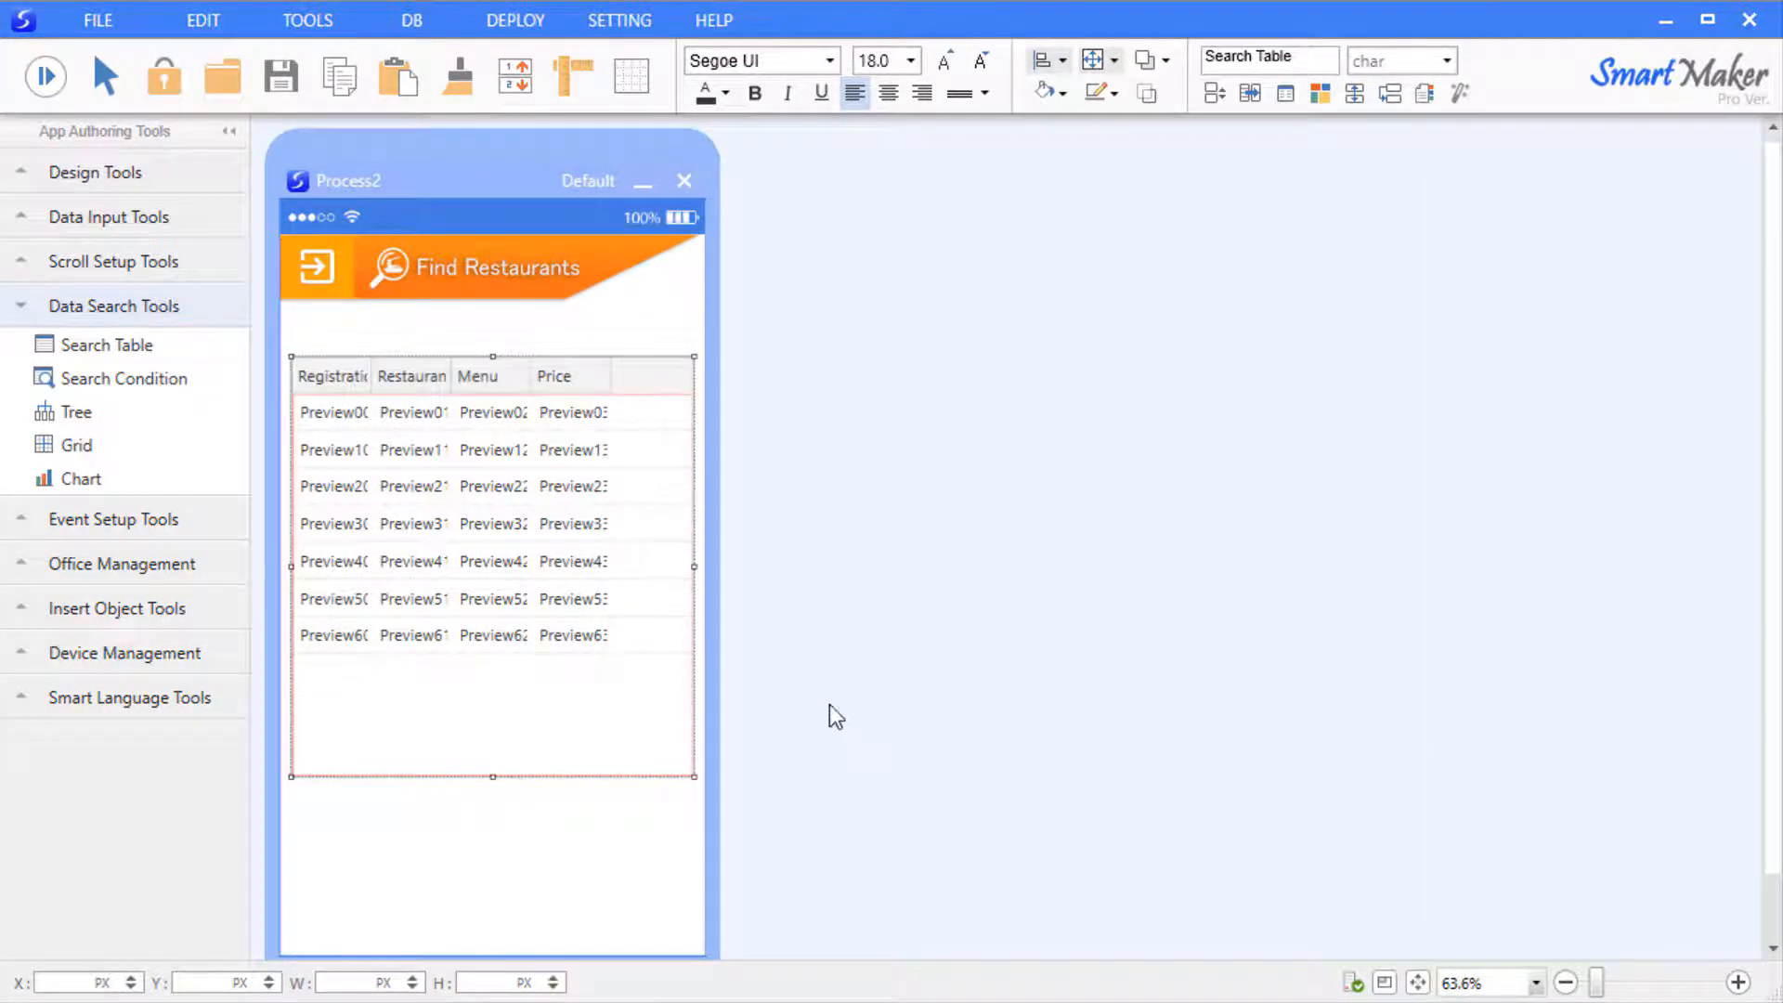
Place an Event Button about 135 × 74 px below the Search Table, aligned with its left edge
{"action": "left_click", "coordinate": [181, 531]}
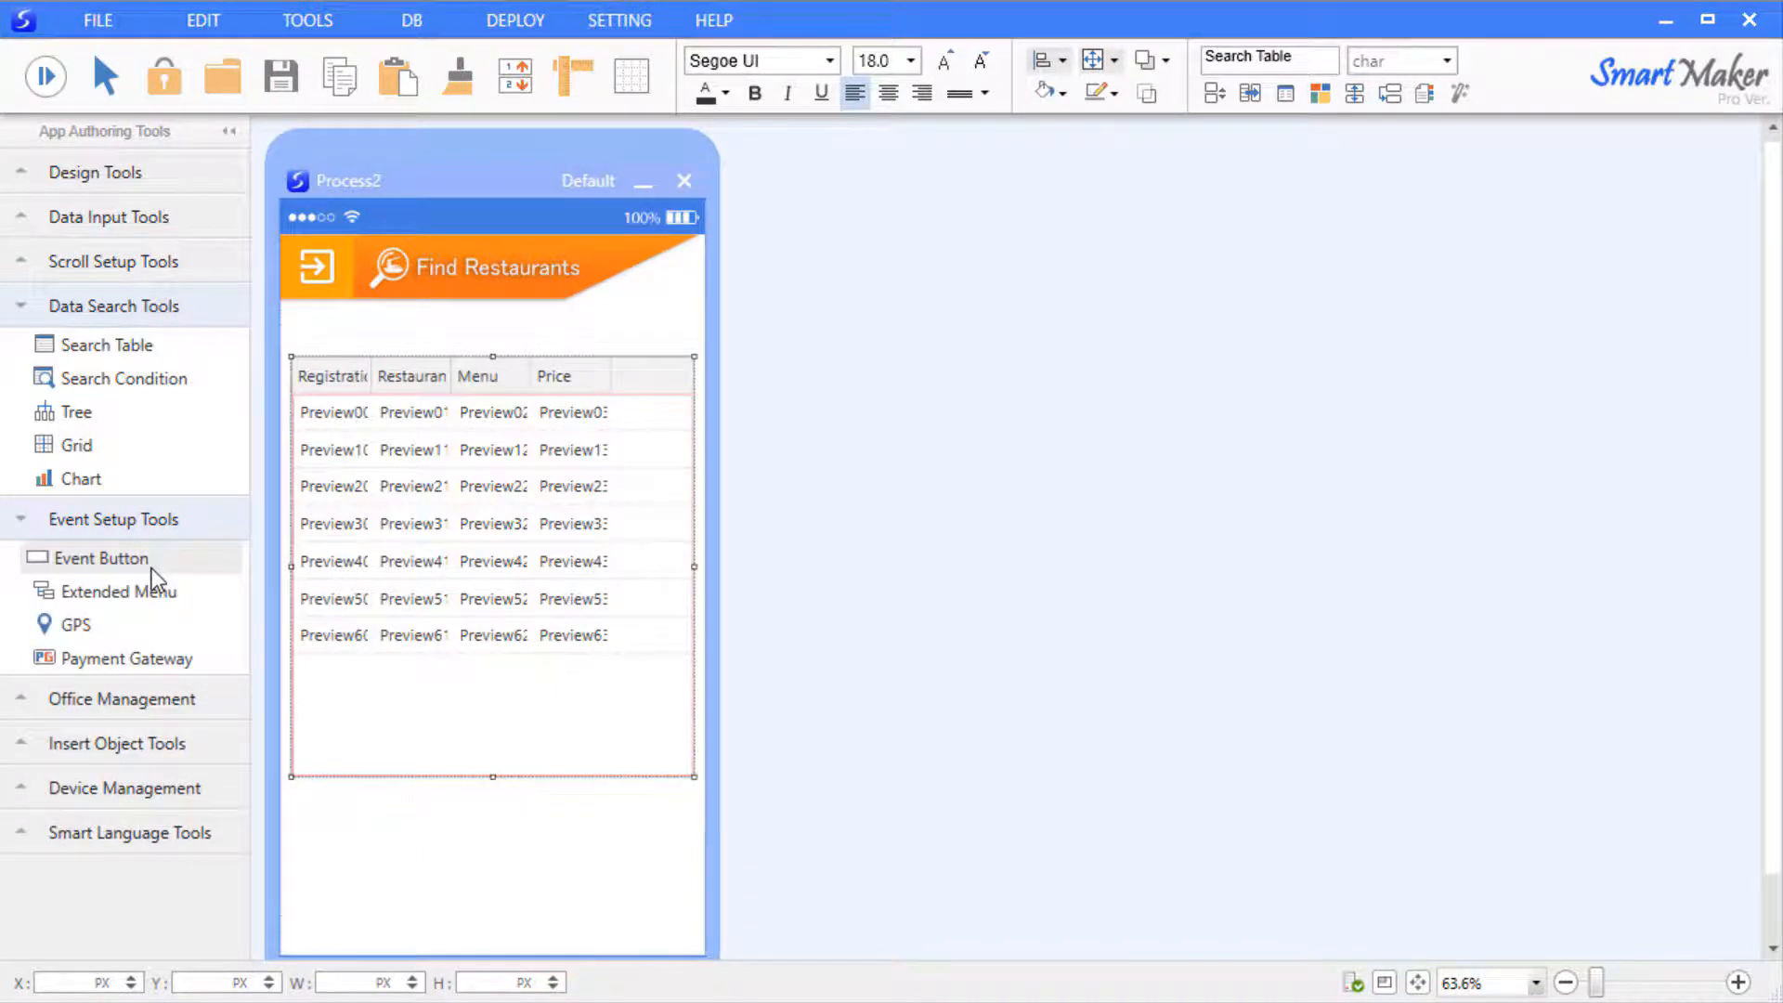
{"action": "left_click_drag", "start_coordinate": [153, 568], "coordinate": [410, 866]}
{"action": "left_click", "coordinate": [458, 887]}
Set the new Event Button's event type to Search in its style properties and close the settings
{"action": "right_click", "coordinate": [366, 823]}
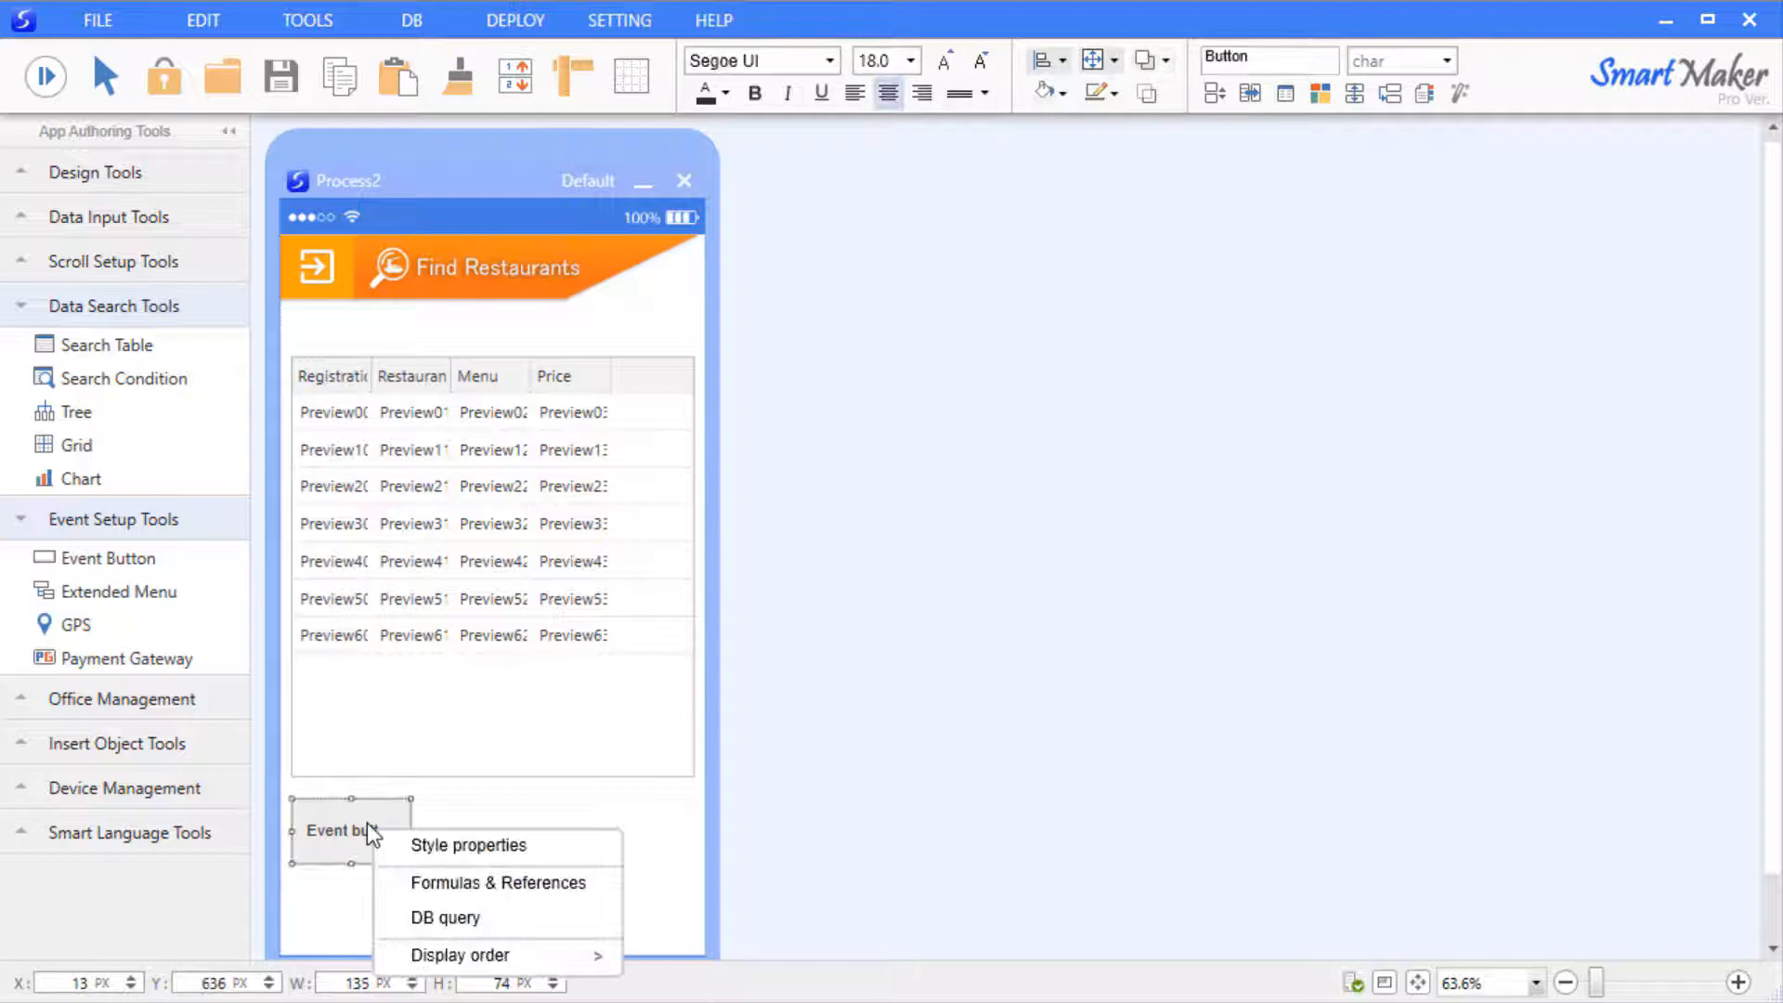
{"action": "left_click", "coordinate": [427, 839]}
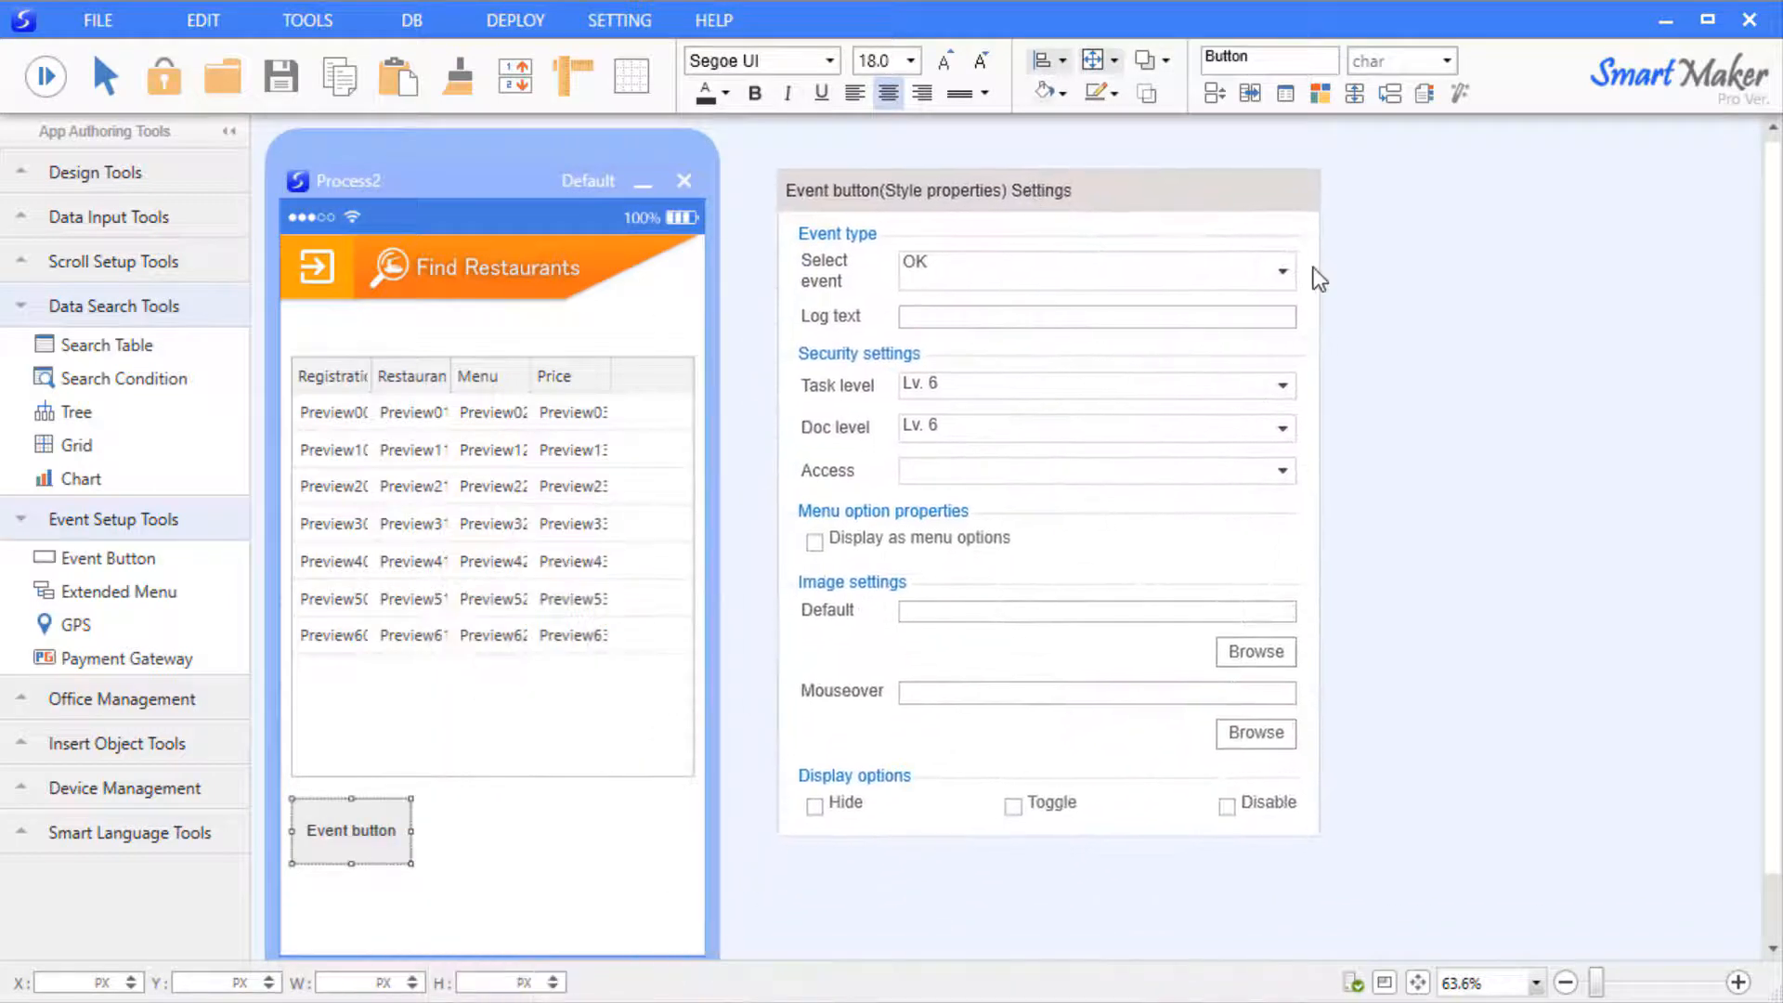
{"action": "left_click", "coordinate": [1282, 271]}
{"action": "scroll", "coordinate": [1276, 384], "scroll_direction": "down", "scroll_amount": 1}
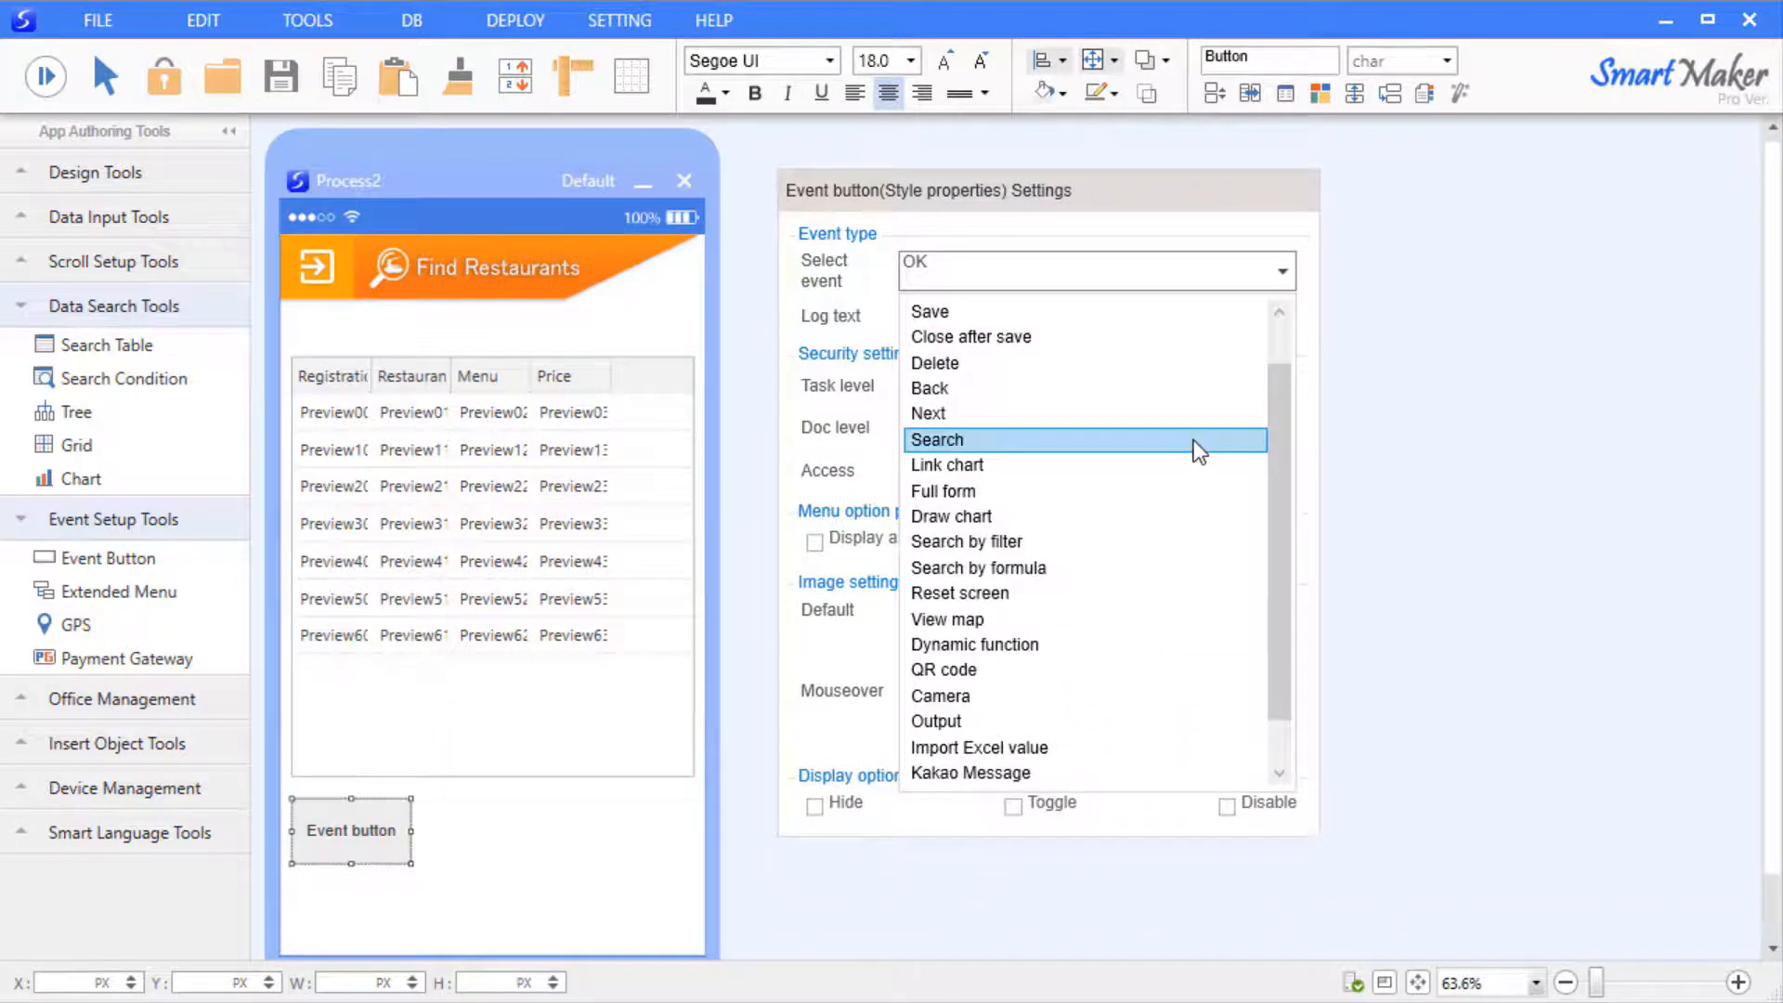
{"action": "left_click", "coordinate": [1194, 445]}
{"action": "left_click", "coordinate": [1414, 457]}
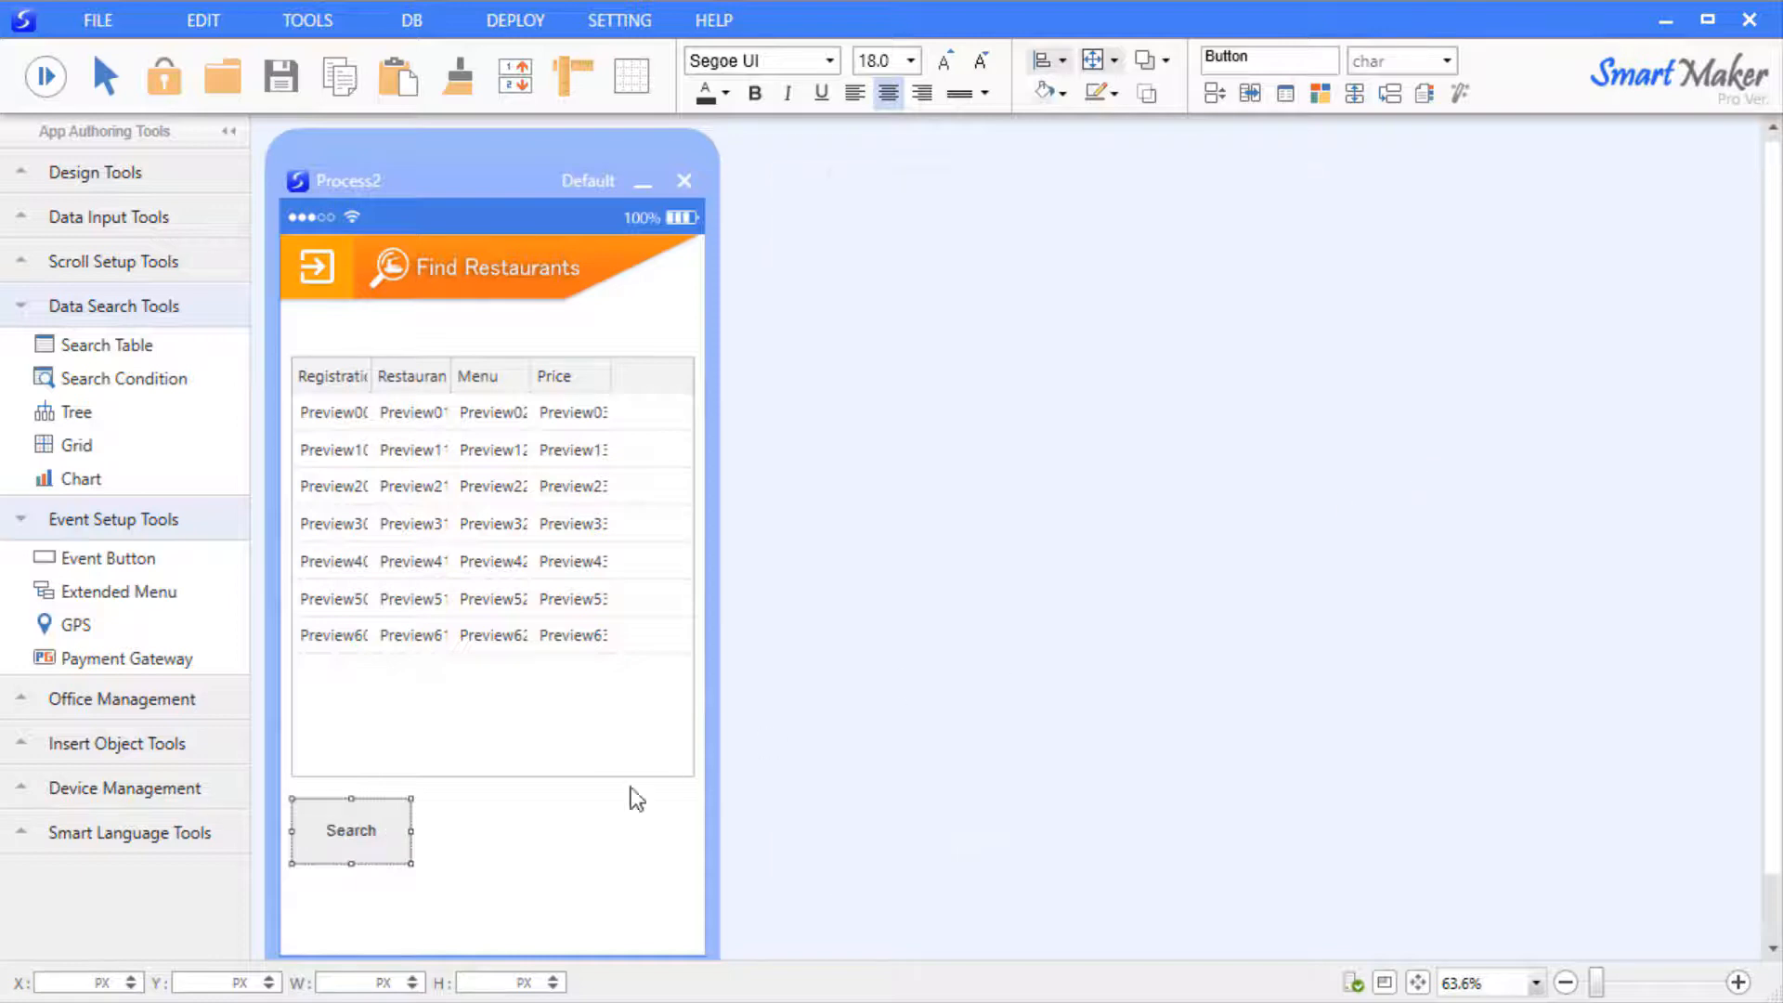
Run the form, search the restaurant records, widen the Menu and RestaurantName columns to fit their text, and return to authoring mode
{"action": "left_click", "coordinate": [45, 79]}
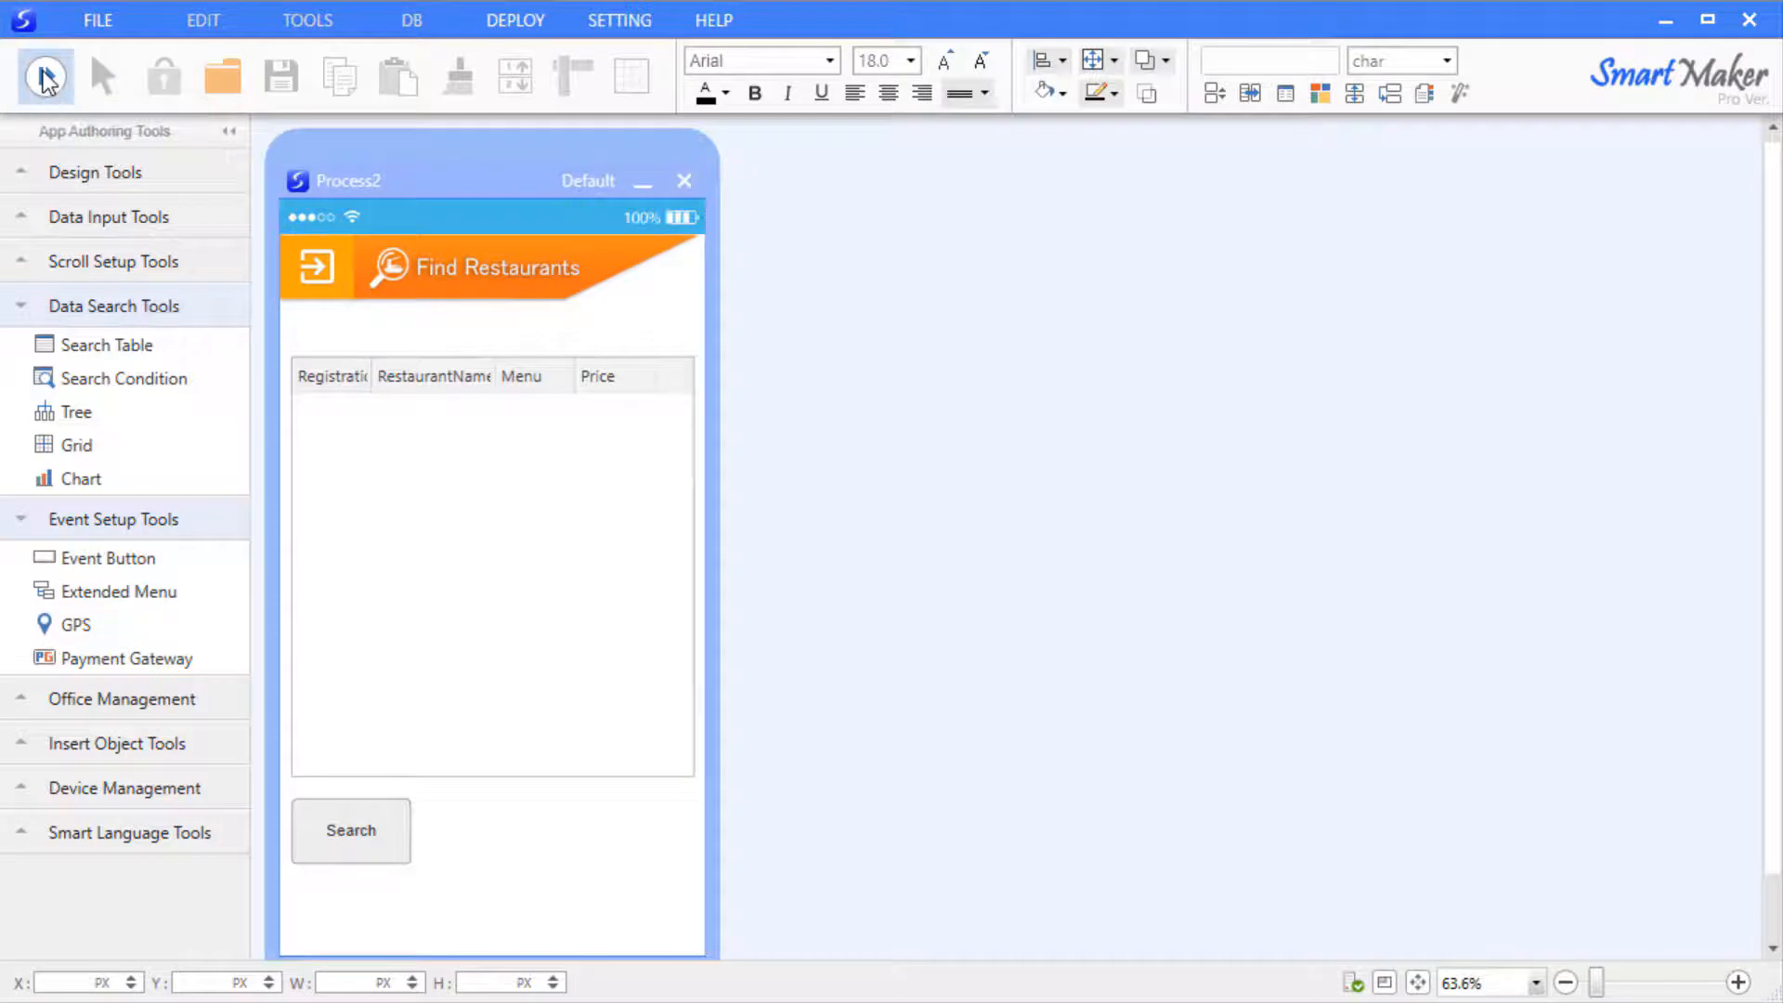
{"action": "left_click", "coordinate": [376, 834]}
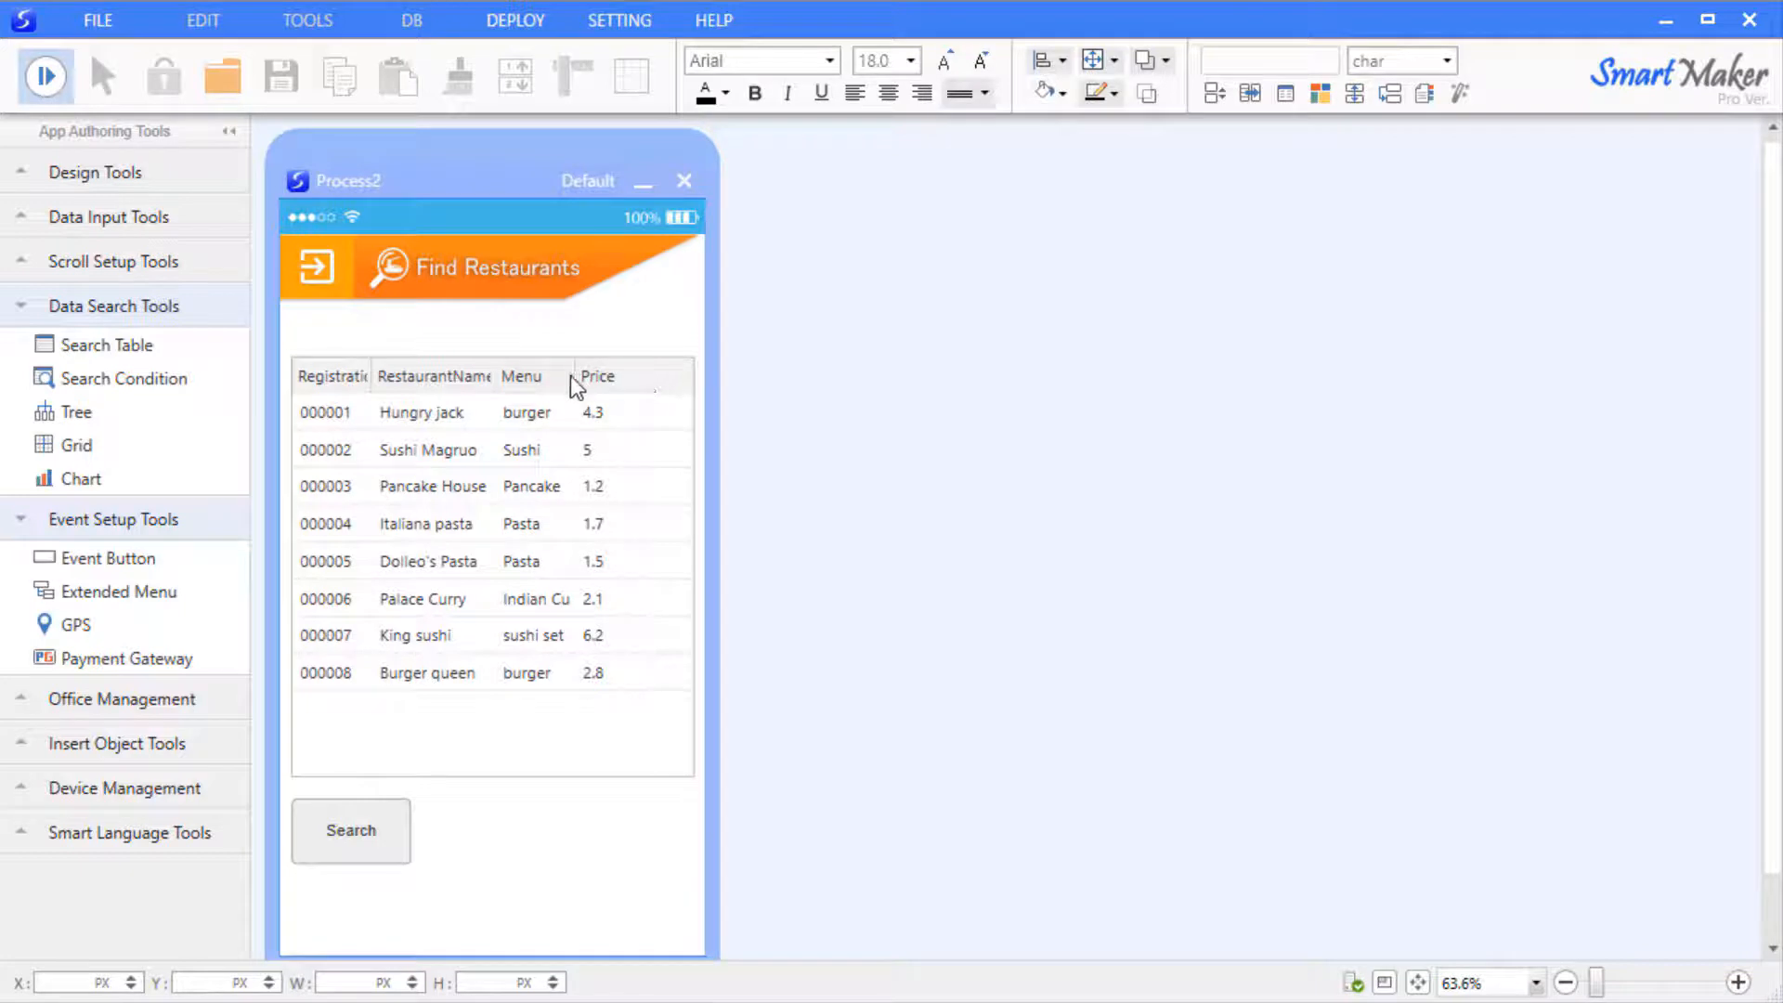
{"action": "left_click_drag", "start_coordinate": [575, 375], "coordinate": [620, 376]}
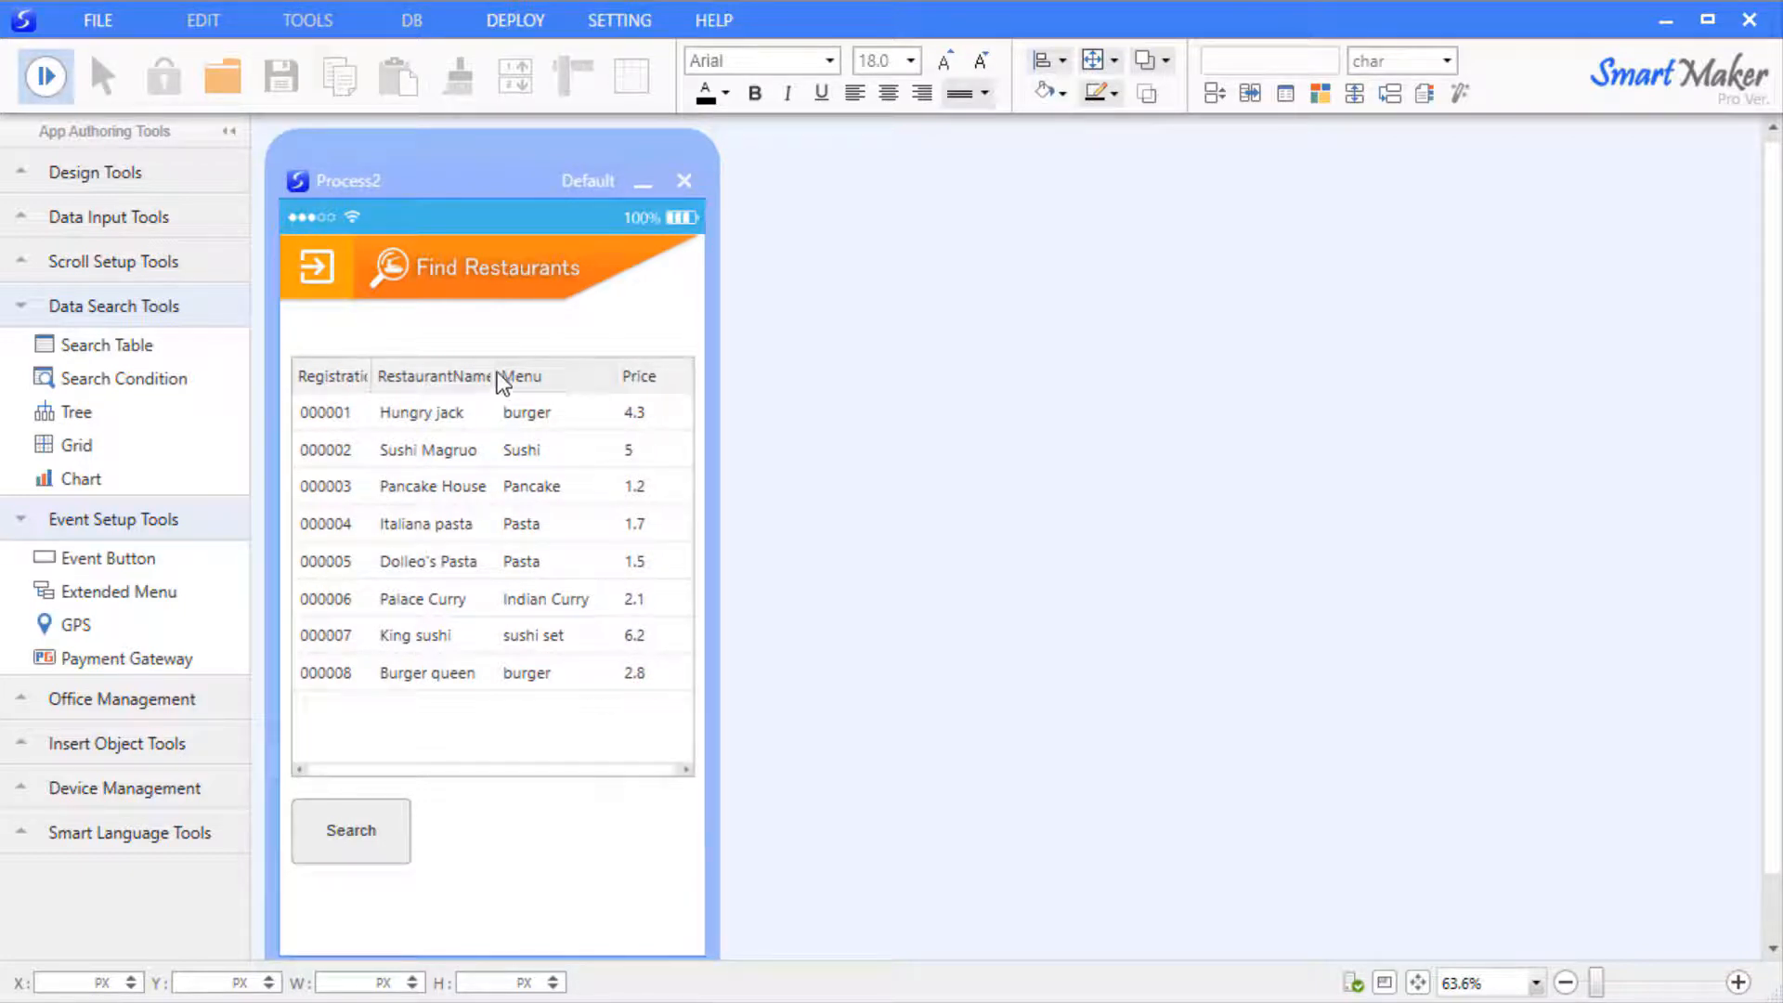
{"action": "left_click_drag", "start_coordinate": [495, 375], "coordinate": [504, 375]}
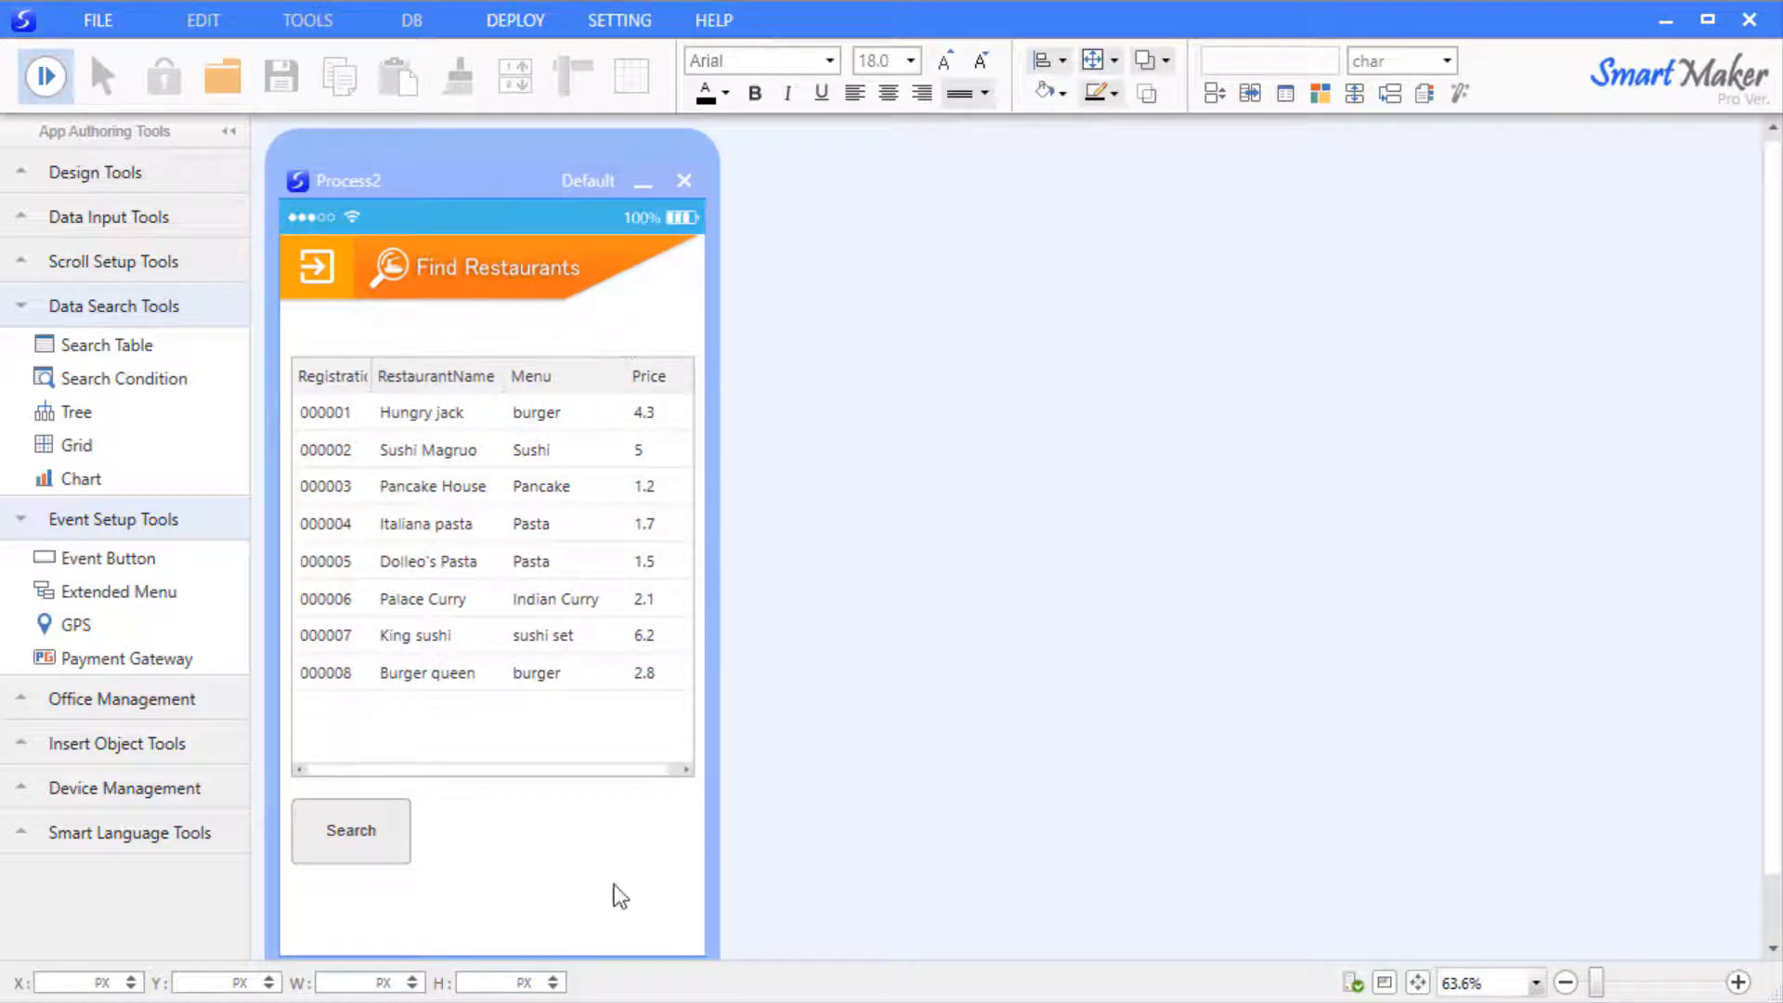
{"action": "left_click", "coordinate": [45, 77]}
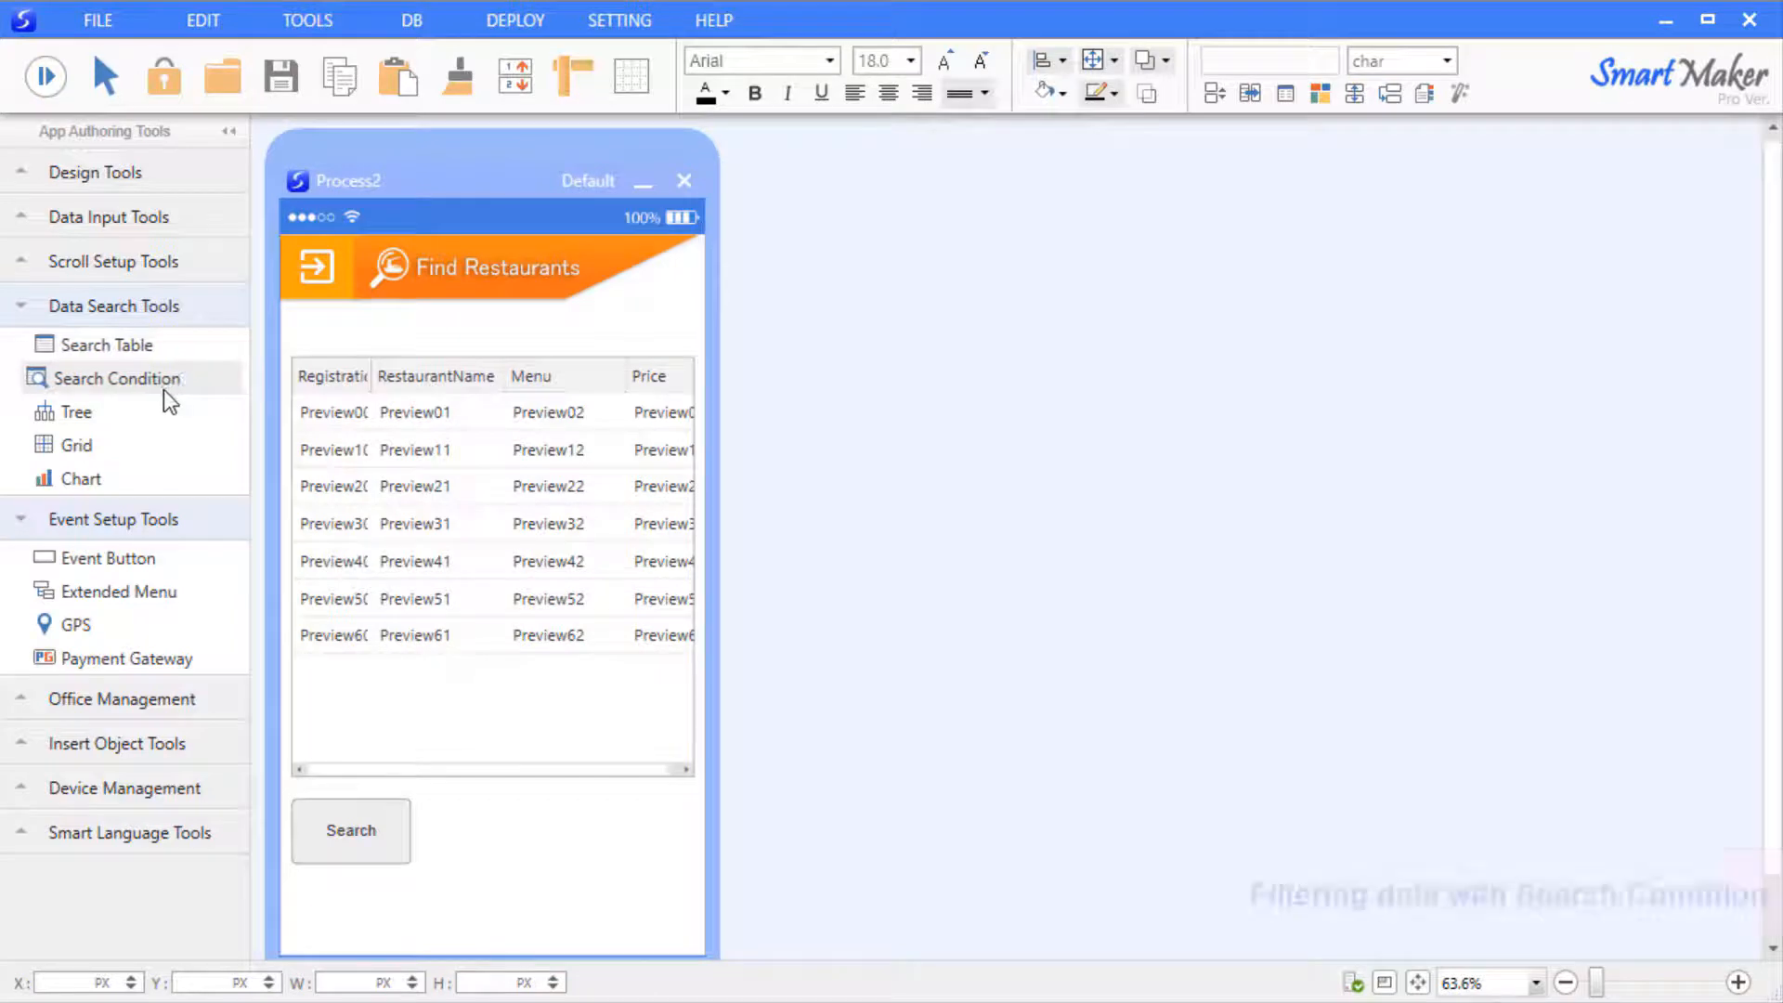
Place a Search Condition about 350 × 35 px above the Search Table and choose addrestaurants as its DB table
{"action": "left_click_drag", "start_coordinate": [164, 388], "coordinate": [448, 330]}
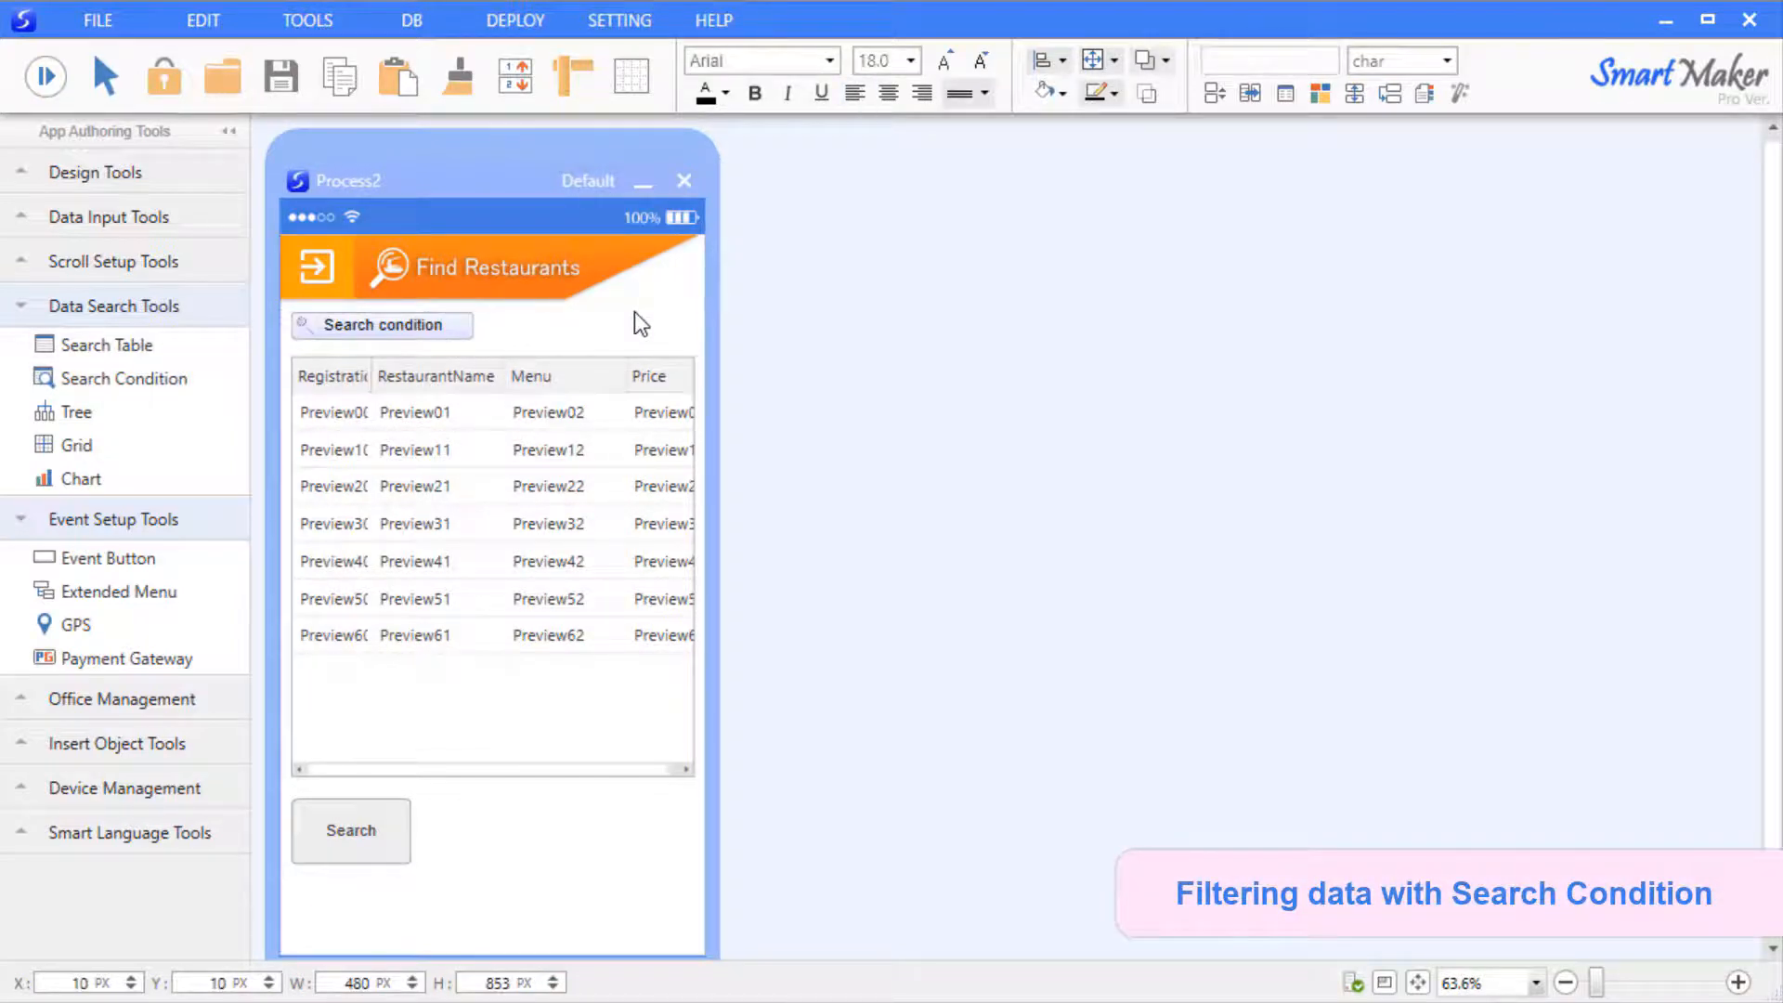
{"action": "right_click", "coordinate": [489, 333]}
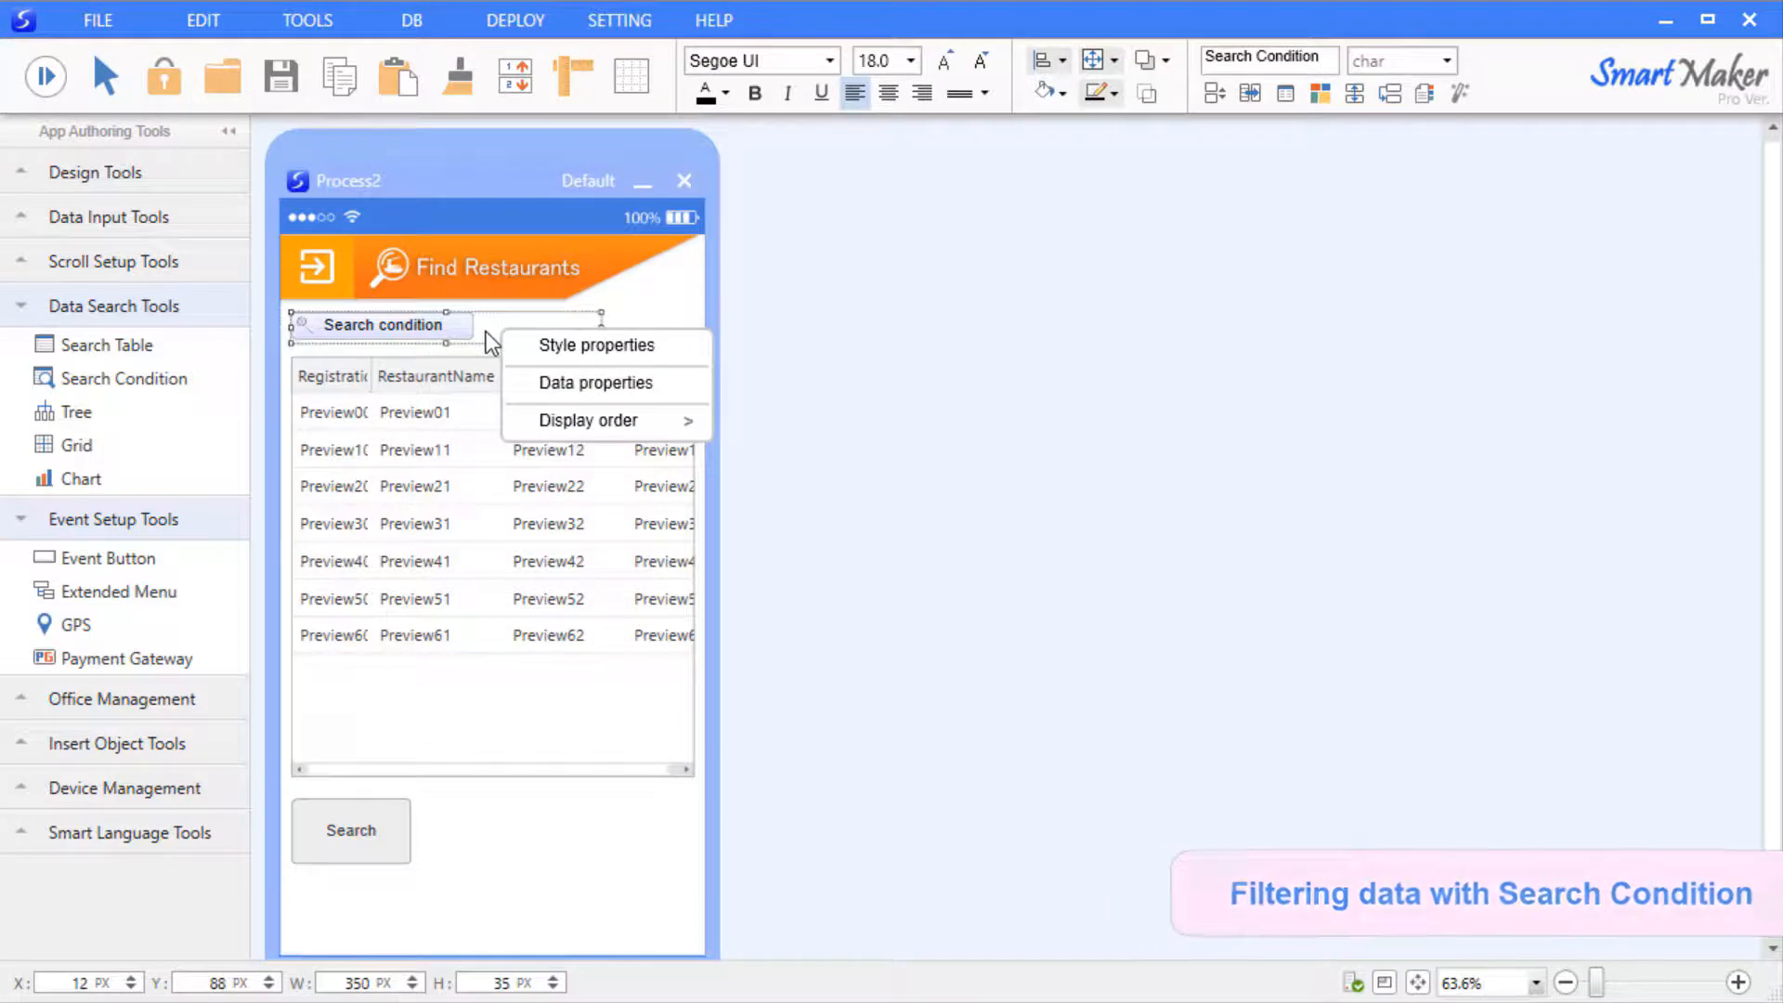
{"action": "left_click", "coordinate": [593, 382]}
{"action": "left_click_drag", "start_coordinate": [801, 385], "coordinate": [1065, 284]}
{"action": "left_click", "coordinate": [1356, 366]}
{"action": "left_click", "coordinate": [1322, 442]}
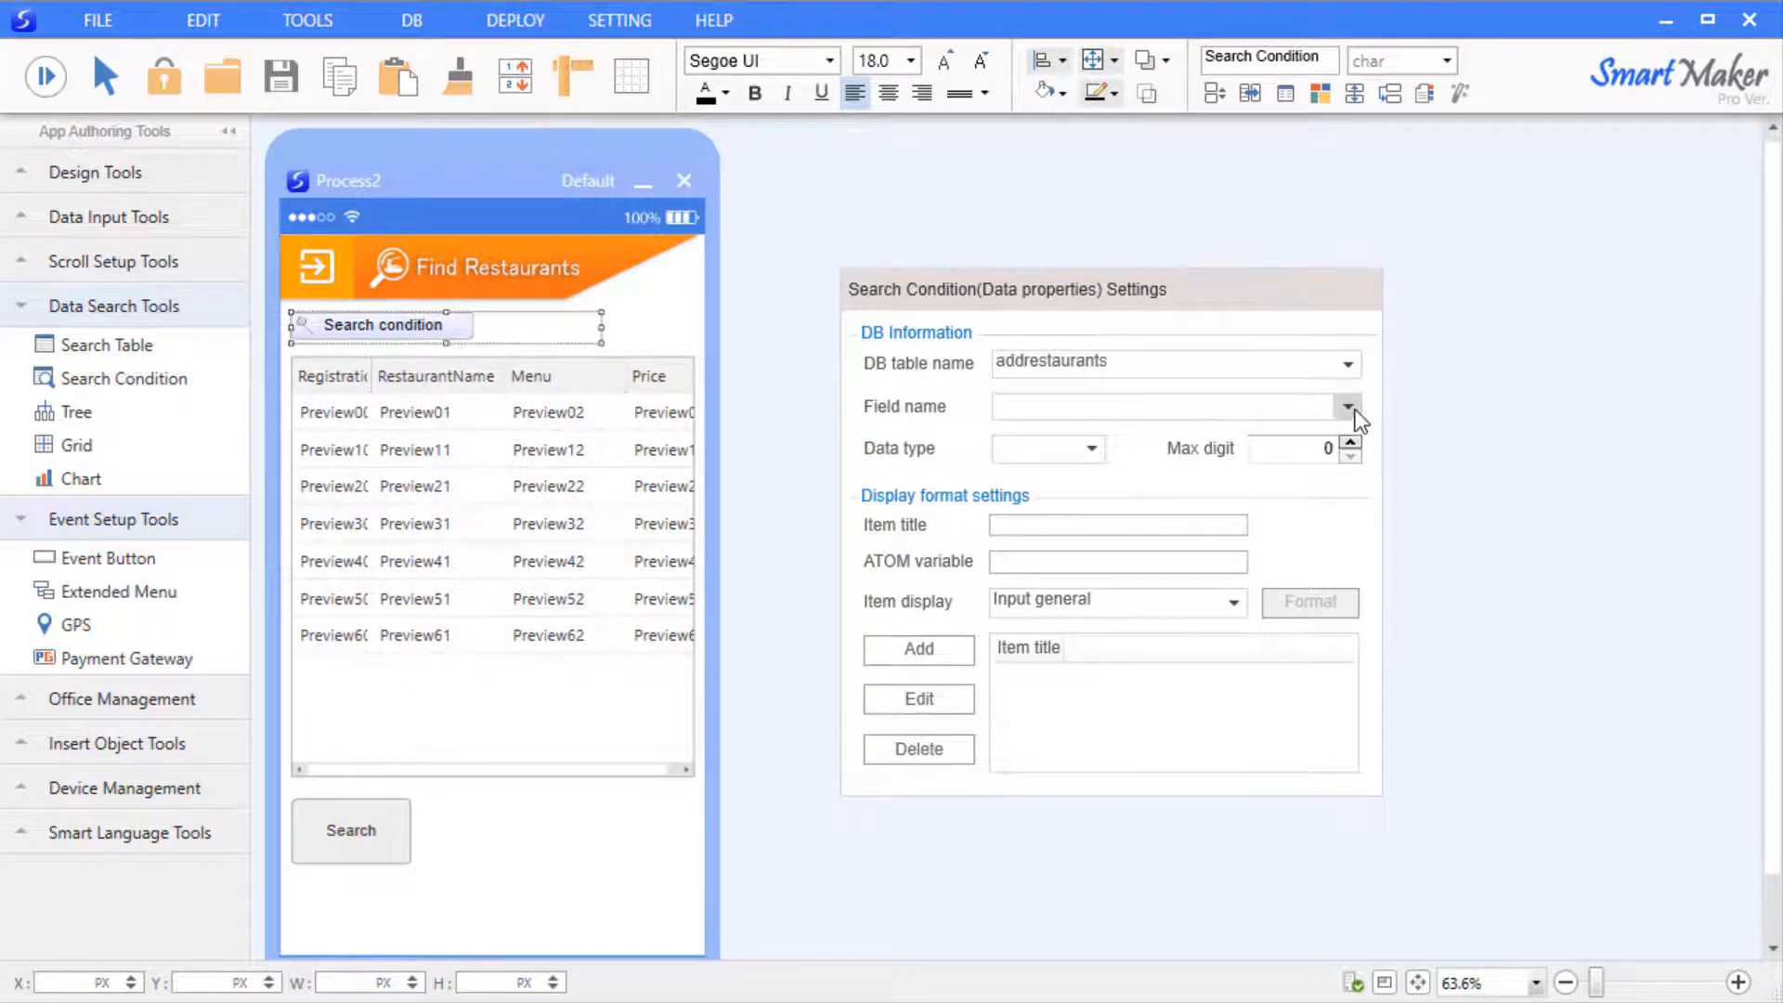
Add the RestaurantName and Menu fields to the Search Condition's item list and close its data properties
{"action": "left_click", "coordinate": [1347, 408]}
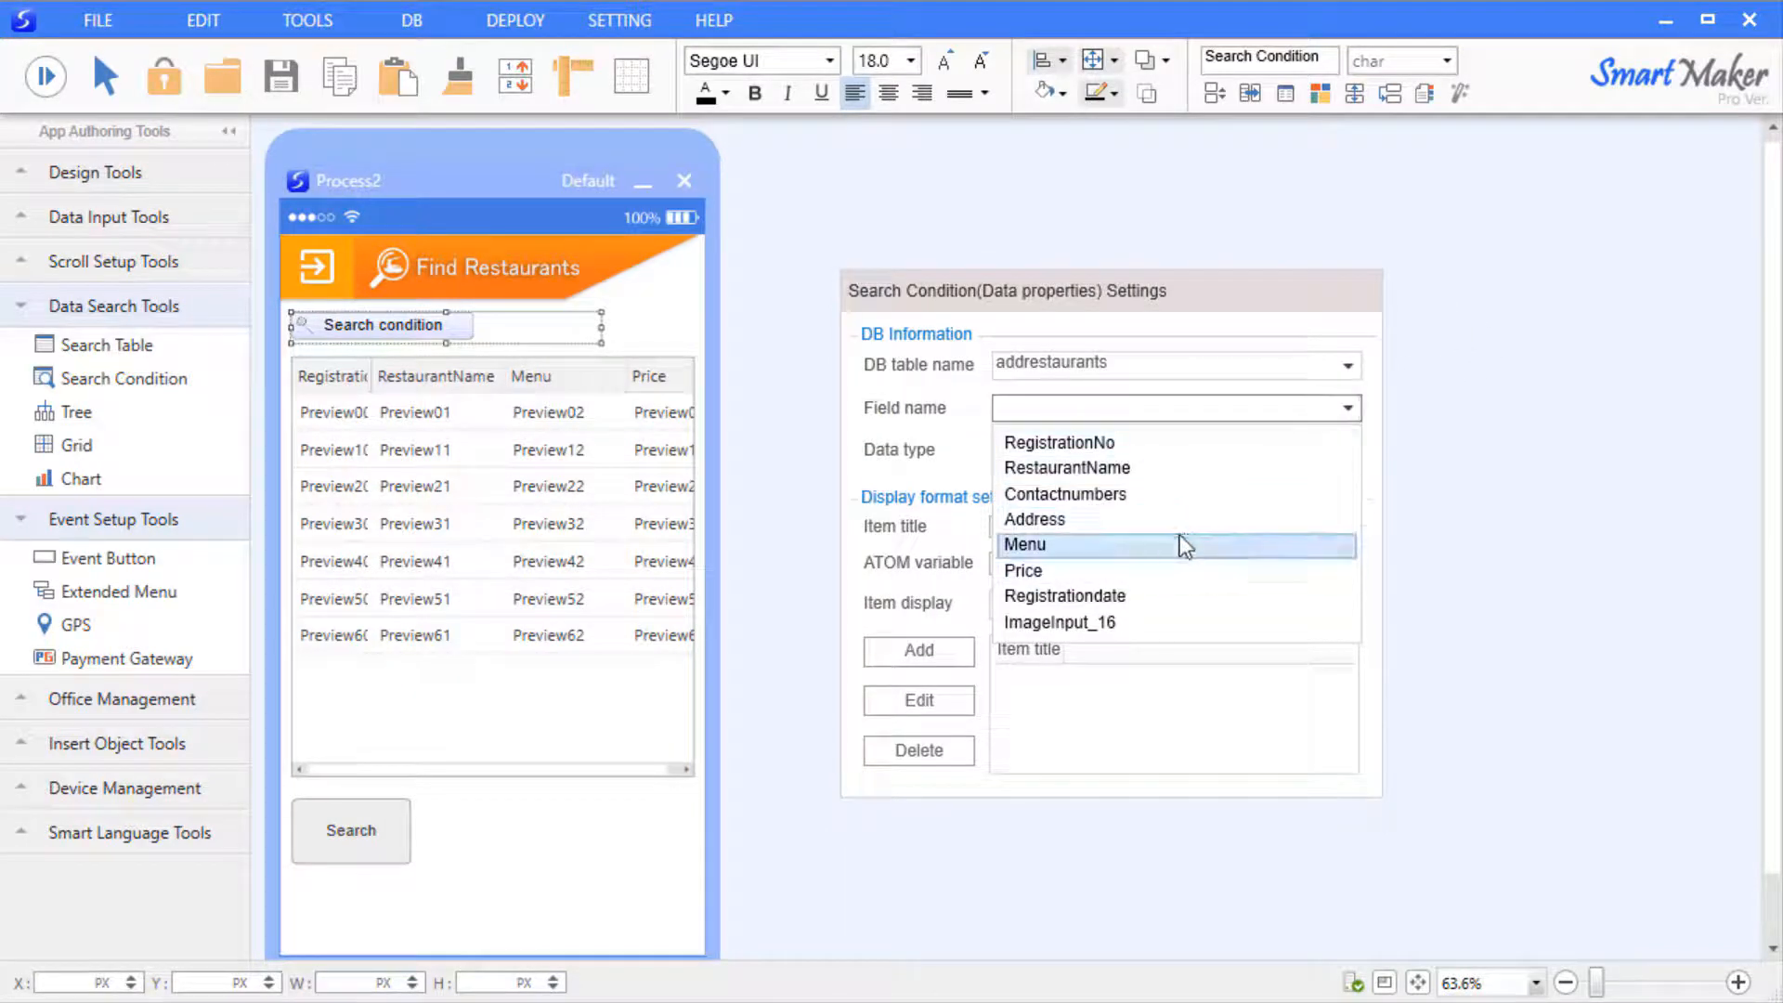
{"action": "left_click", "coordinate": [1191, 469]}
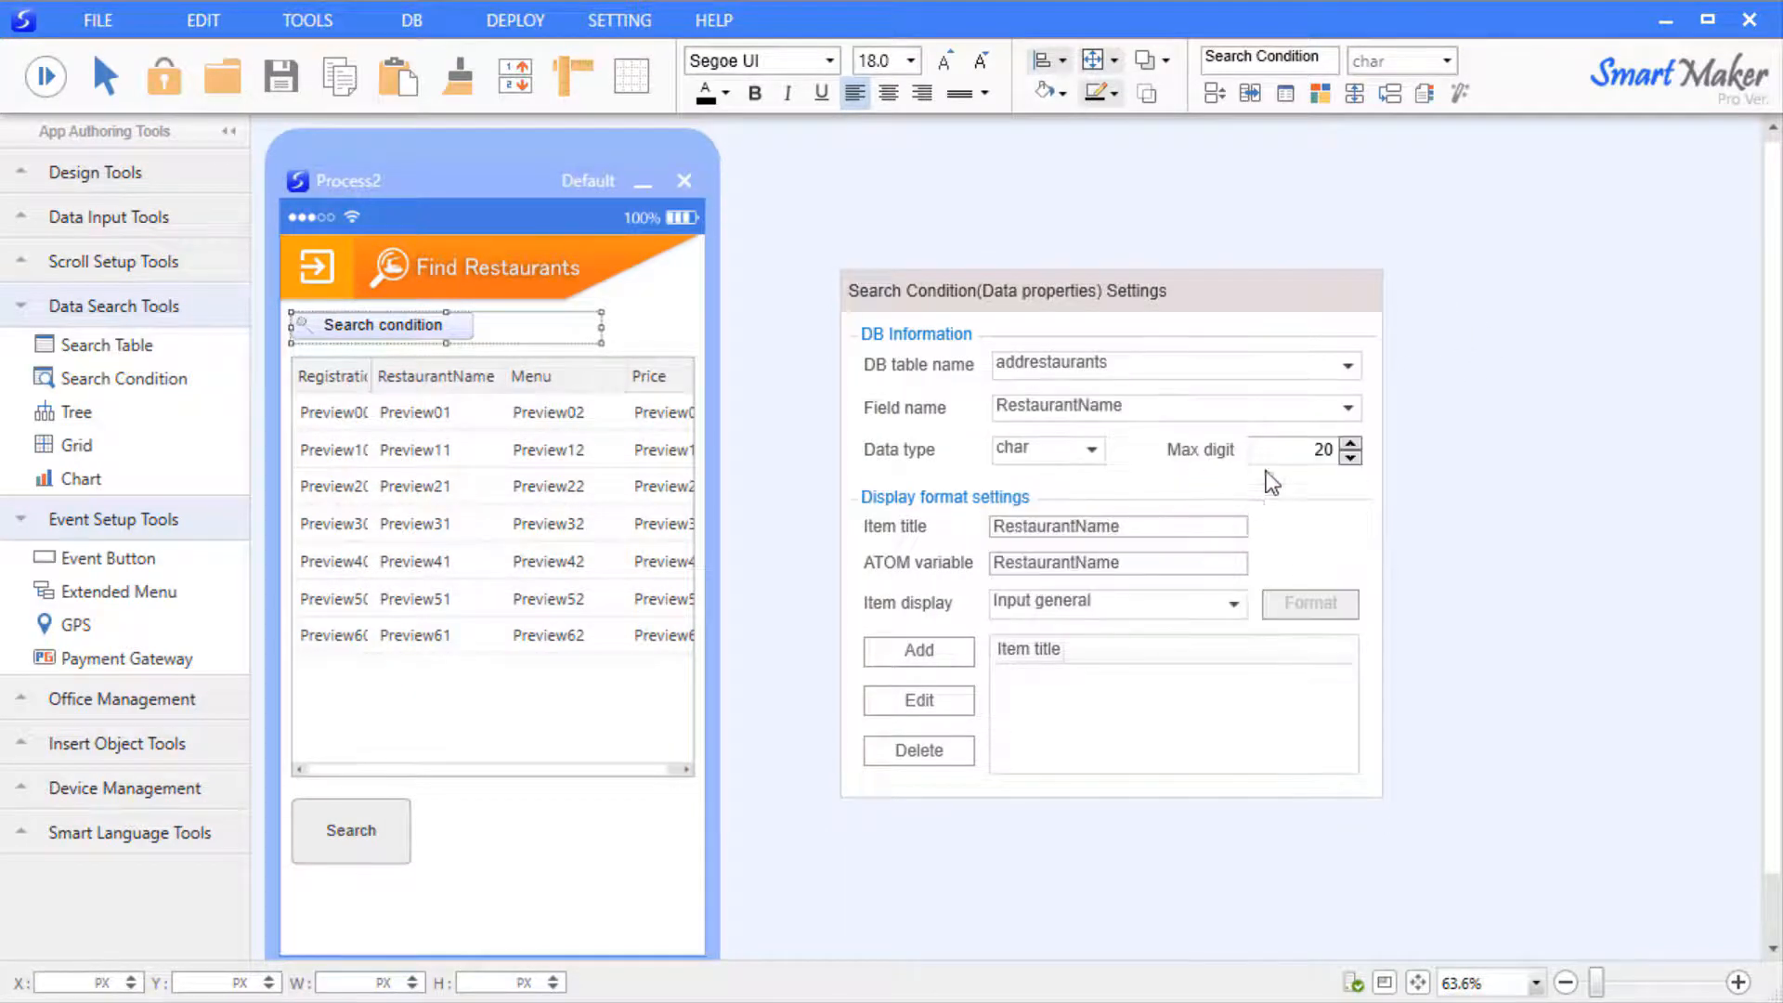
{"action": "left_click", "coordinate": [940, 649]}
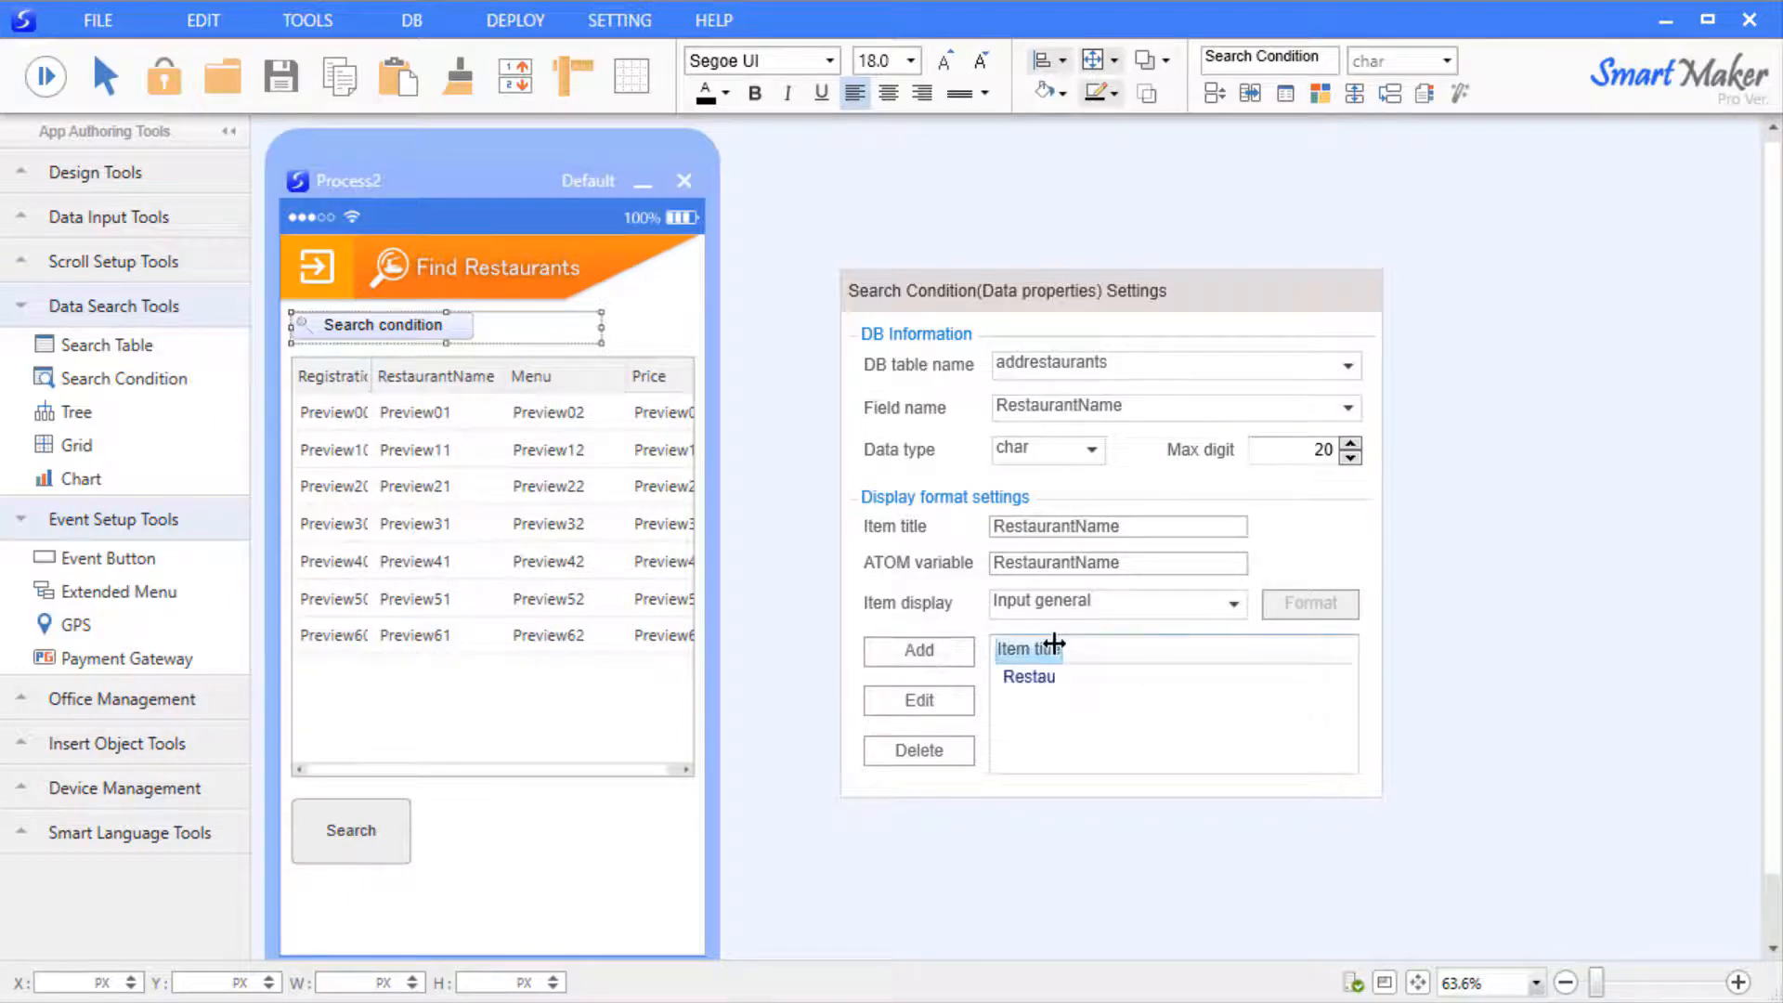
{"action": "left_click_drag", "start_coordinate": [1119, 655], "coordinate": [1178, 656]}
{"action": "left_click", "coordinate": [1349, 409]}
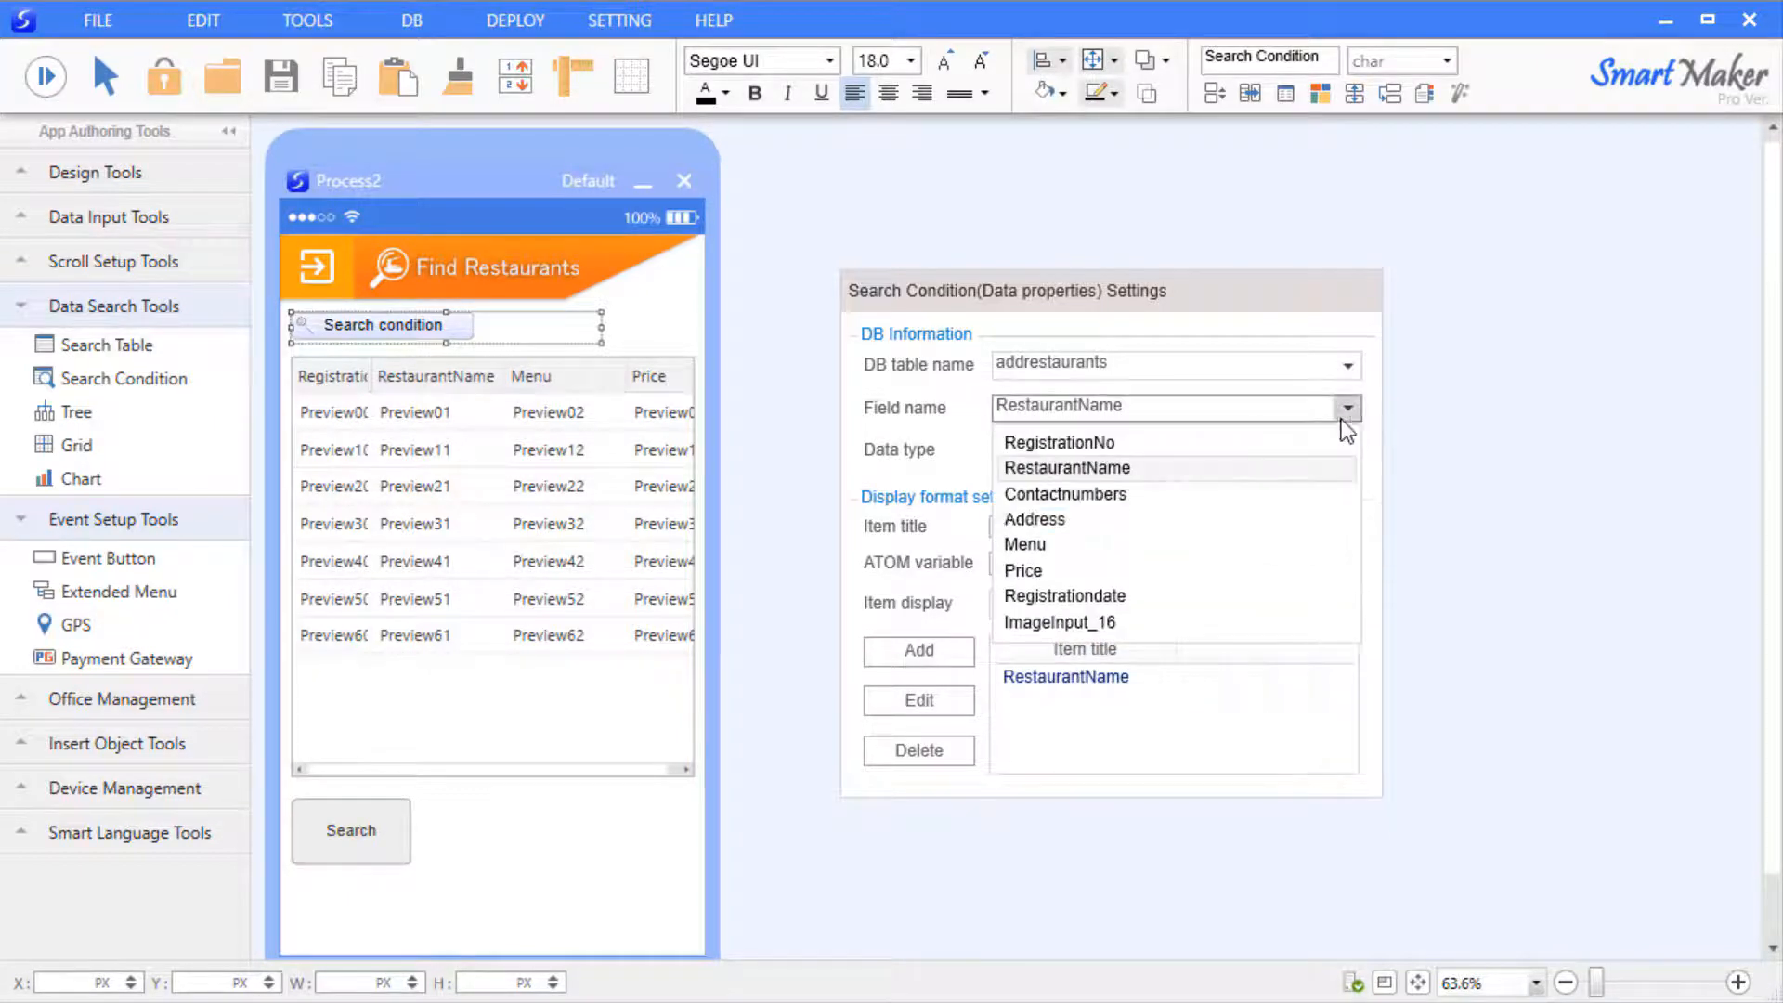
{"action": "left_click", "coordinate": [1122, 550]}
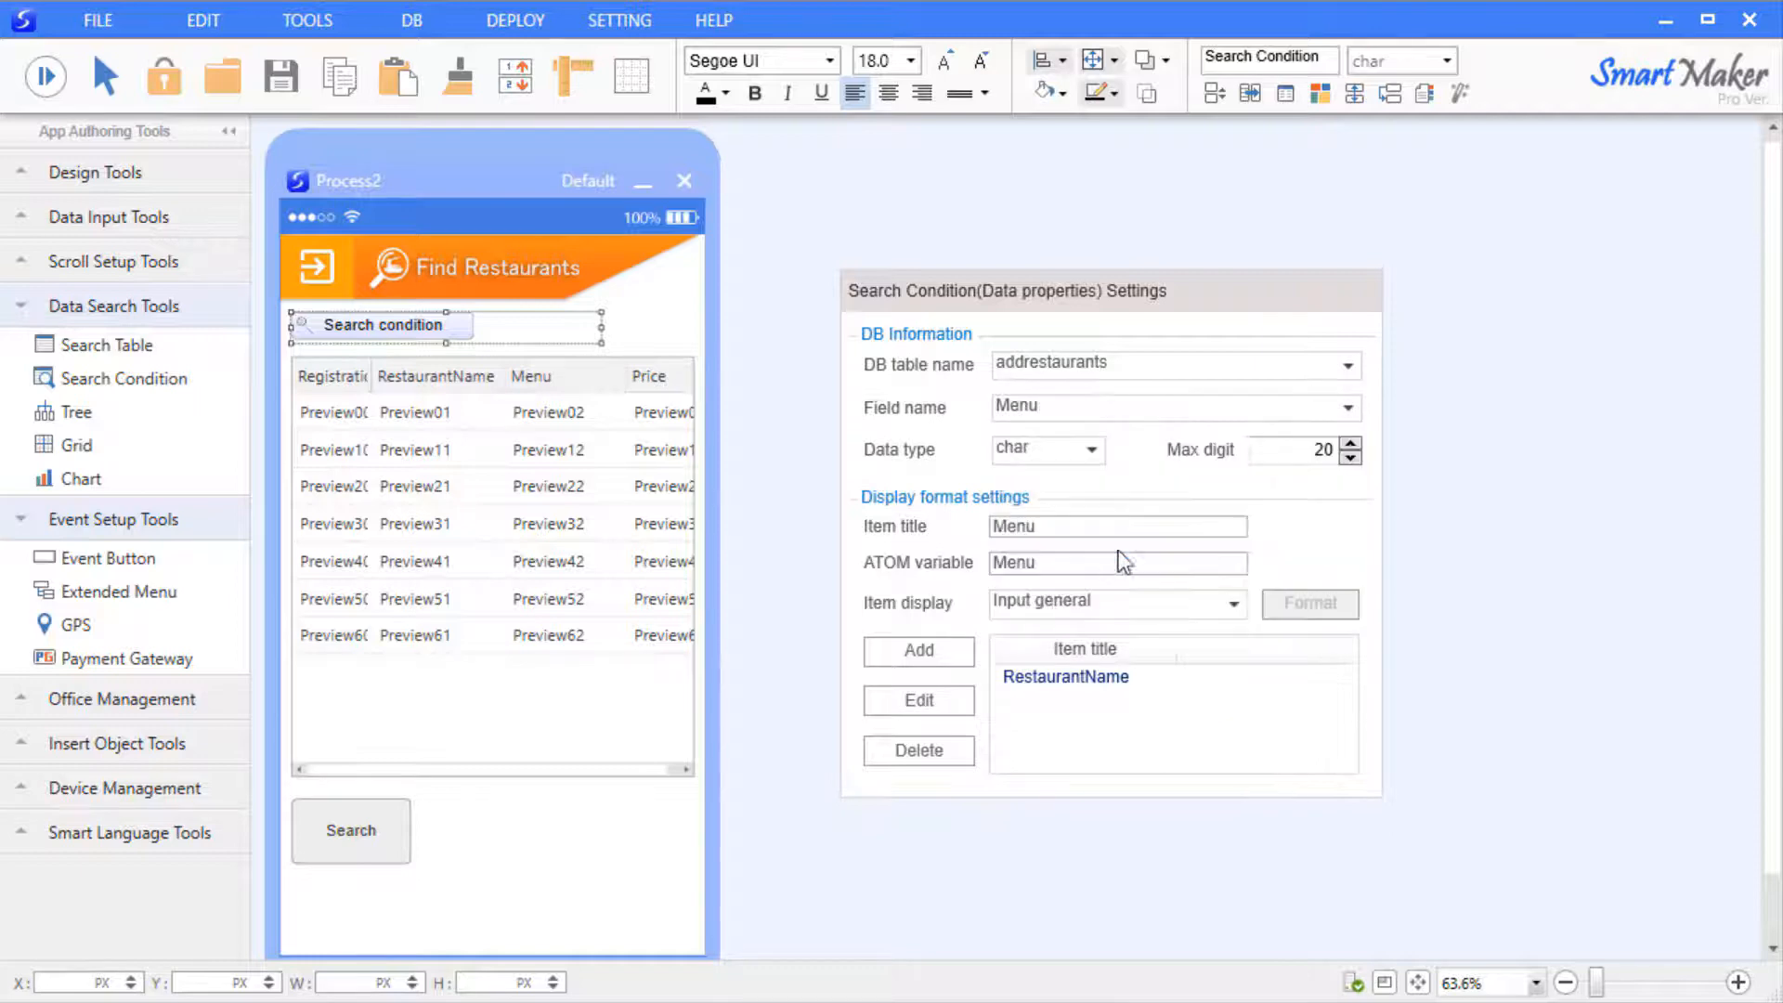
{"action": "left_click", "coordinate": [932, 654]}
{"action": "left_click", "coordinate": [797, 633]}
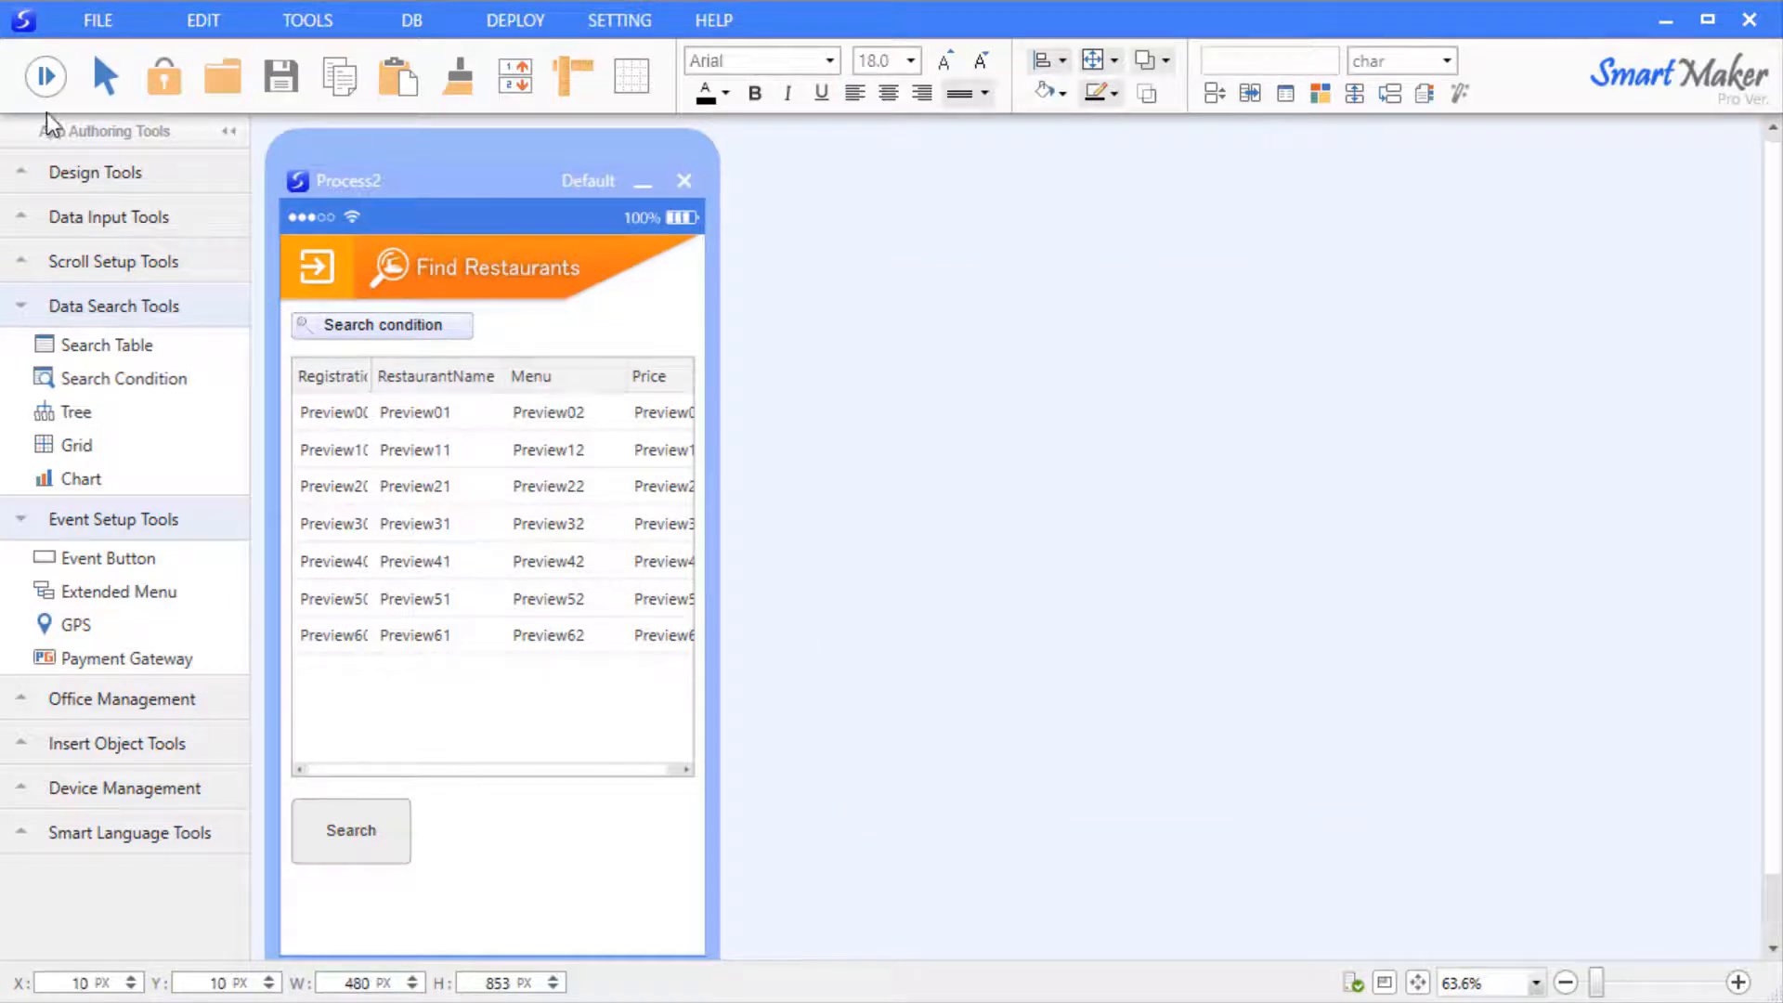
Run the form, search all restaurant records, and filter them with the search condition Menu = burger
{"action": "left_click", "coordinate": [46, 87]}
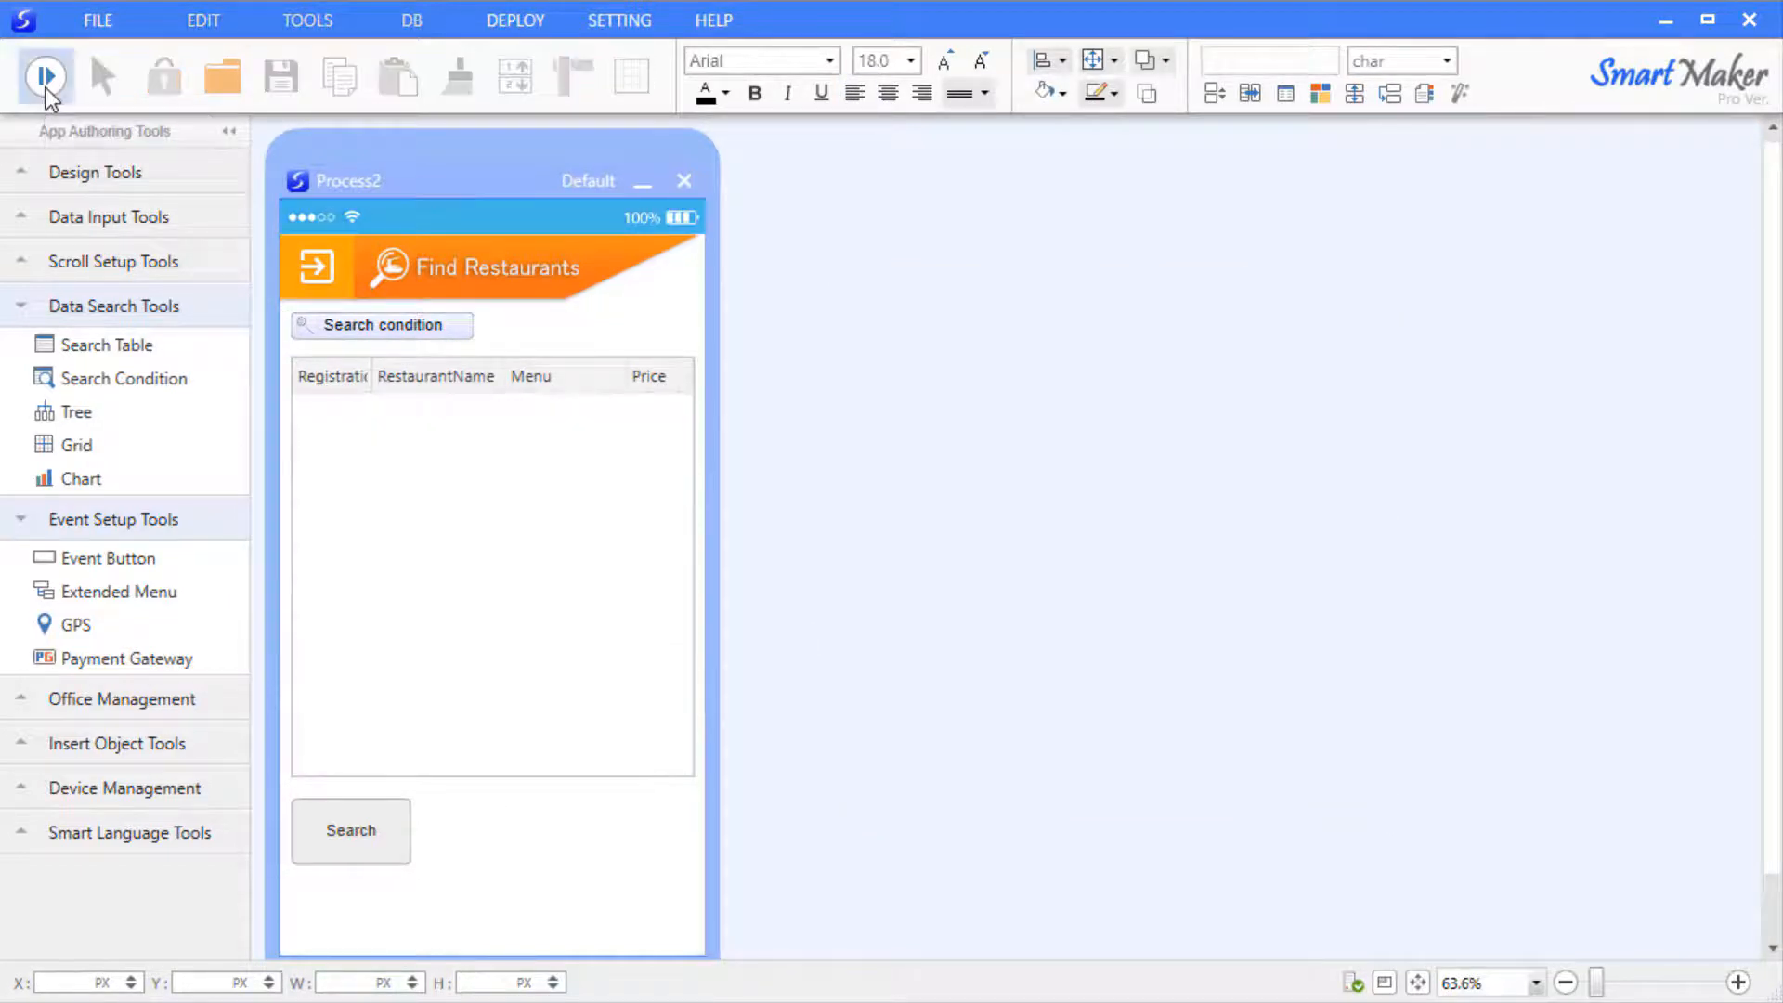
{"action": "left_click", "coordinate": [375, 836]}
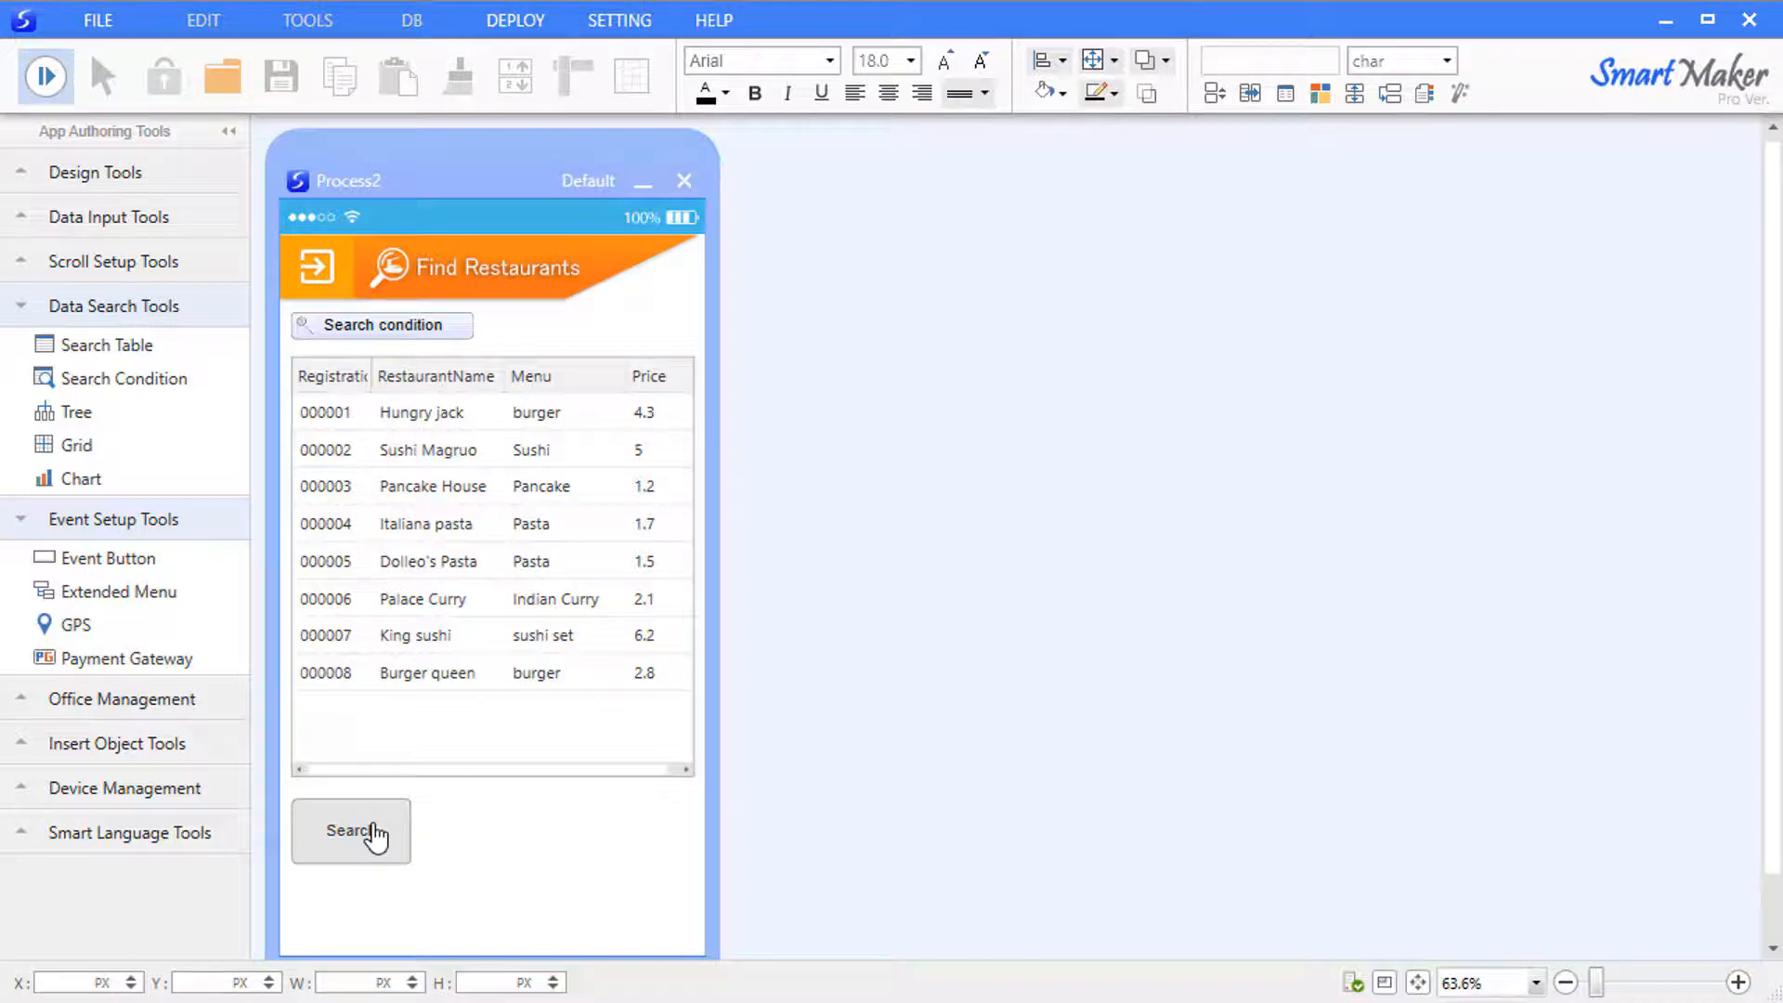
{"action": "left_click", "coordinate": [403, 325]}
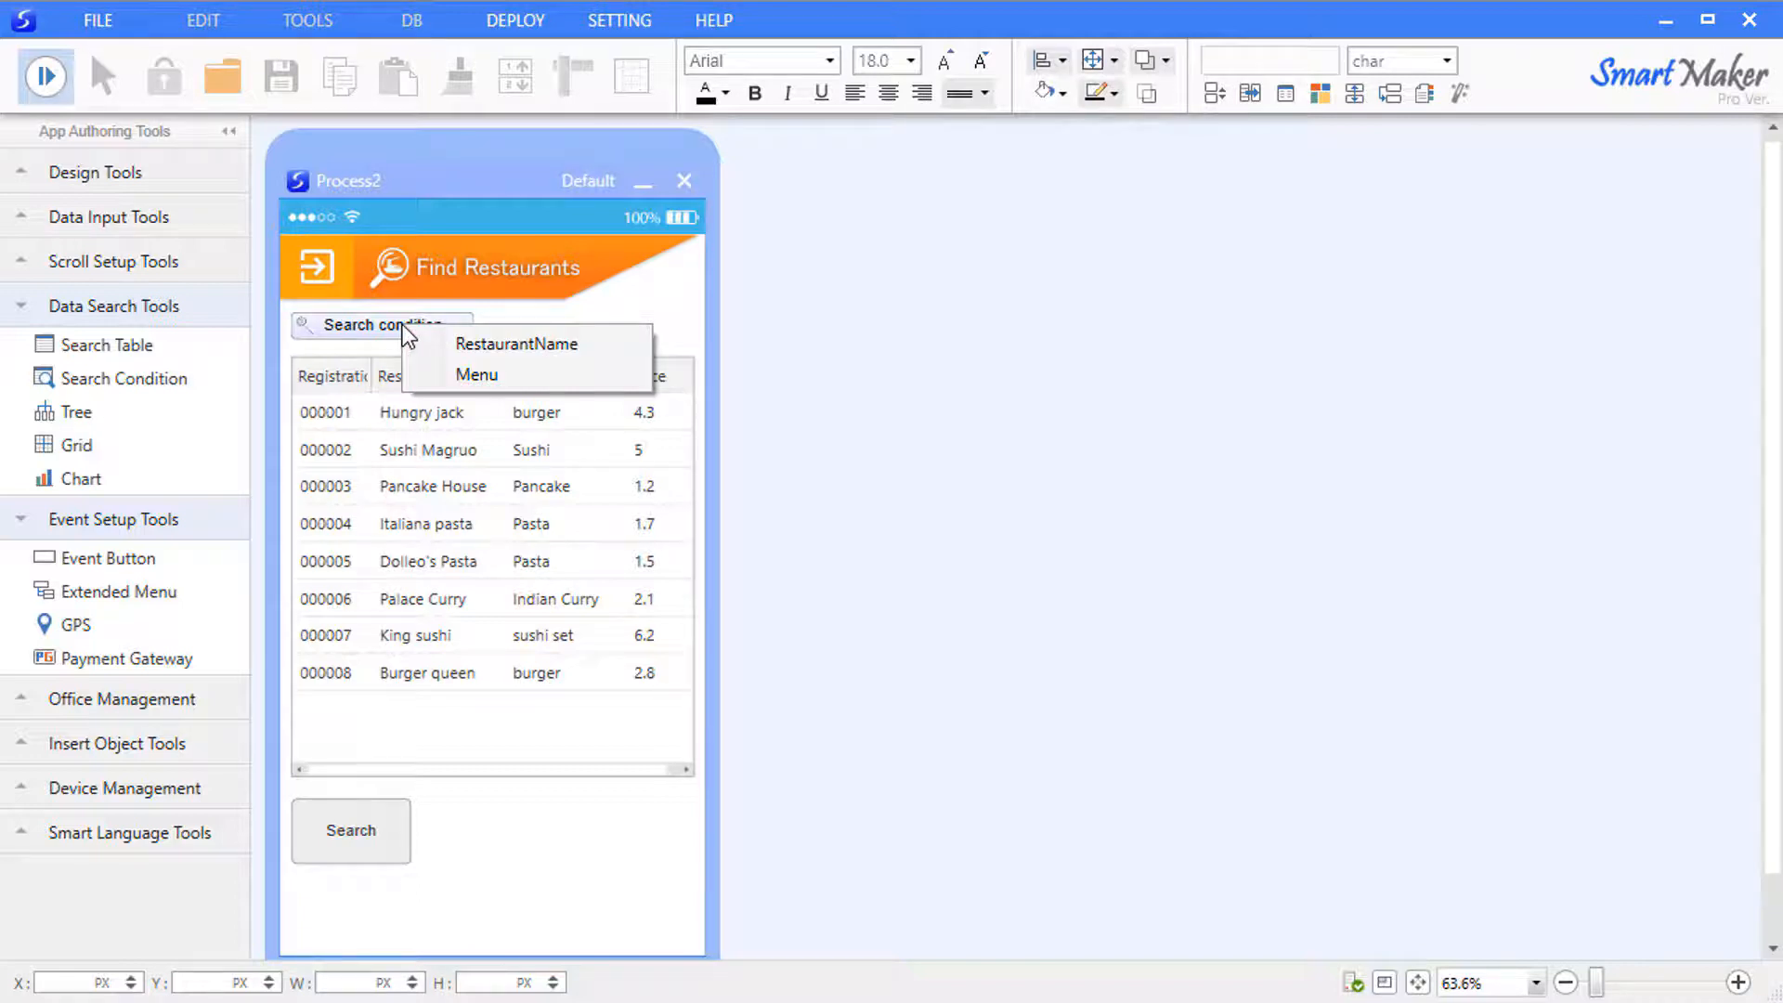
{"action": "left_click", "coordinate": [518, 344]}
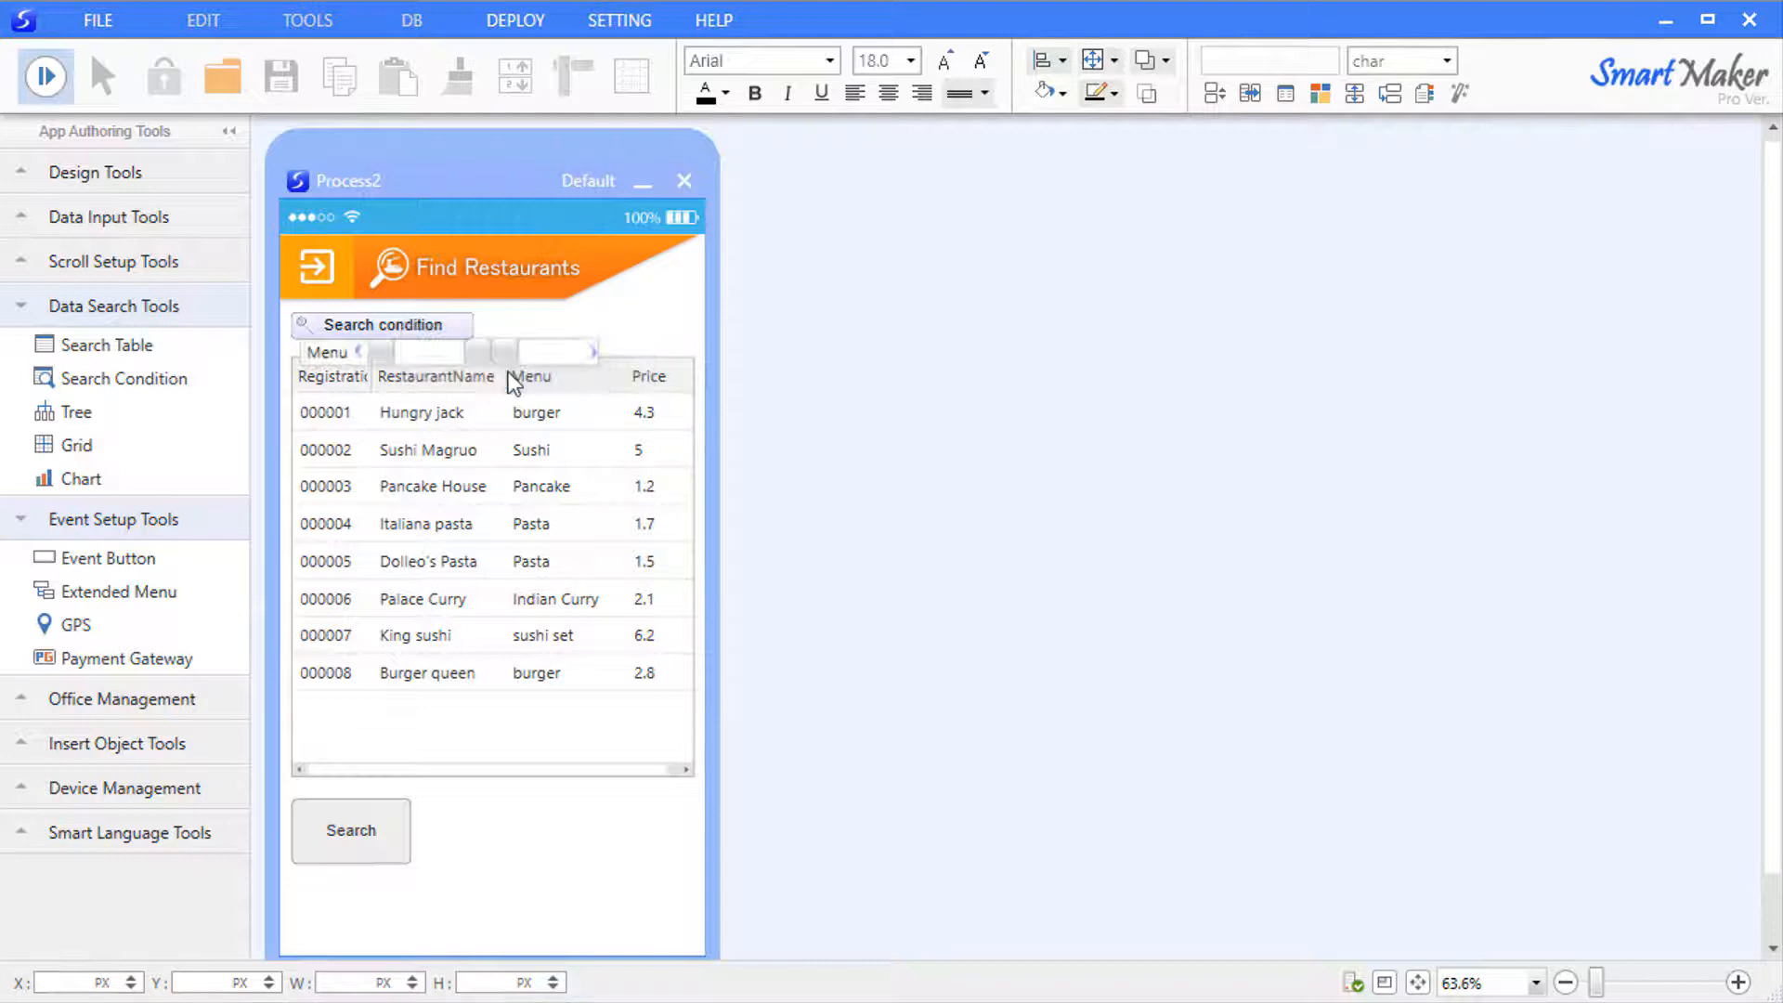
{"action": "left_click", "coordinate": [399, 351]}
{"action": "type", "text": "burger"}
{"action": "left_click", "coordinate": [354, 843]}
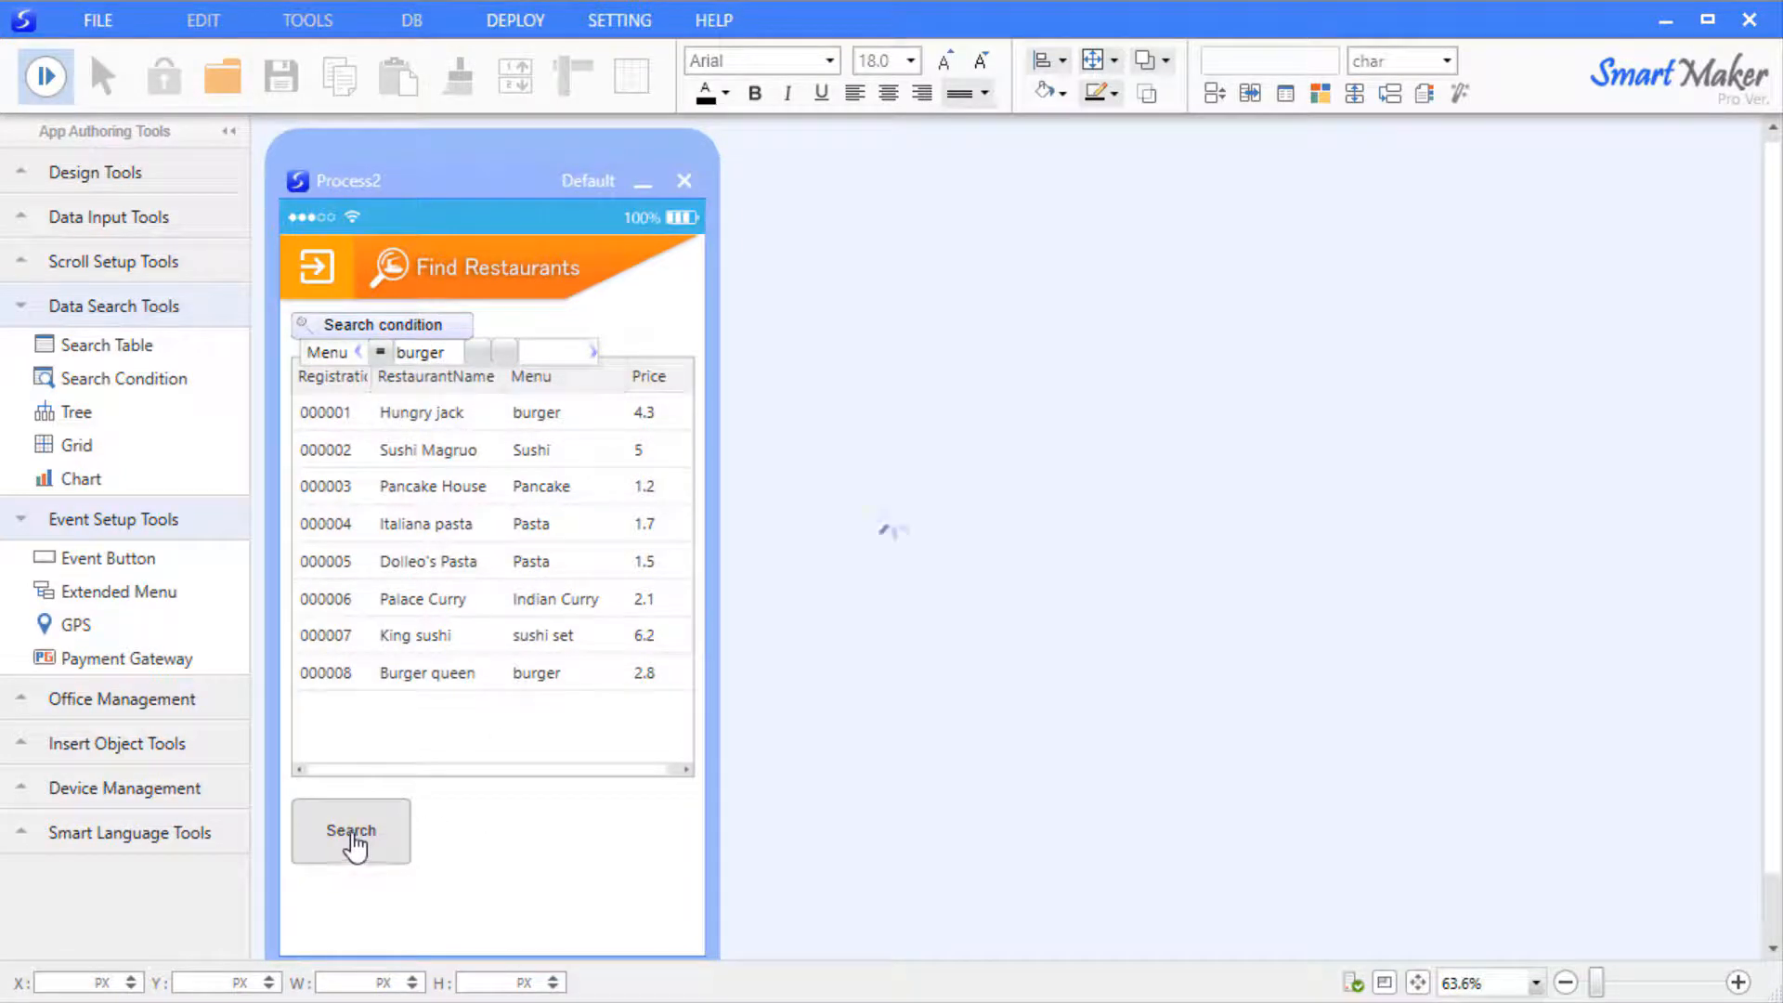
{"action": "left_click", "coordinate": [585, 416]}
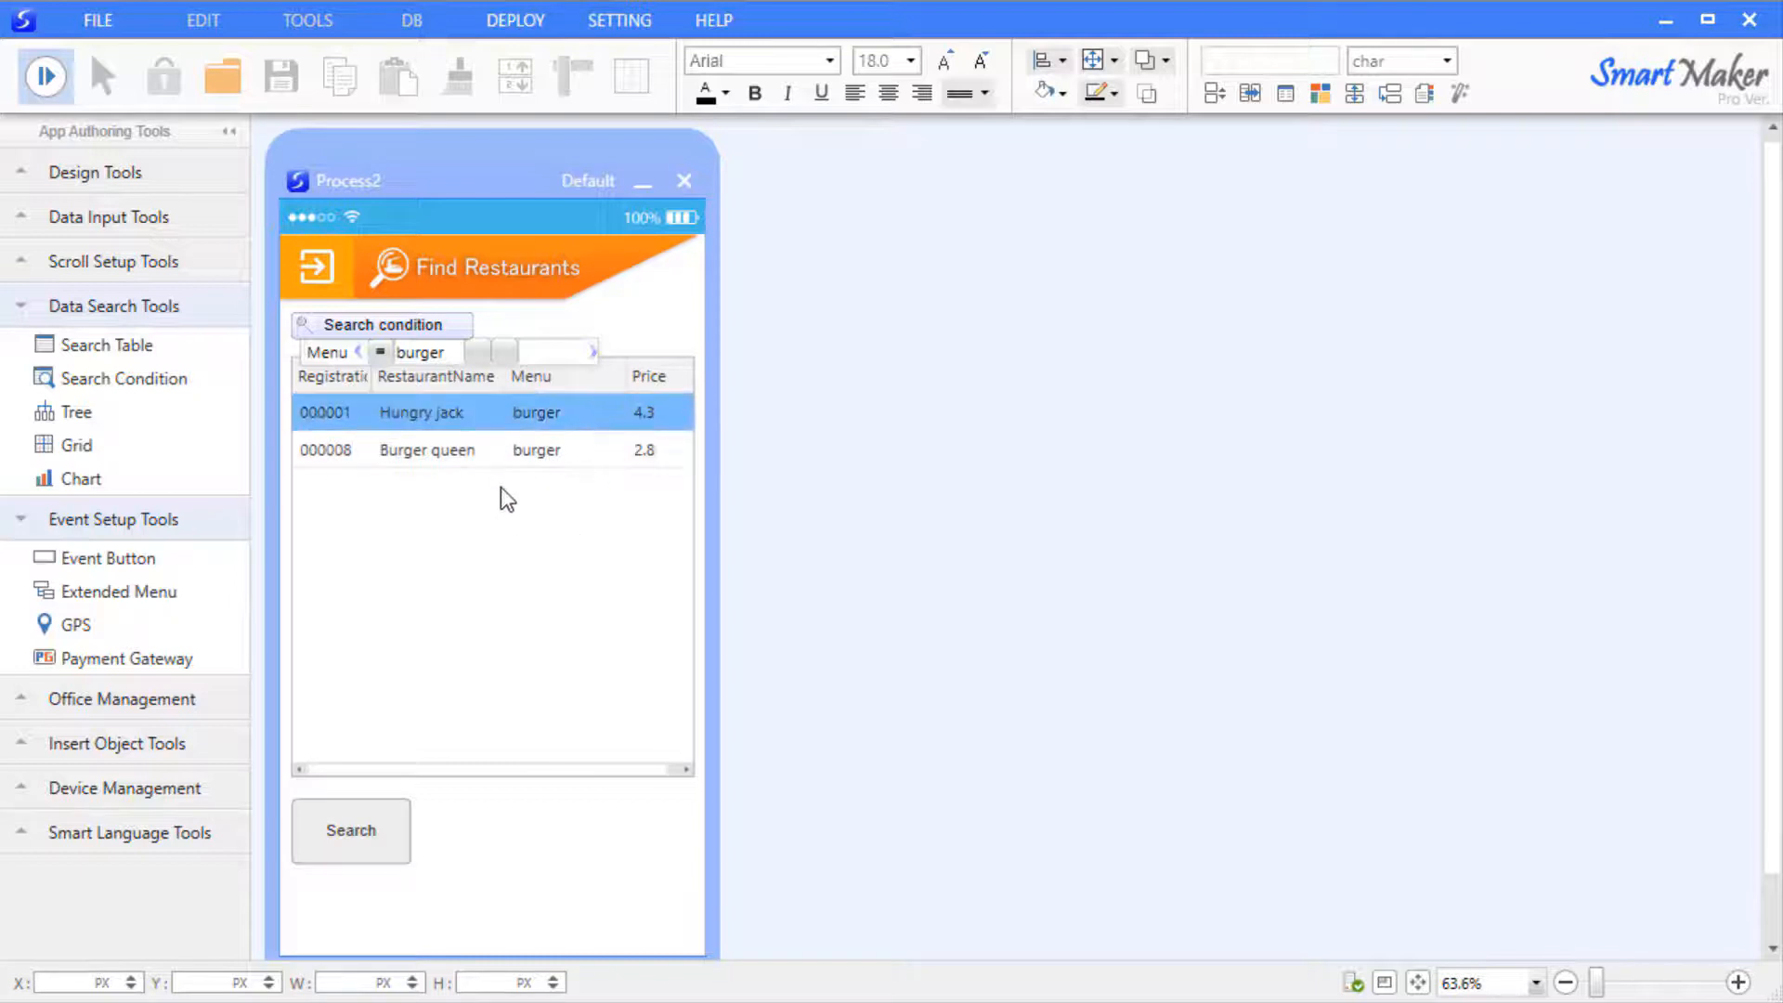
Replace the Menu search condition with RestaurantName containing pasta, search the records with it, and return to authoring mode
{"action": "left_click", "coordinate": [359, 325]}
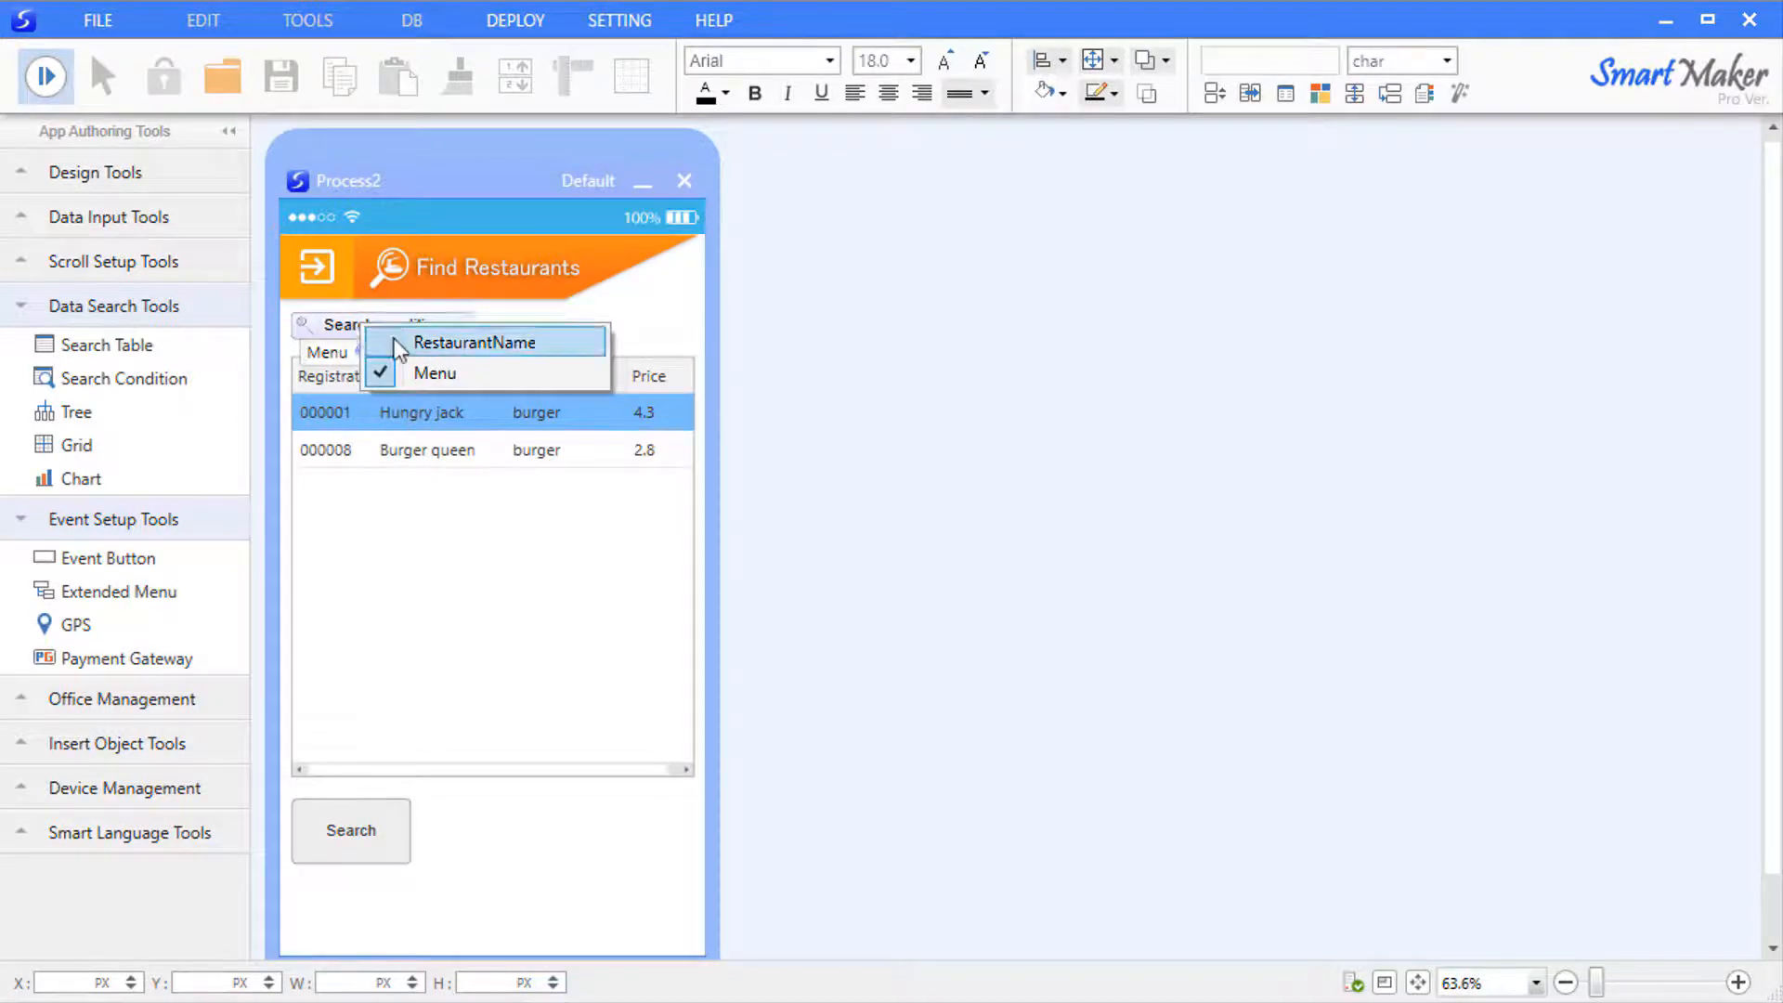
{"action": "left_click", "coordinate": [395, 372]}
{"action": "left_click", "coordinate": [388, 328]}
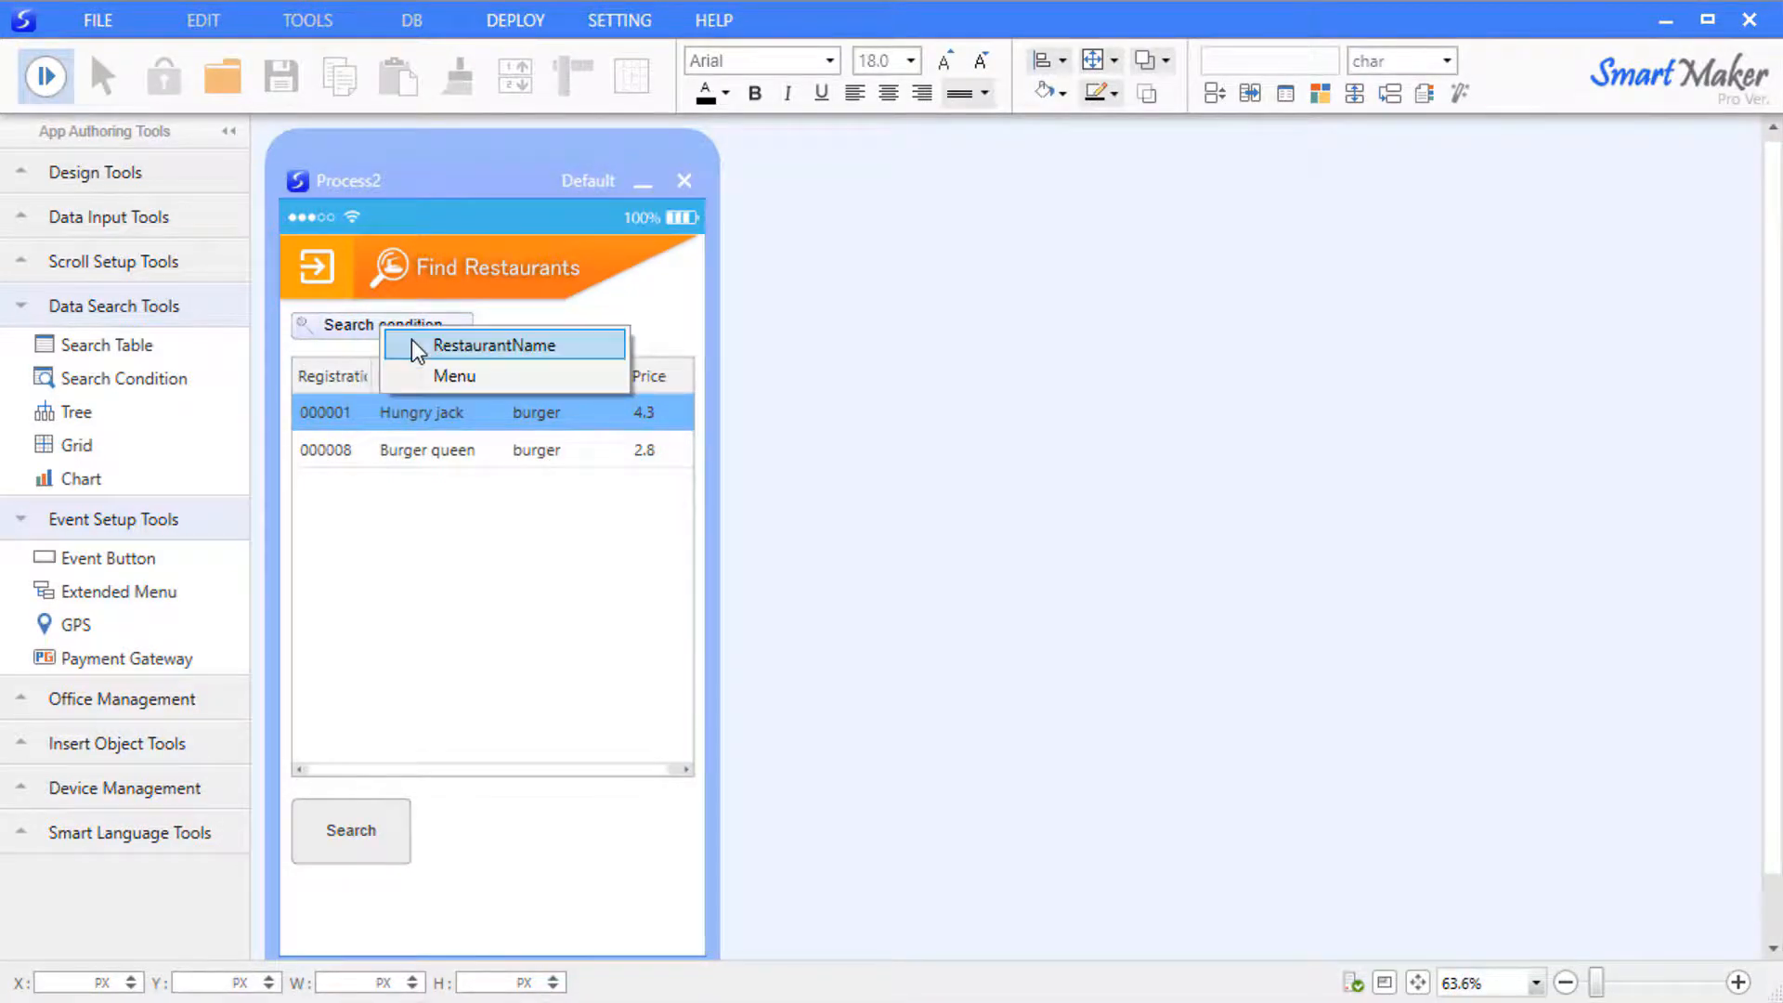
{"action": "left_click", "coordinate": [419, 343]}
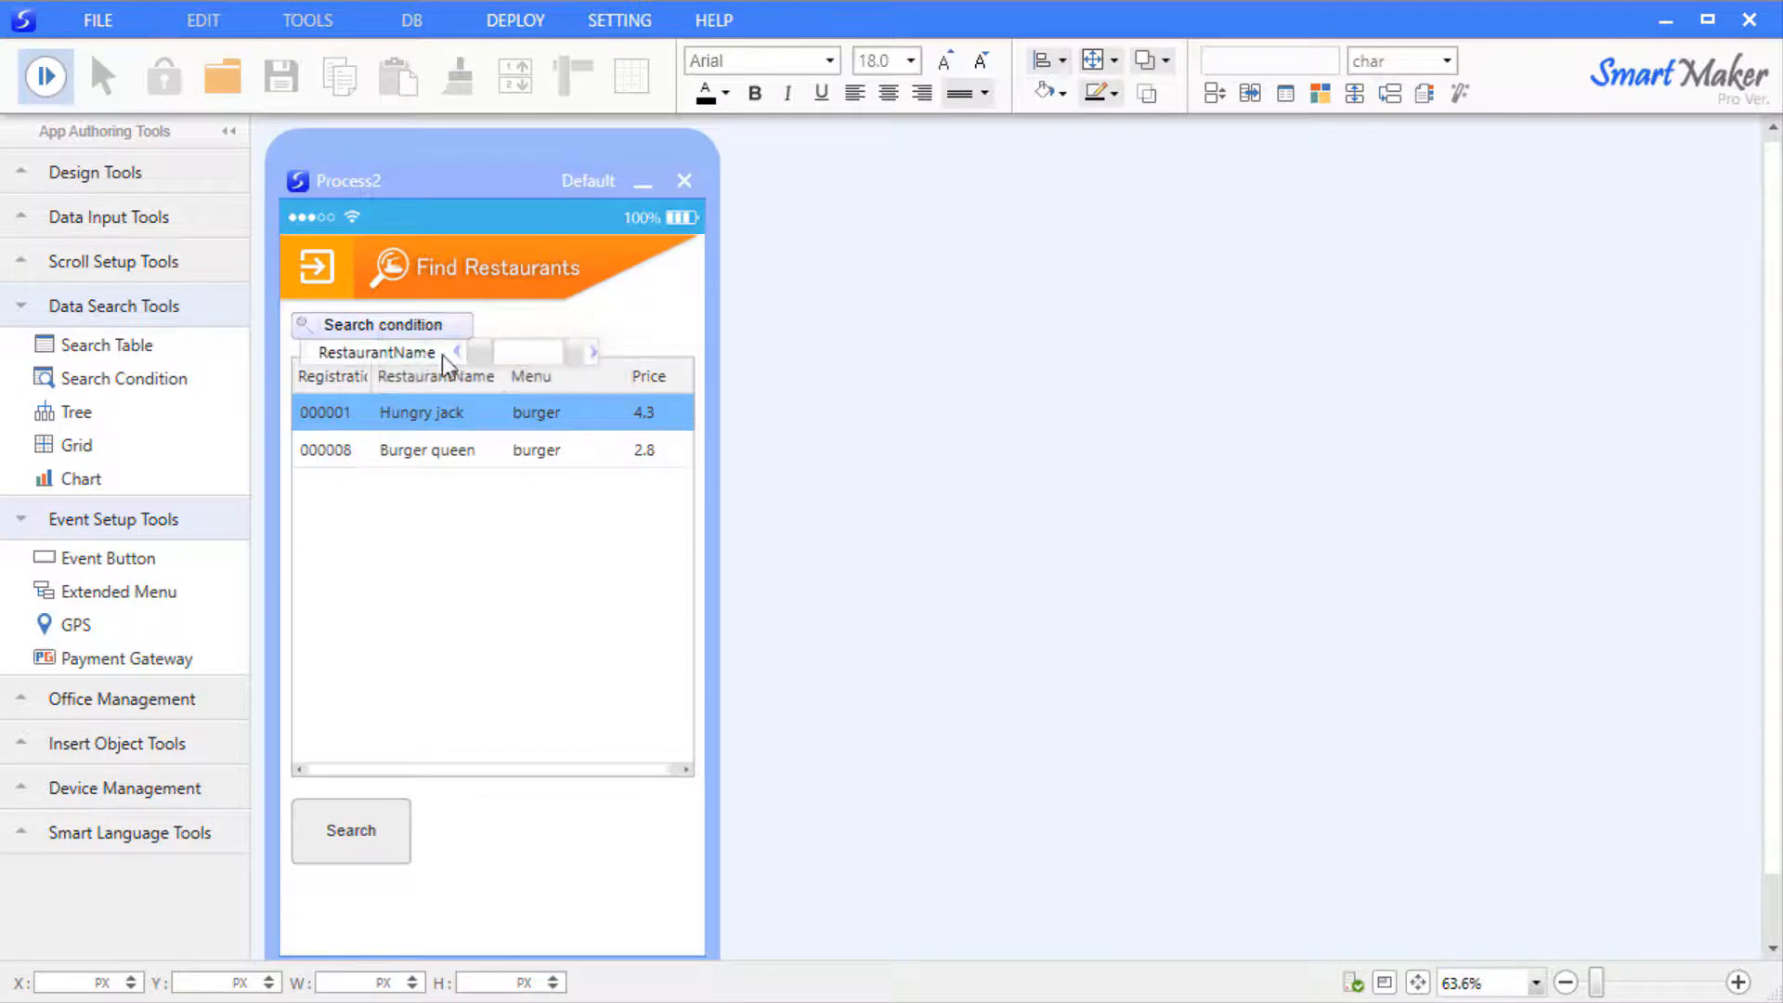
{"action": "type", "text": "pasta"}
{"action": "key", "text": "Return"}
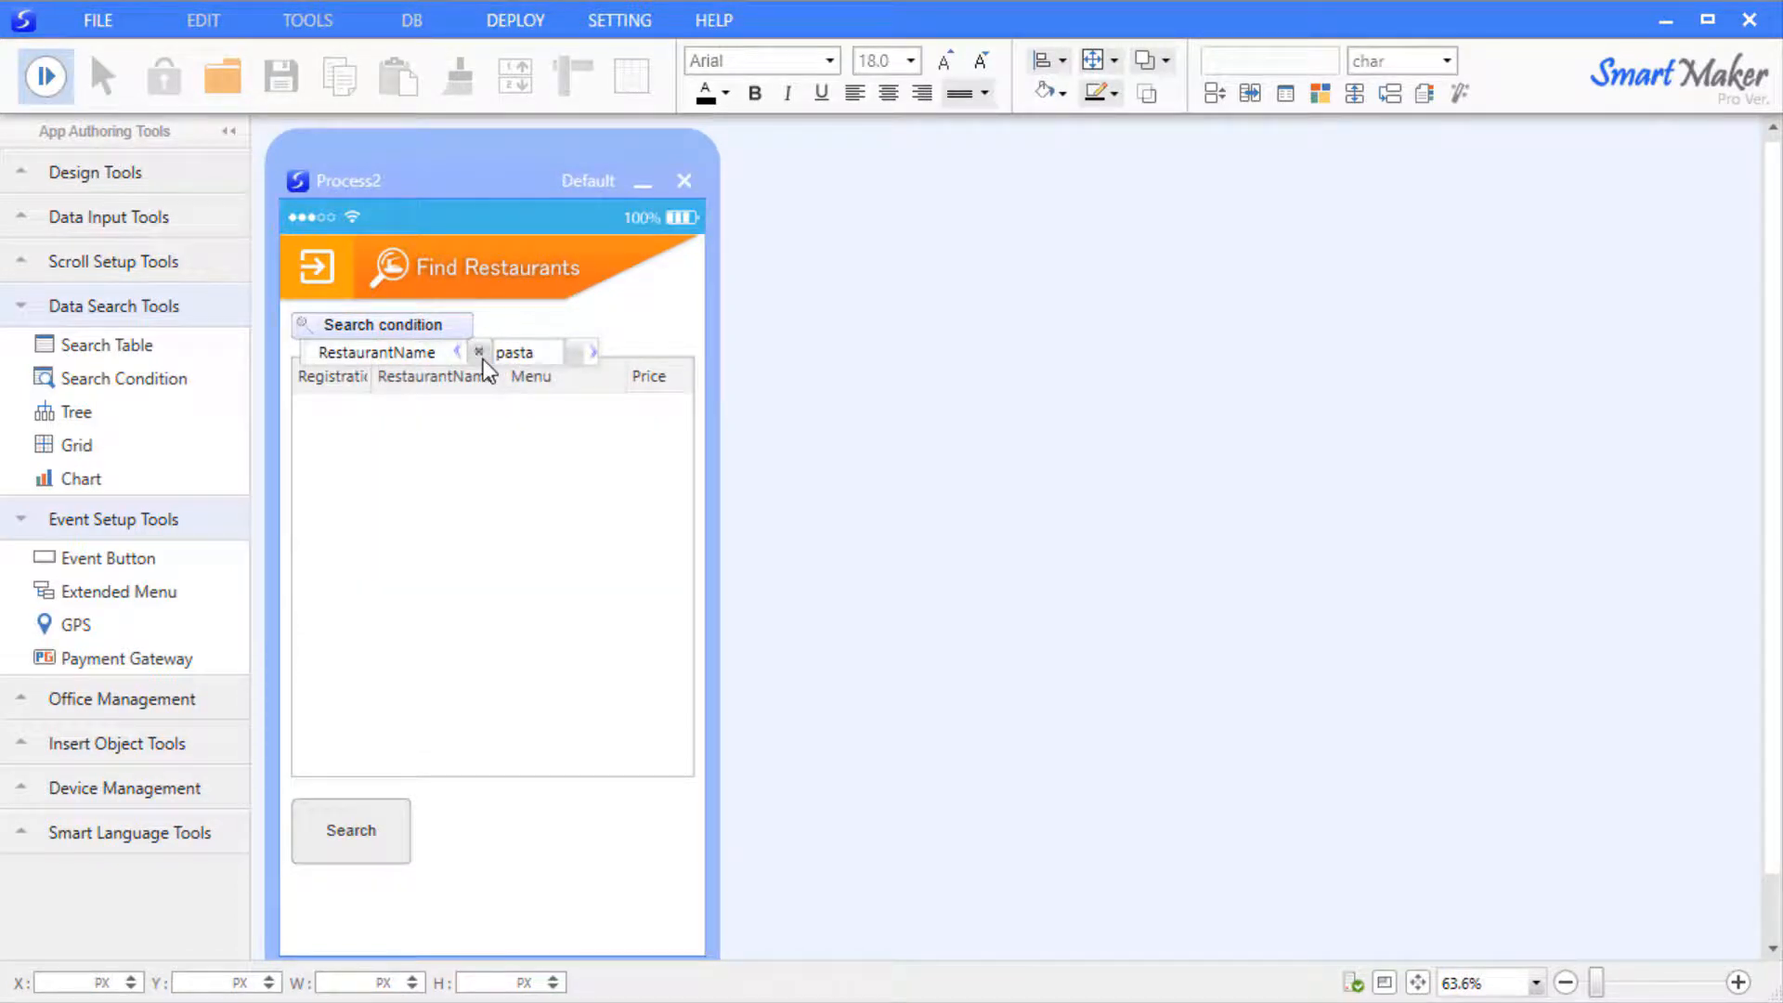
{"action": "left_click", "coordinate": [359, 826]}
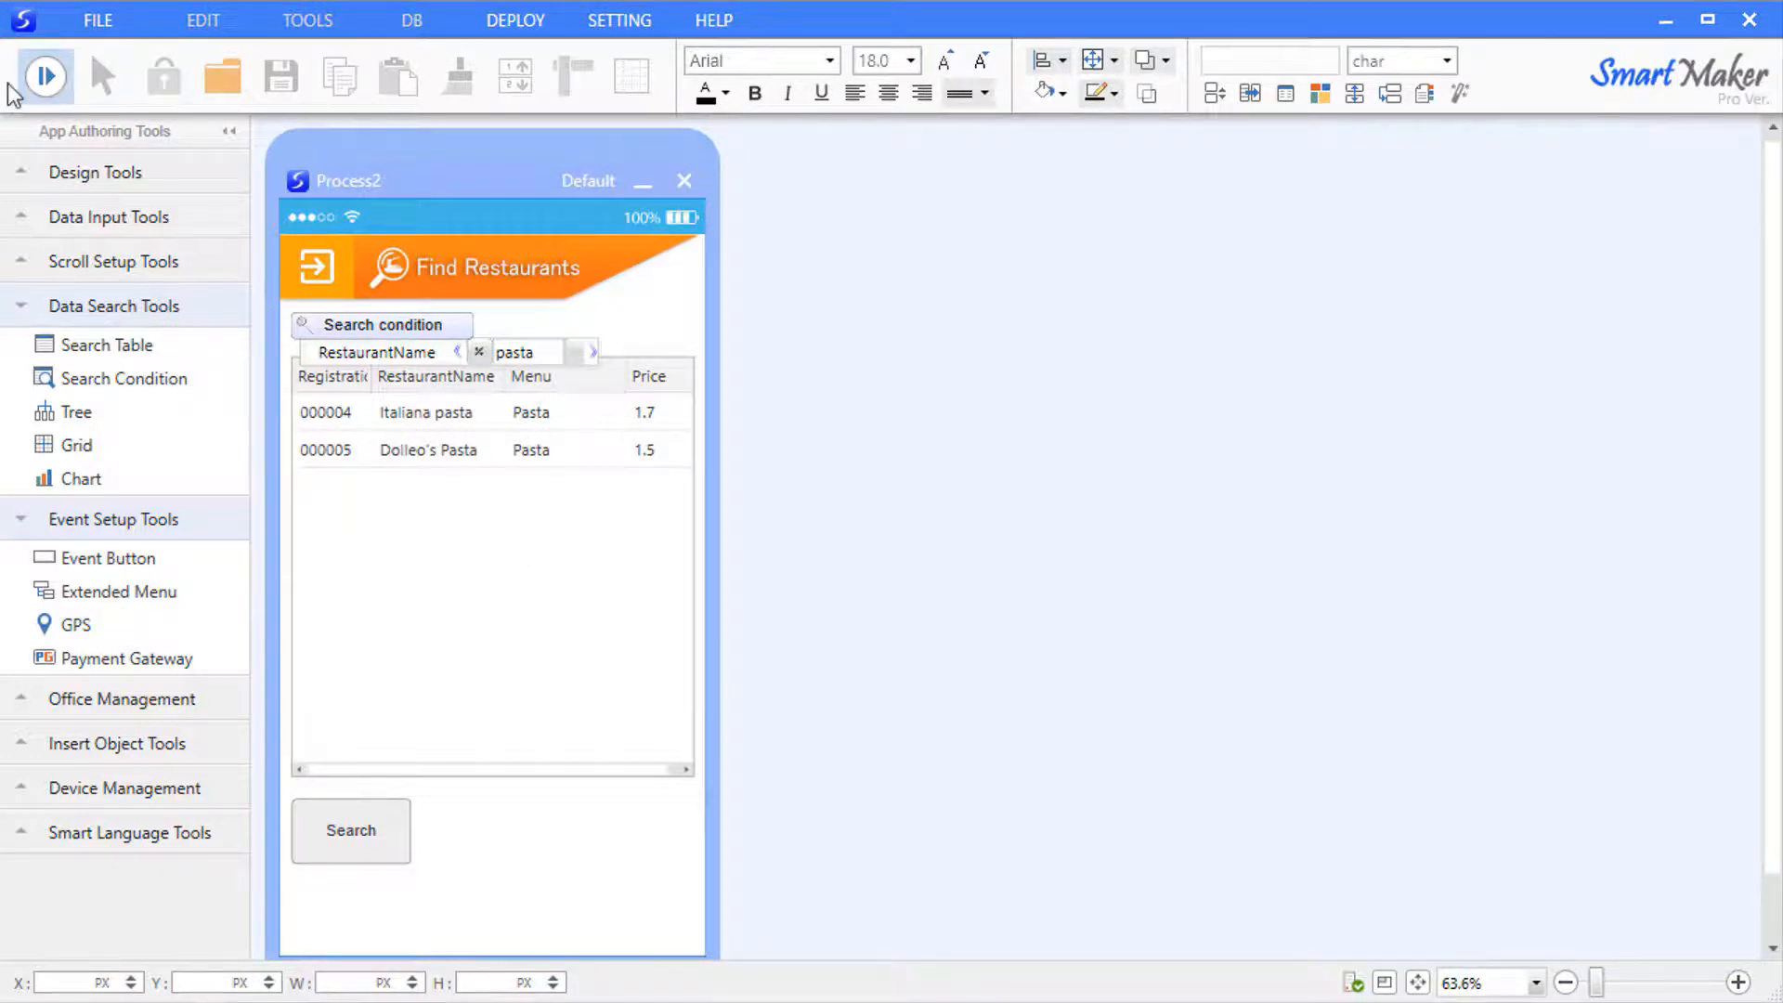
{"action": "left_click", "coordinate": [44, 76]}
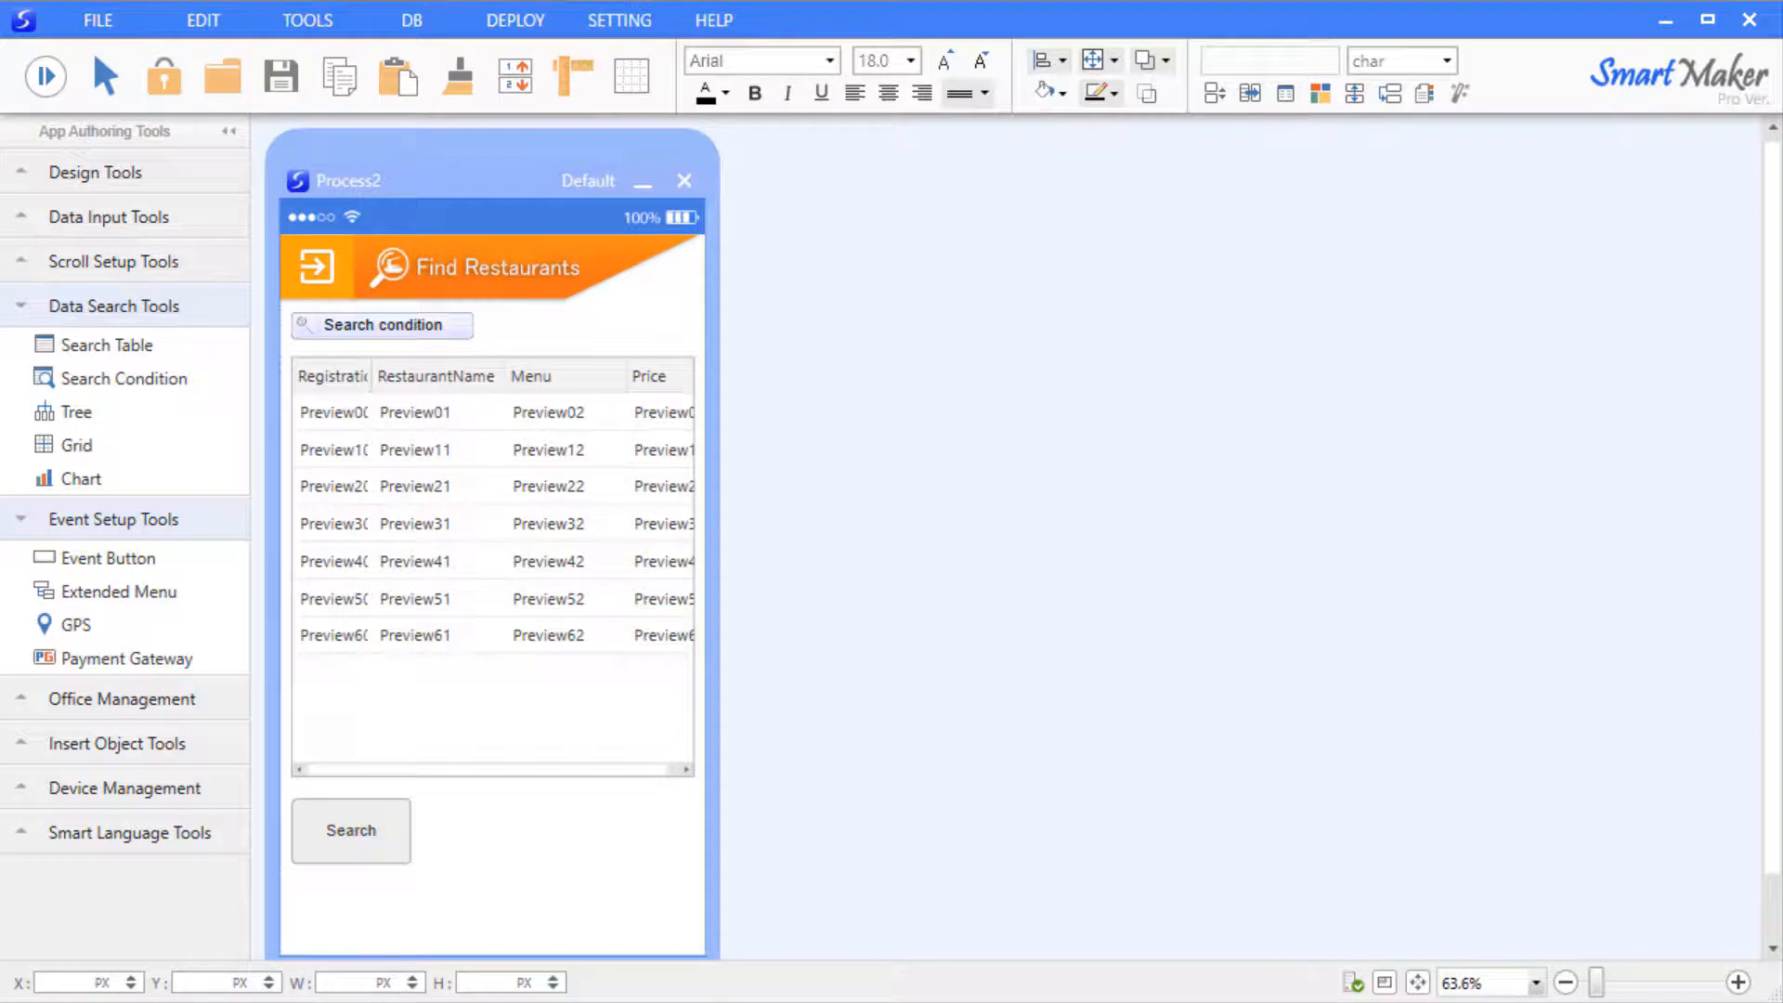
Place an event button about 136 × 69 px below the Search Table, opposite the Search button, and set its event to Link chart
{"action": "left_click_drag", "start_coordinate": [164, 561], "coordinate": [572, 863]}
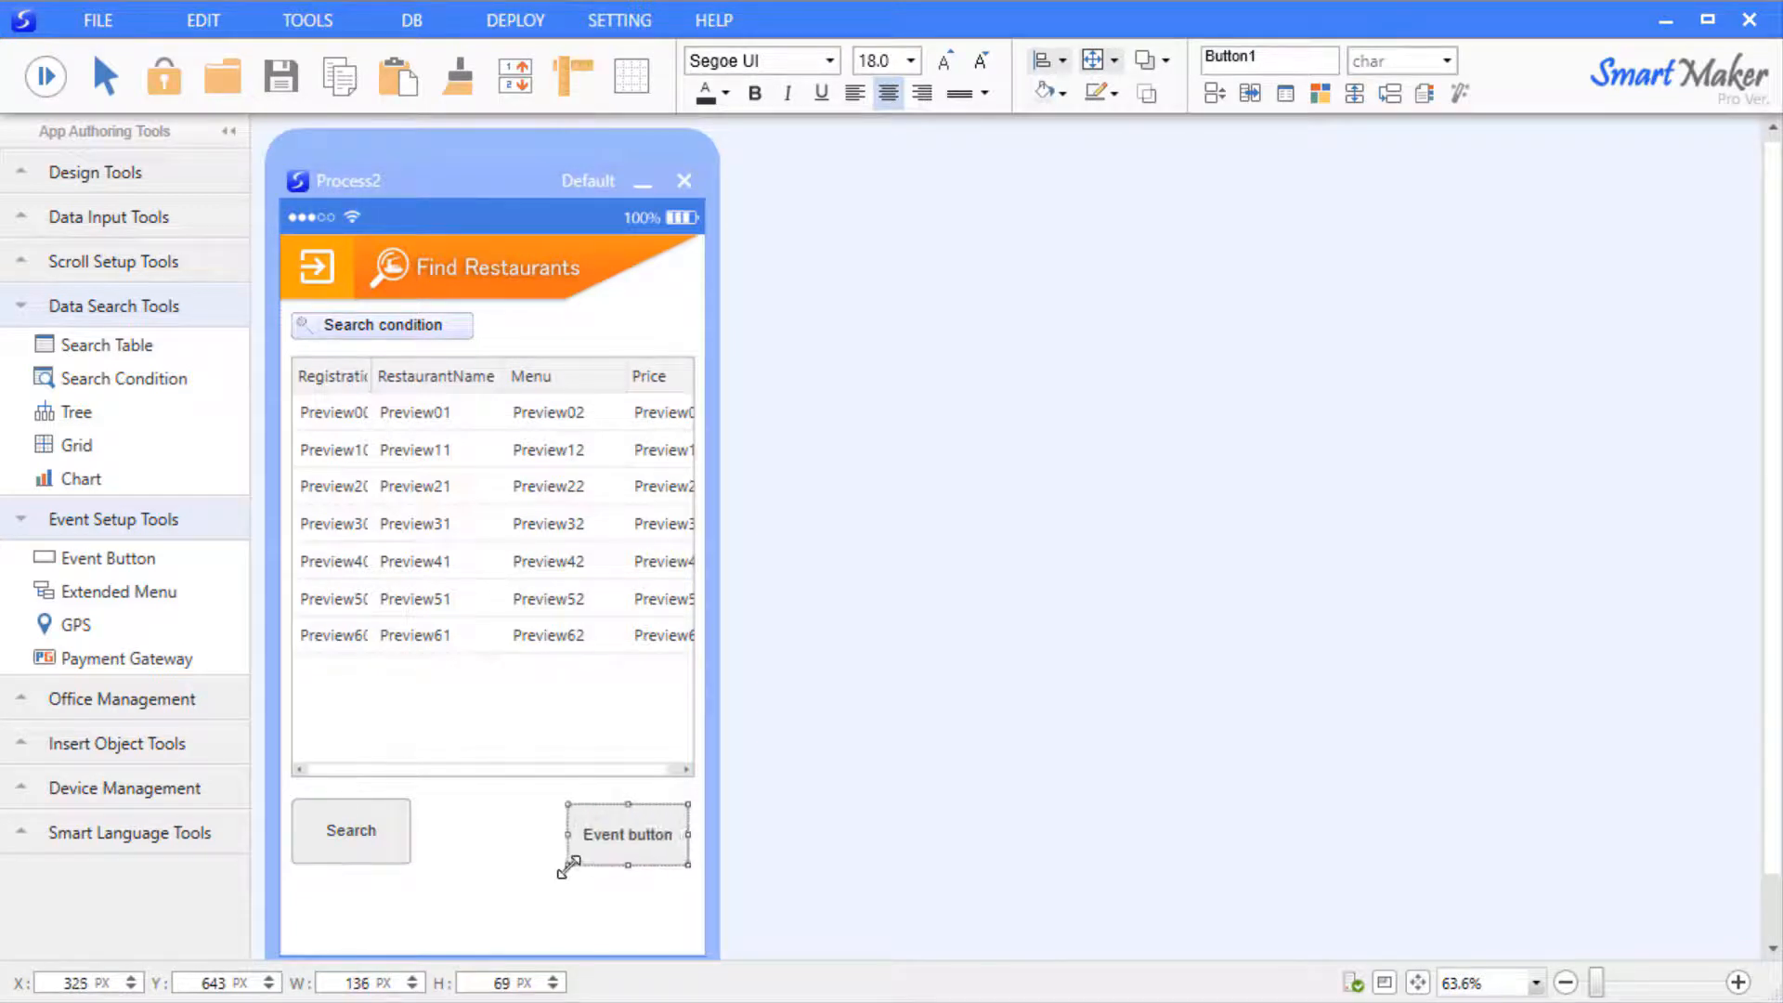
{"action": "right_click", "coordinate": [688, 846]}
{"action": "left_click", "coordinate": [727, 864]}
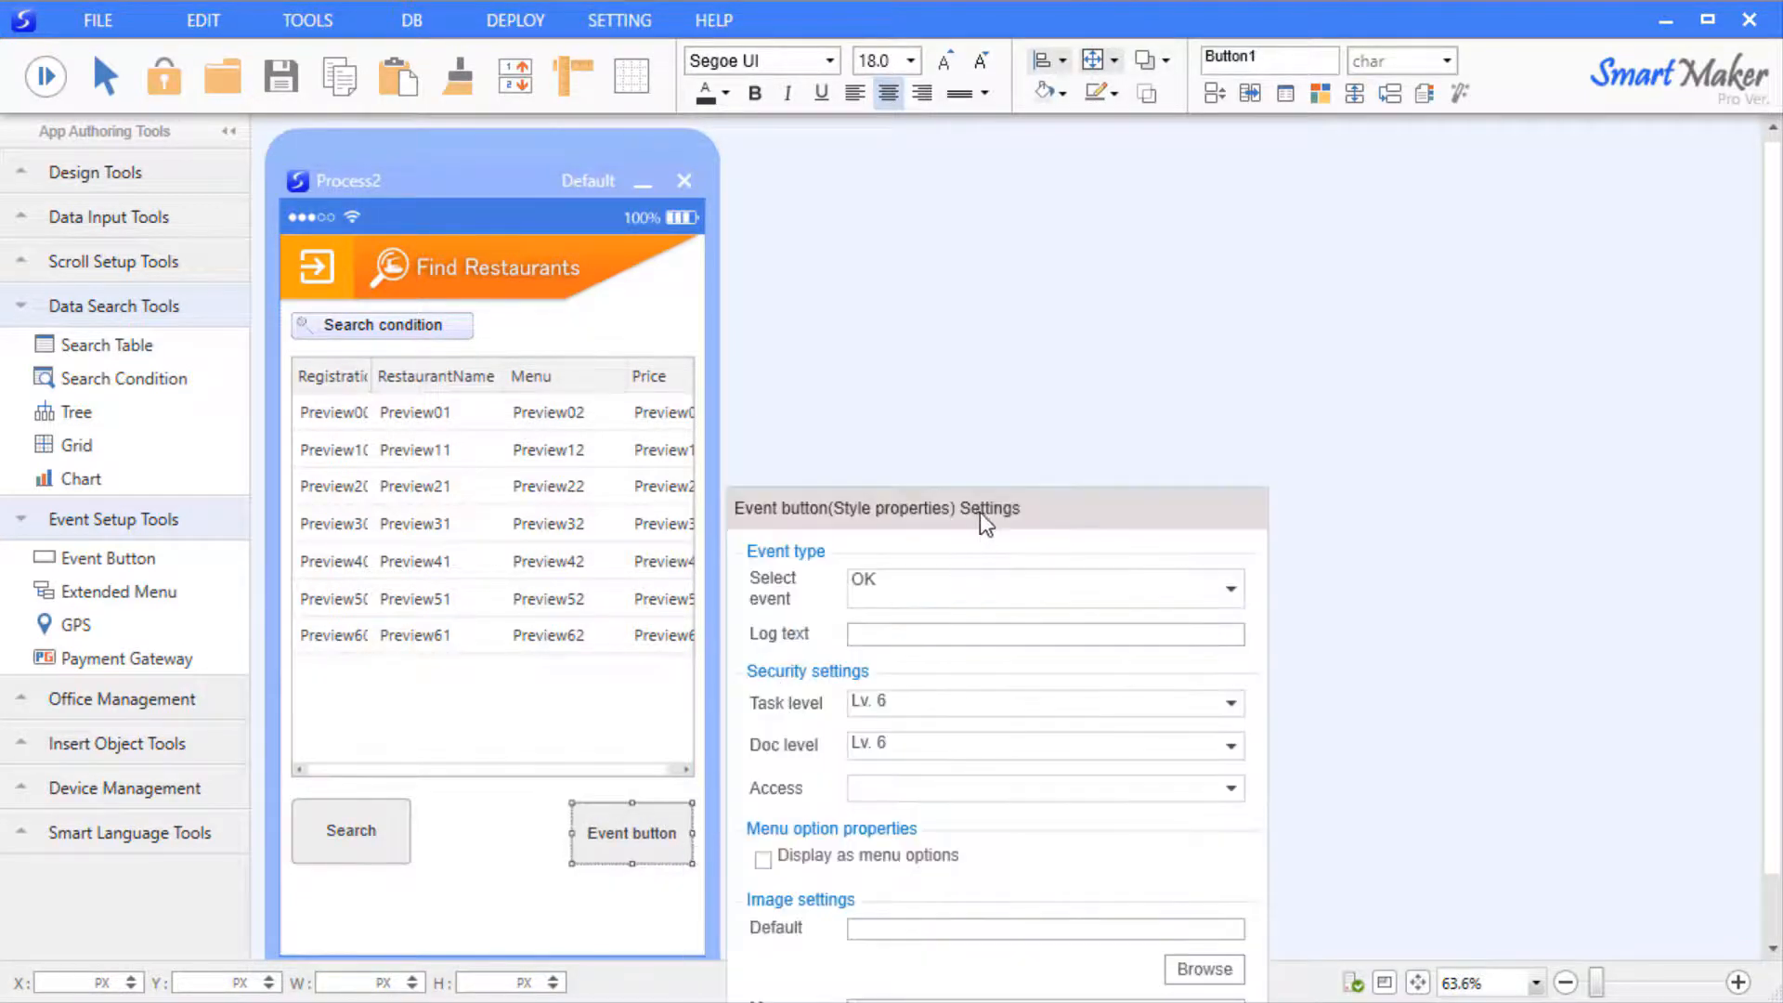
{"action": "left_click", "coordinate": [1284, 311]}
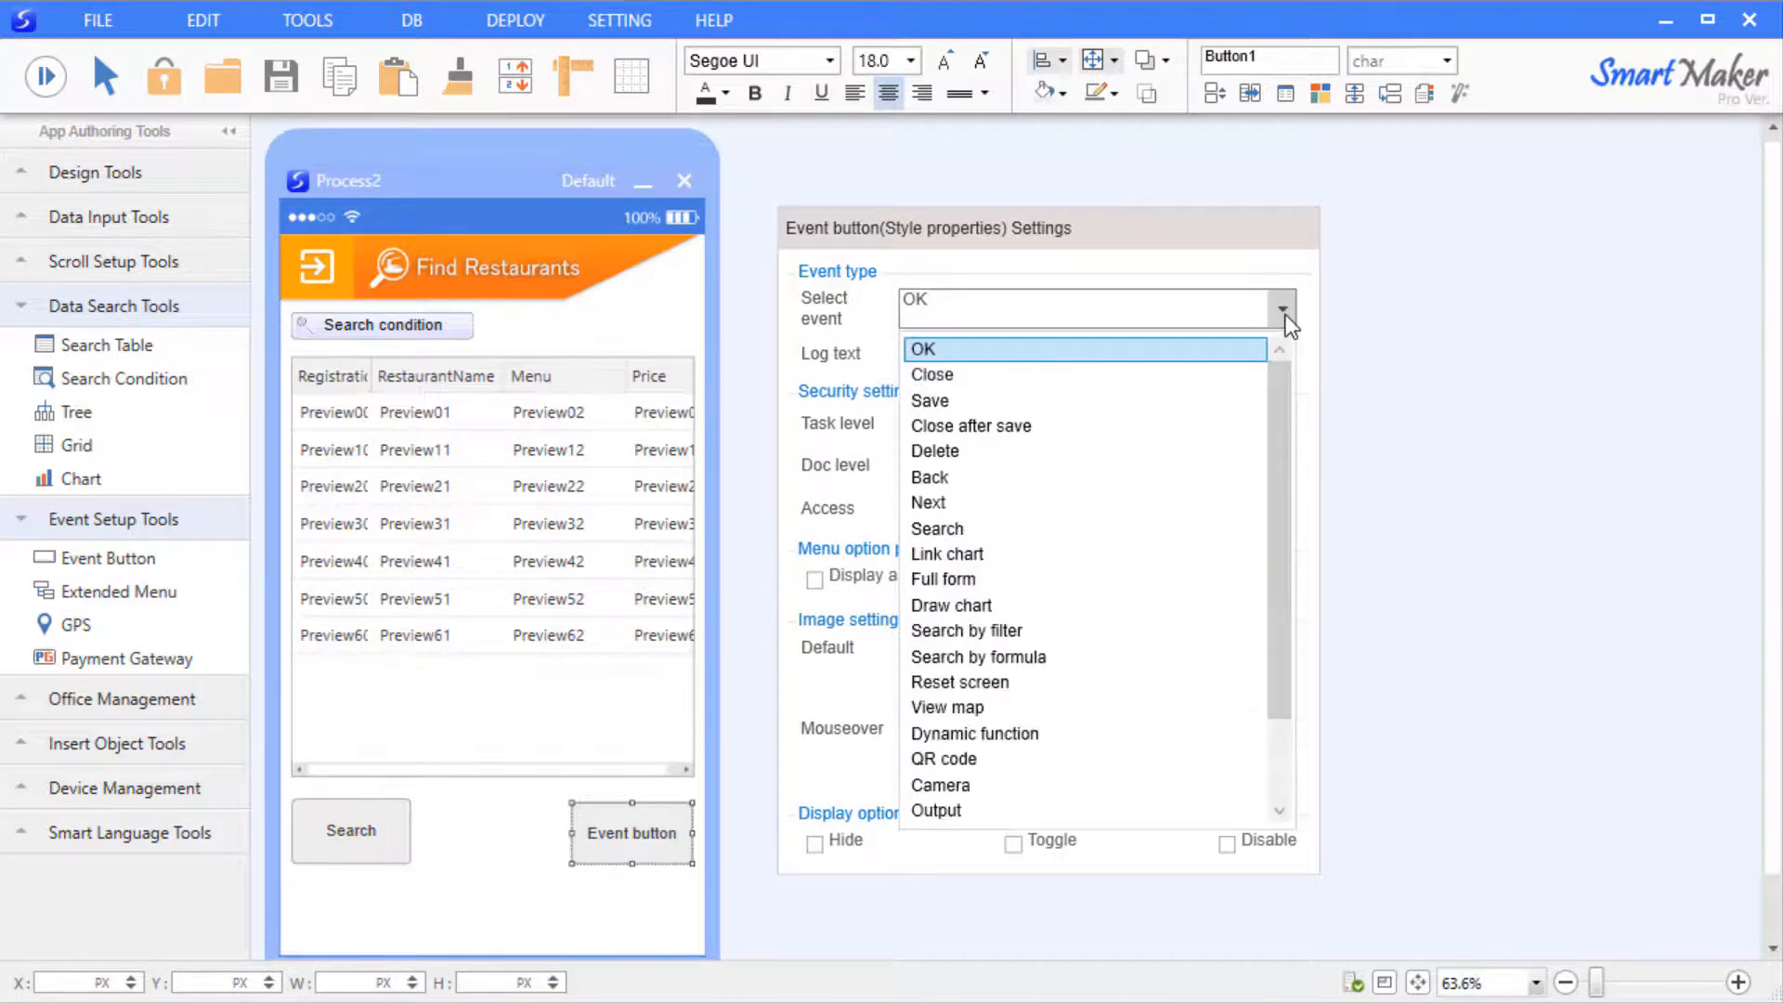
{"action": "left_click", "coordinate": [1158, 553]}
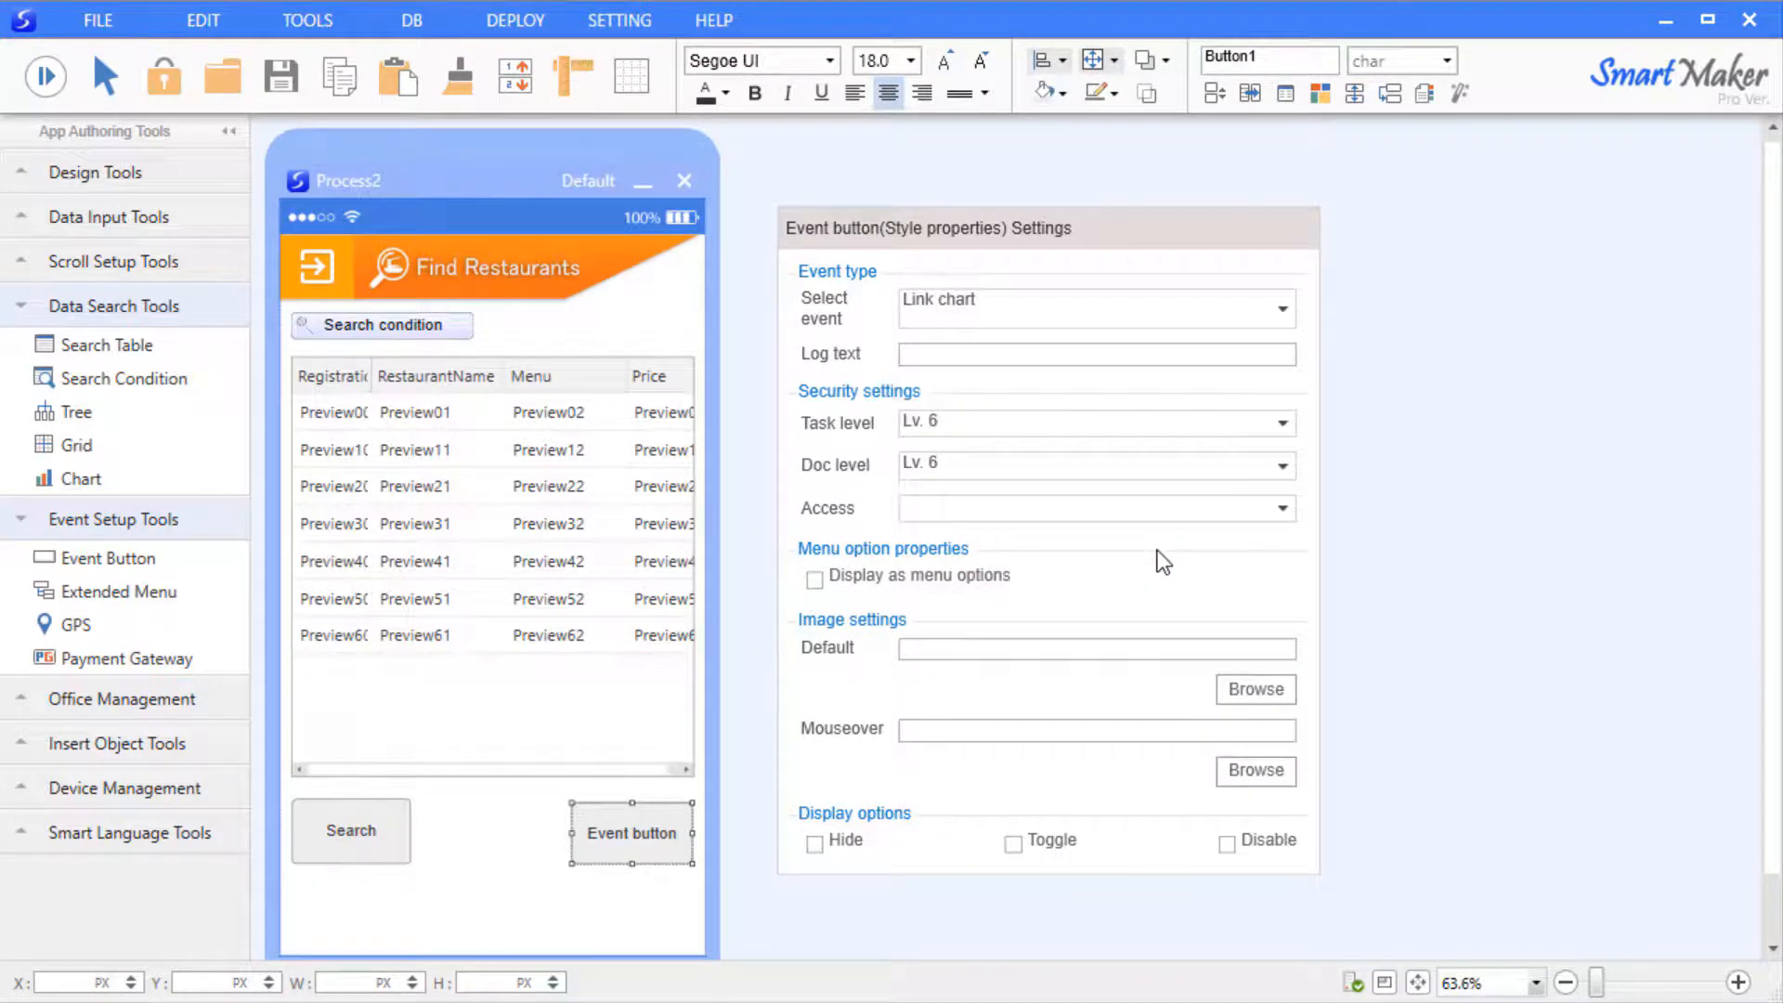
{"action": "left_click", "coordinate": [1341, 572]}
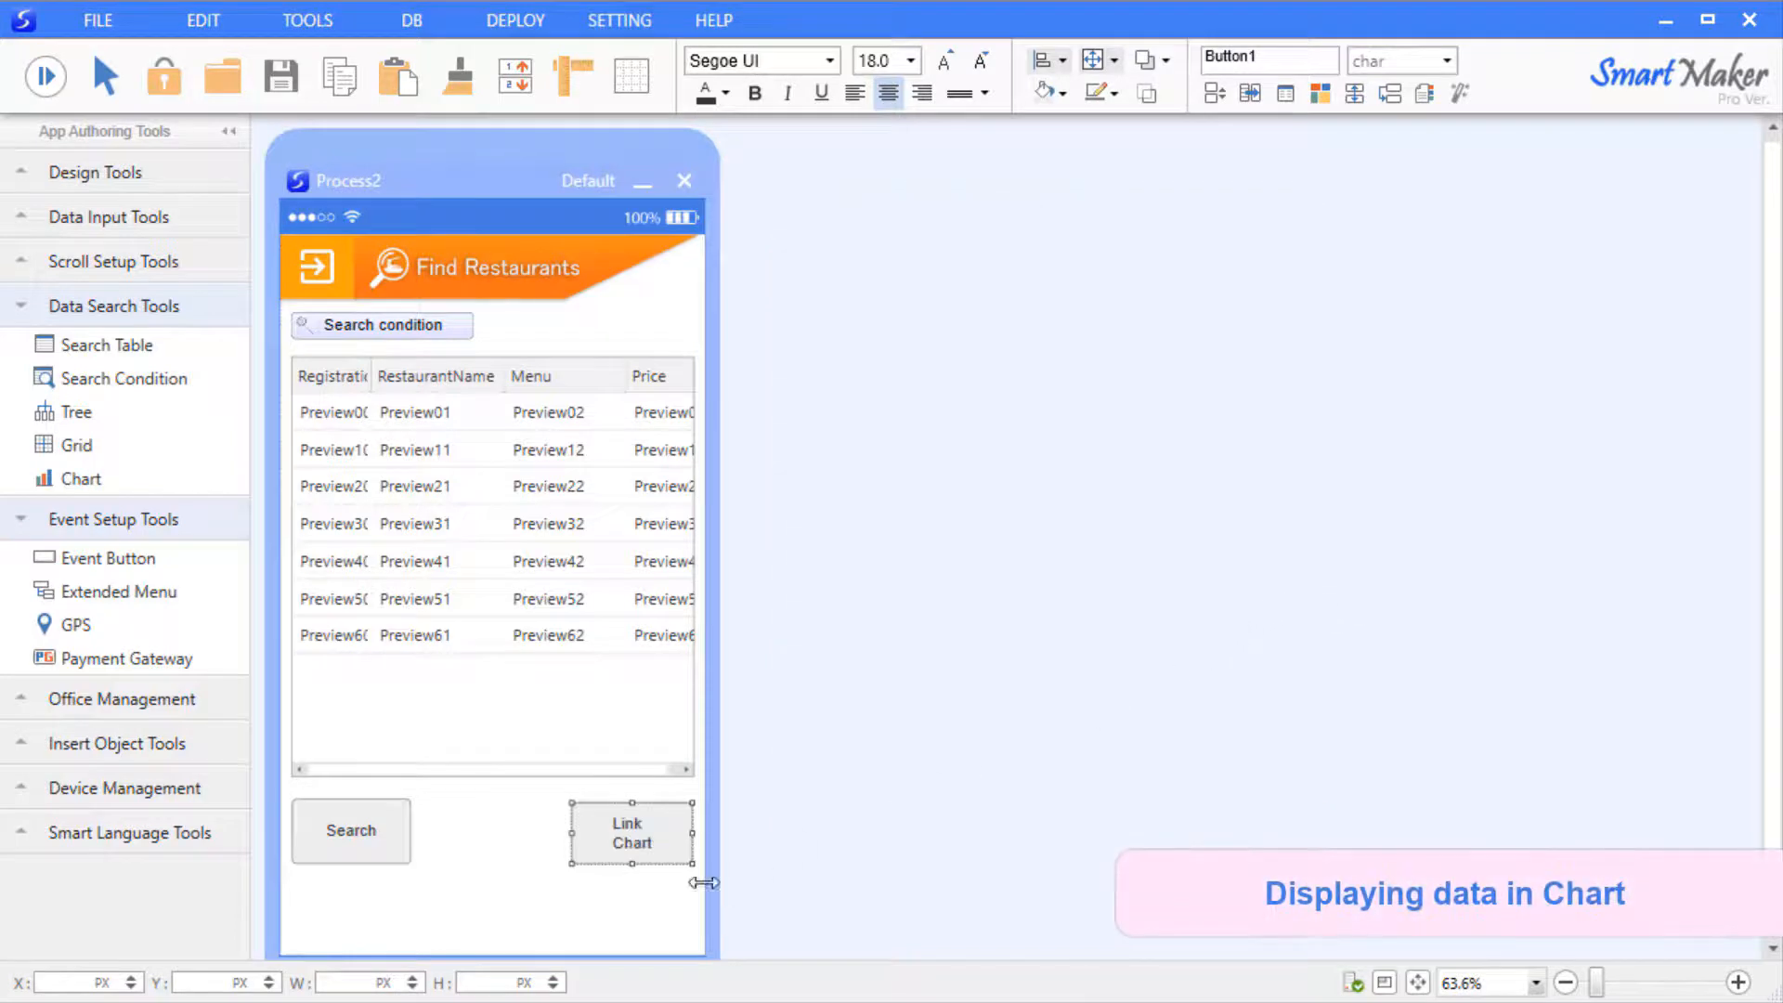
In the Link Chart button's chart options, reference SearchTable and add Menu as the X-axis item
{"action": "right_click", "coordinate": [671, 827]}
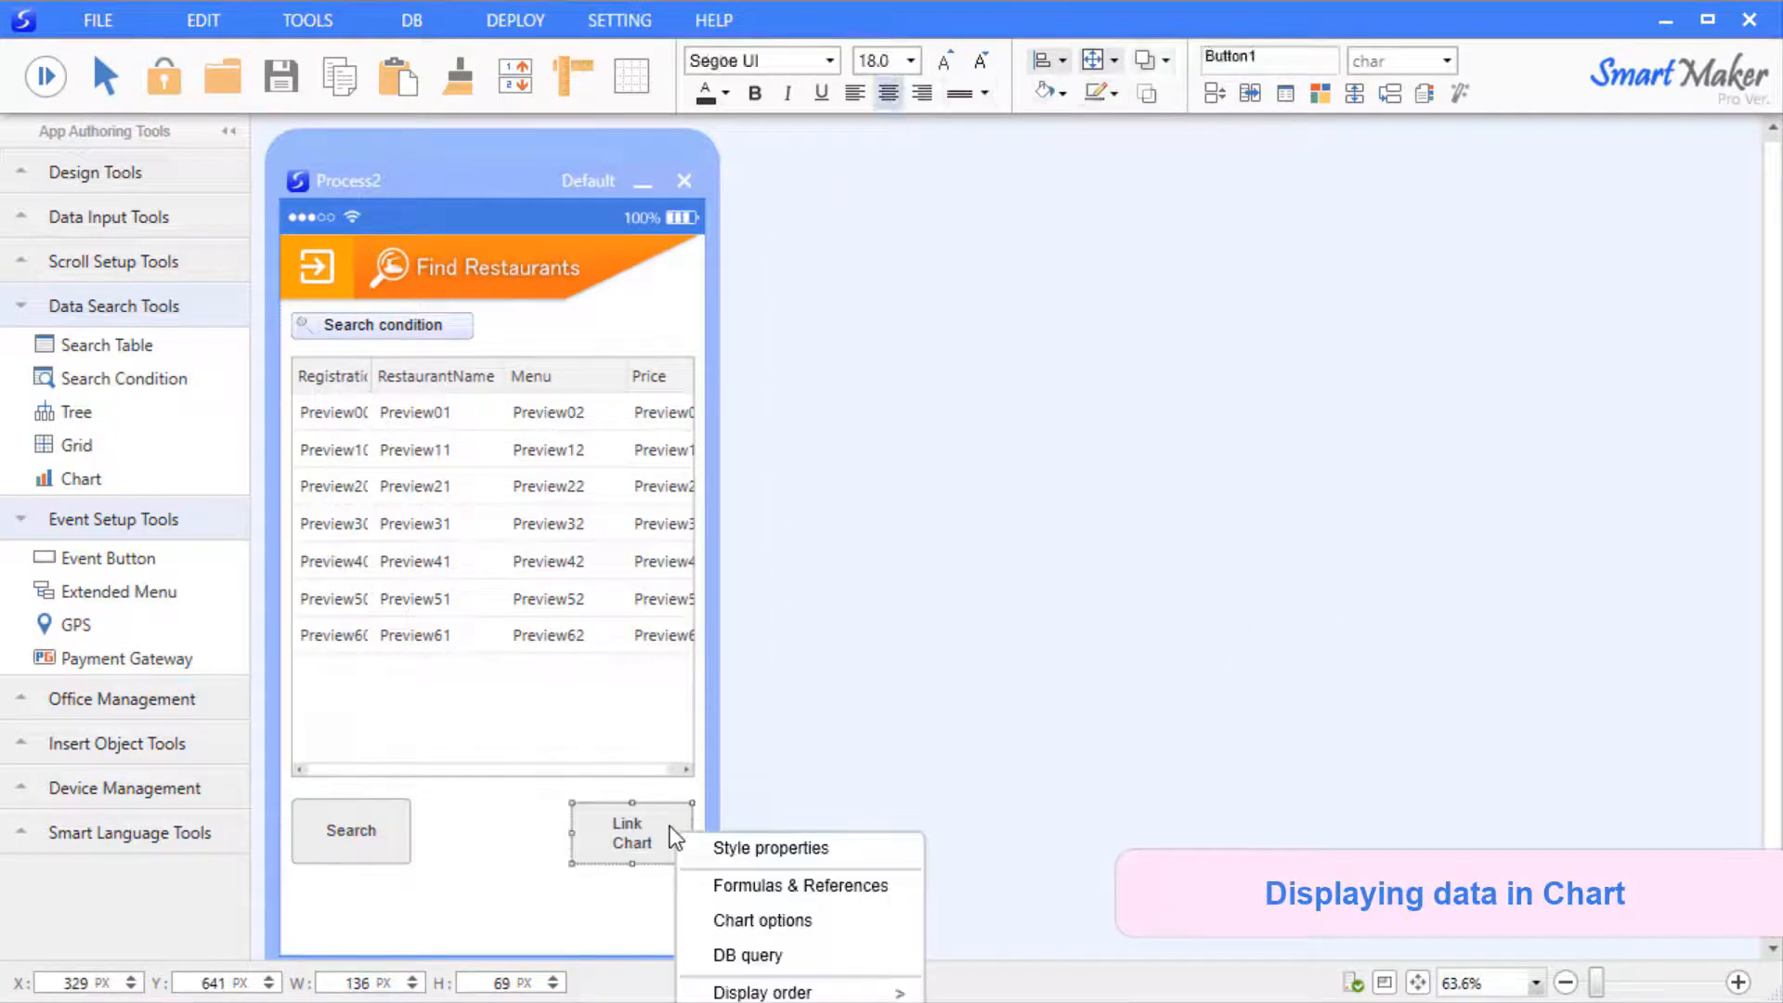
{"action": "left_click", "coordinate": [810, 920]}
{"action": "left_click_drag", "start_coordinate": [1050, 569], "coordinate": [1090, 191]}
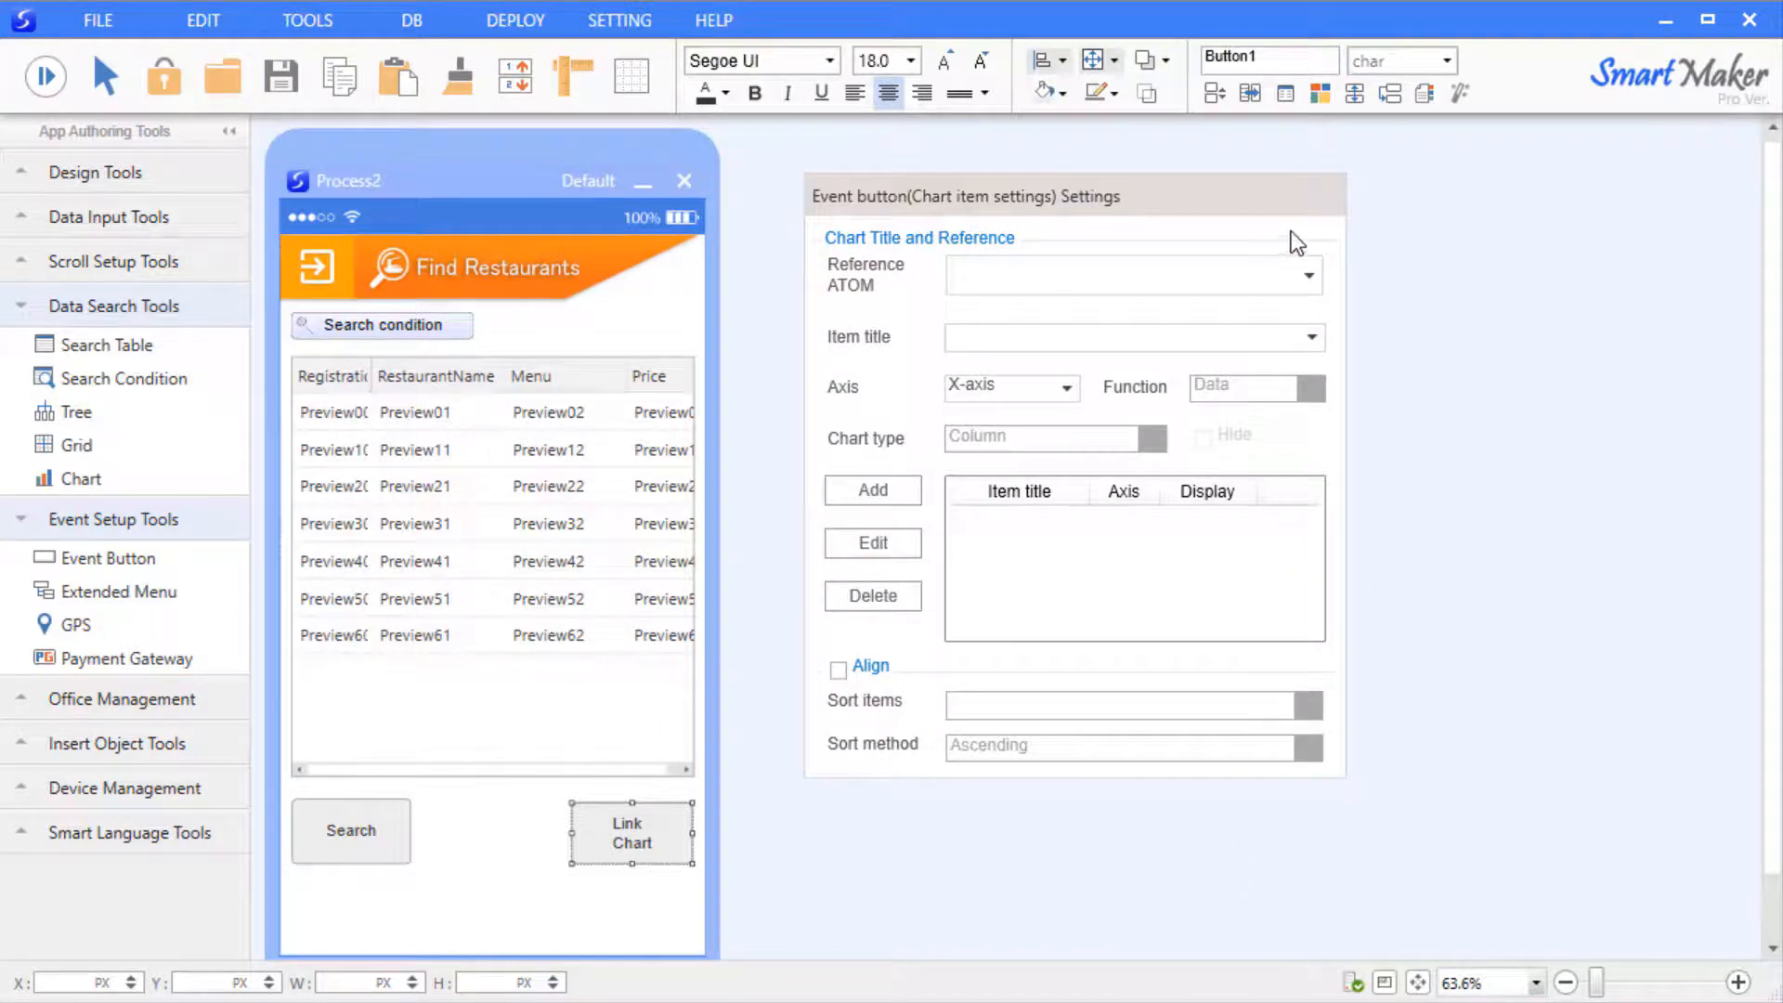
{"action": "left_click", "coordinate": [1319, 285]}
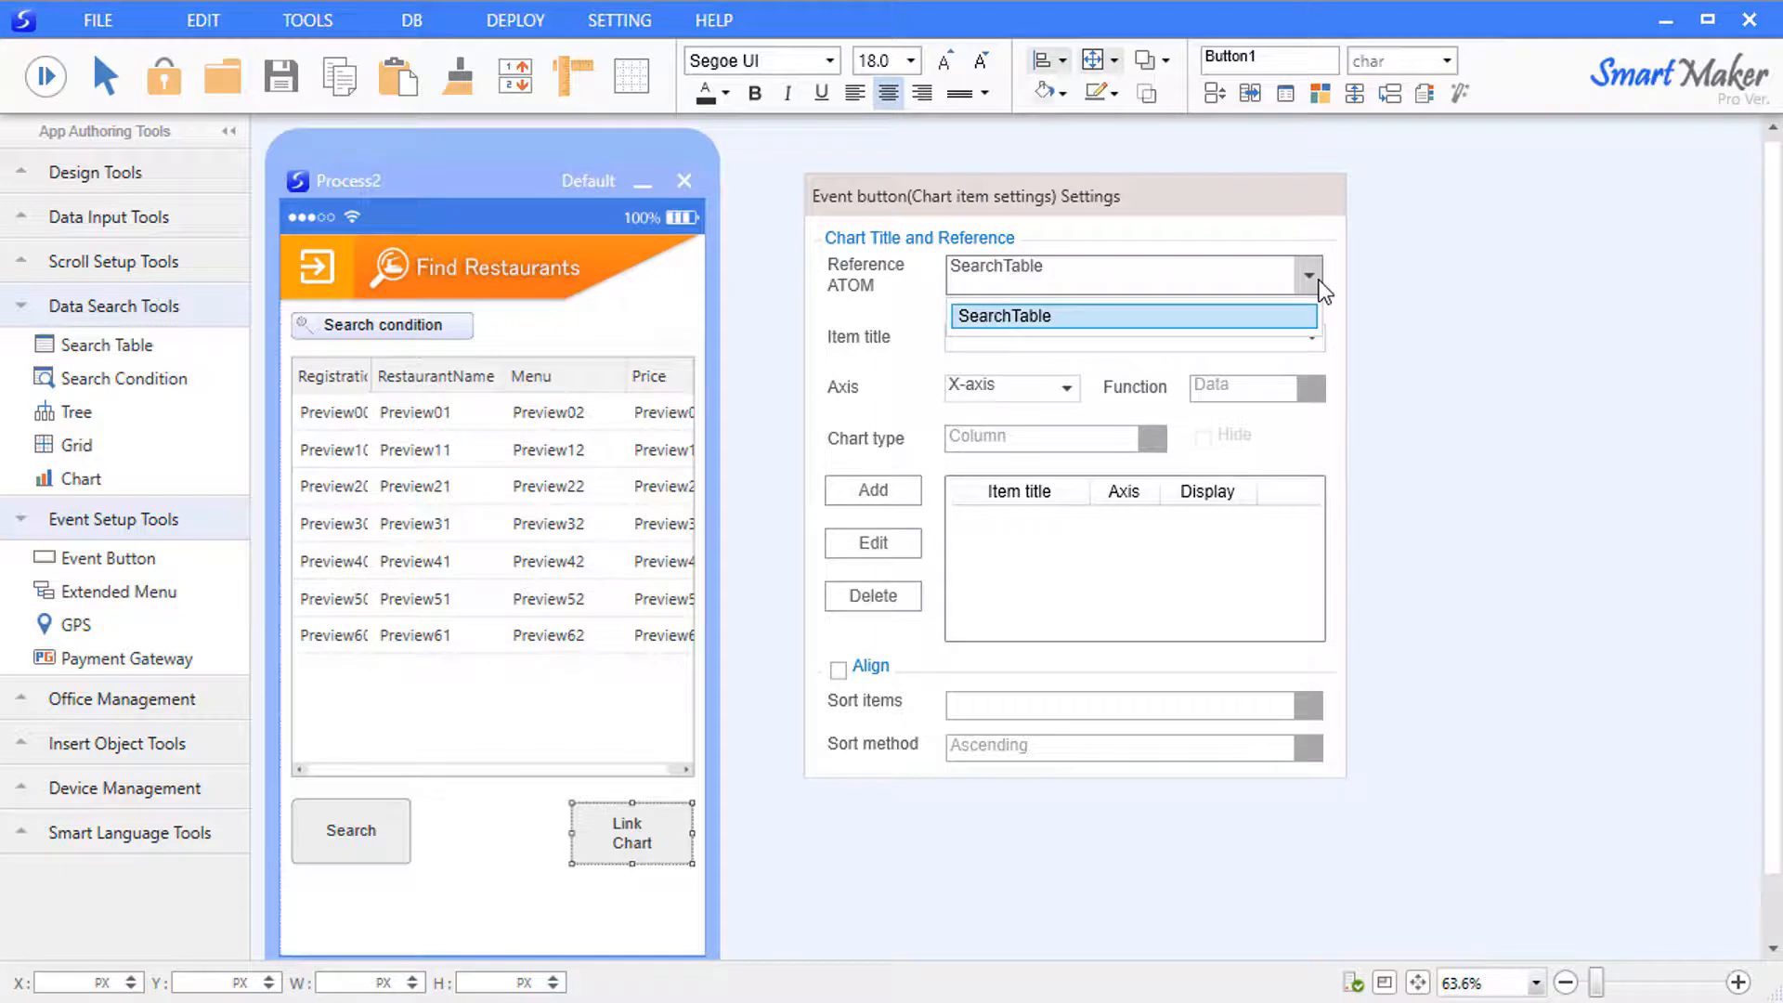
{"action": "left_click", "coordinate": [1201, 318]}
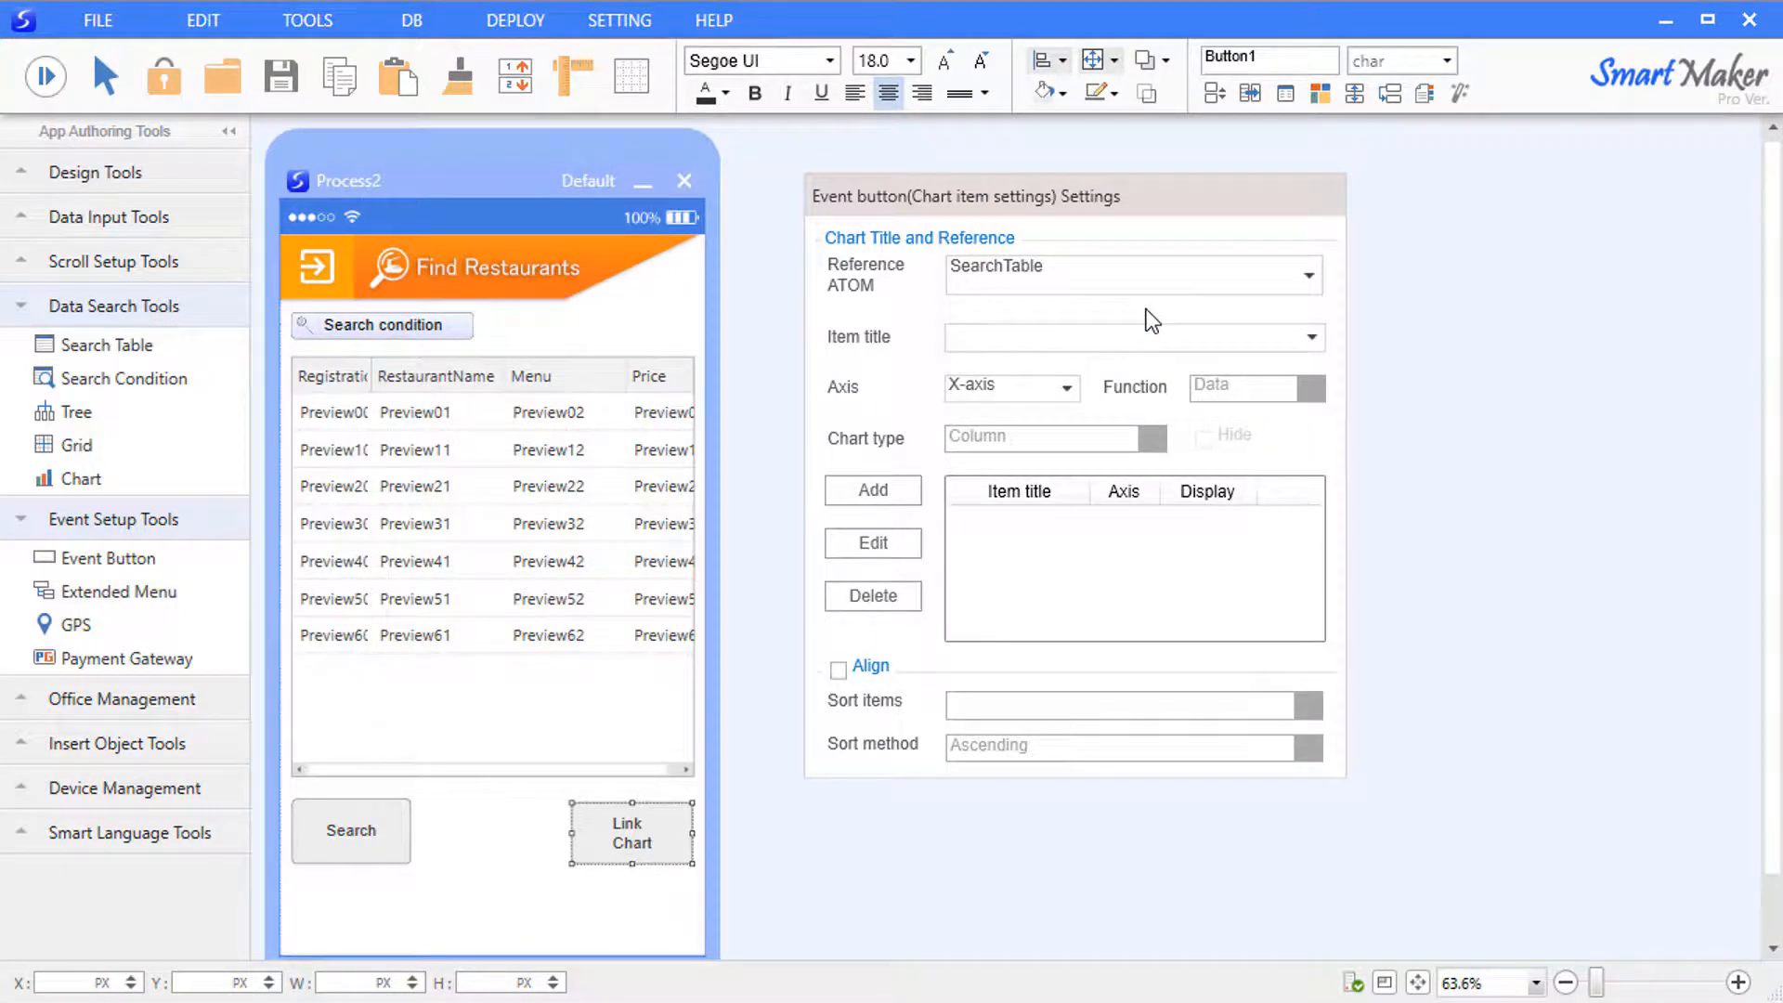
{"action": "left_click", "coordinate": [1306, 340]}
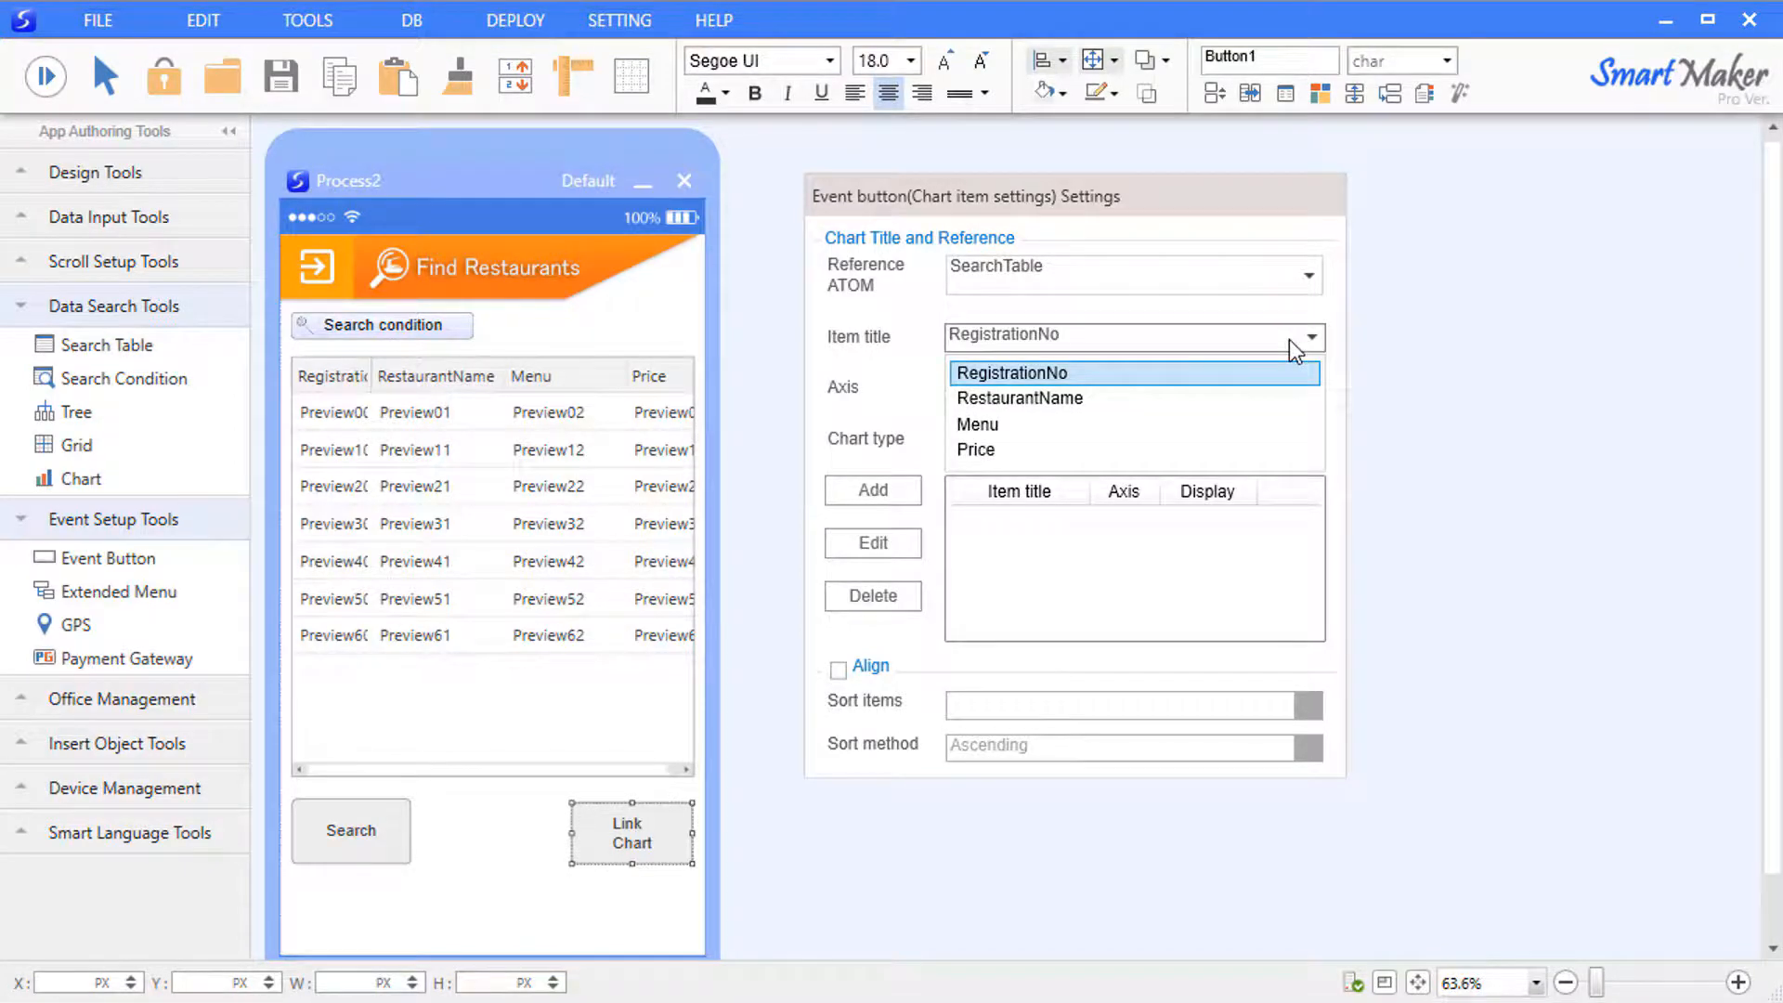
{"action": "left_click", "coordinate": [1134, 430]}
{"action": "left_click", "coordinate": [885, 495]}
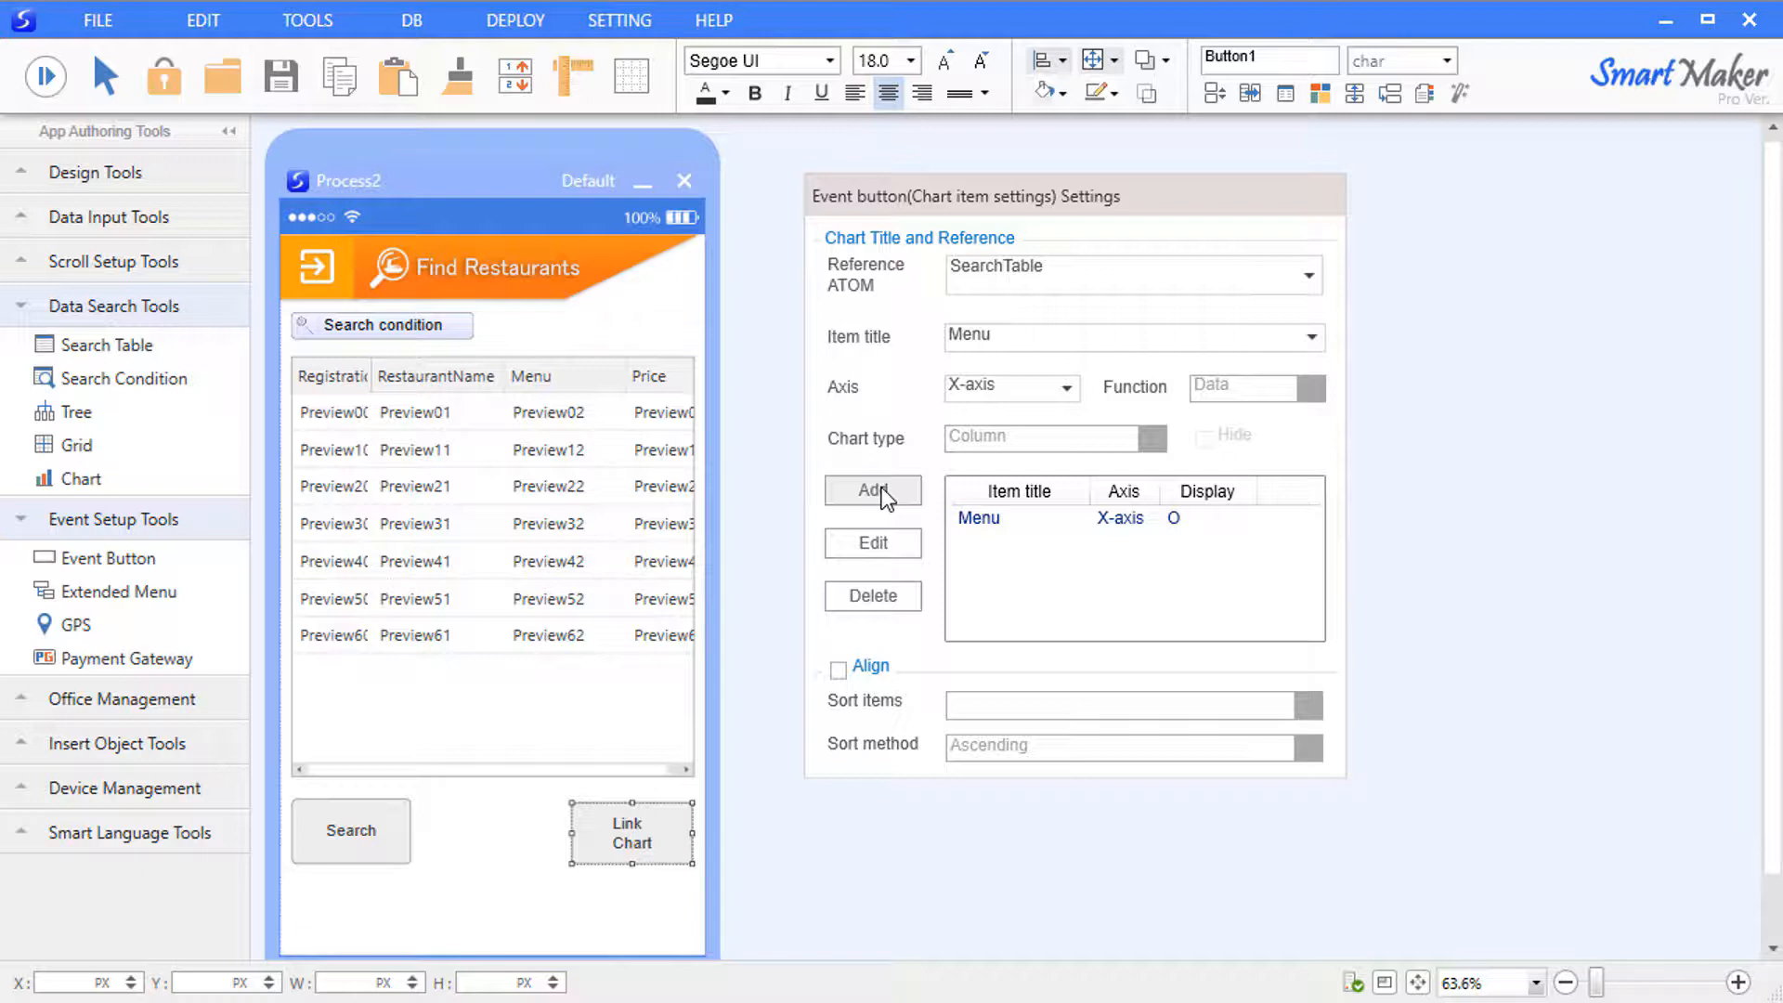
Add Price as a Y-axis chart item with the Data function and Column chart type, and close the chart options
{"action": "left_click", "coordinate": [1314, 336]}
{"action": "left_click", "coordinate": [1198, 450]}
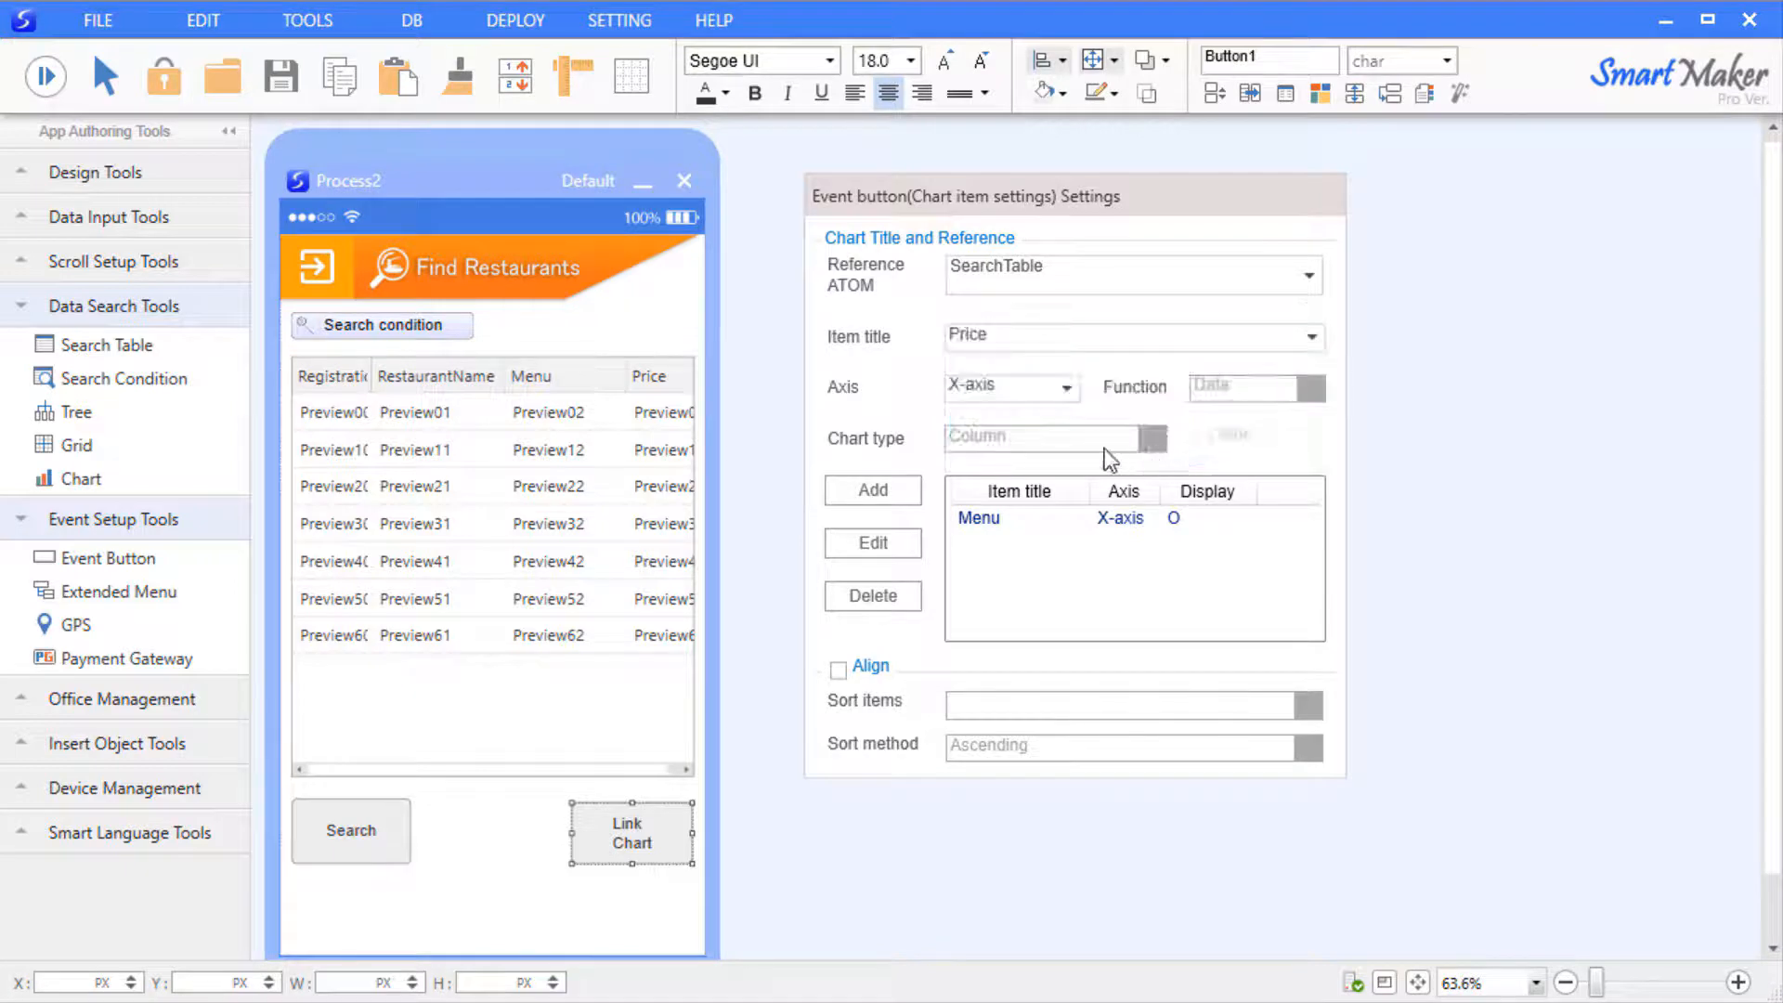
{"action": "left_click", "coordinate": [1067, 388]}
{"action": "left_click", "coordinate": [1035, 448]}
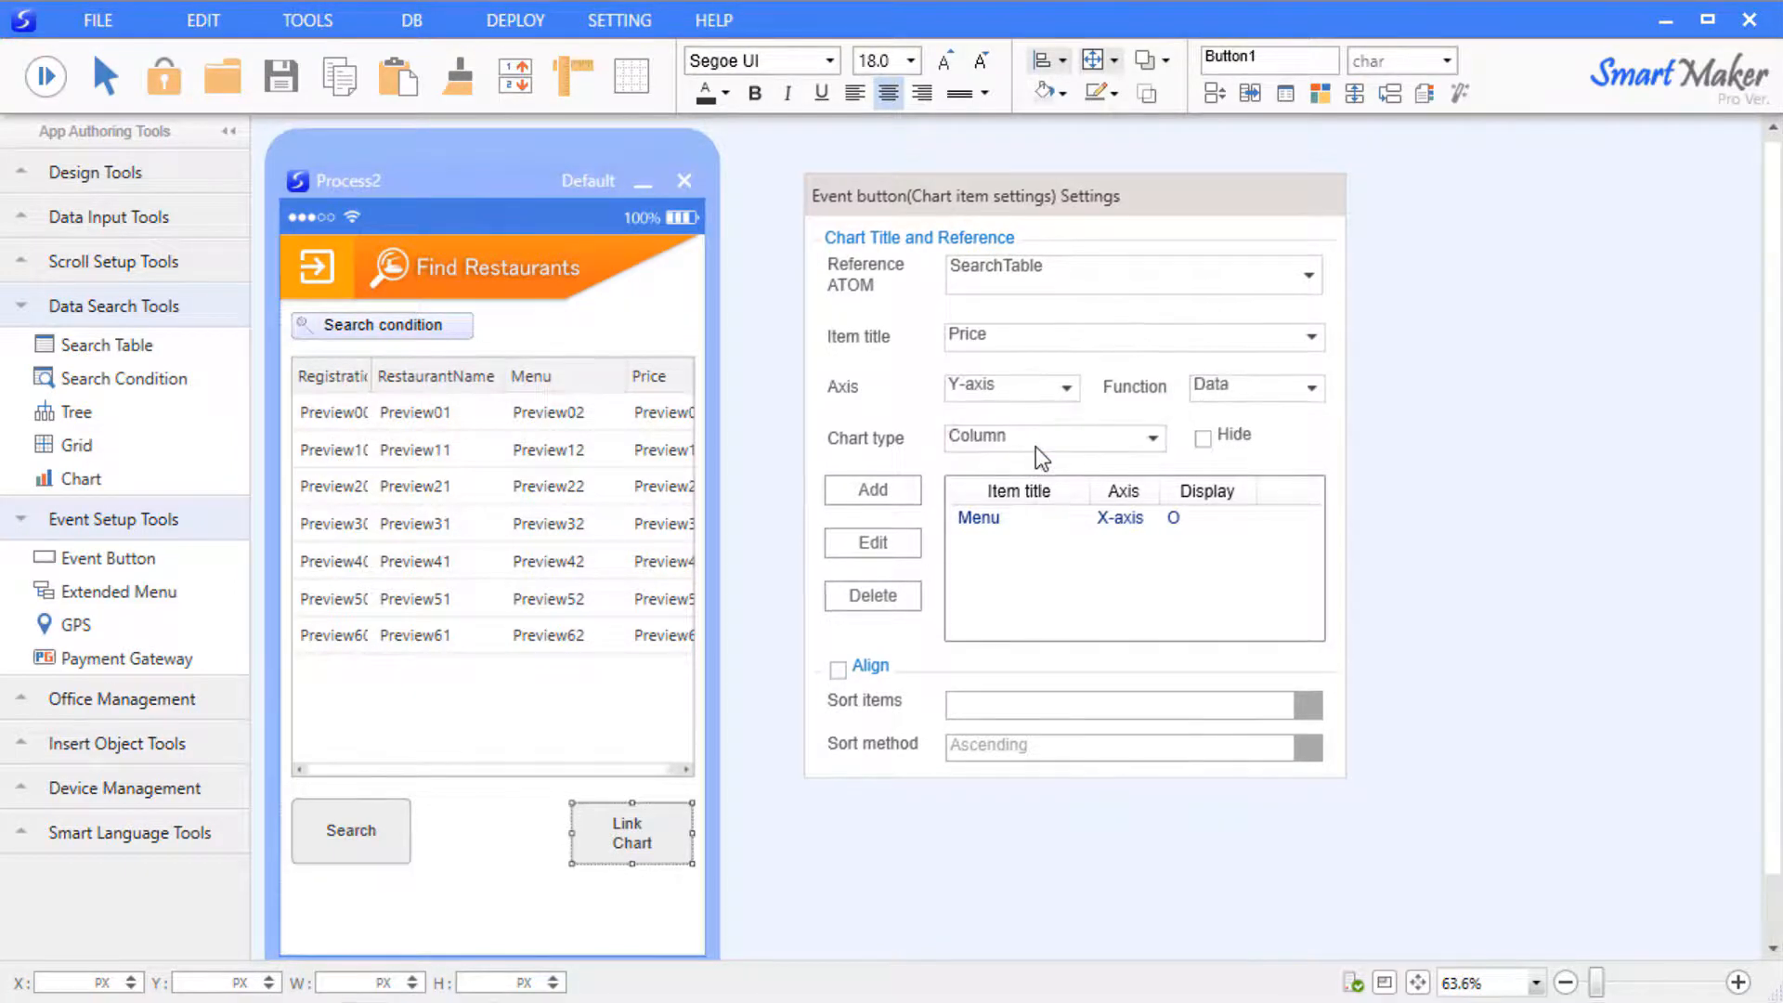
{"action": "left_click", "coordinate": [1313, 386]}
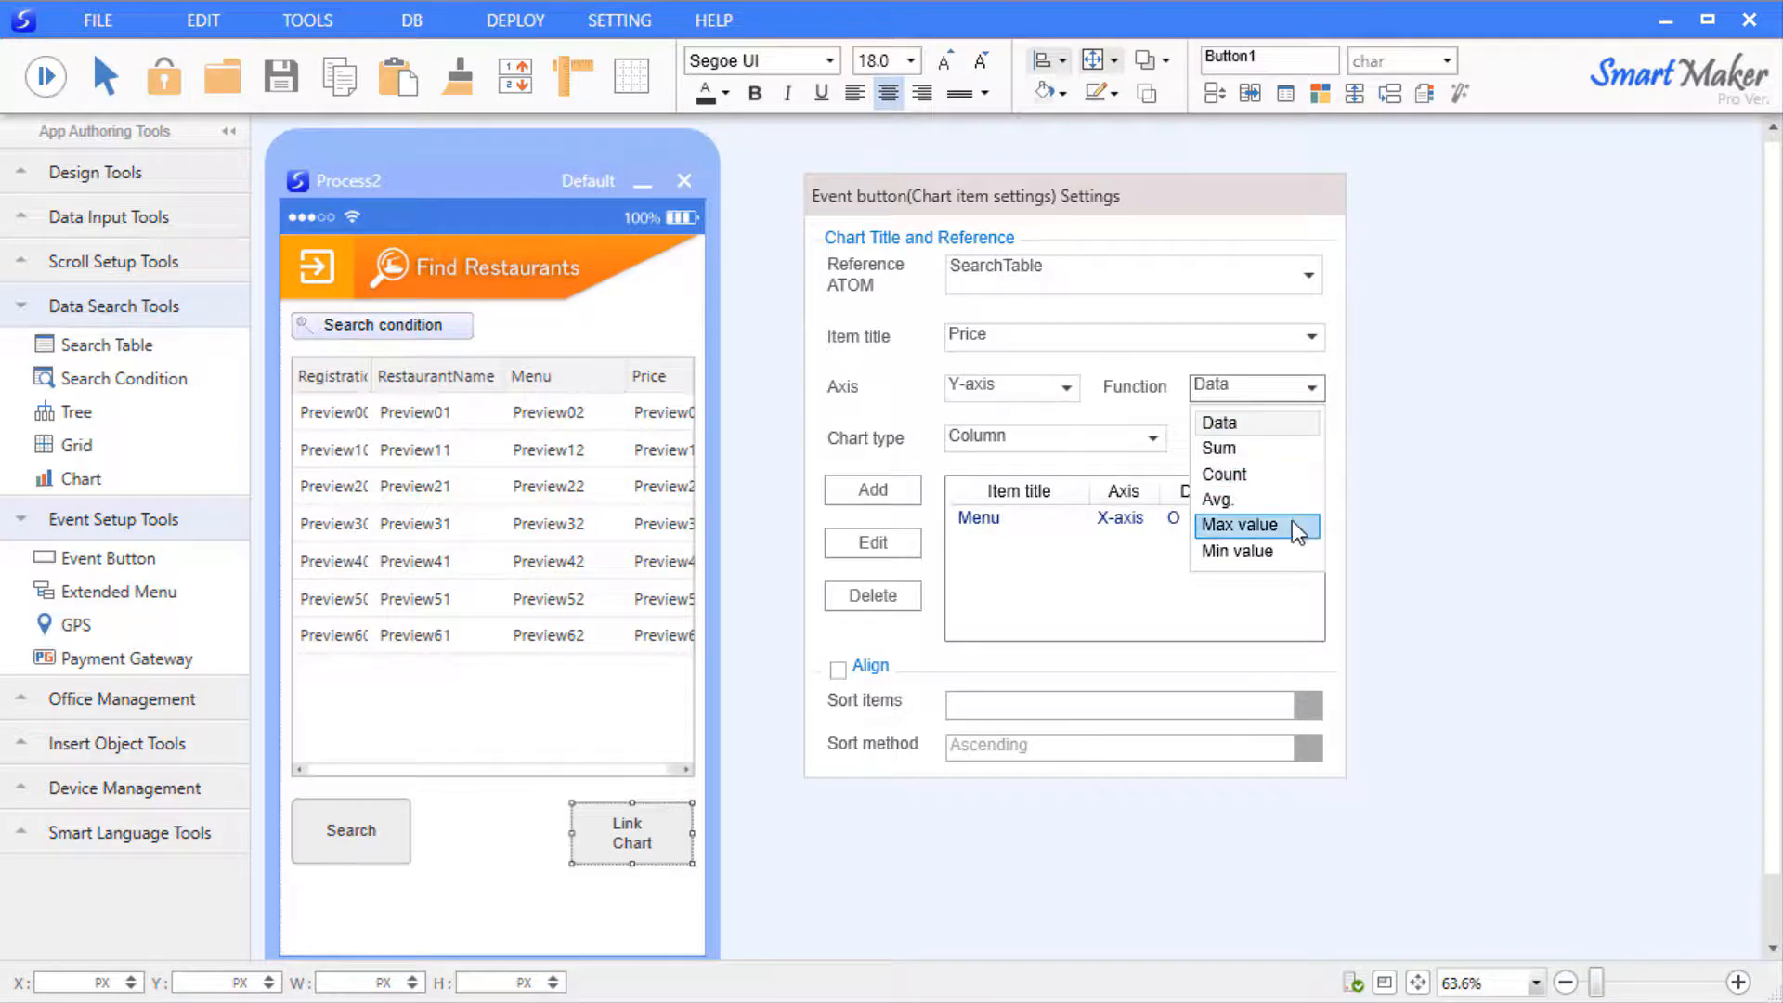
{"action": "left_click", "coordinate": [1291, 429]}
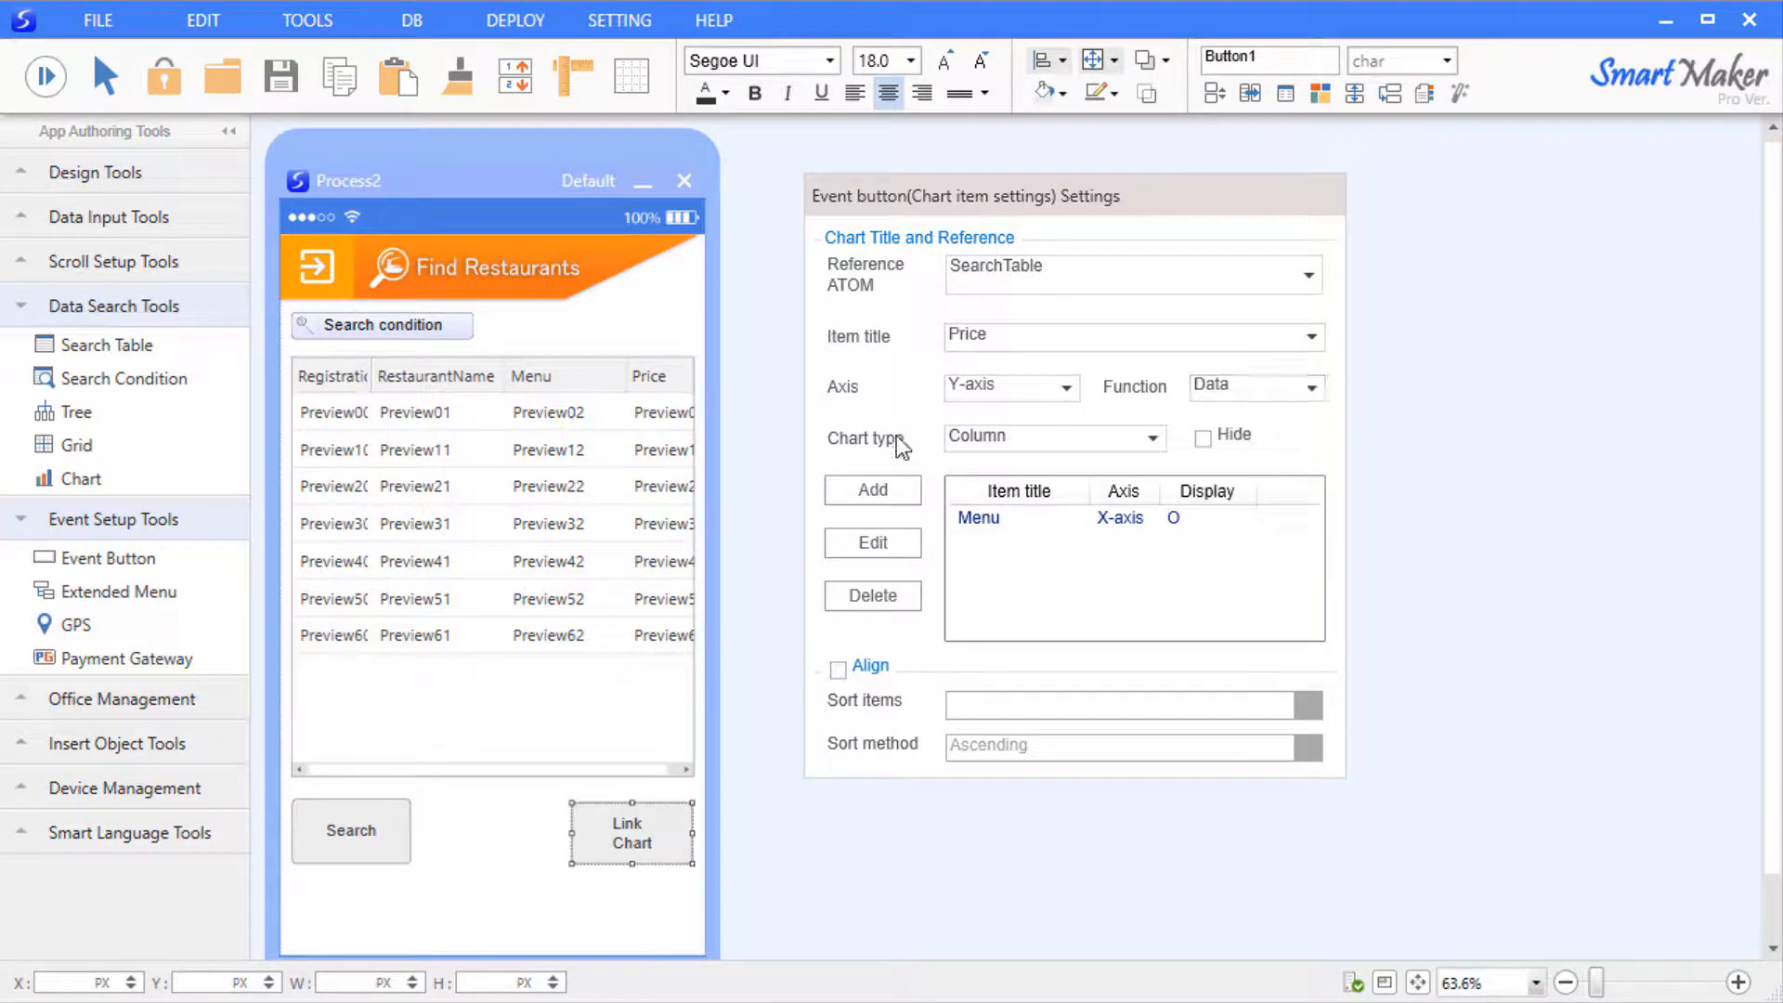
{"action": "left_click", "coordinate": [878, 492]}
{"action": "left_click", "coordinate": [1142, 599]}
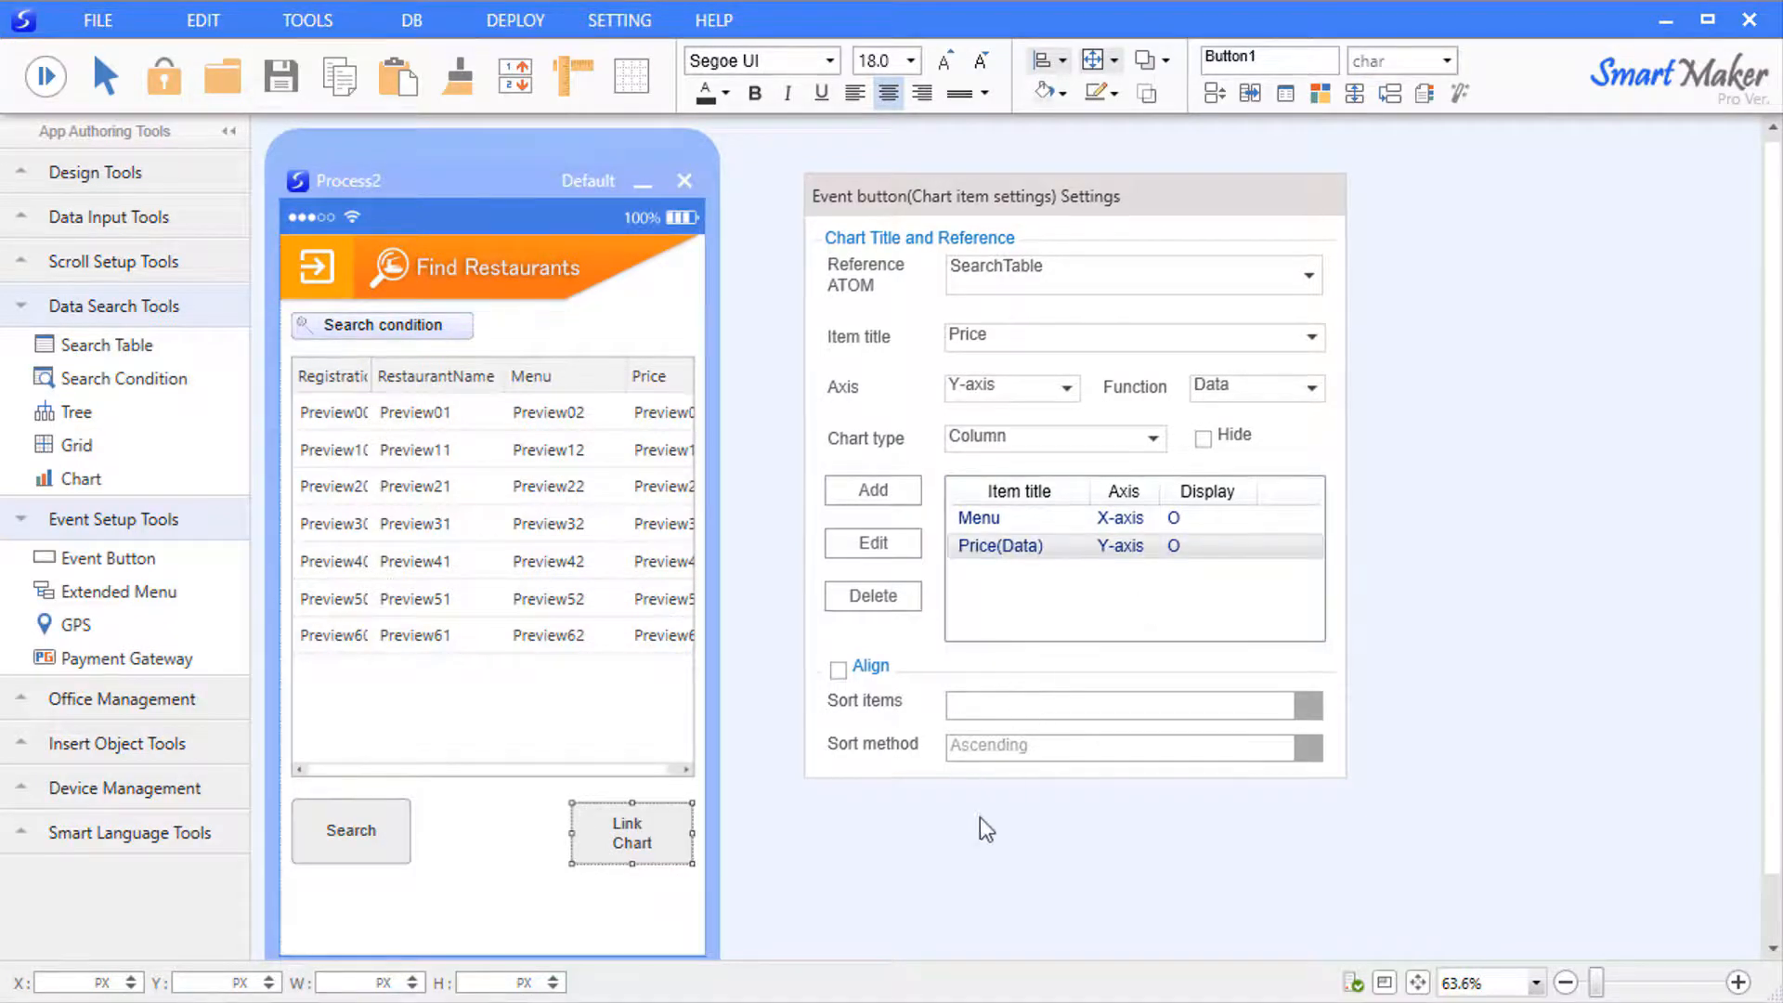
{"action": "left_click", "coordinate": [979, 828]}
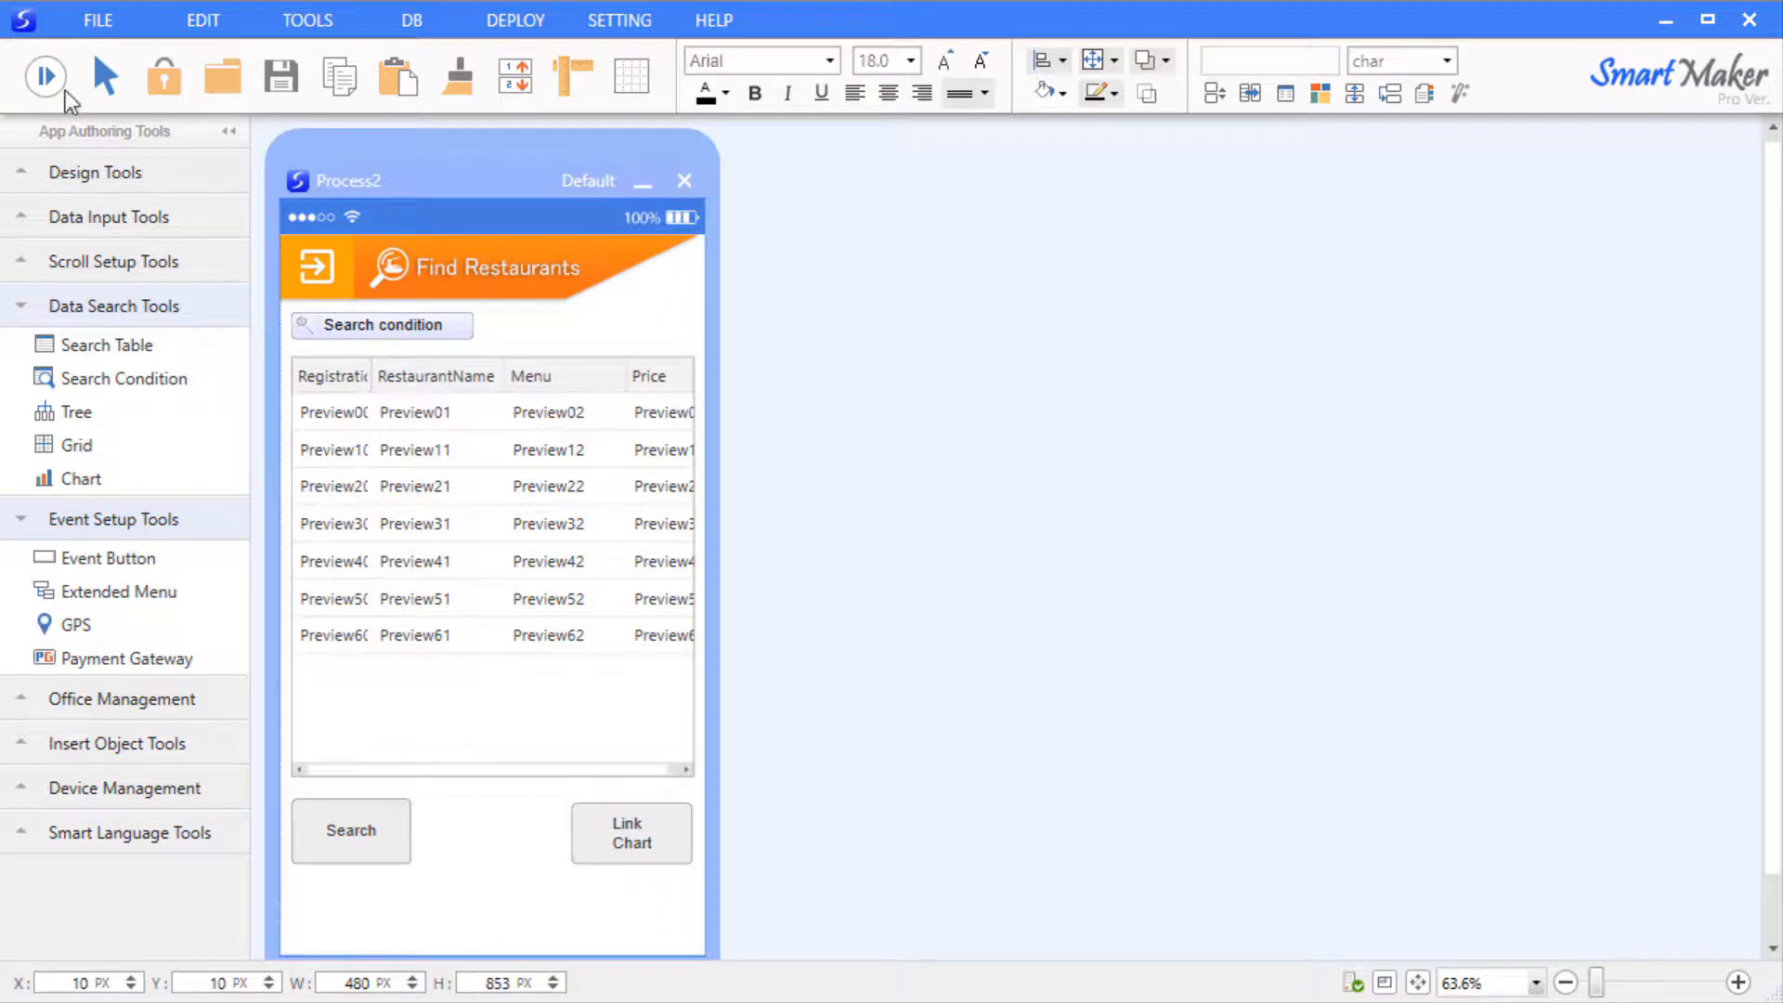
Run the form, search all restaurant records, and display them in the link chart
{"action": "left_click", "coordinate": [54, 86]}
{"action": "left_click", "coordinate": [344, 855]}
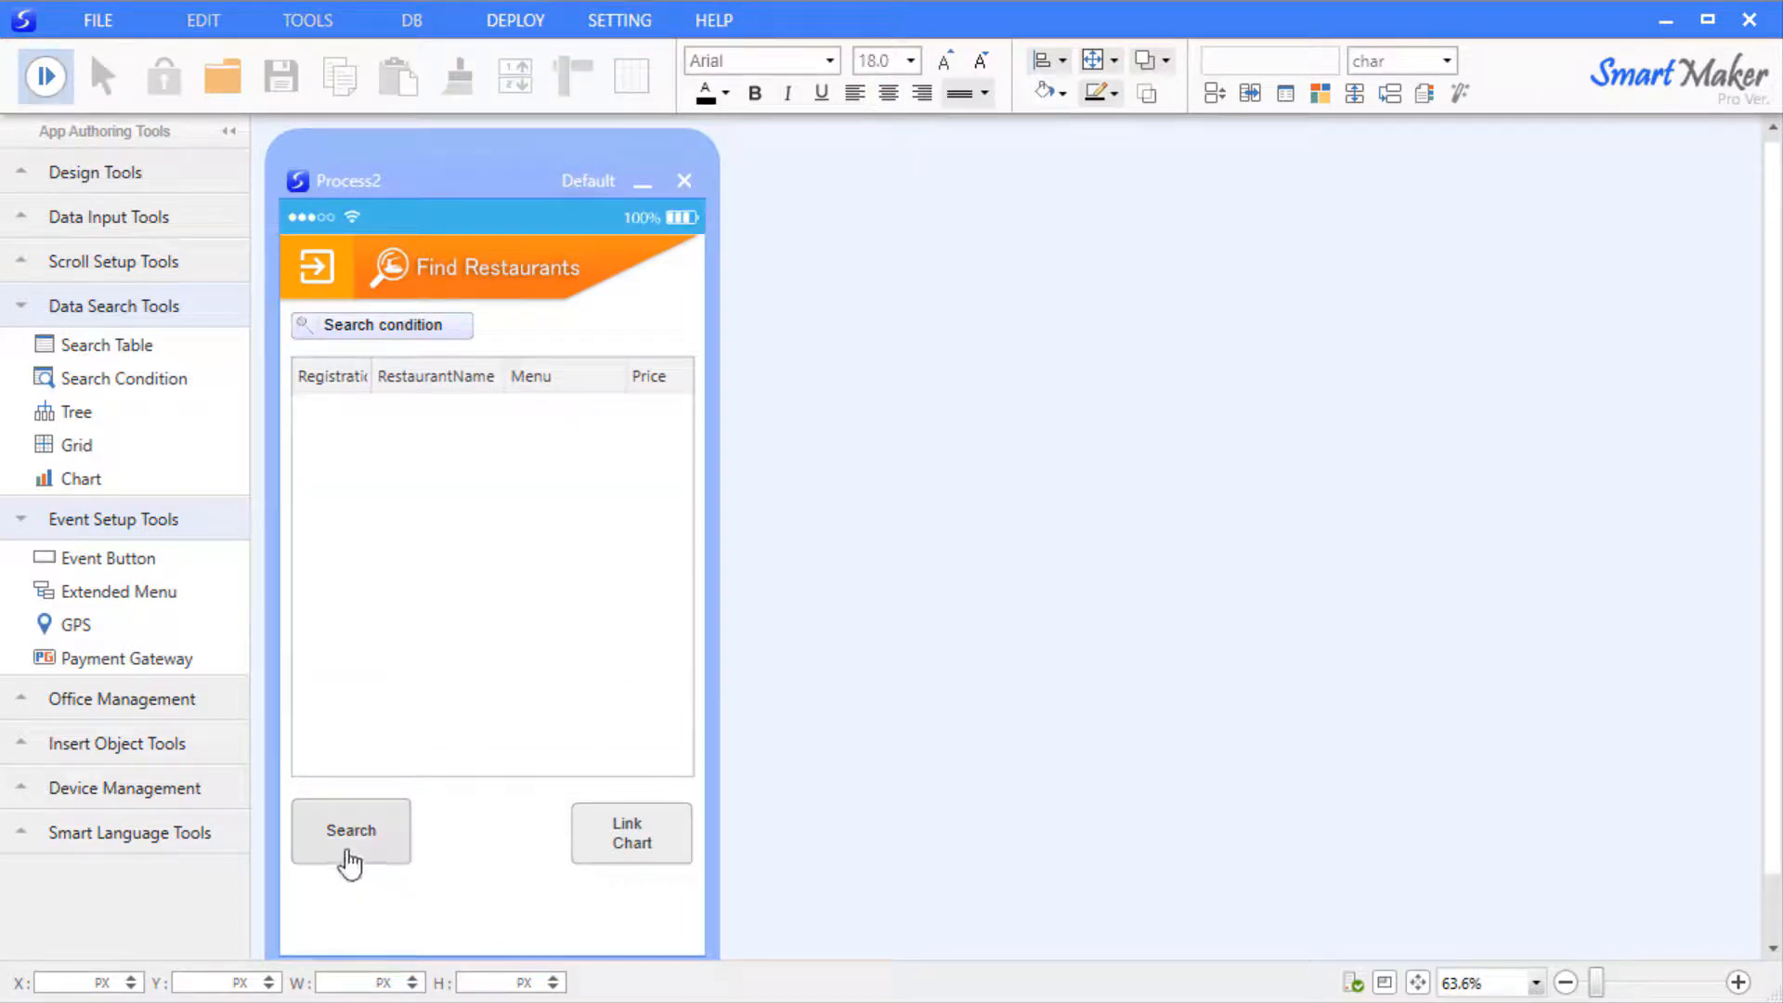
{"action": "left_click", "coordinate": [637, 860]}
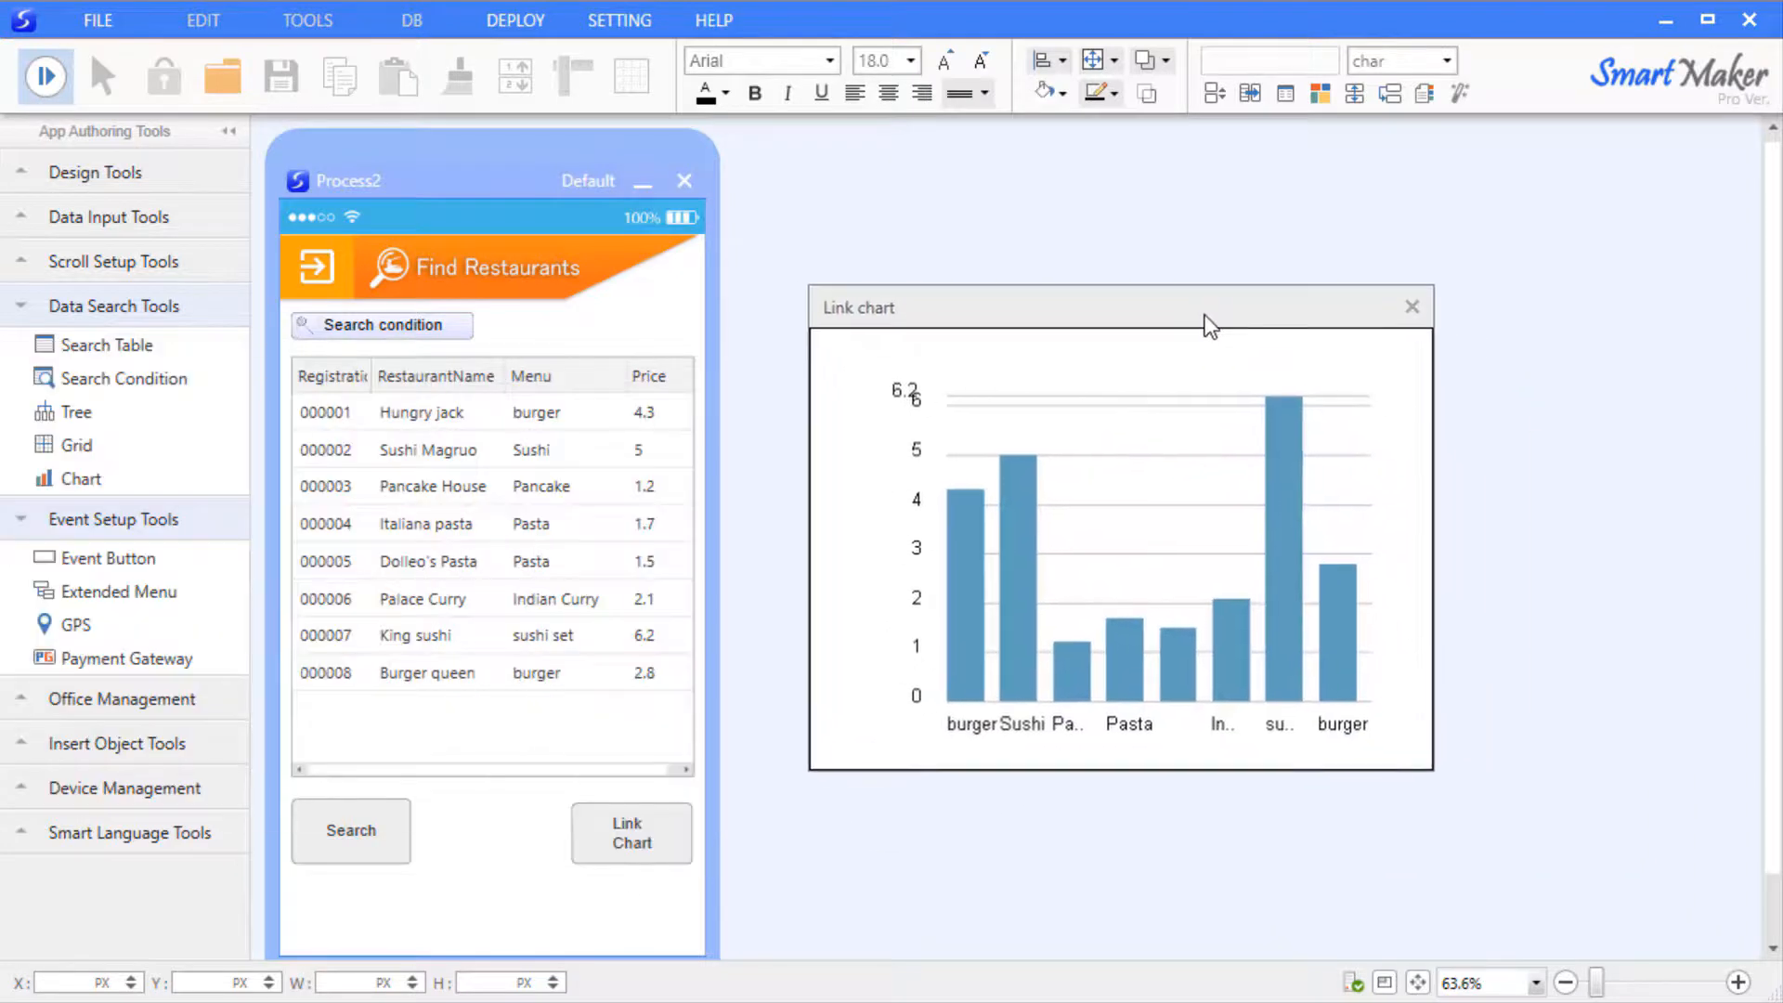
Display the link chart in 3D, change its type to Line, and switch it back to 2D
{"action": "right_click", "coordinate": [1150, 517]}
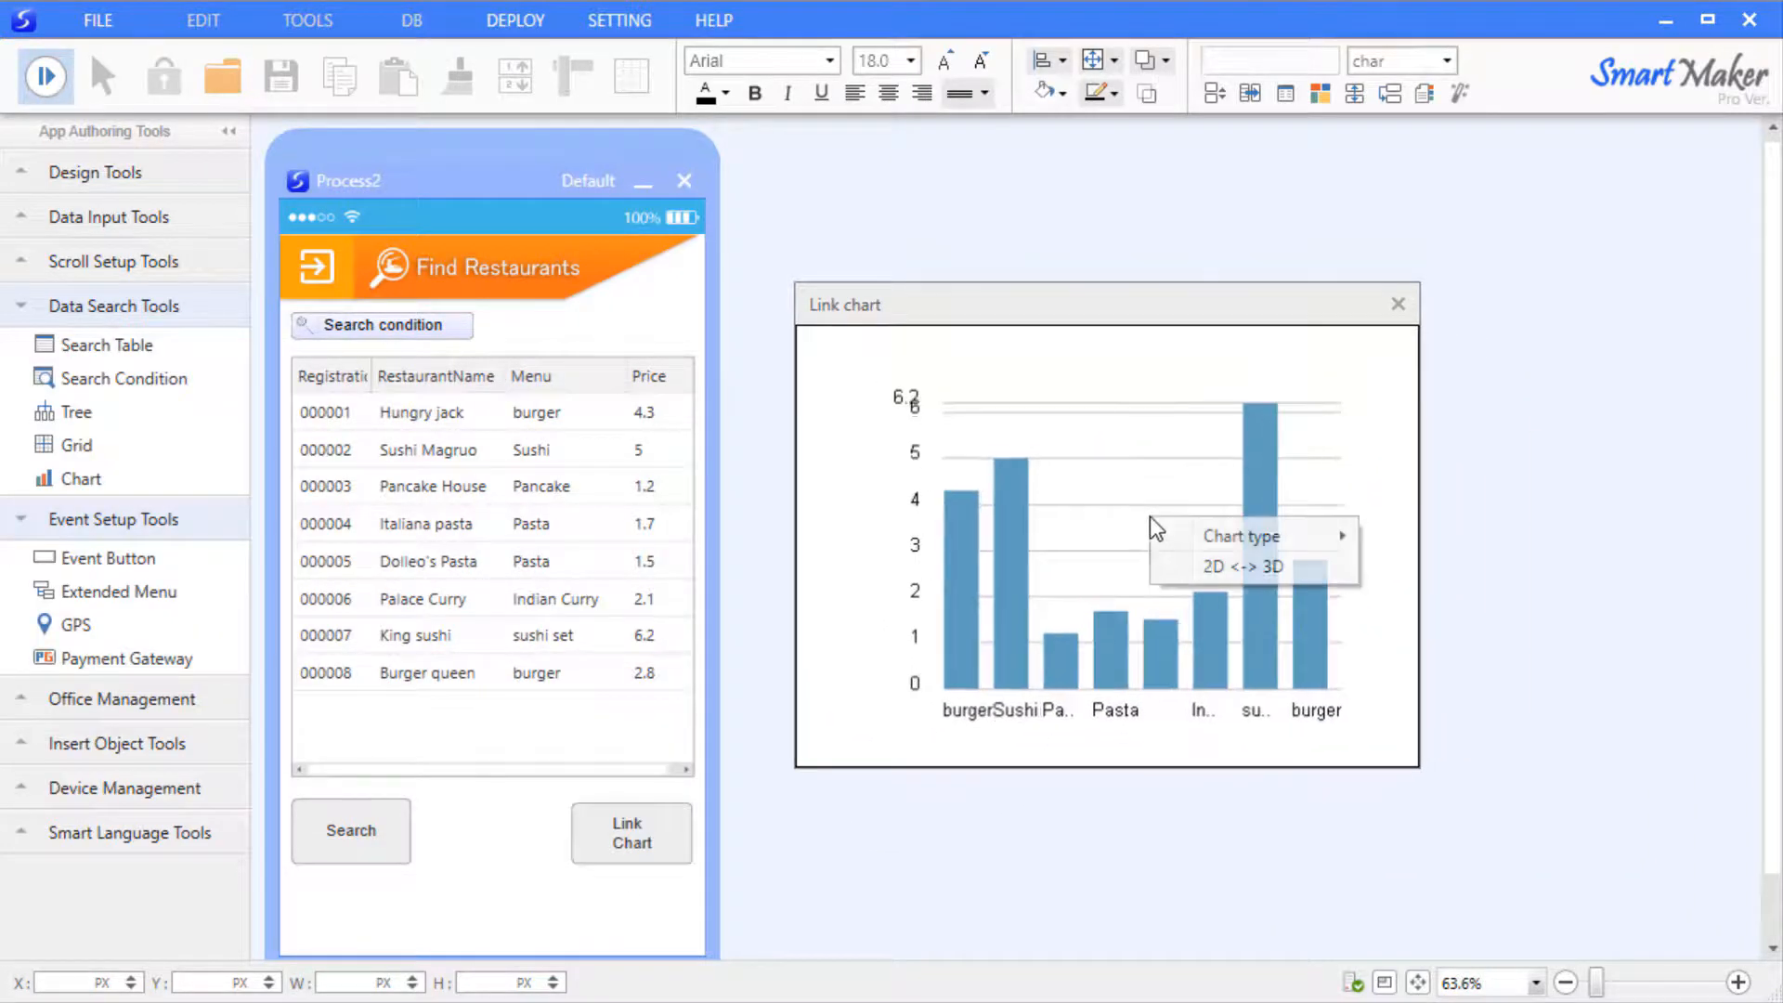
{"action": "left_click", "coordinate": [1130, 513]}
{"action": "right_click", "coordinate": [1110, 405]}
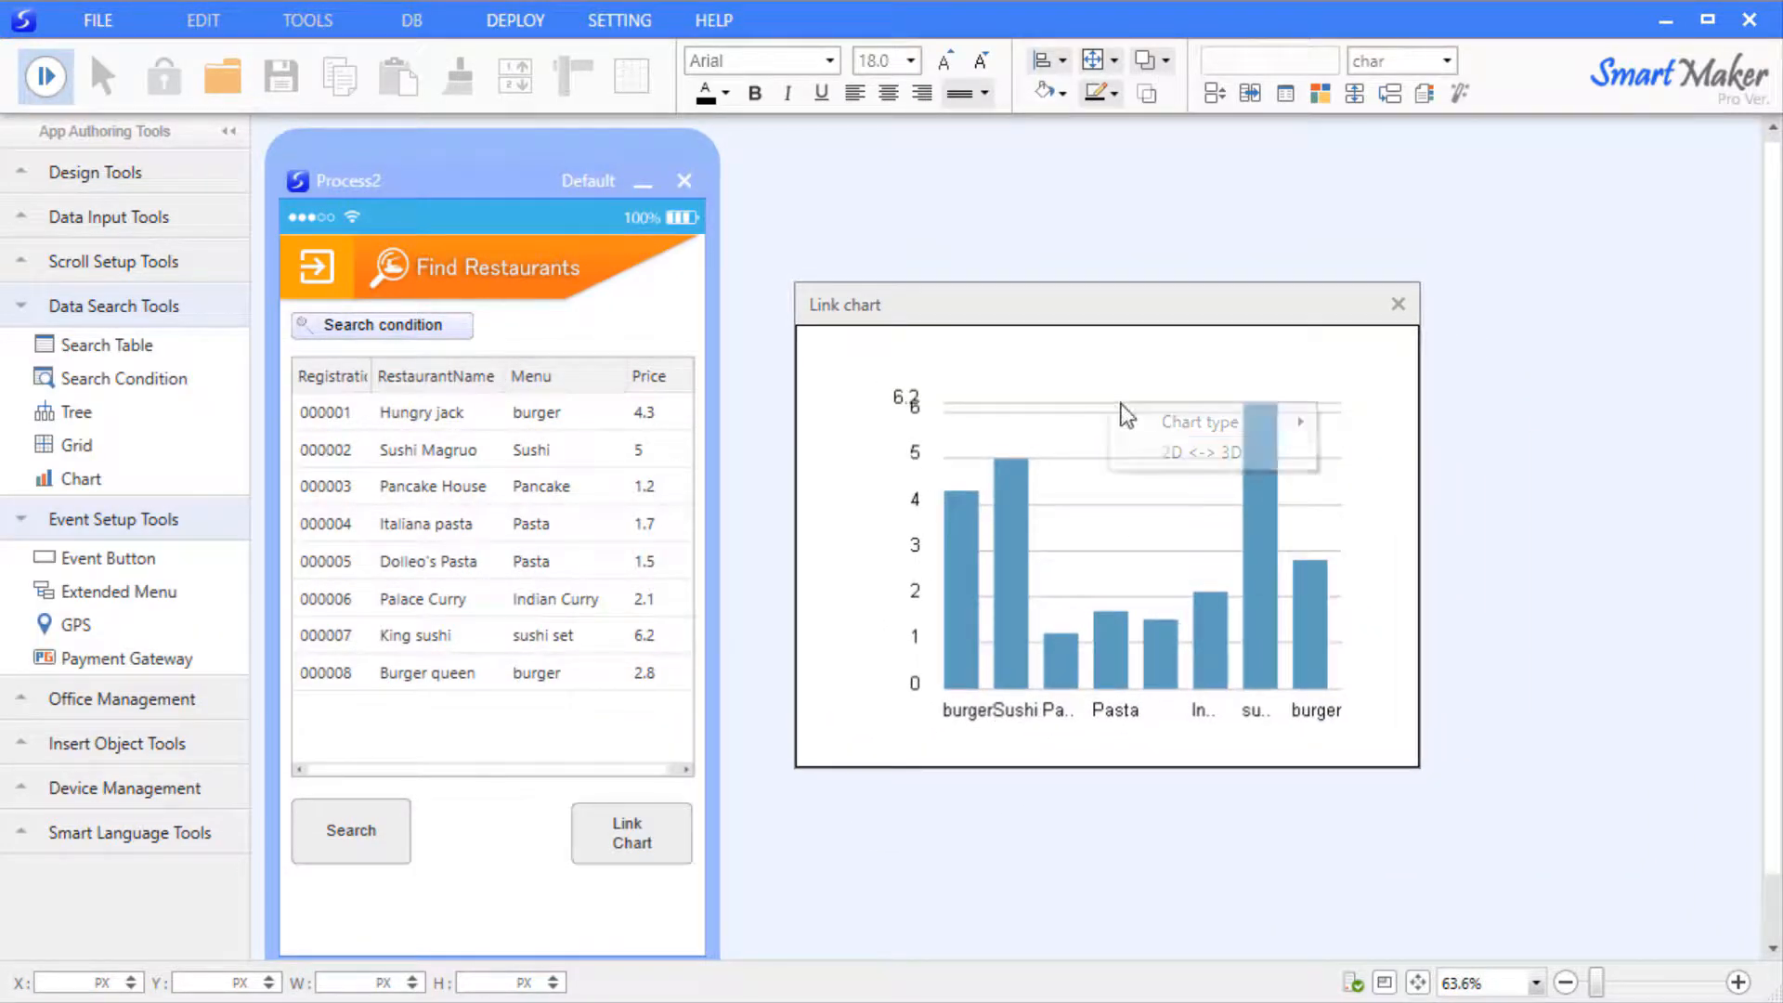
{"action": "left_click", "coordinate": [1141, 445]}
{"action": "right_click", "coordinate": [1095, 448]}
{"action": "mouse_move", "coordinate": [1213, 459]}
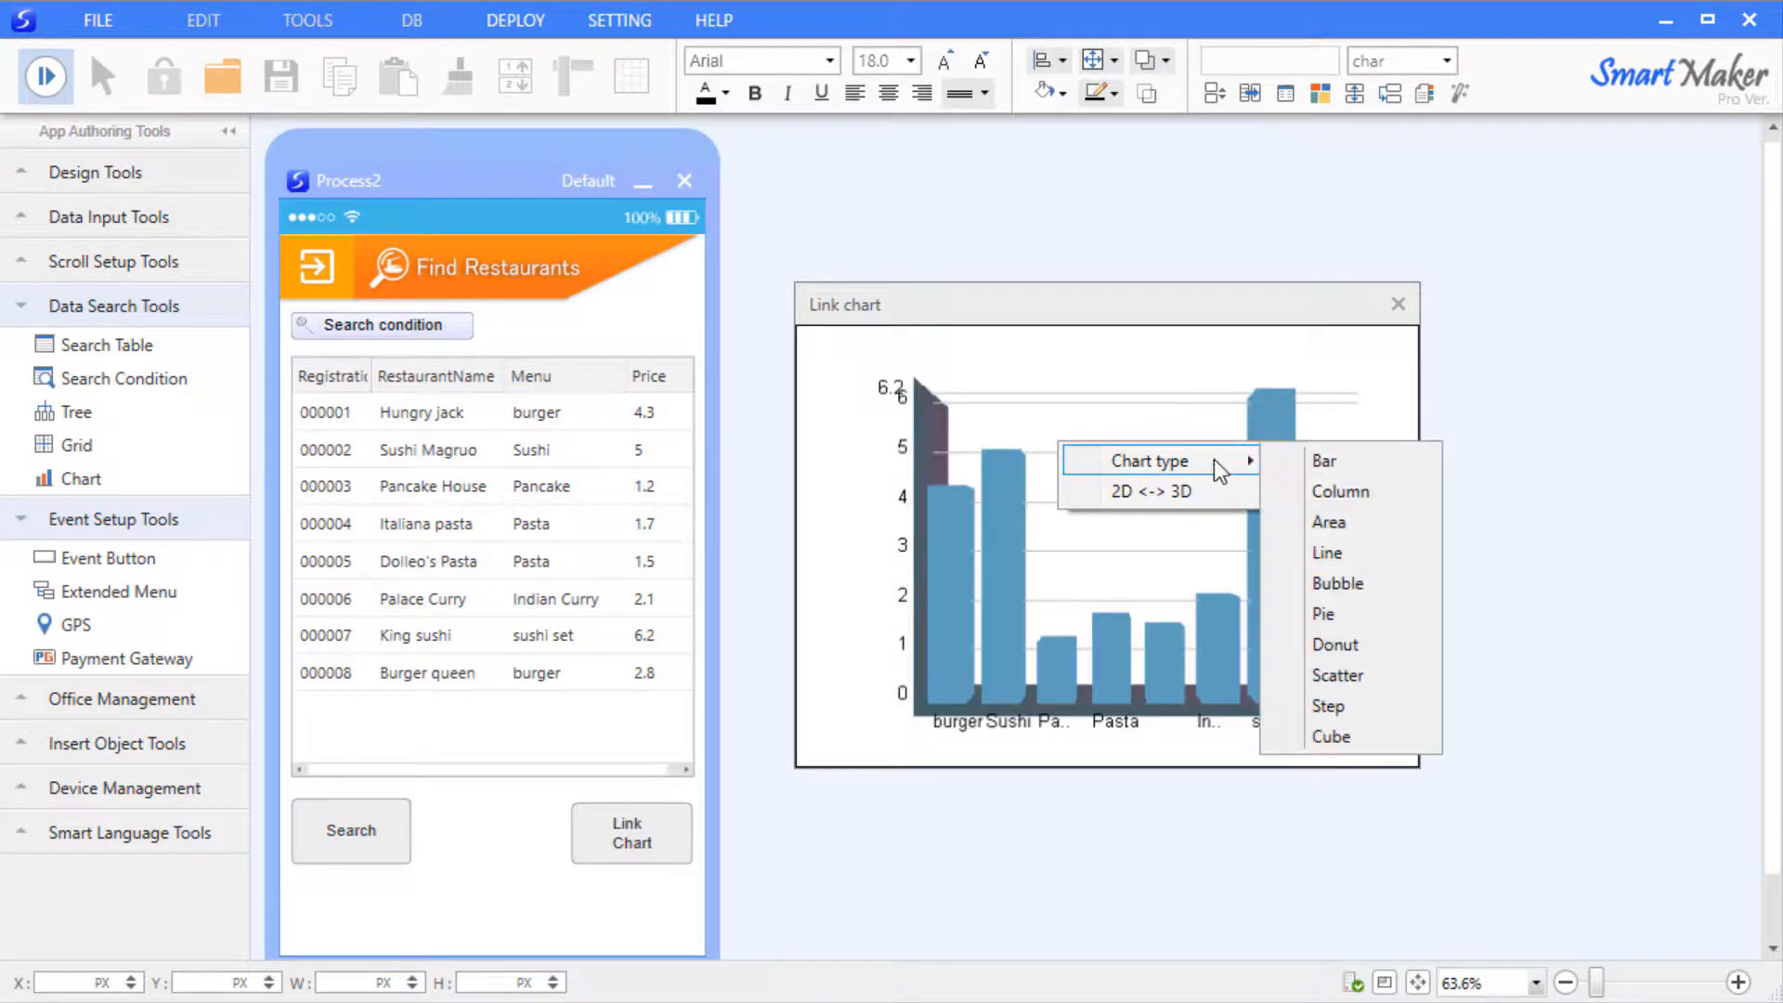
{"action": "left_click", "coordinate": [1362, 552]}
{"action": "right_click", "coordinate": [1207, 502]}
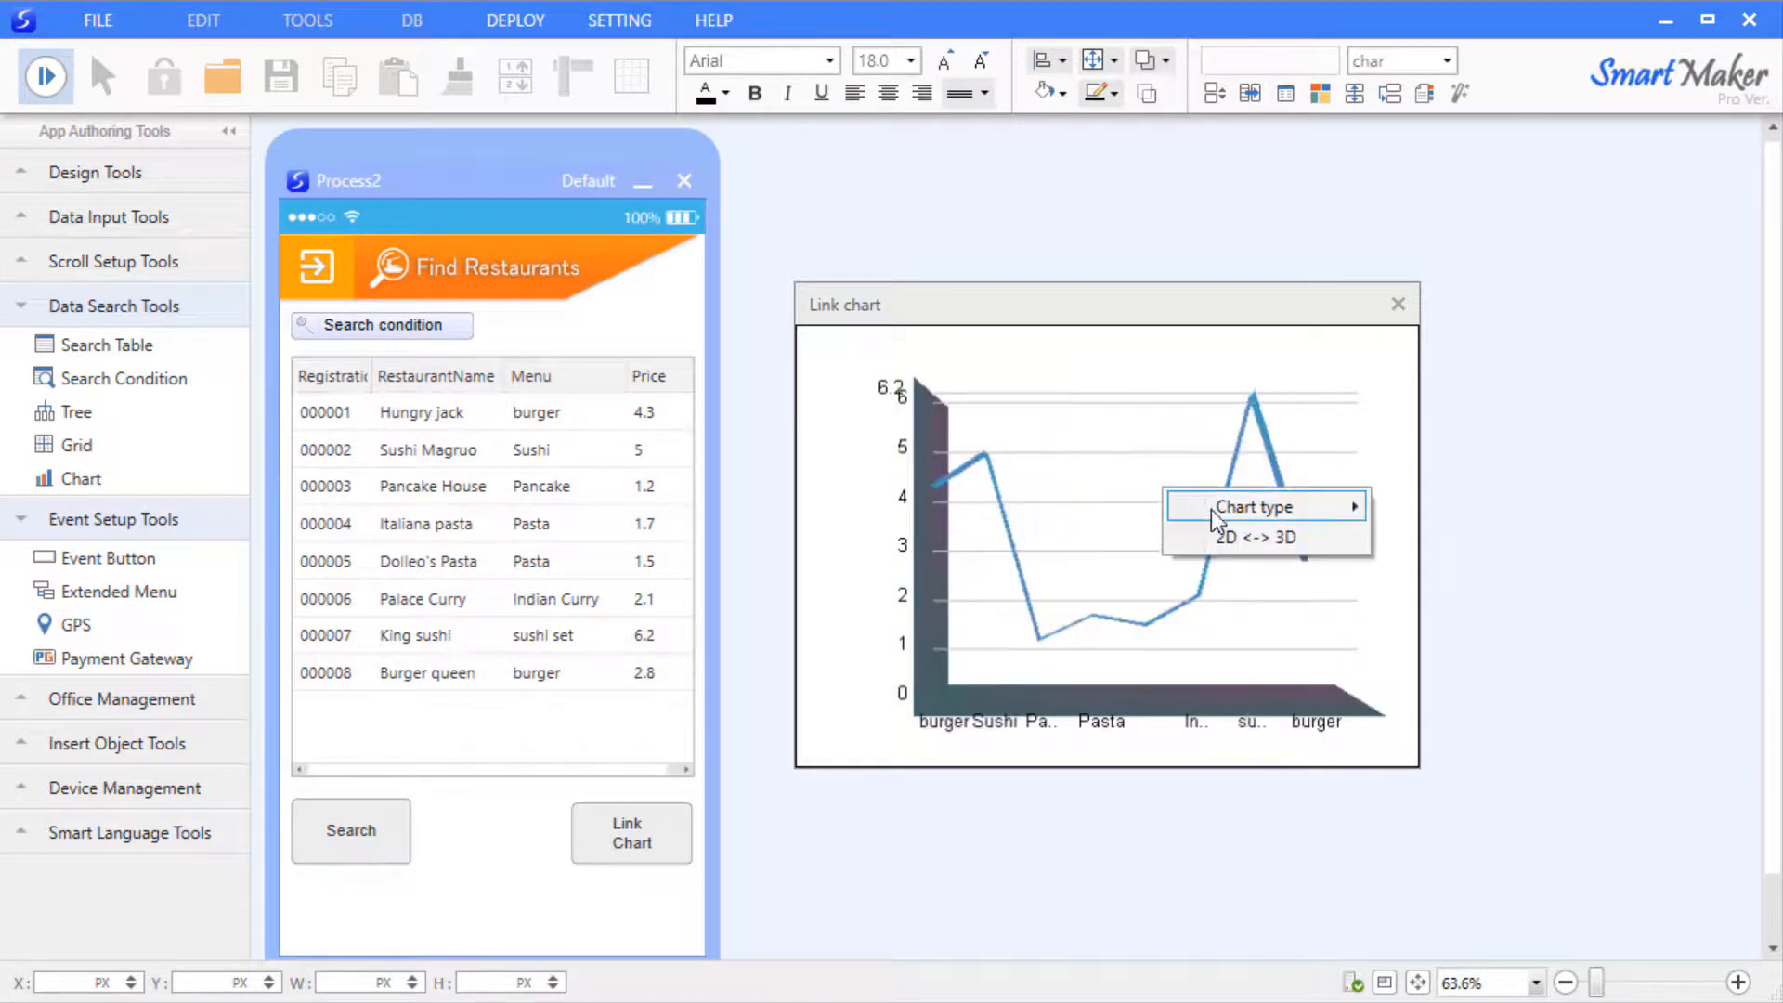
{"action": "left_click", "coordinate": [1228, 533]}
Try the Donut and Cube types on the link chart, close it, and return to authoring mode
{"action": "right_click", "coordinate": [1080, 436]}
{"action": "mouse_move", "coordinate": [1189, 451]}
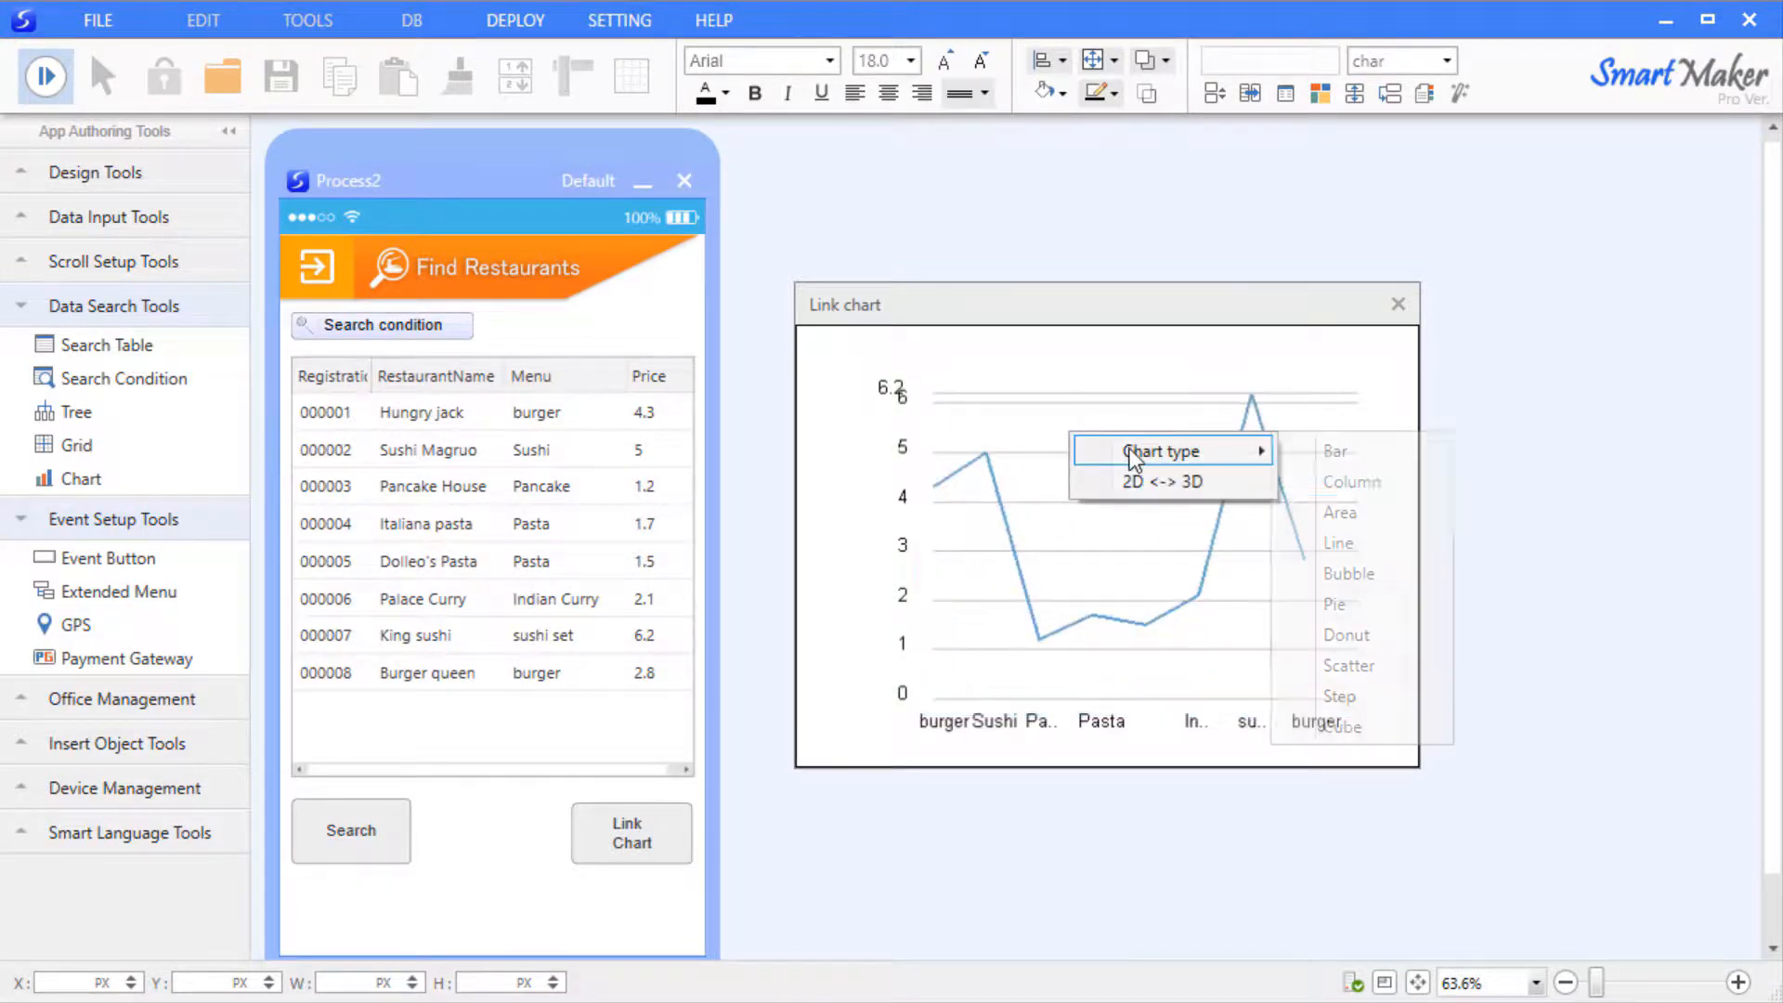
{"action": "left_click", "coordinate": [1384, 627]}
{"action": "right_click", "coordinate": [1207, 398]}
{"action": "mouse_move", "coordinate": [1319, 414]}
{"action": "left_click", "coordinate": [1510, 694]}
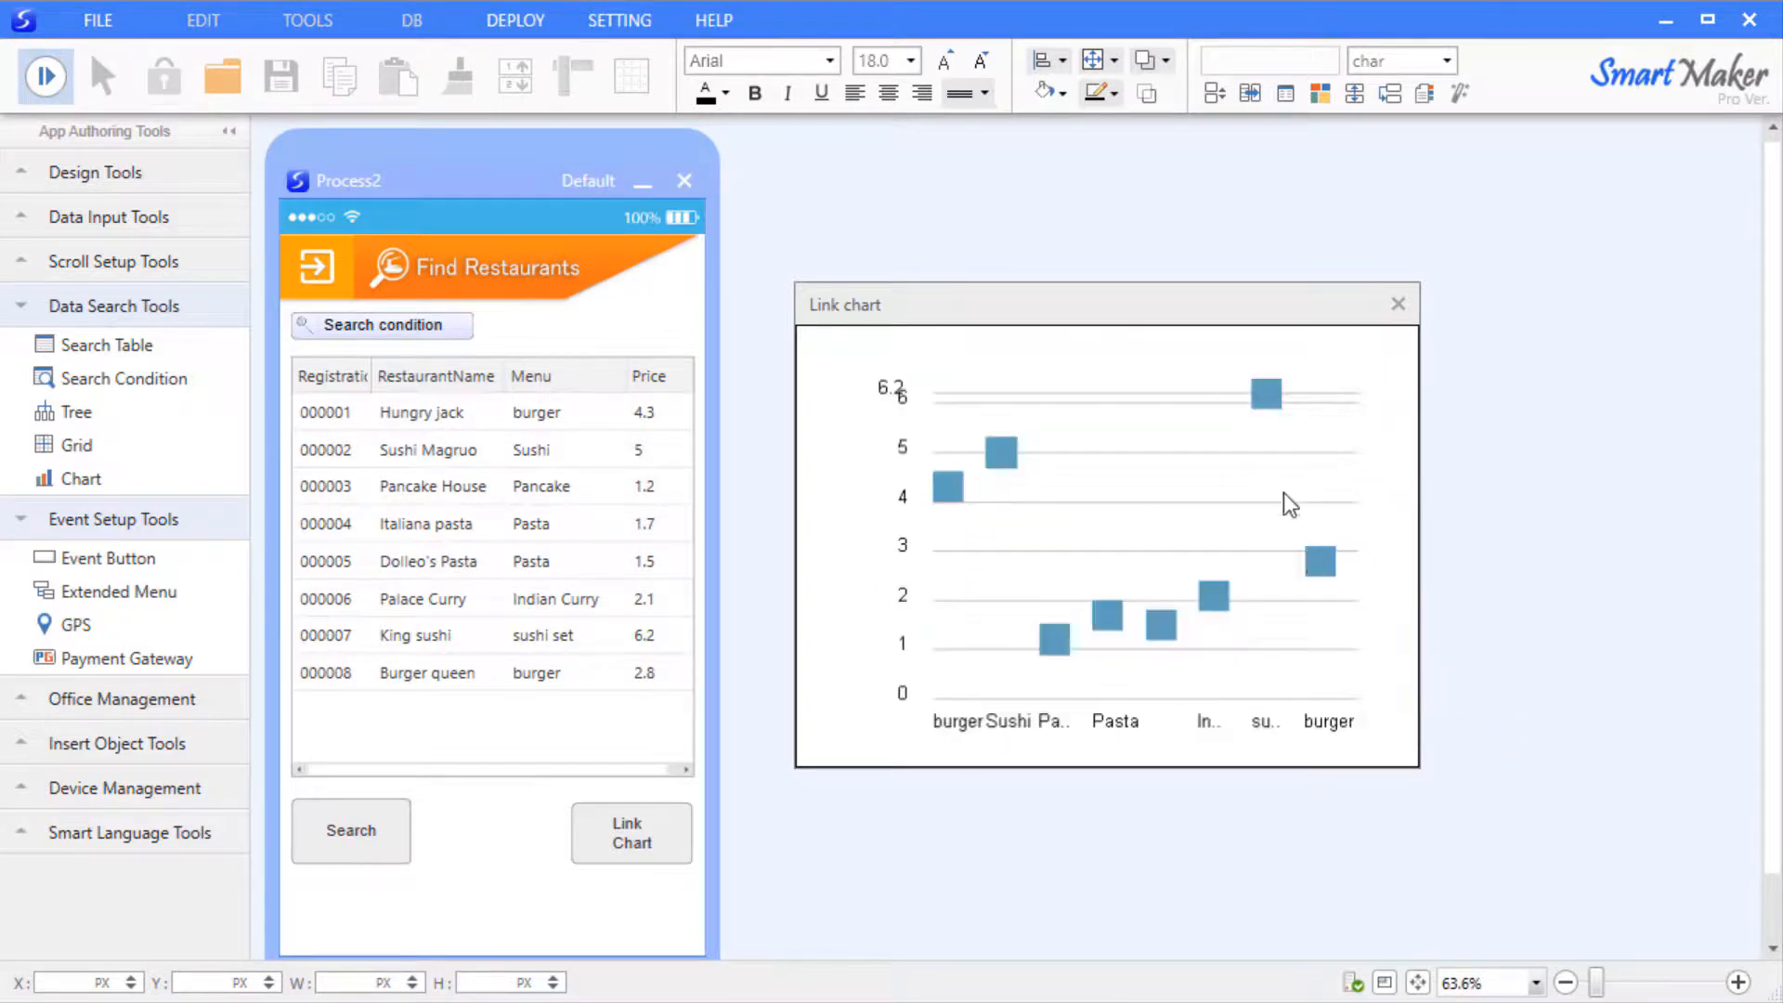
{"action": "left_click", "coordinate": [1397, 304]}
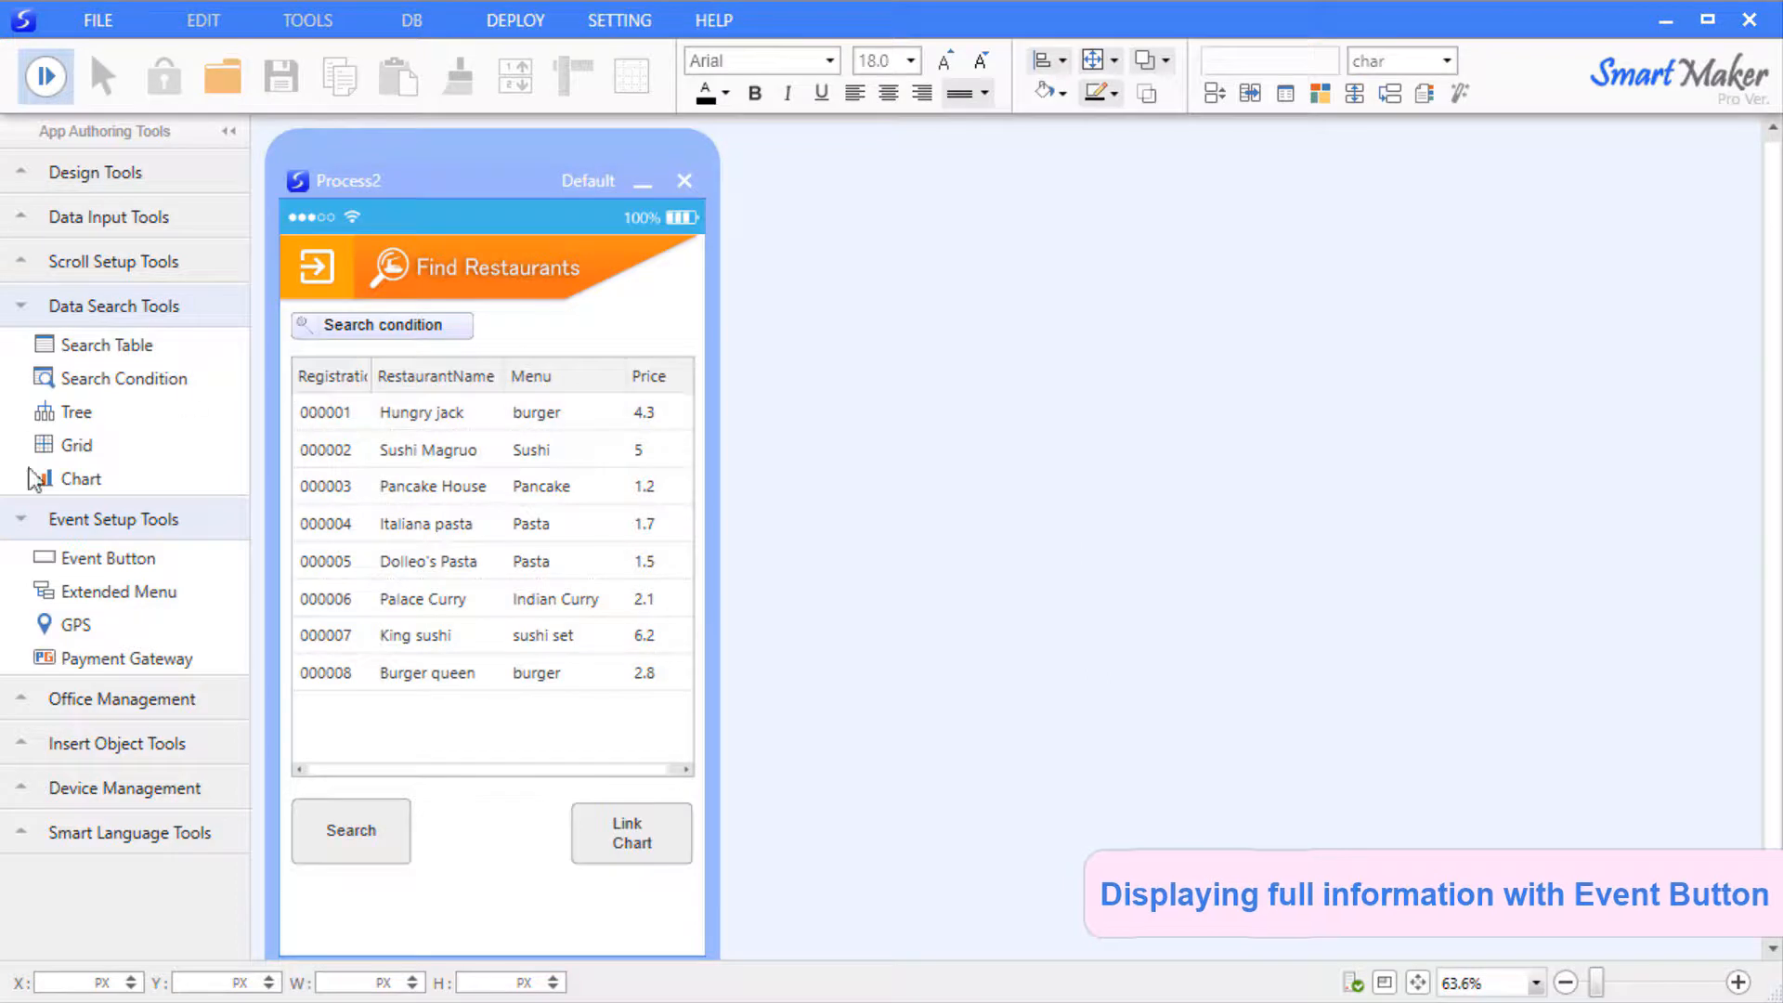
{"action": "left_click", "coordinate": [55, 90]}
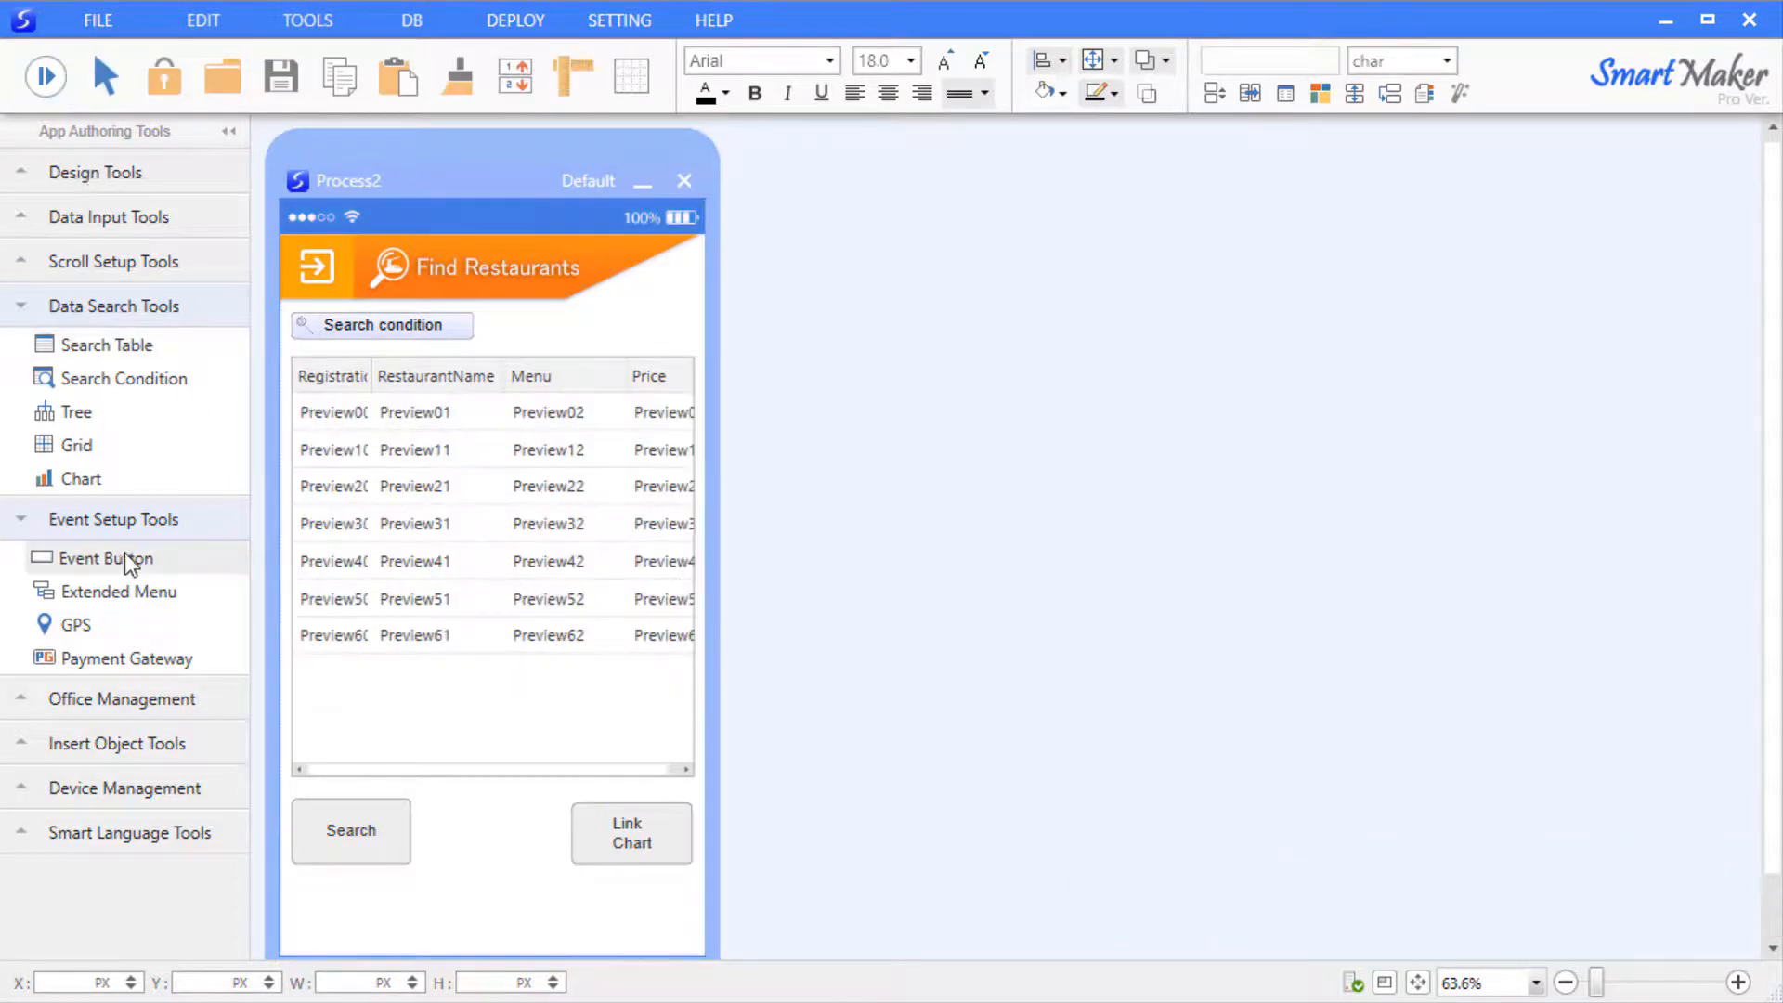
Add an event button between Search and Link Chart, and set its event to Full form with the Search table link style
{"action": "left_click_drag", "start_coordinate": [124, 553], "coordinate": [554, 864]}
{"action": "right_click", "coordinate": [479, 846]}
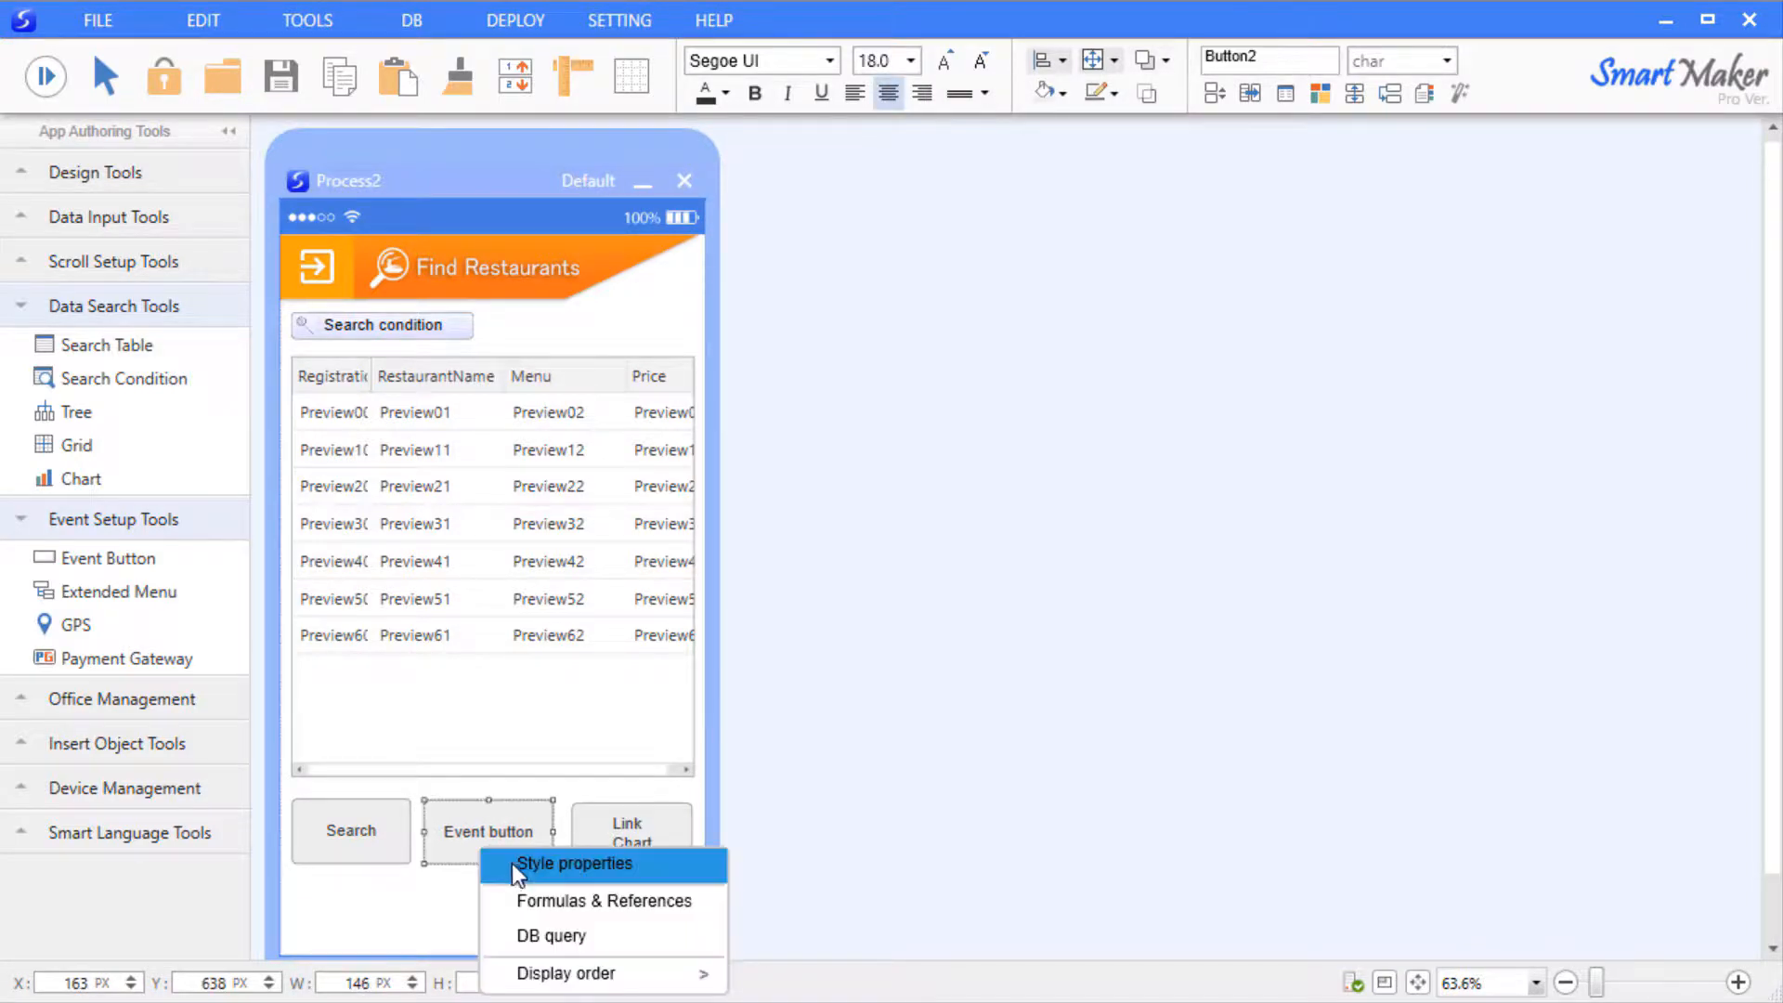
{"action": "left_click", "coordinate": [517, 868]}
{"action": "left_click_drag", "start_coordinate": [844, 505], "coordinate": [1088, 228]}
{"action": "left_click", "coordinate": [1301, 333]}
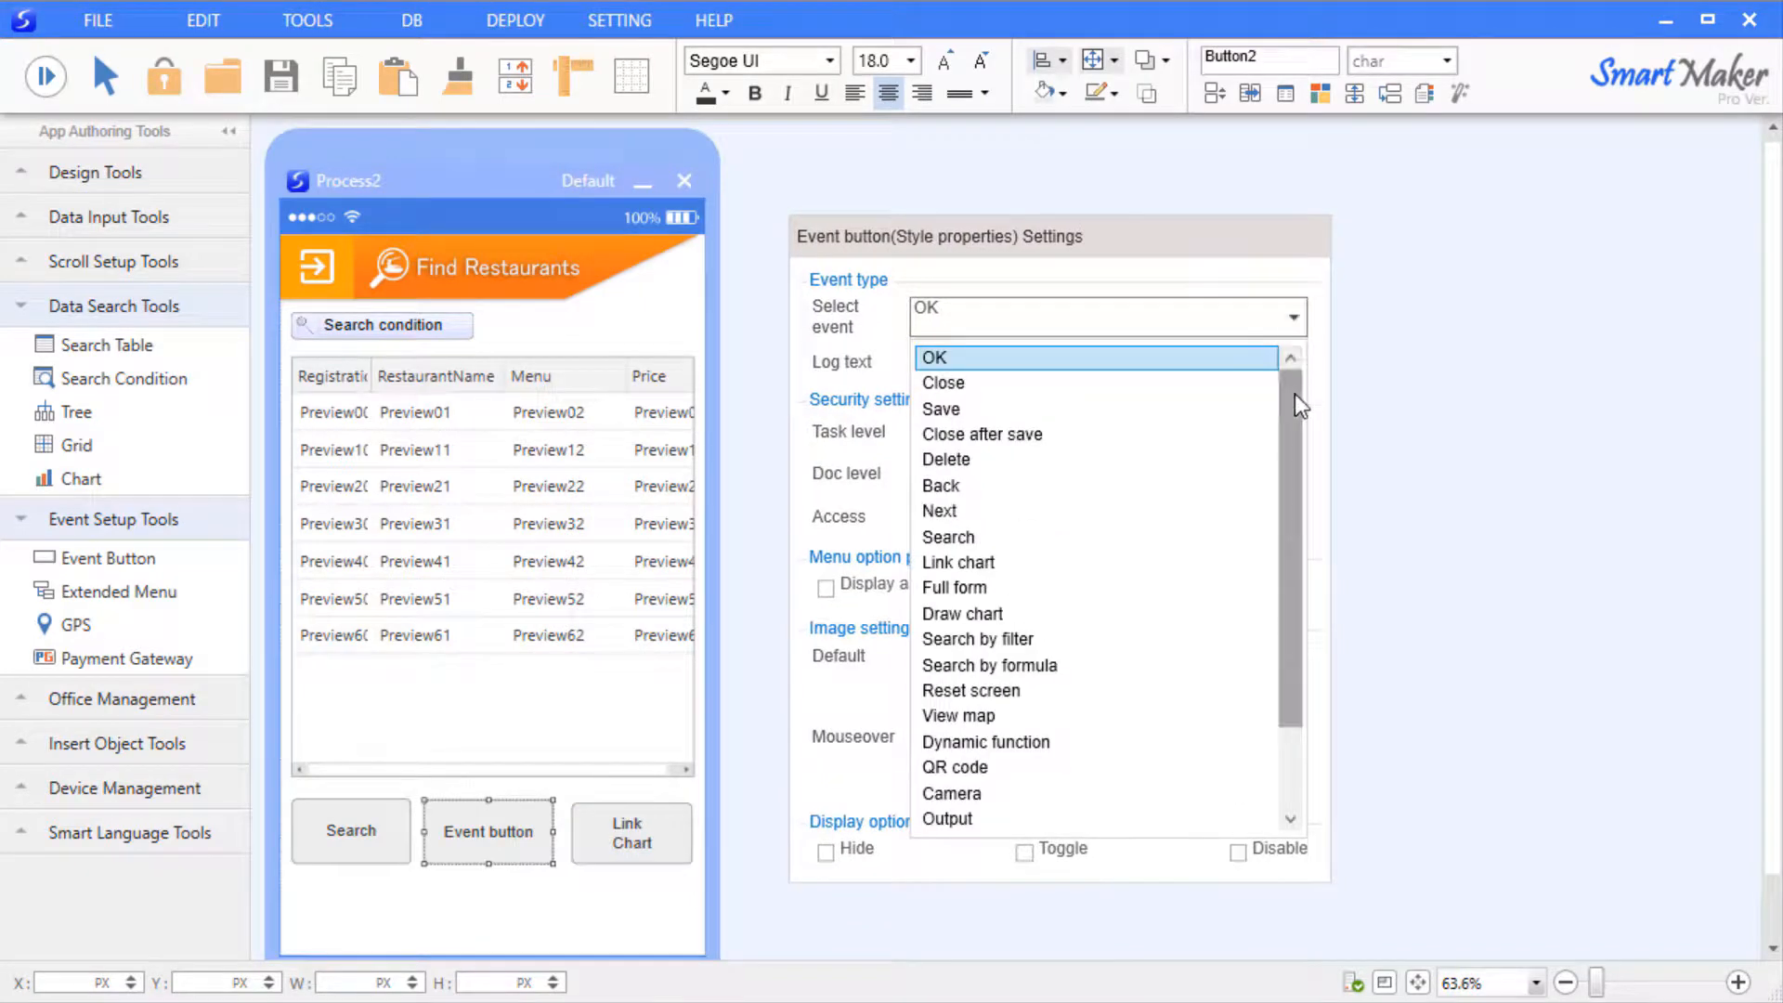
{"action": "left_click_drag", "start_coordinate": [1295, 398], "coordinate": [1295, 465]}
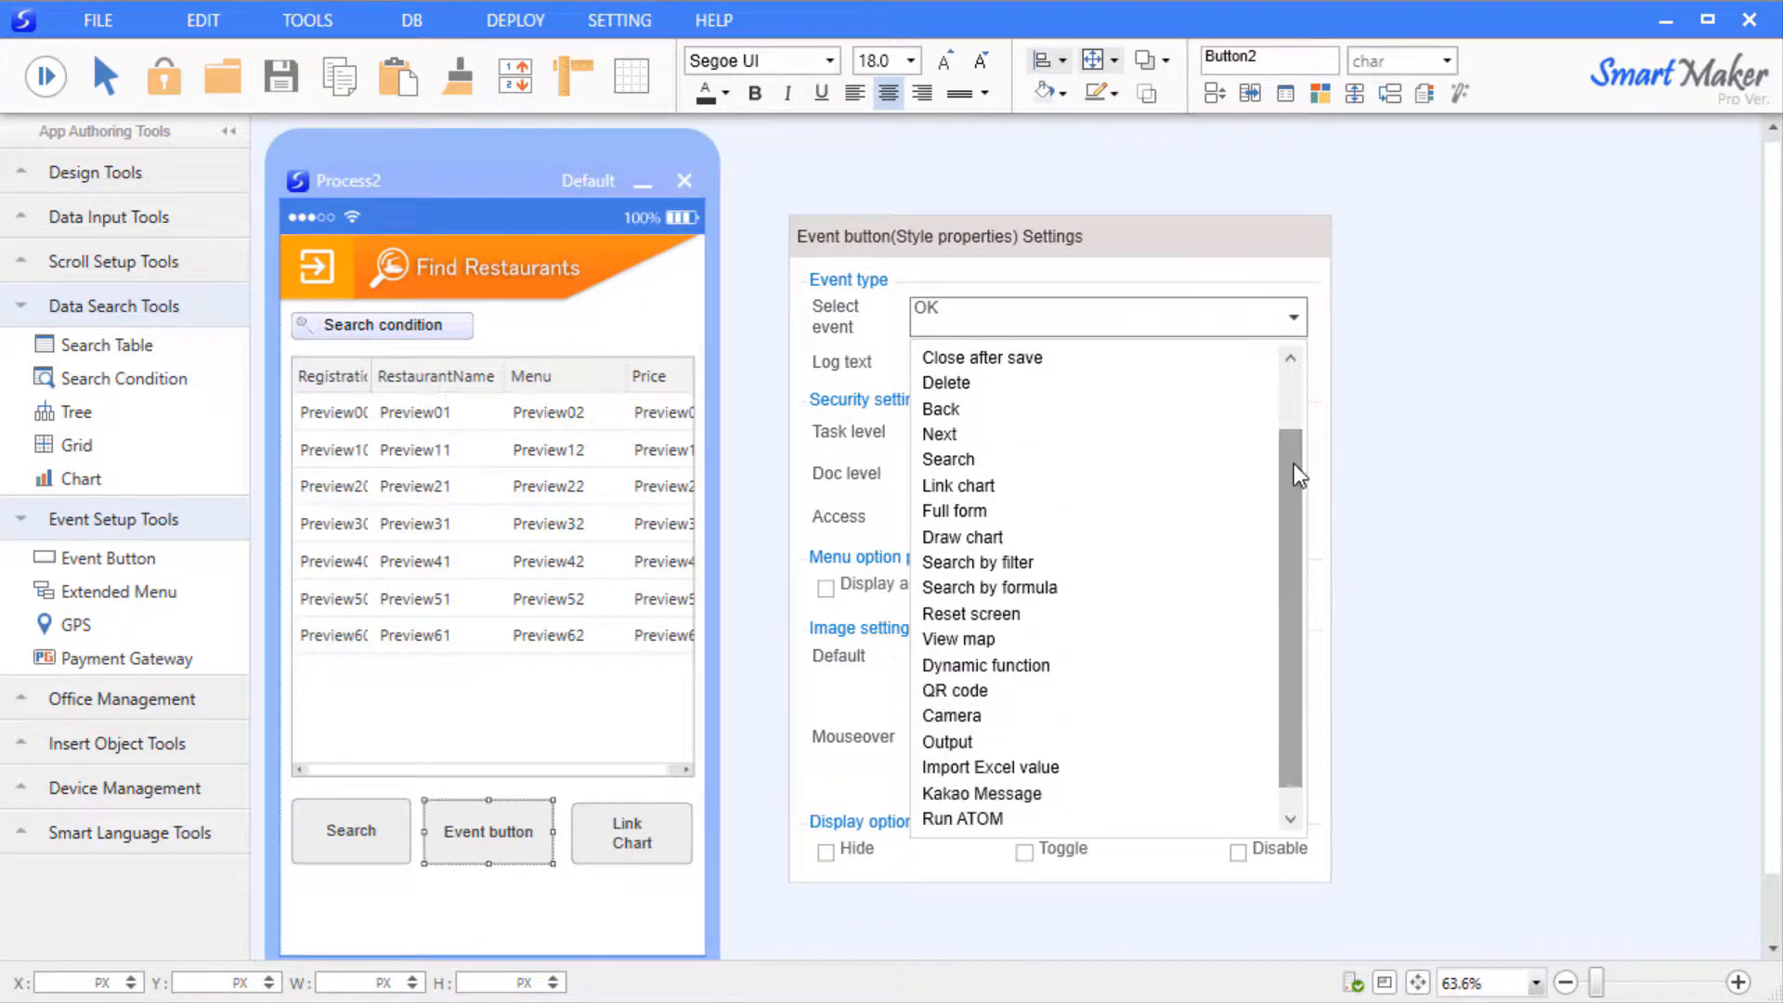
{"action": "left_click", "coordinate": [1078, 526]}
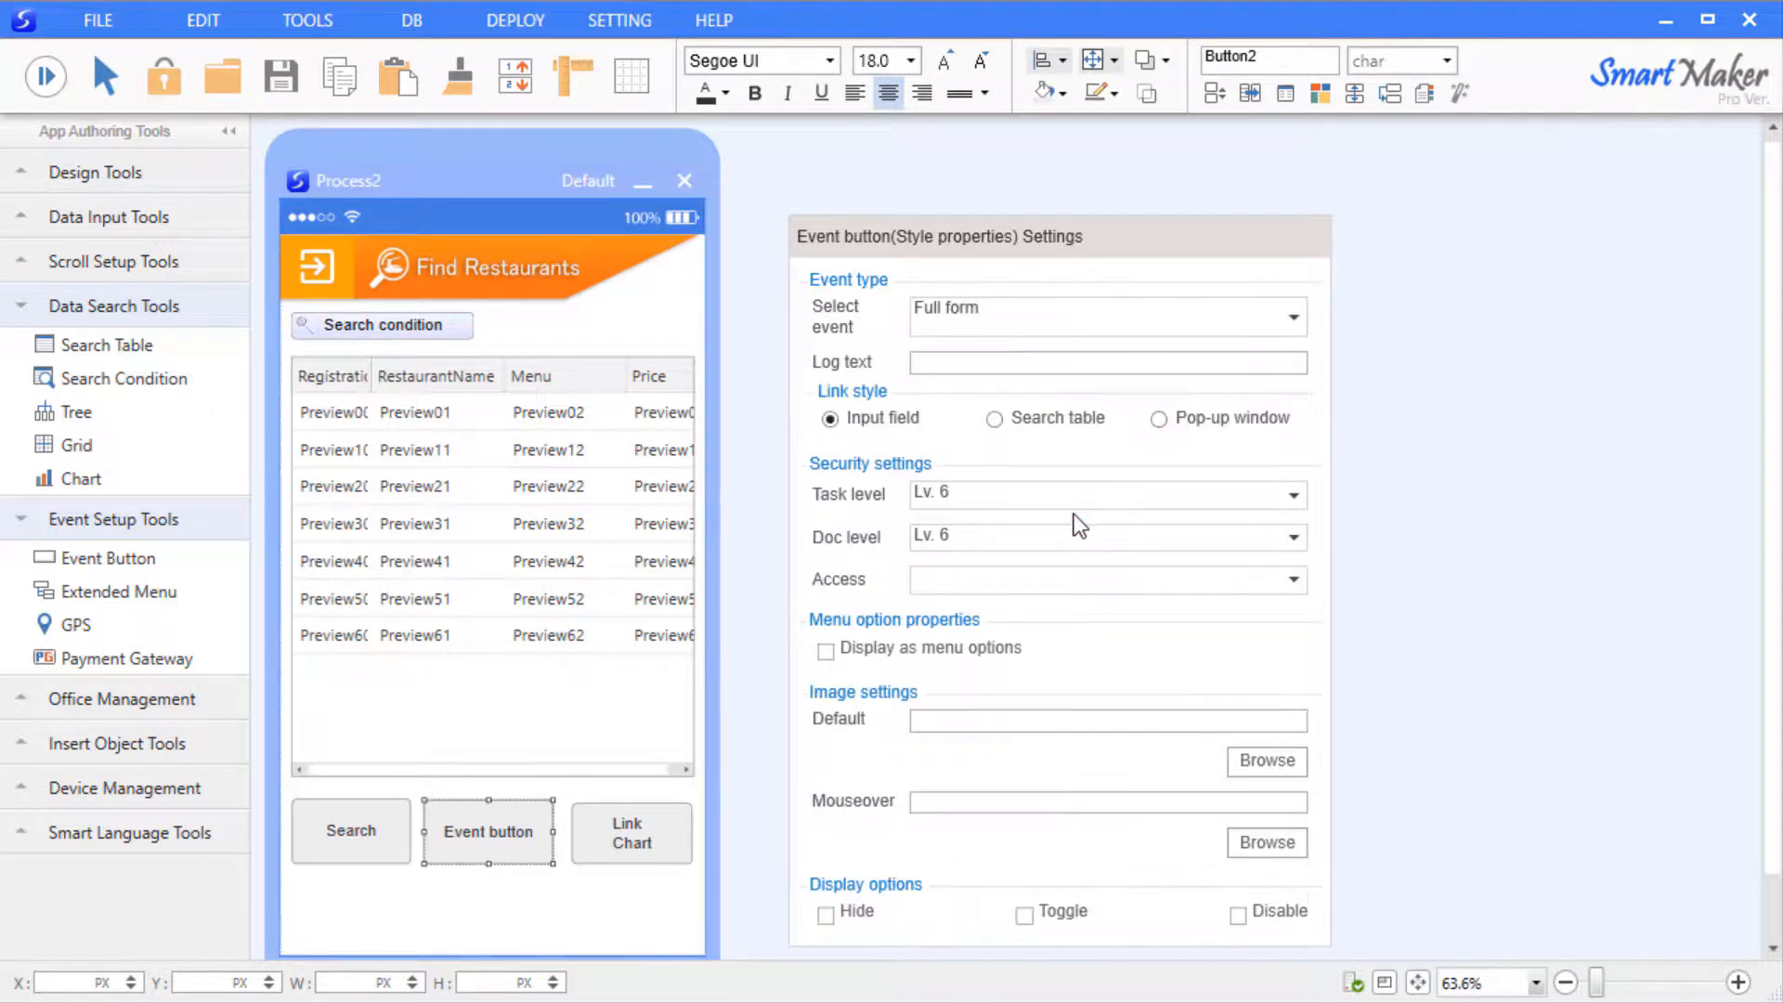
{"action": "left_click", "coordinate": [996, 420]}
{"action": "left_click", "coordinate": [1549, 487]}
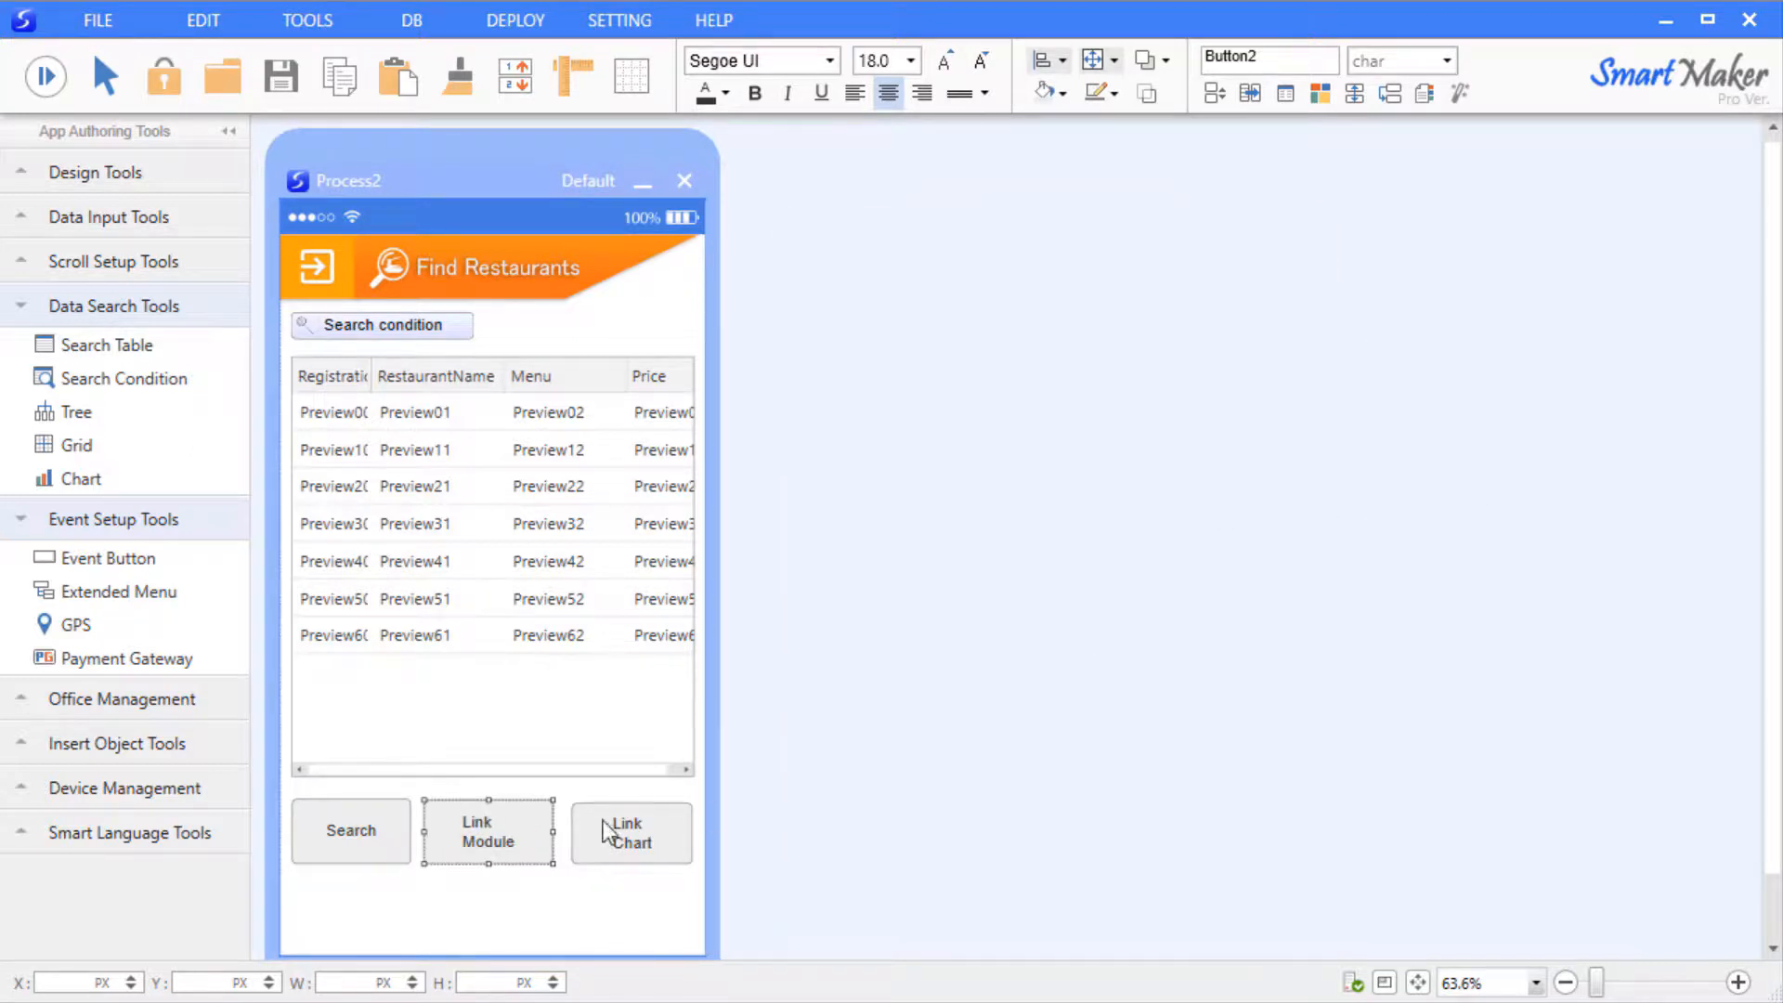
{"action": "left_click", "coordinate": [487, 911]}
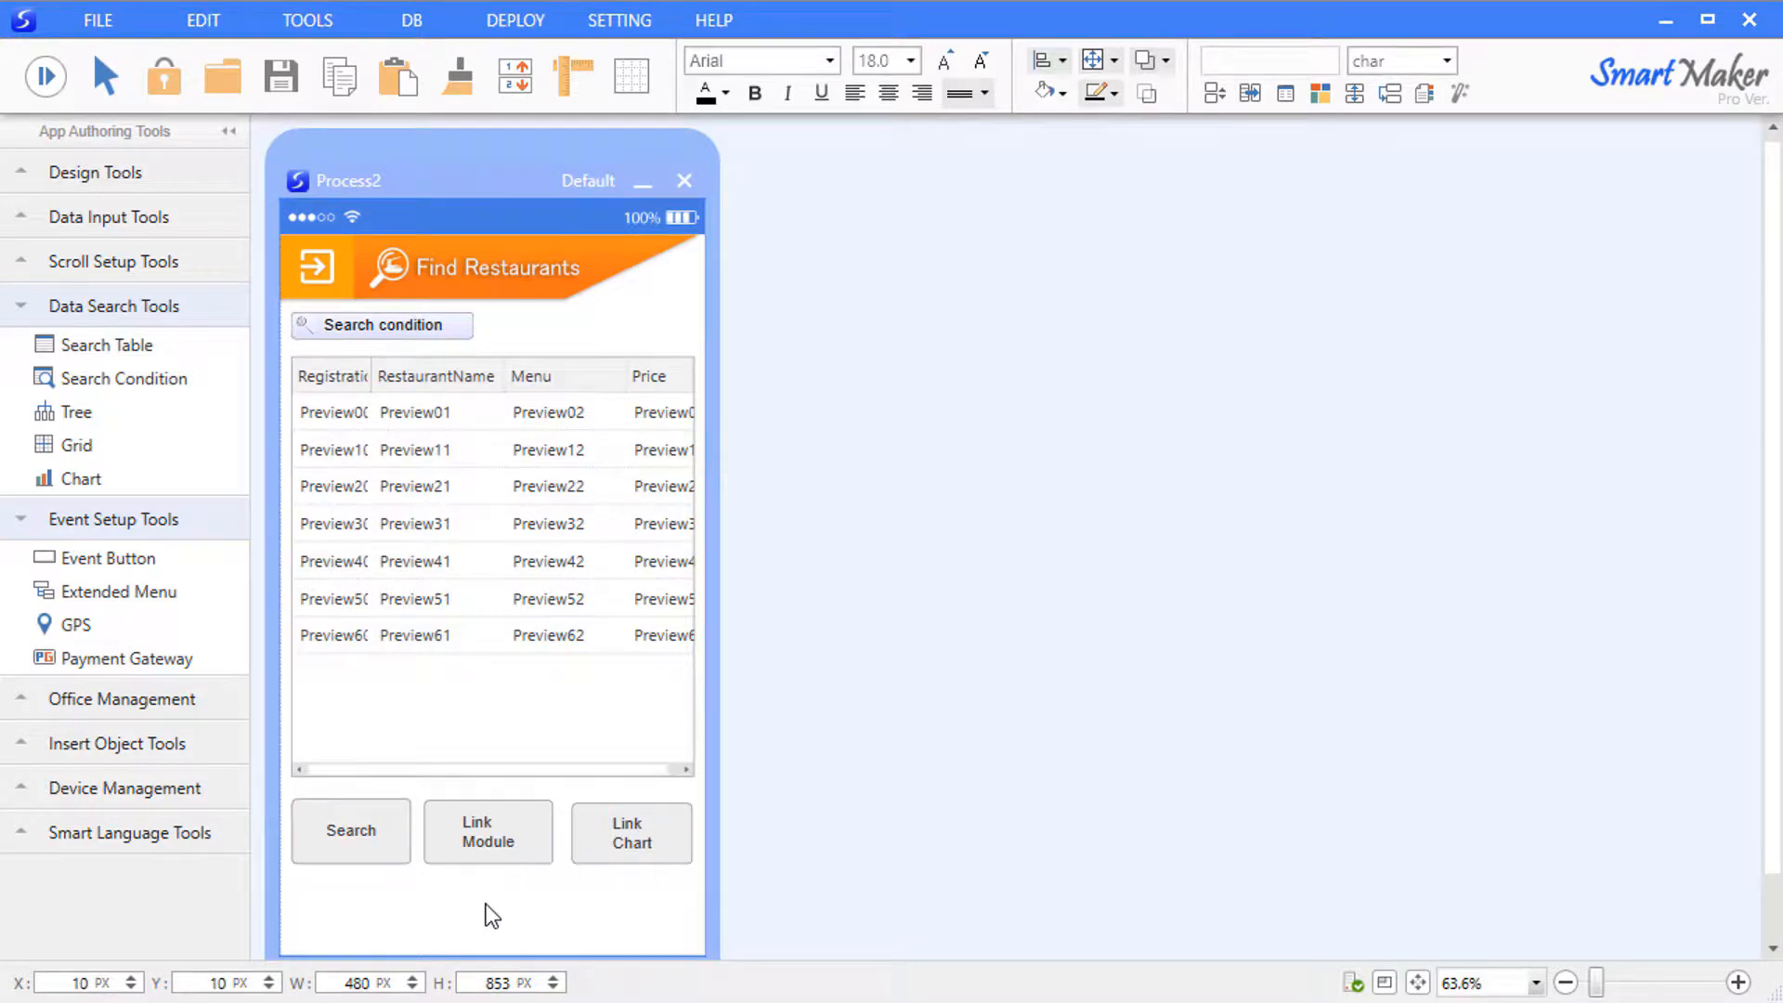
Mark the RegistrationNo item as the reference key in the Search Table's data properties
{"action": "right_click", "coordinate": [499, 467]}
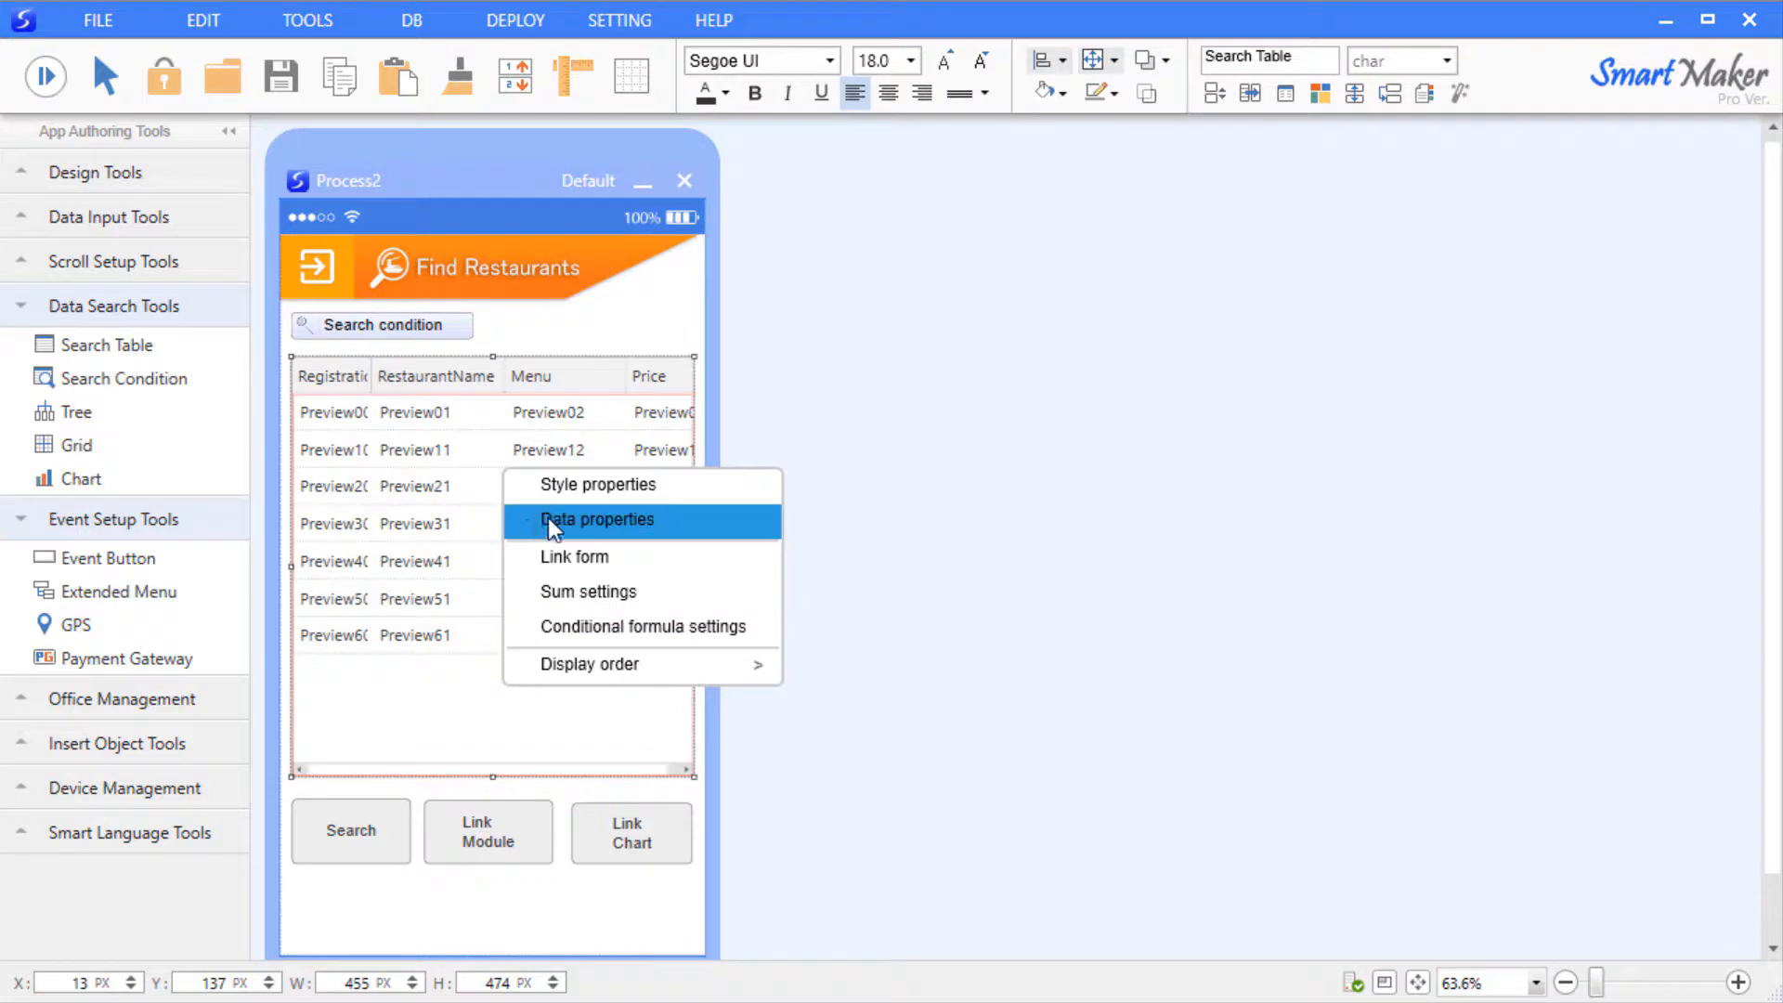
{"action": "left_click", "coordinate": [549, 516]}
{"action": "left_click_drag", "start_coordinate": [553, 533], "coordinate": [960, 208]}
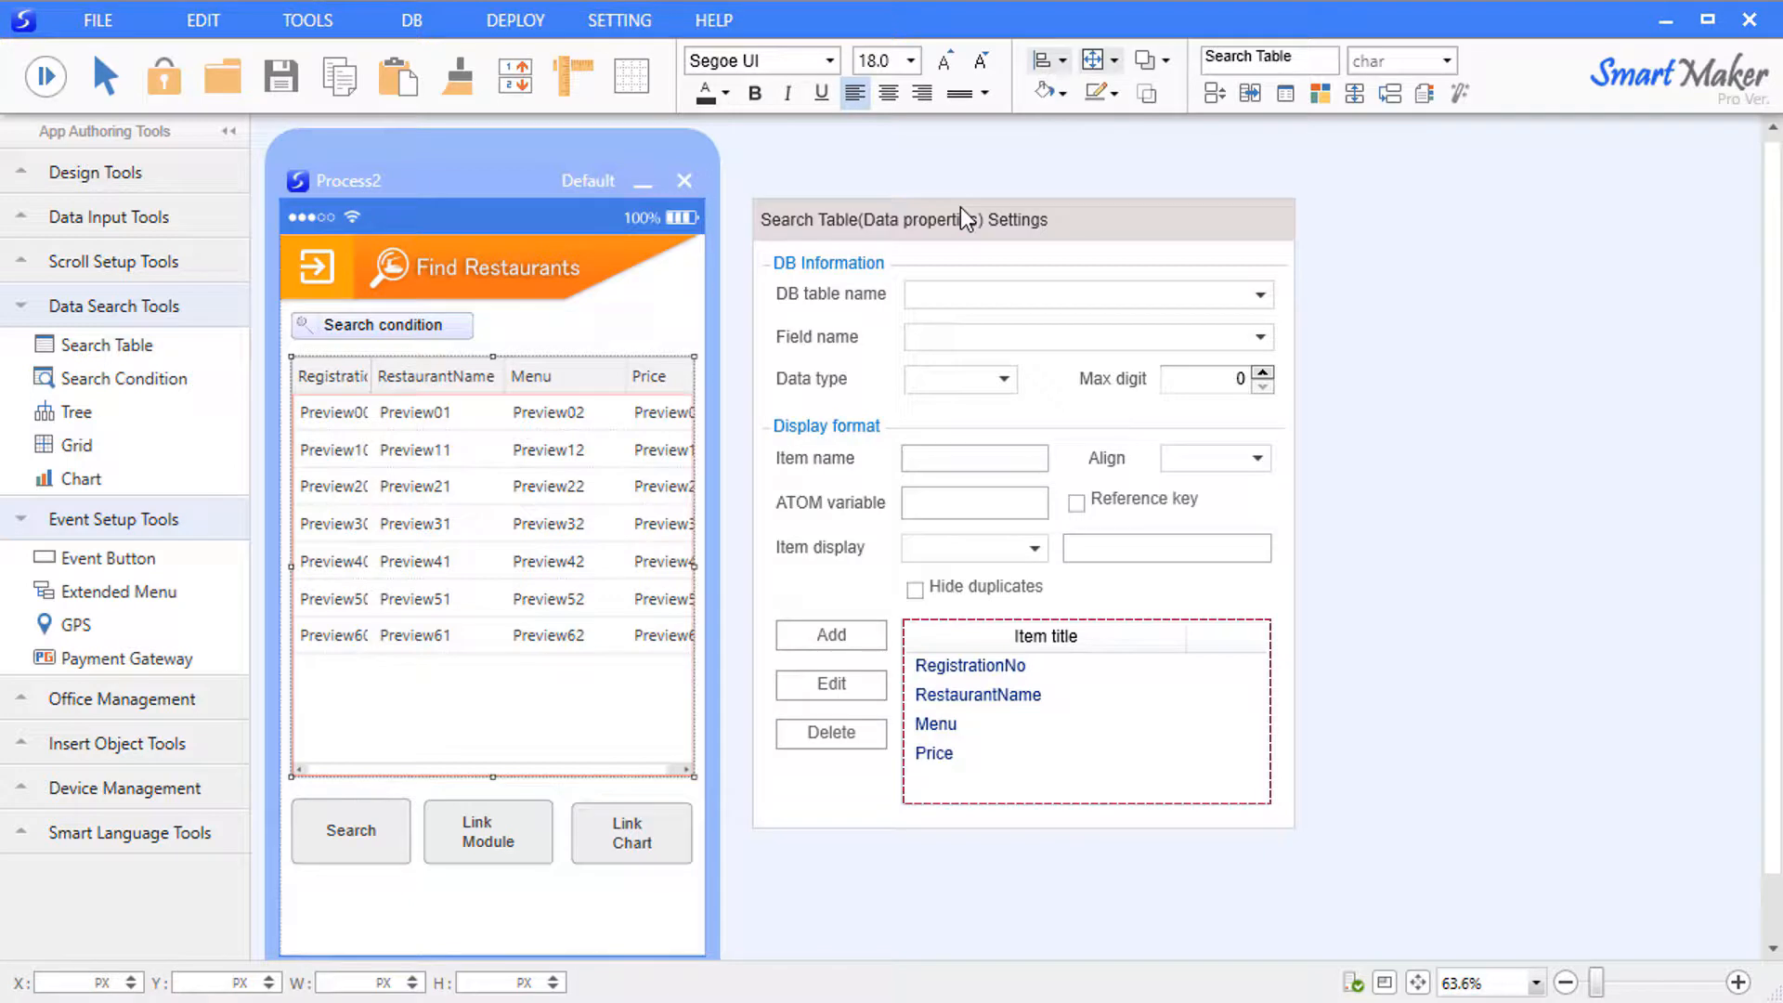
{"action": "left_click", "coordinate": [1052, 668]}
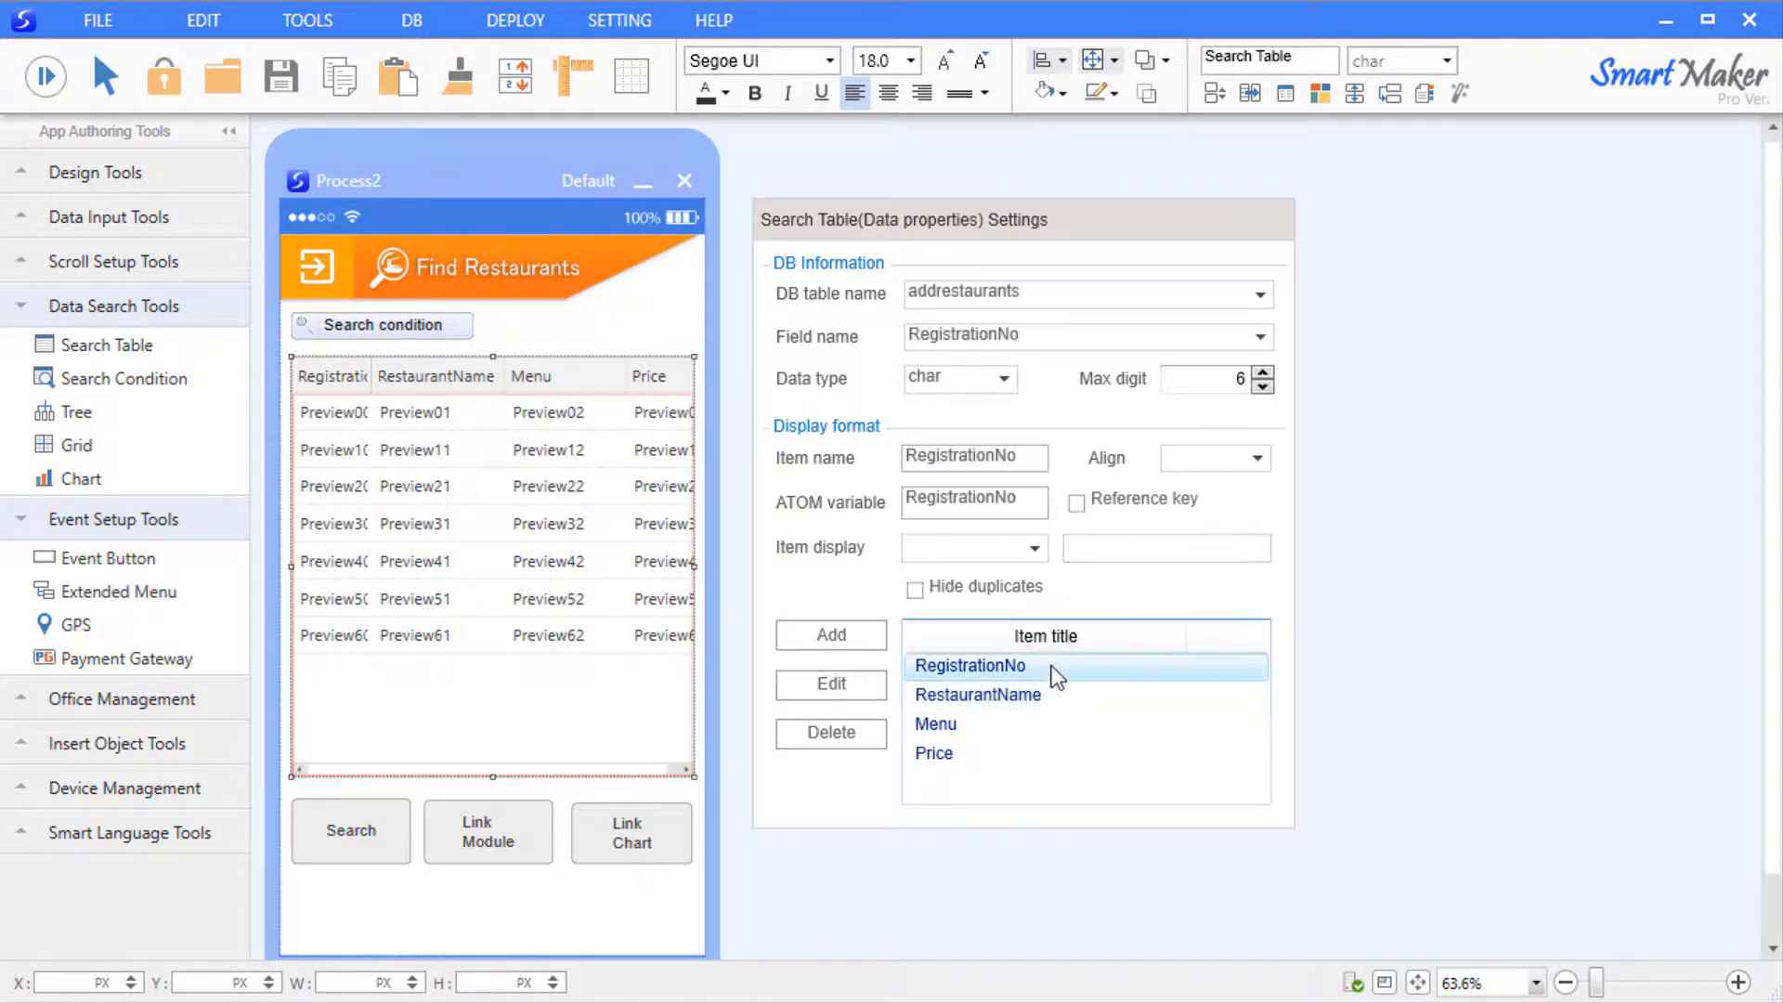
{"action": "left_click", "coordinate": [1074, 504]}
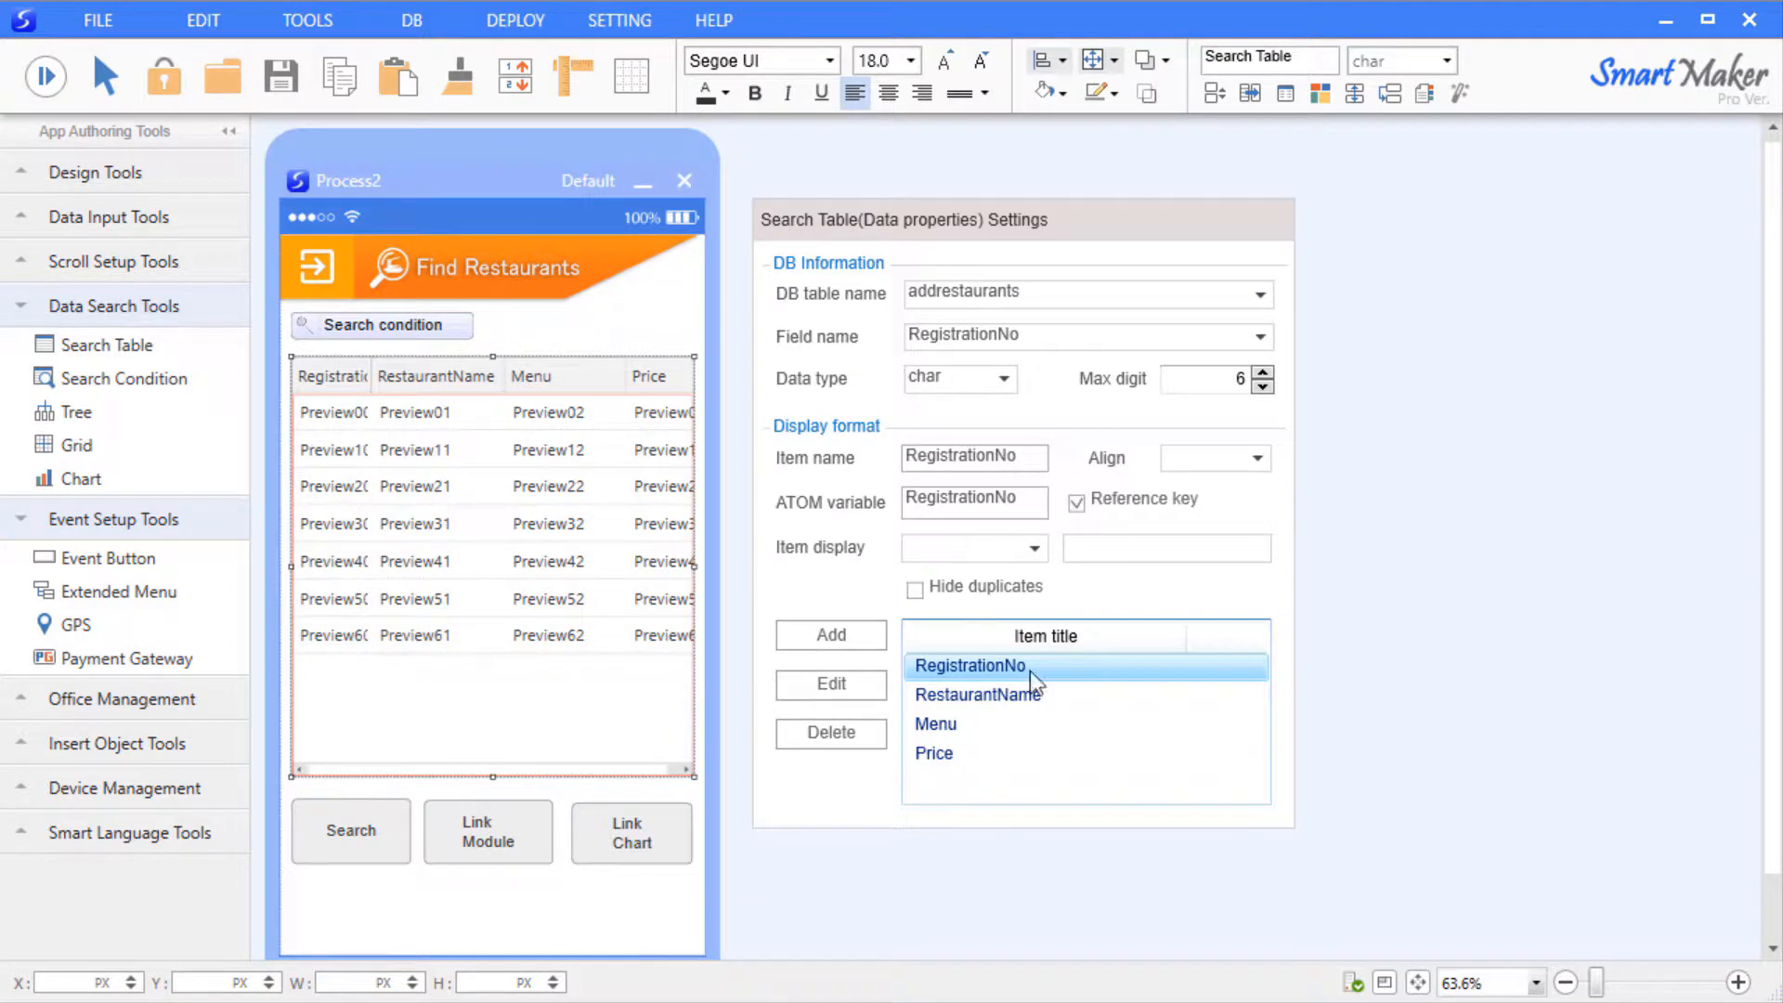
{"action": "left_click", "coordinate": [832, 683]}
{"action": "left_click", "coordinate": [973, 700]}
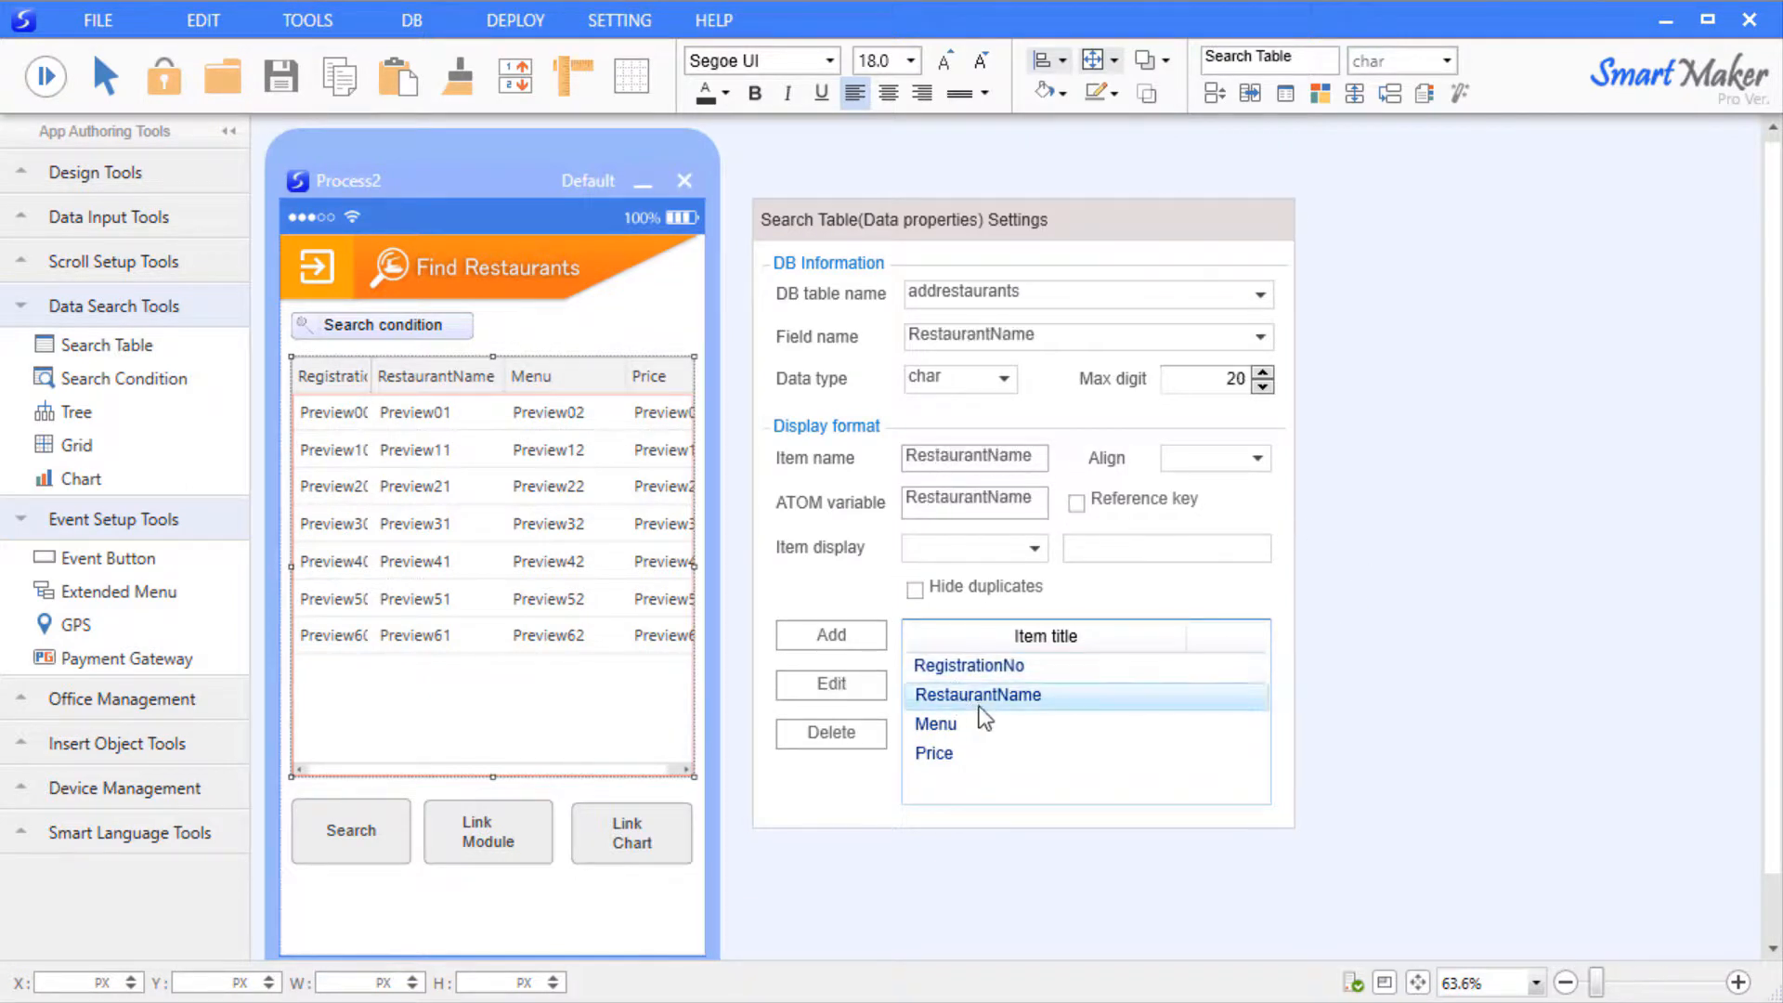
{"action": "left_click", "coordinate": [987, 673]}
{"action": "left_click", "coordinate": [1417, 615]}
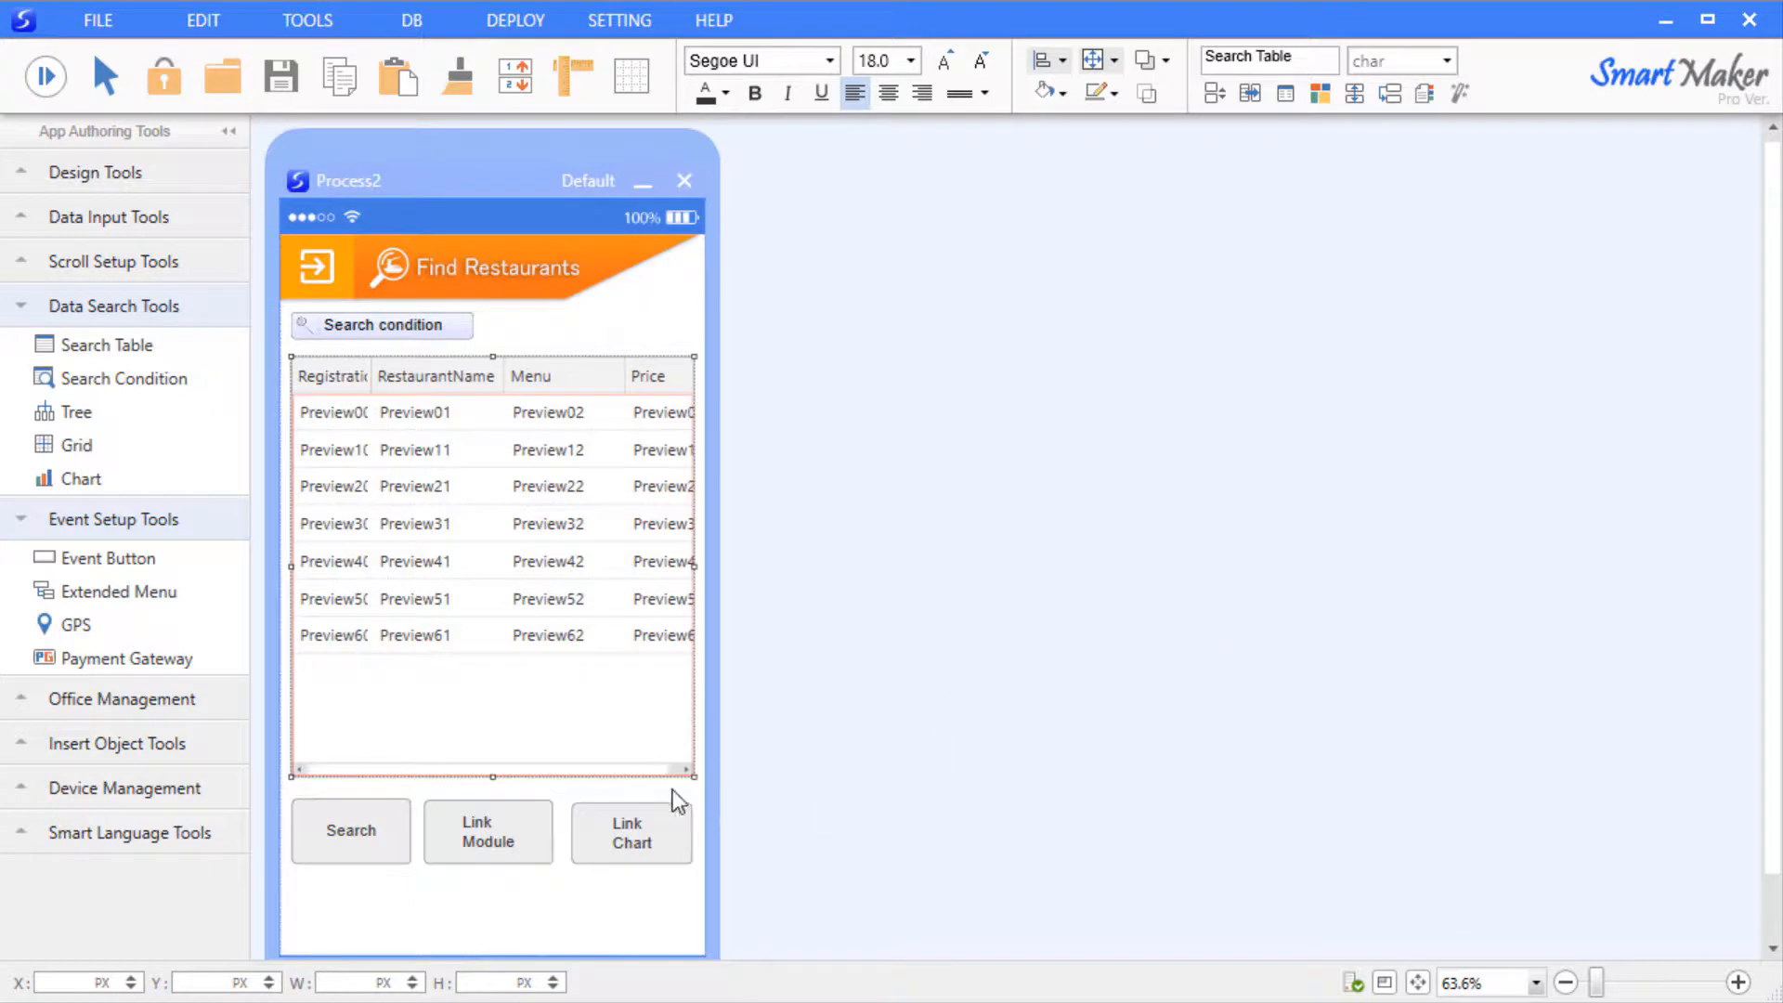
Link the Link Module button to the model file Add Restaurants.QPM
{"action": "right_click", "coordinate": [511, 810]}
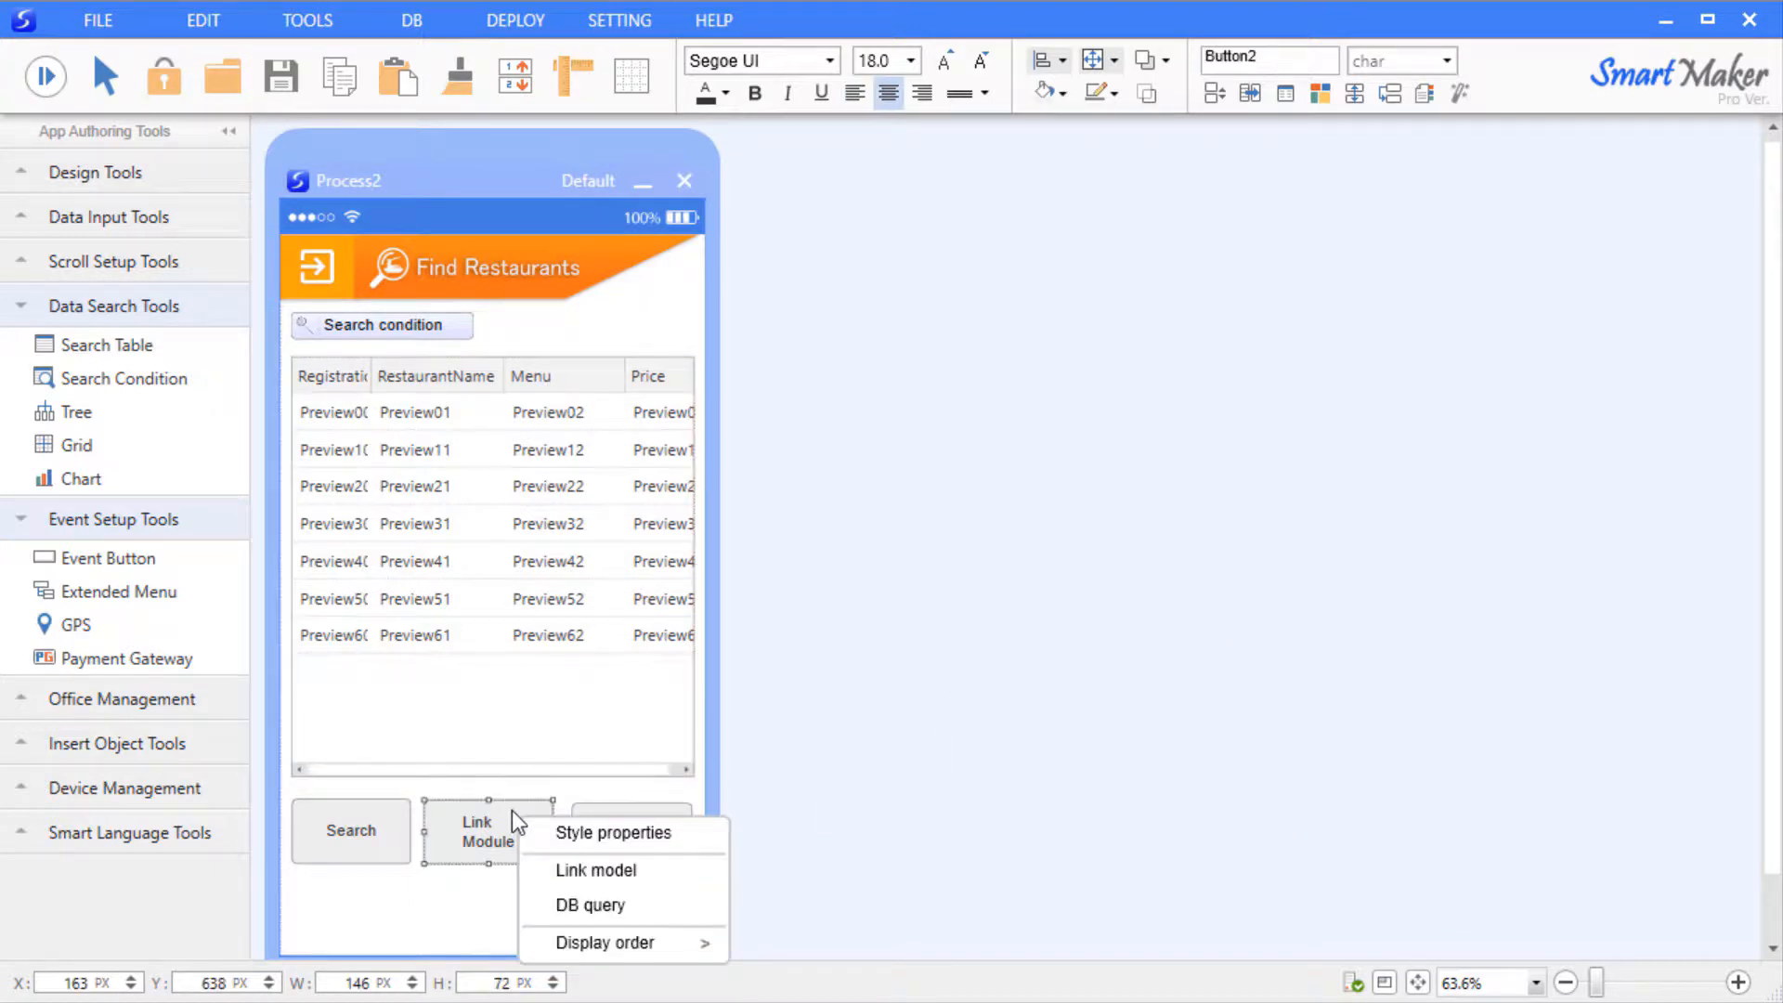
{"action": "left_click", "coordinate": [587, 873]}
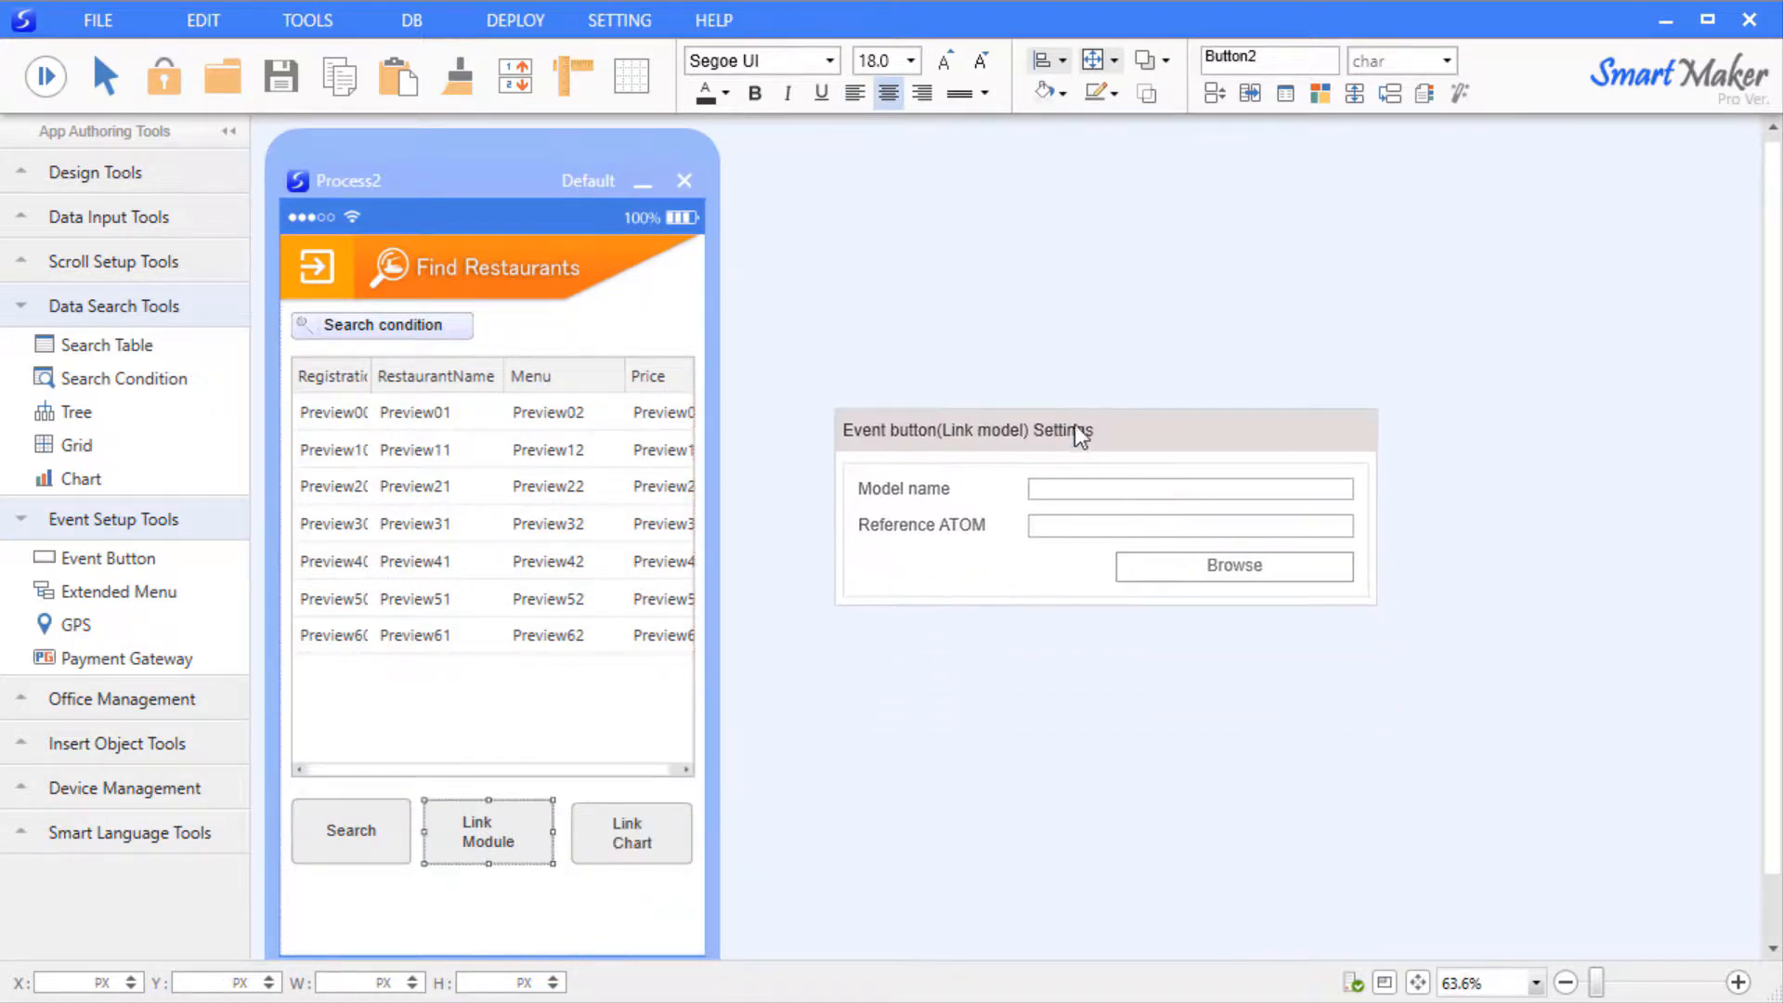
{"action": "left_click", "coordinate": [1235, 566]}
{"action": "left_click", "coordinate": [1244, 444]}
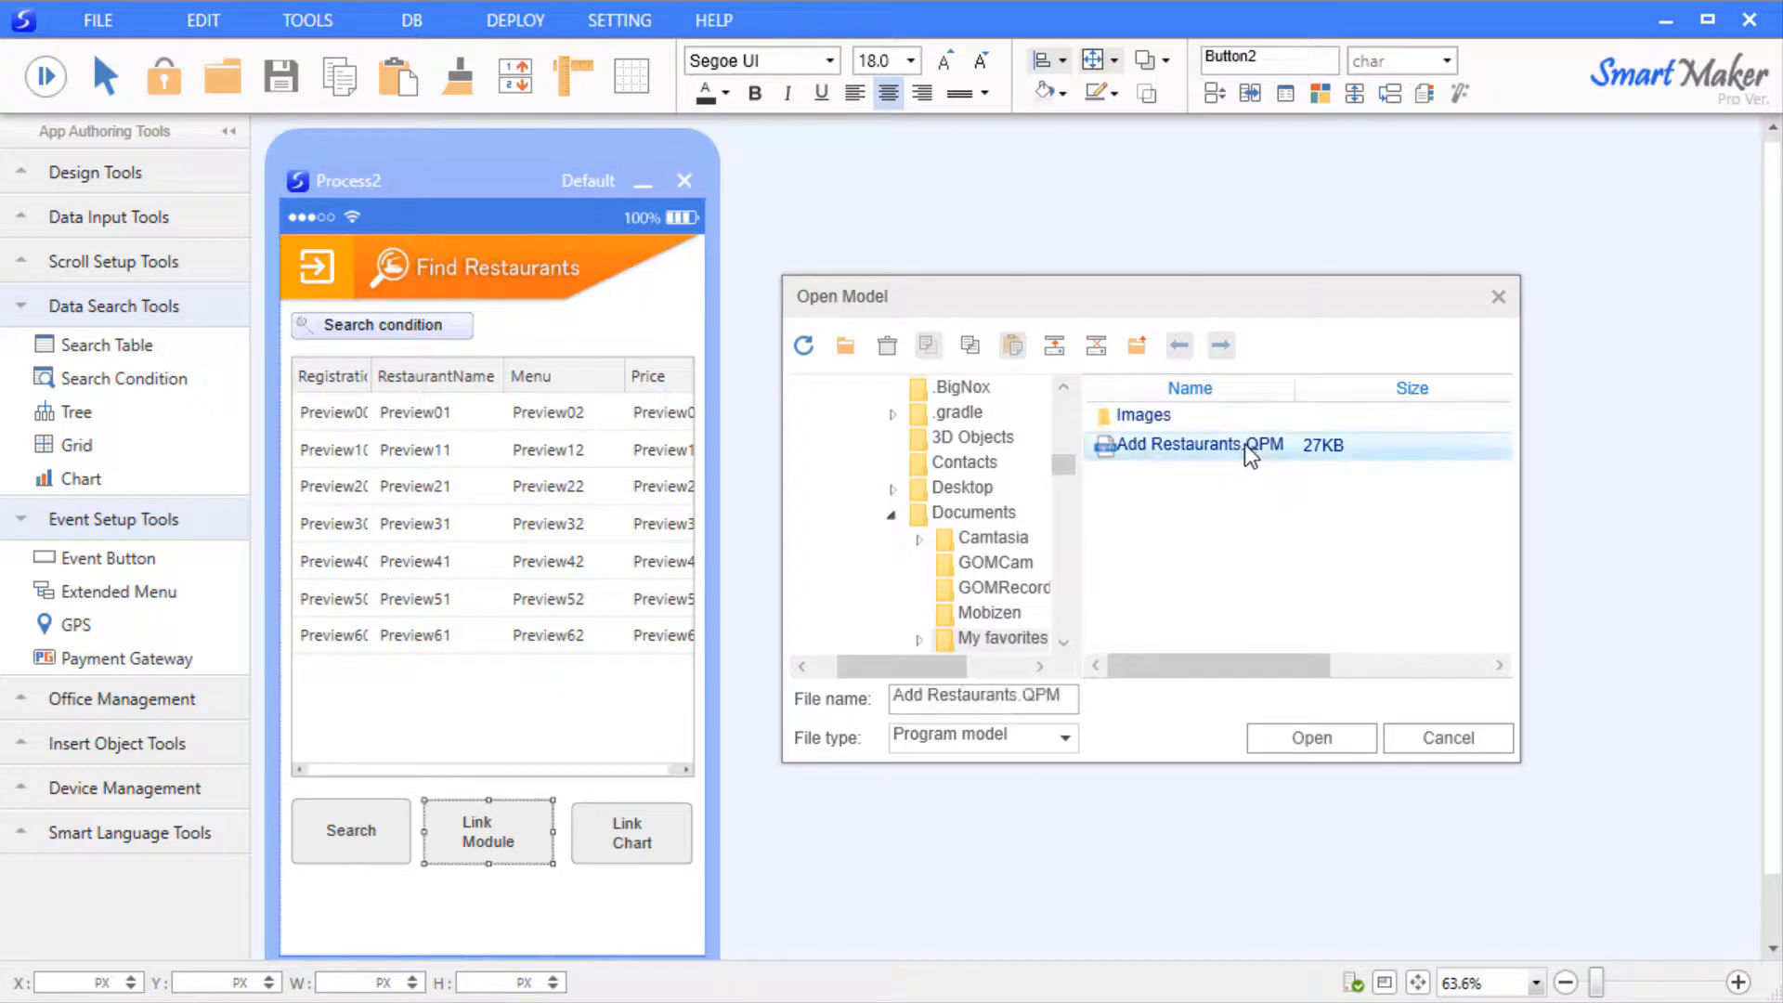
{"action": "left_click", "coordinate": [1318, 743]}
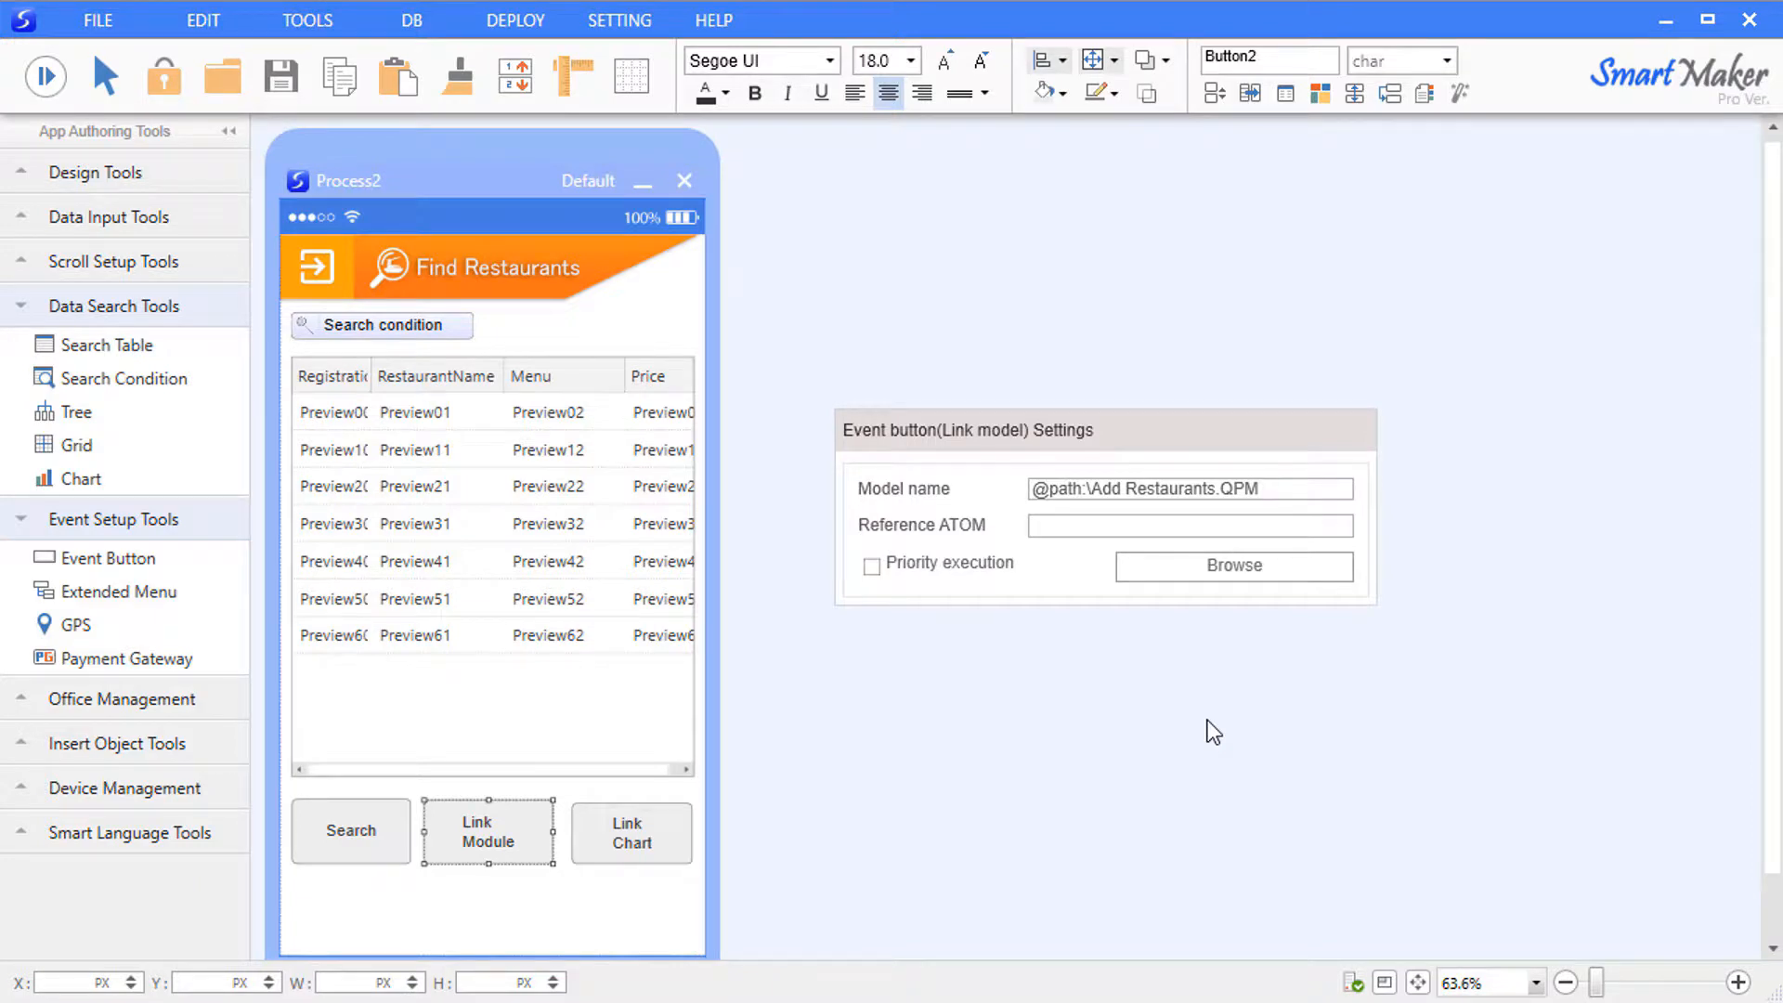
{"action": "left_click", "coordinate": [1111, 656]}
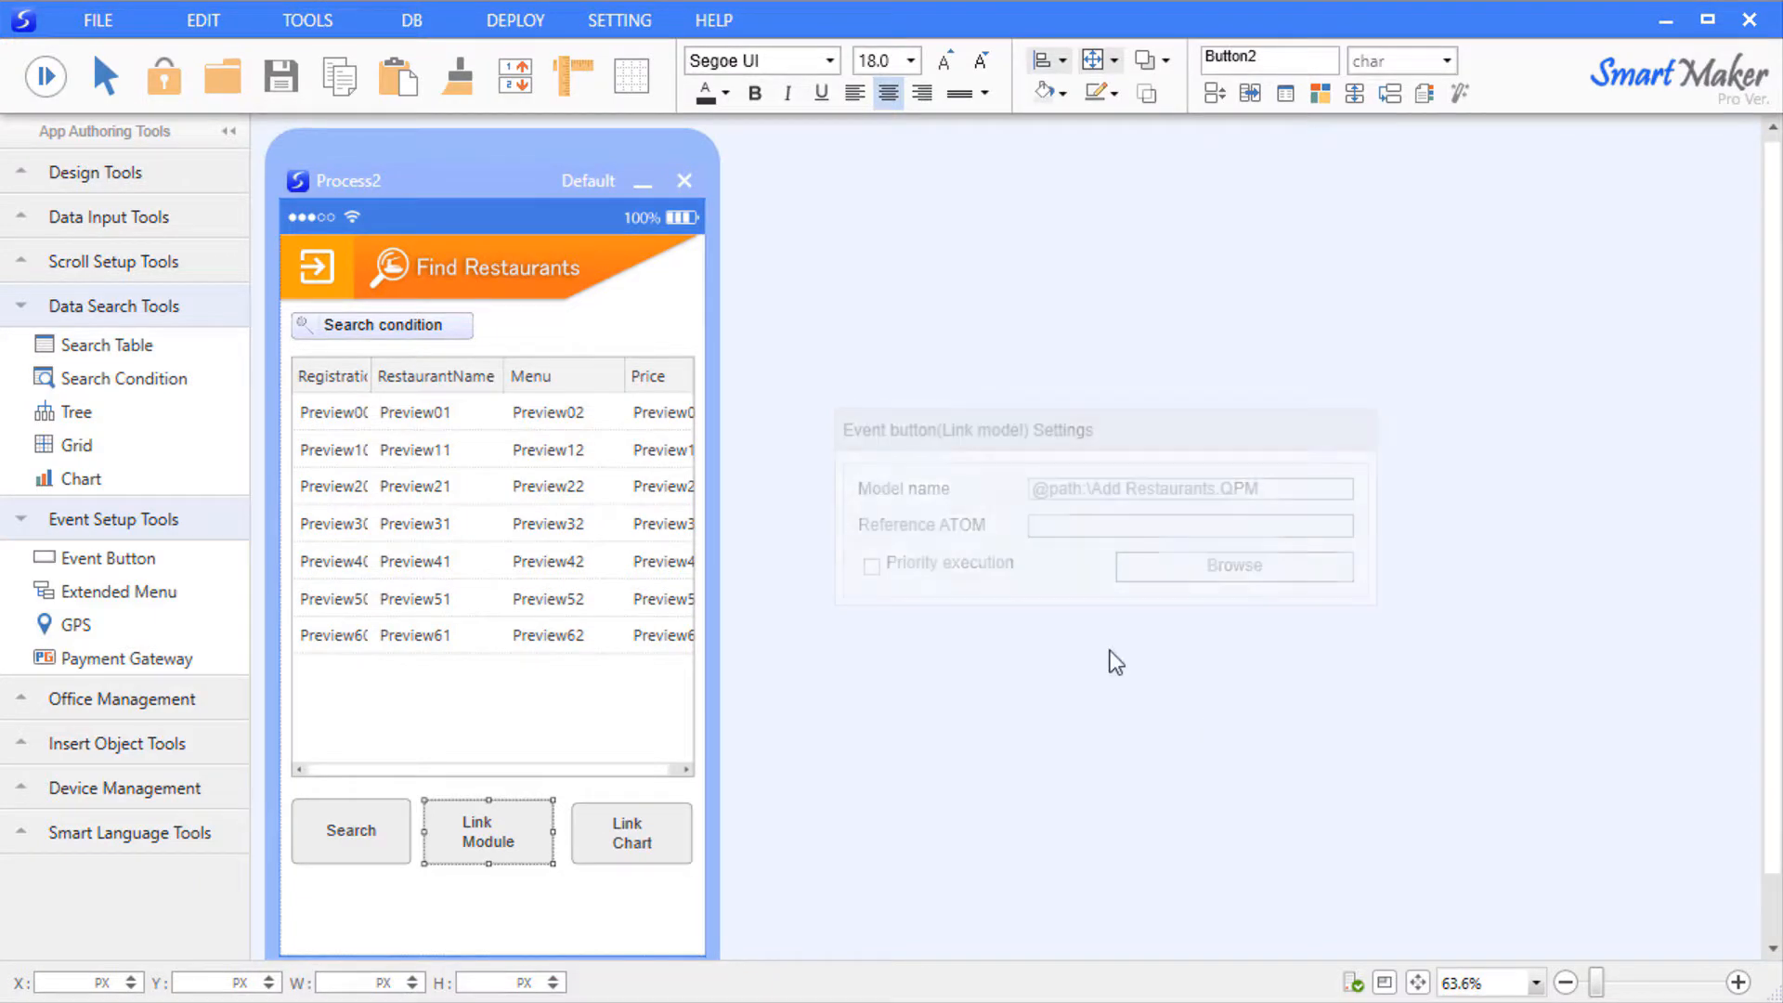
{"action": "left_click", "coordinate": [472, 882]}
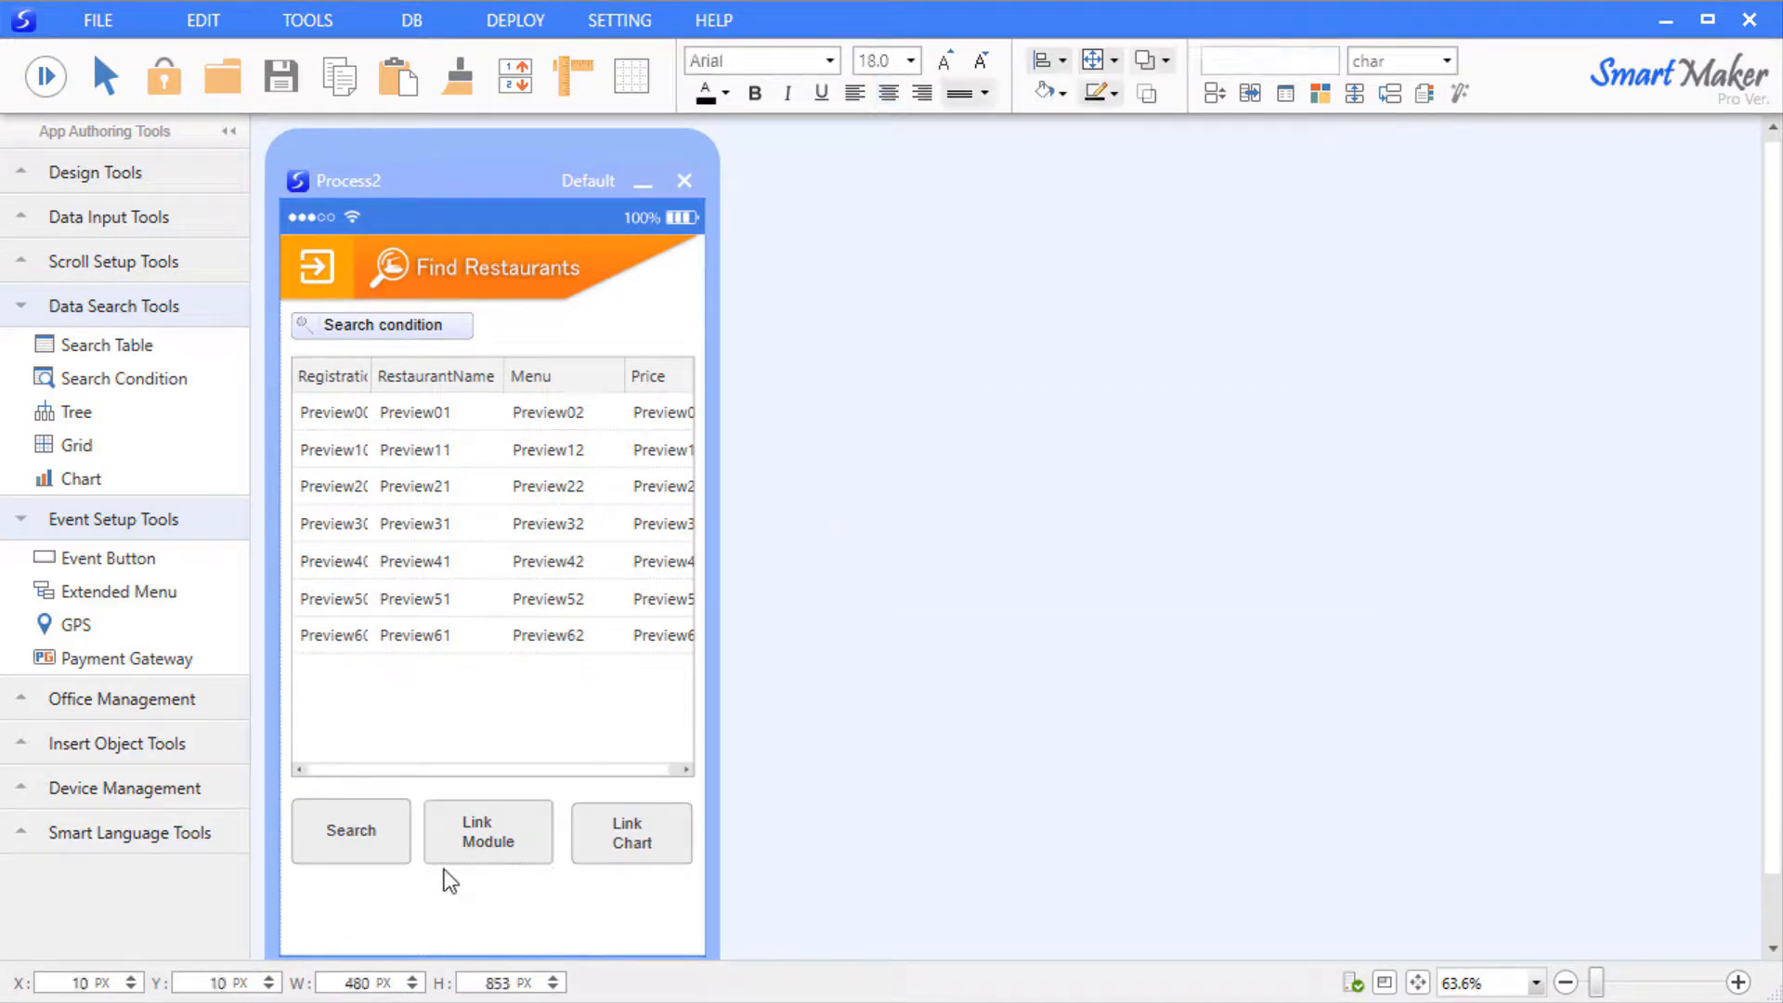
Run the form, search all restaurants, open the King sushi record in the linked Add Restaurants form, and return to authoring mode
{"action": "left_click", "coordinate": [43, 82]}
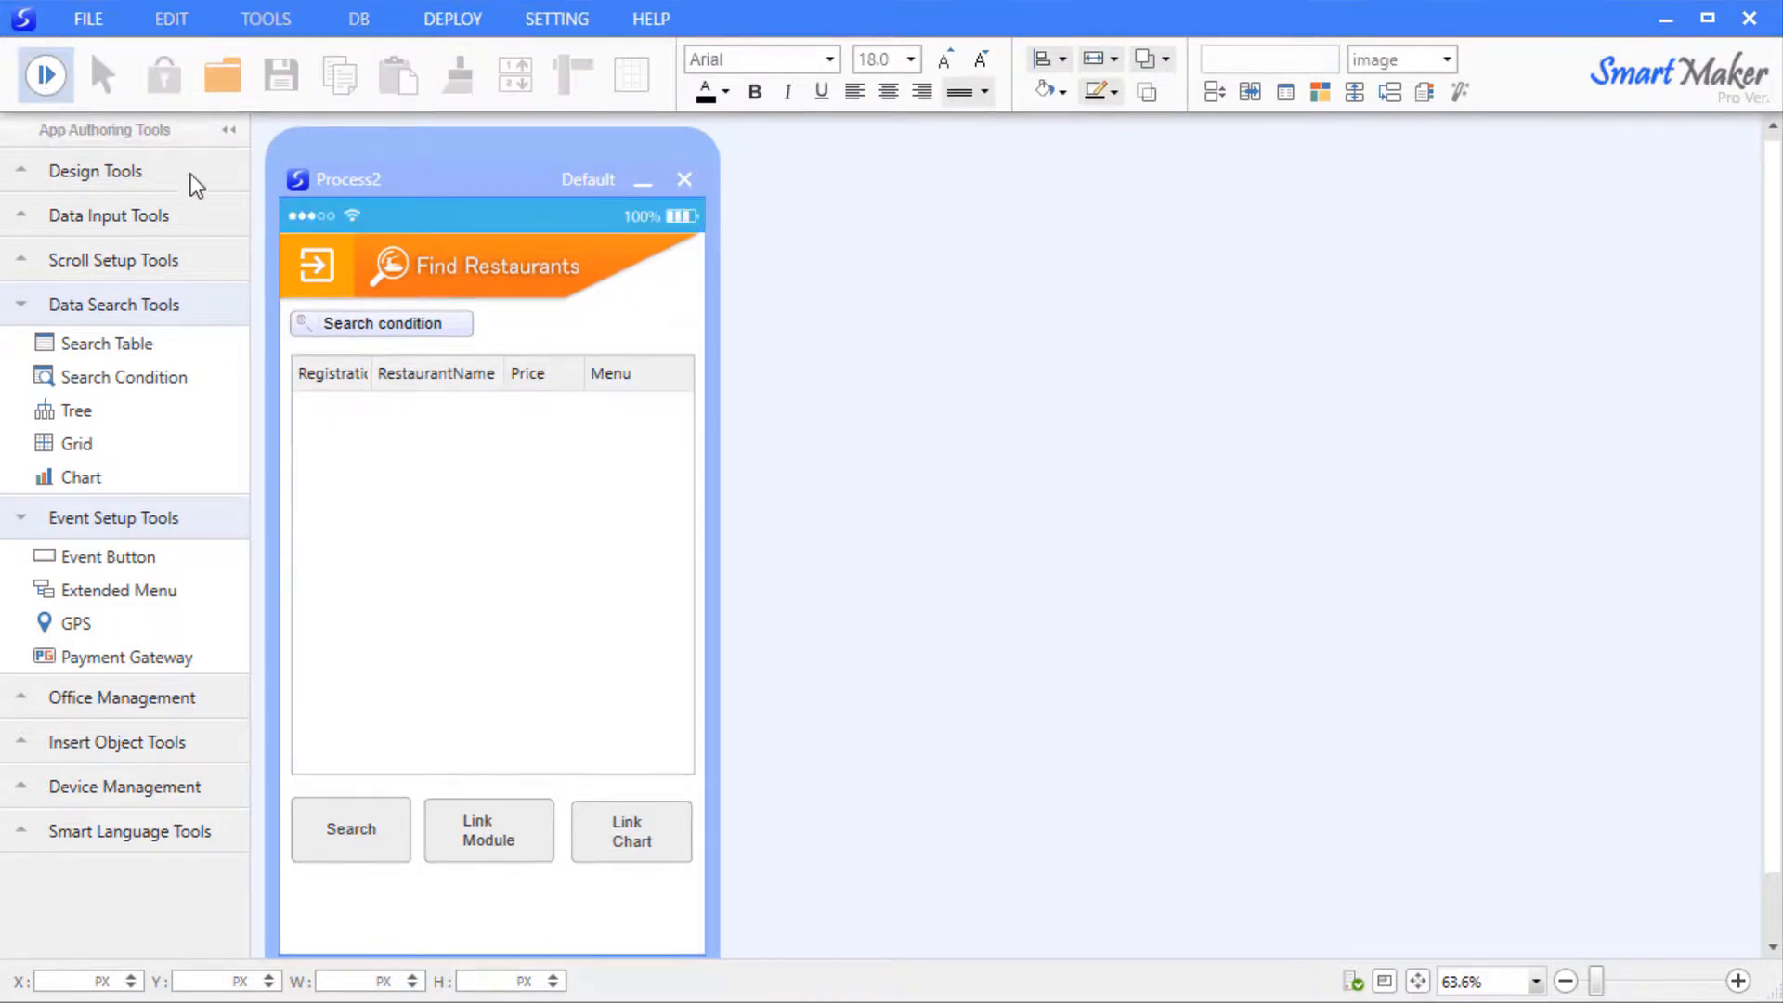
{"action": "left_click", "coordinate": [350, 829]}
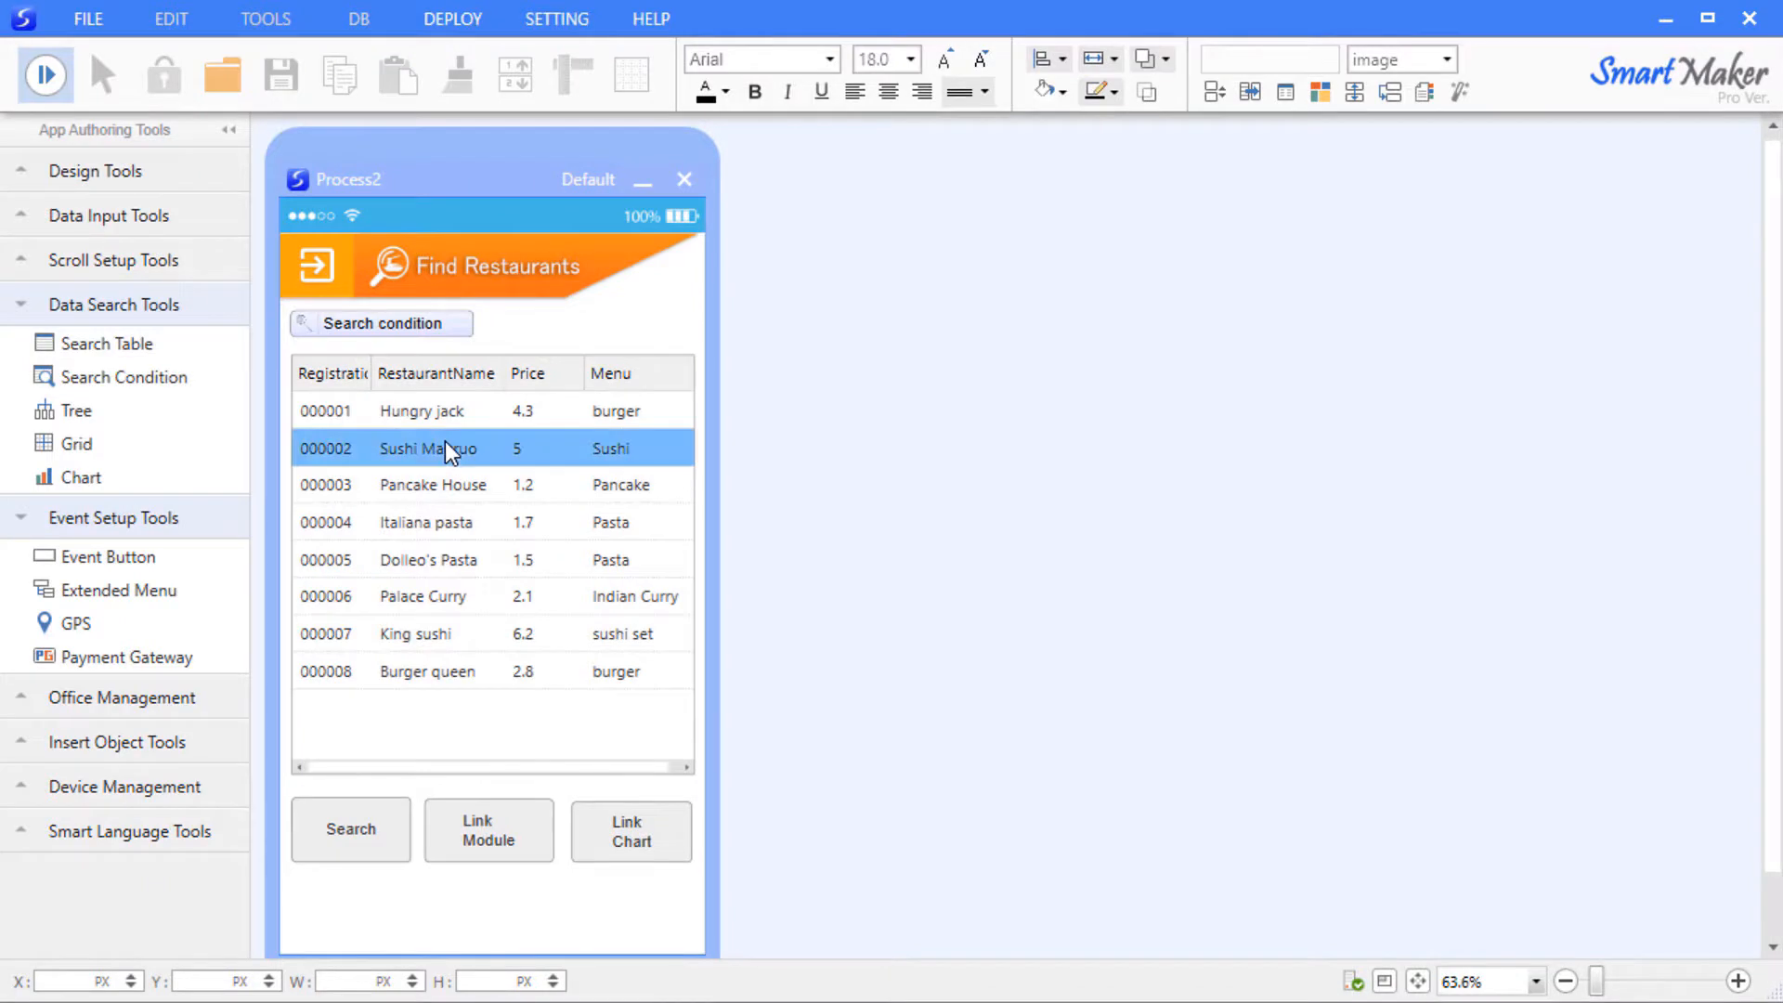
{"action": "left_click", "coordinate": [490, 847]}
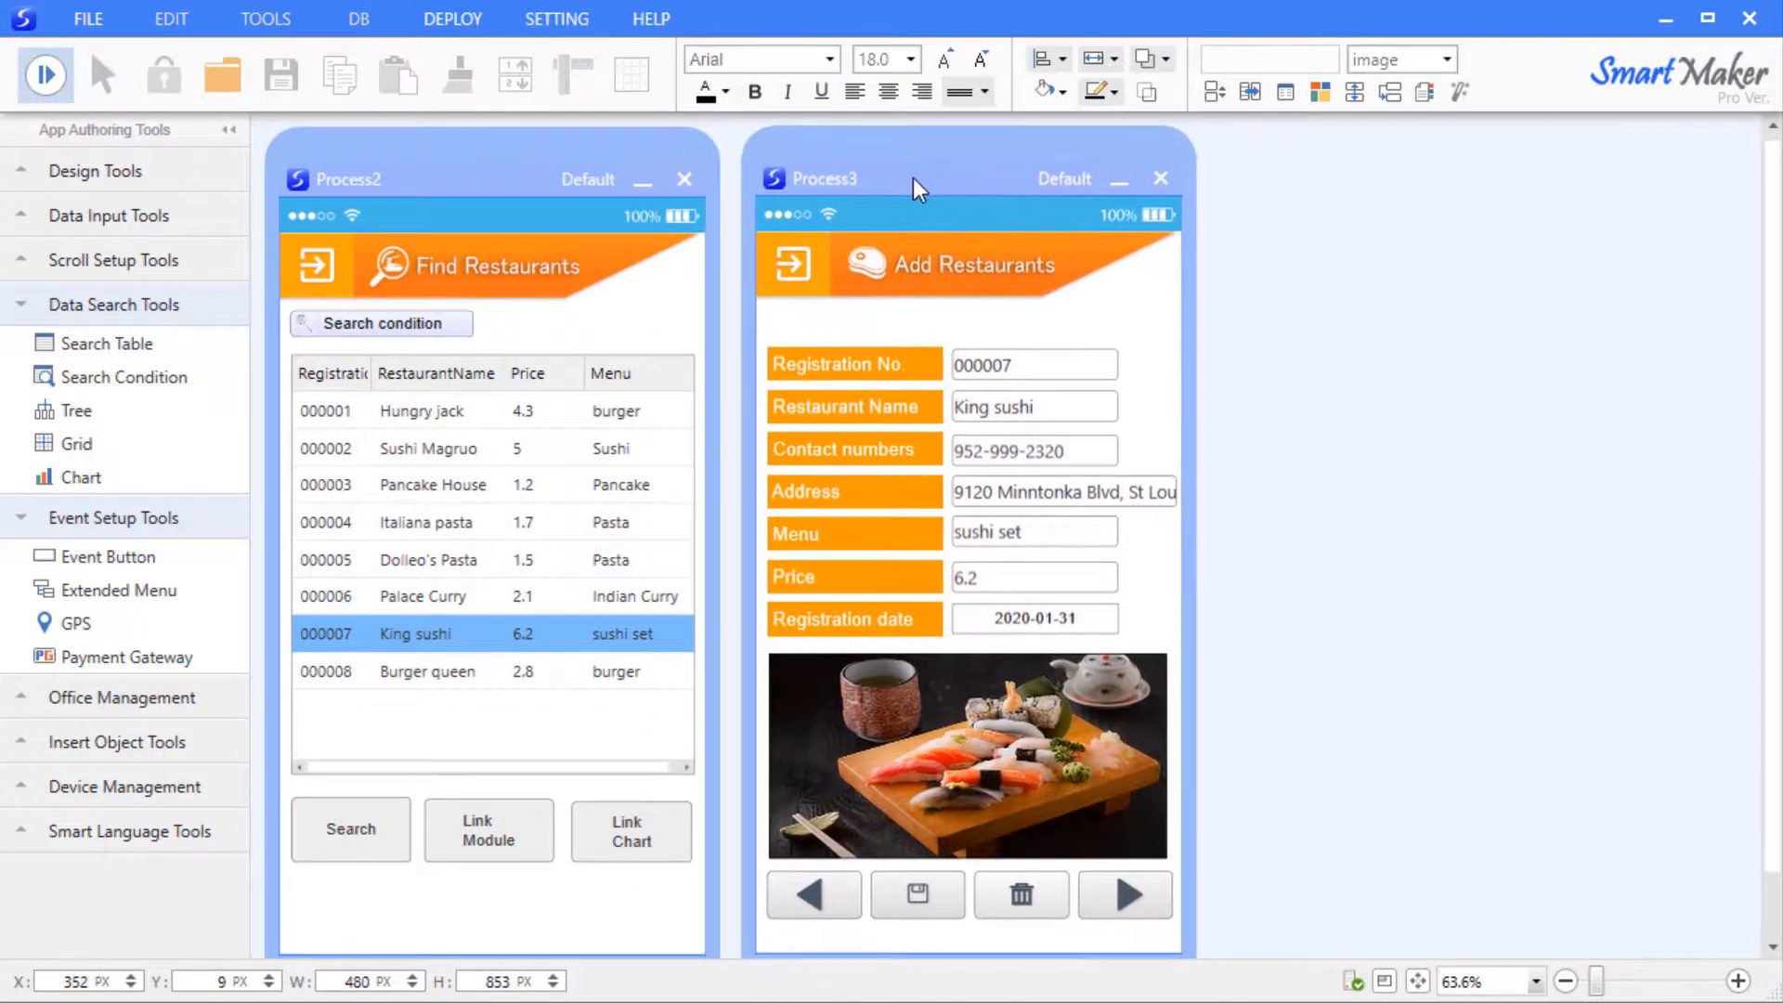
{"action": "left_click", "coordinate": [1420, 320]}
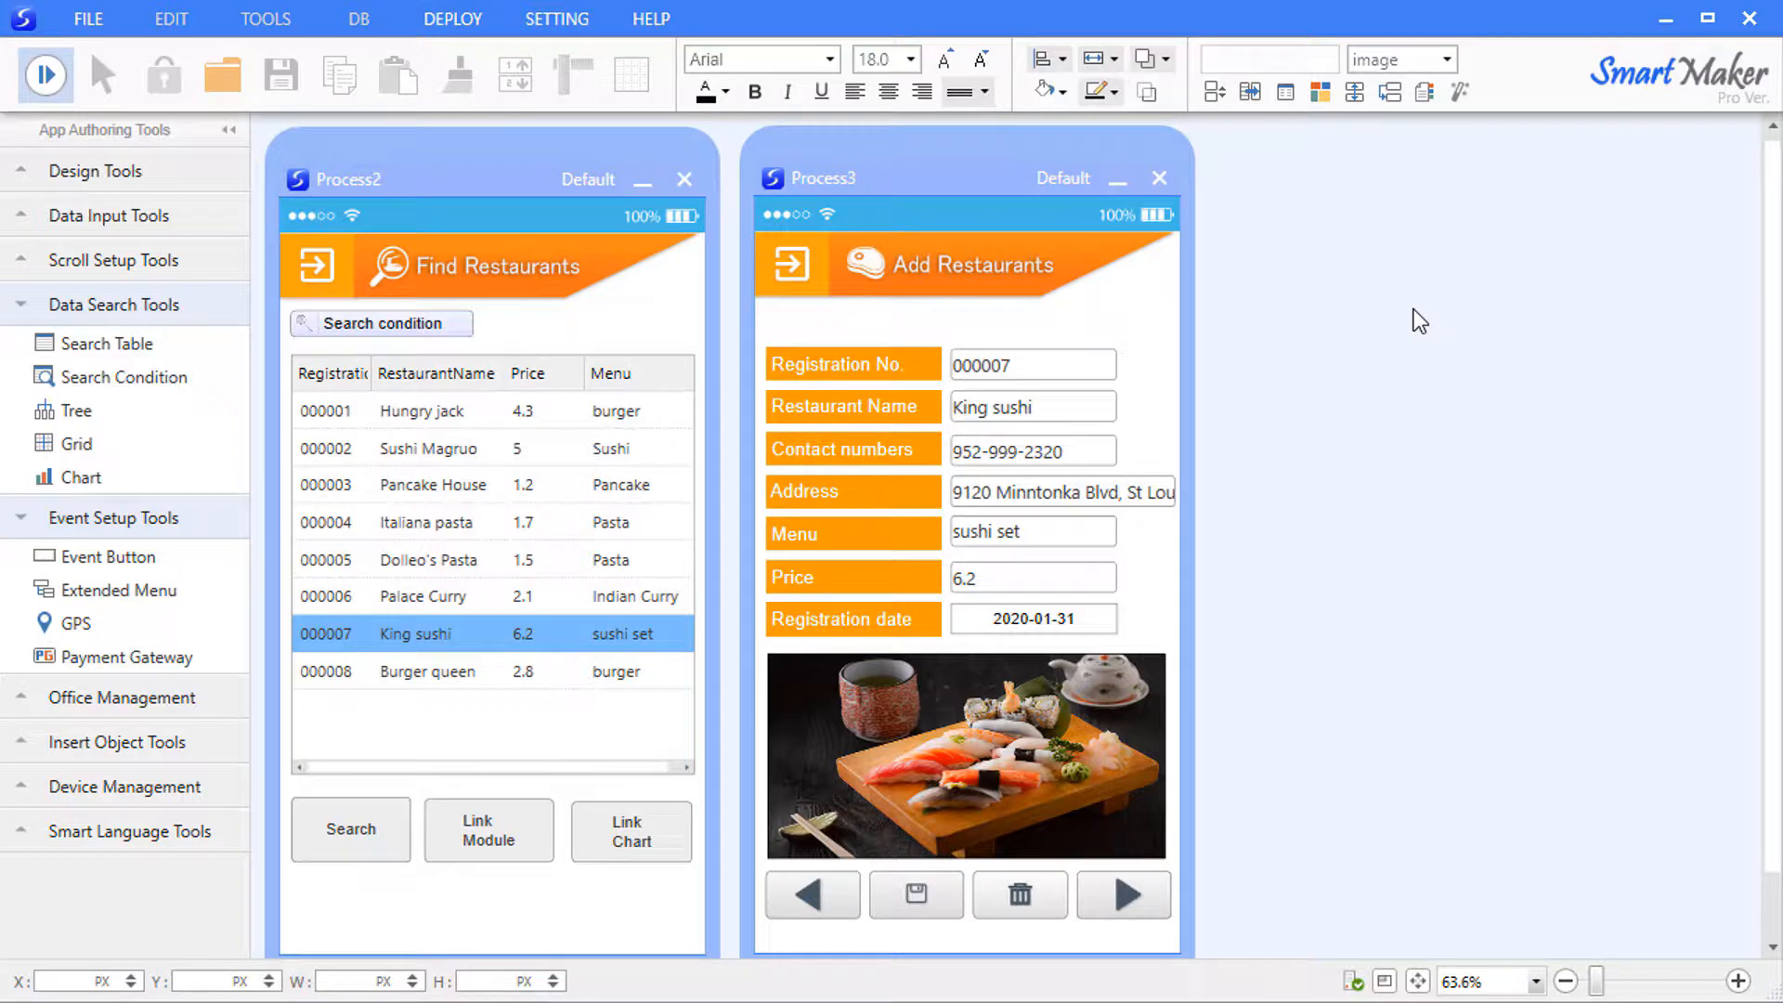
{"action": "left_click", "coordinate": [1159, 178]}
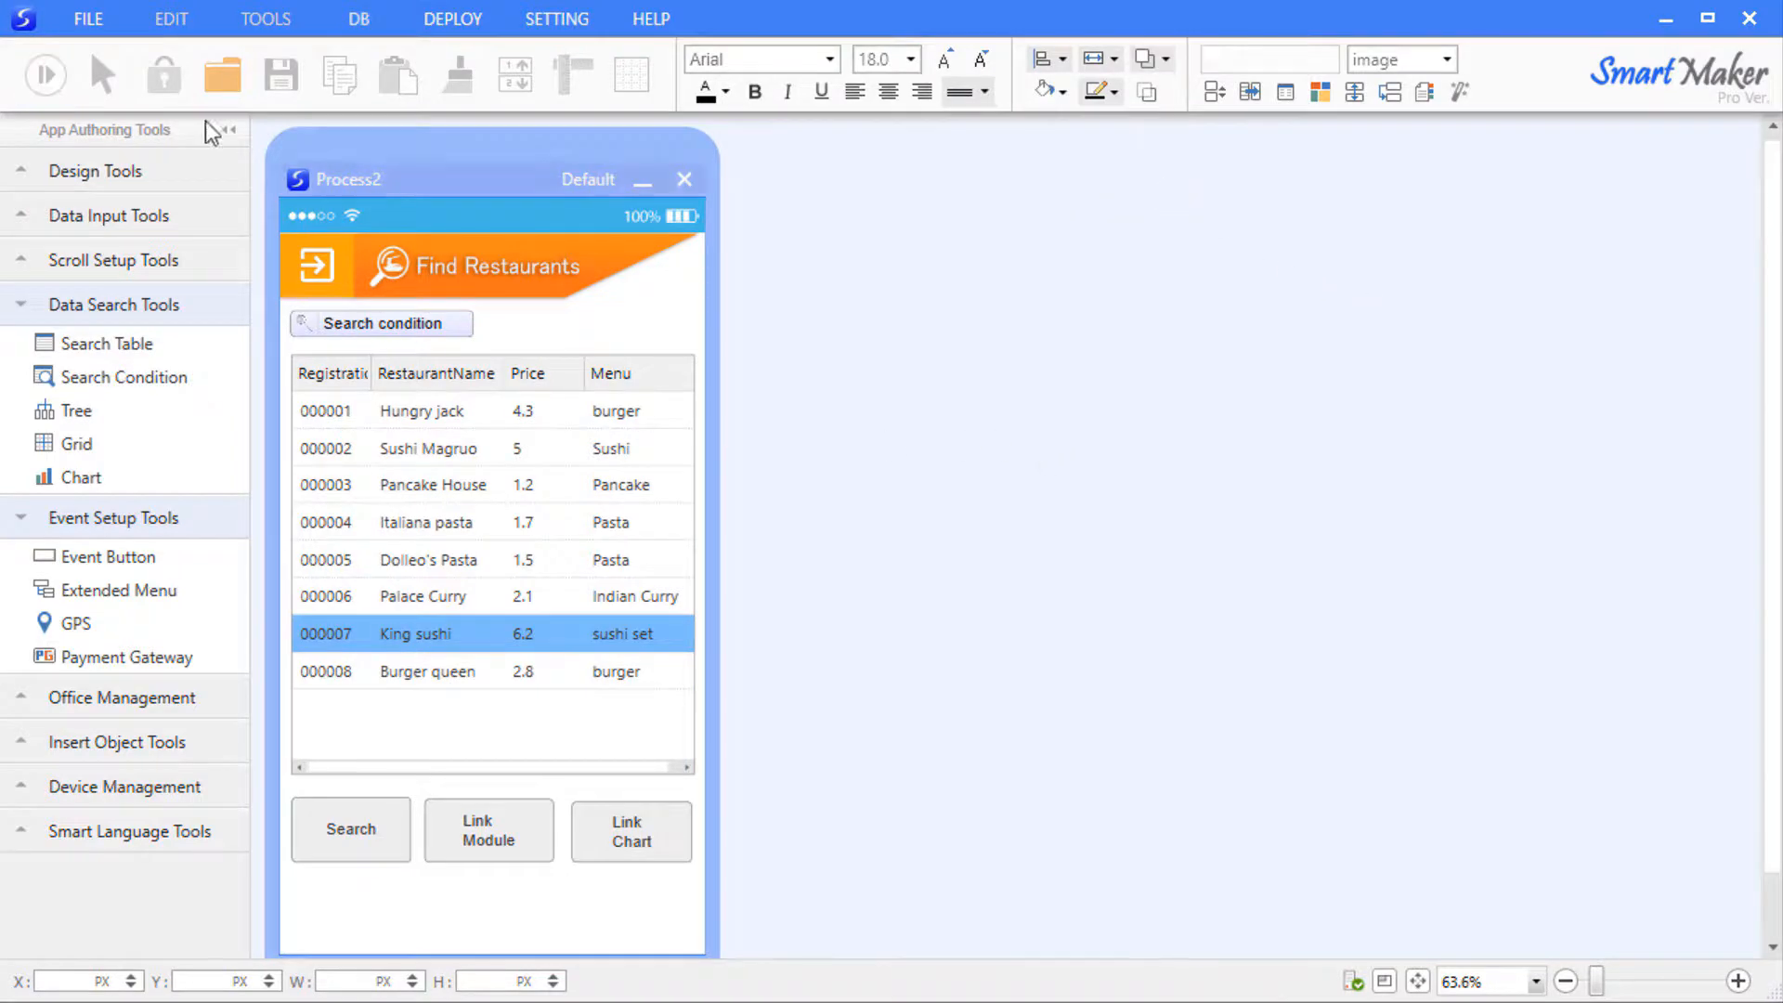
{"action": "left_click", "coordinate": [51, 76]}
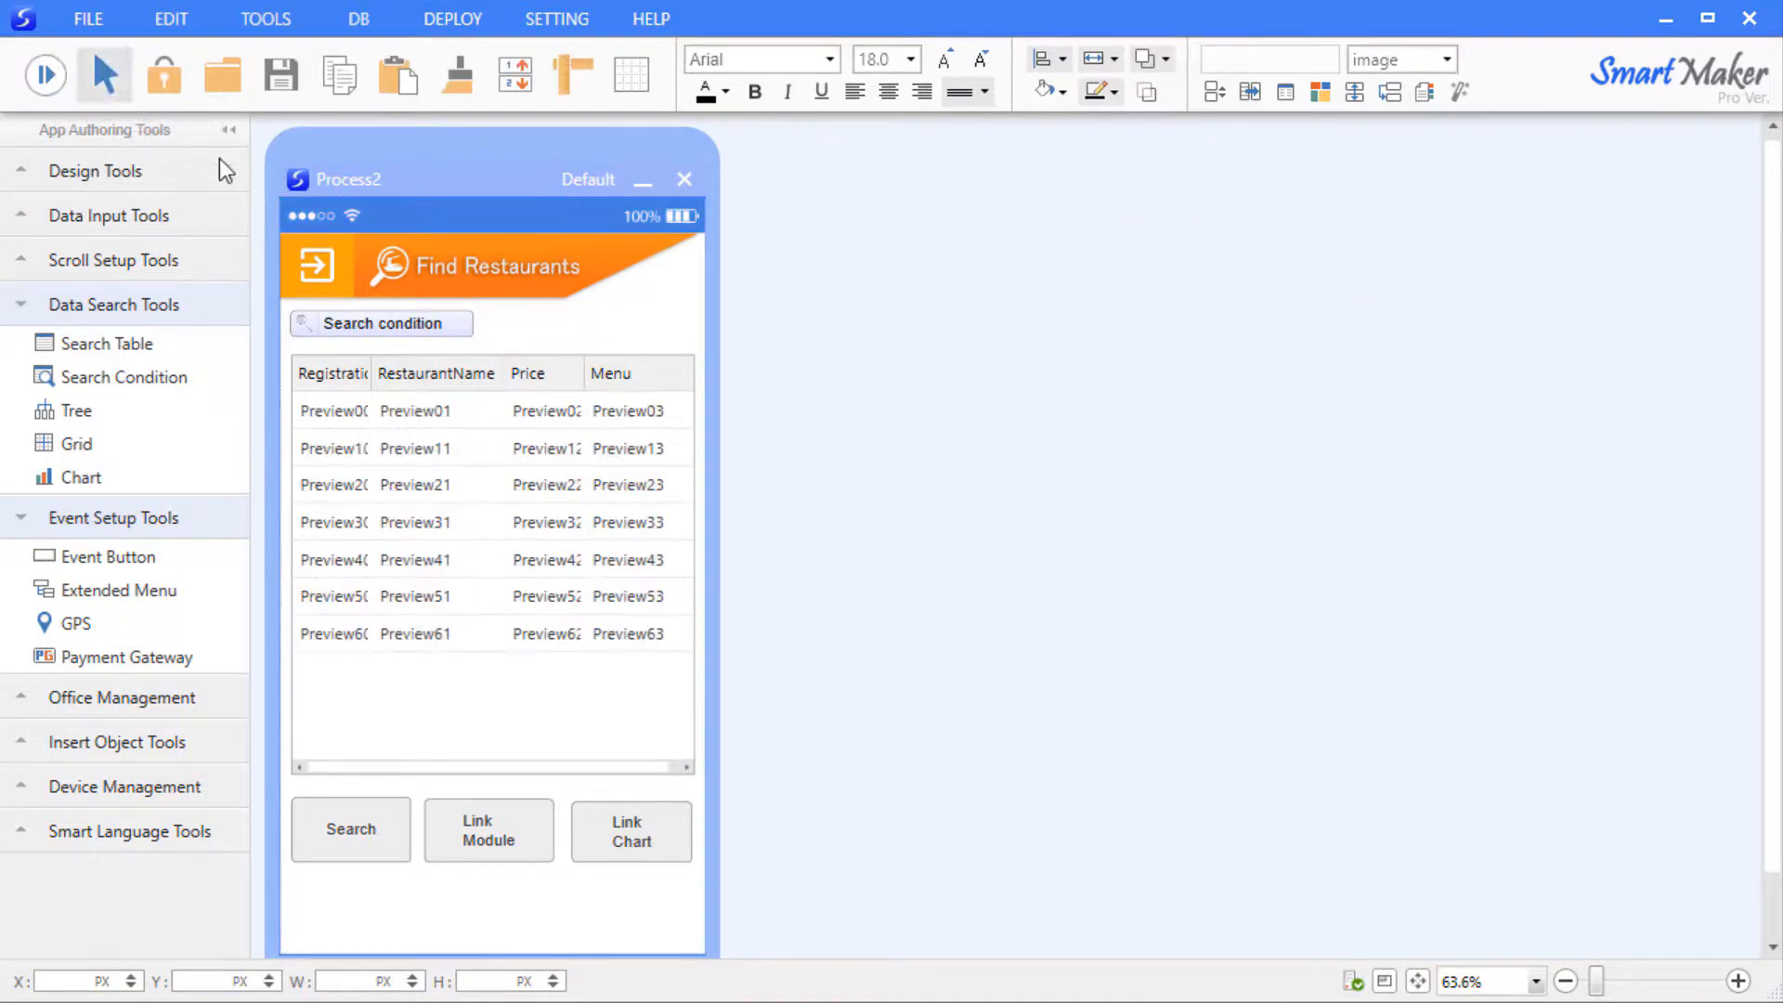
Set search.png from the Images folder as the Search button's default image and clear the button's label text
{"action": "left_click", "coordinate": [364, 848]}
{"action": "right_click", "coordinate": [360, 839]}
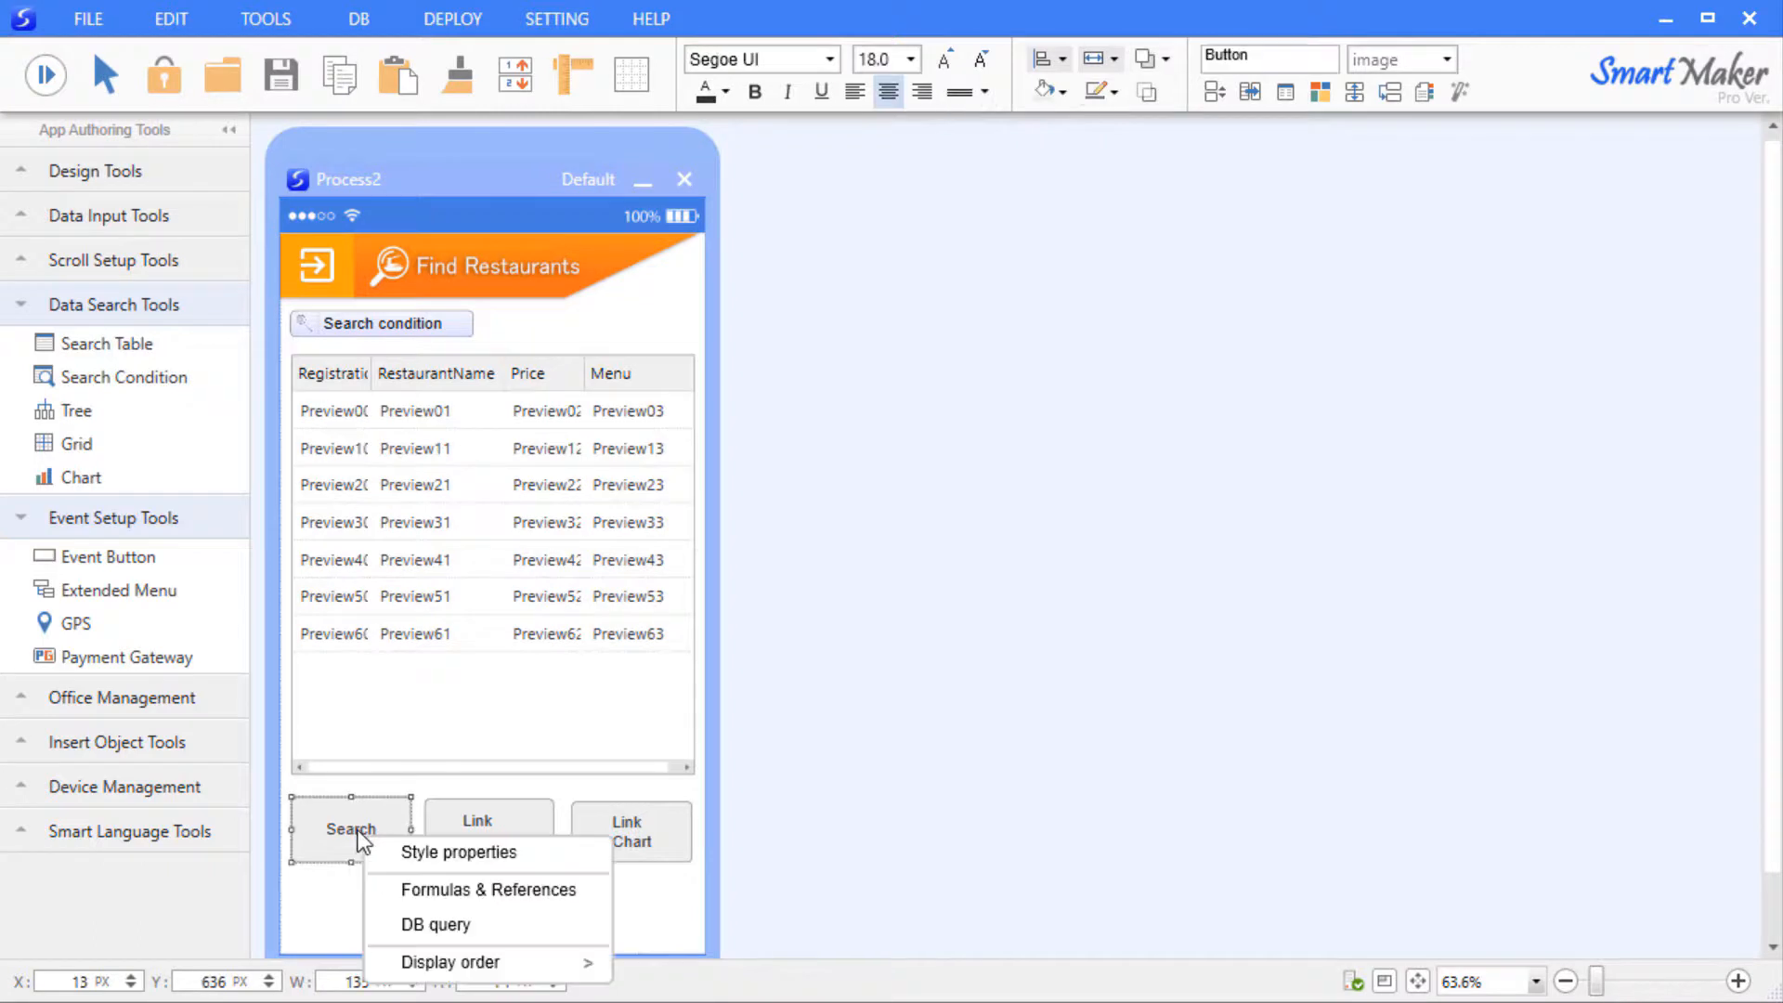
{"action": "left_click", "coordinate": [411, 849]}
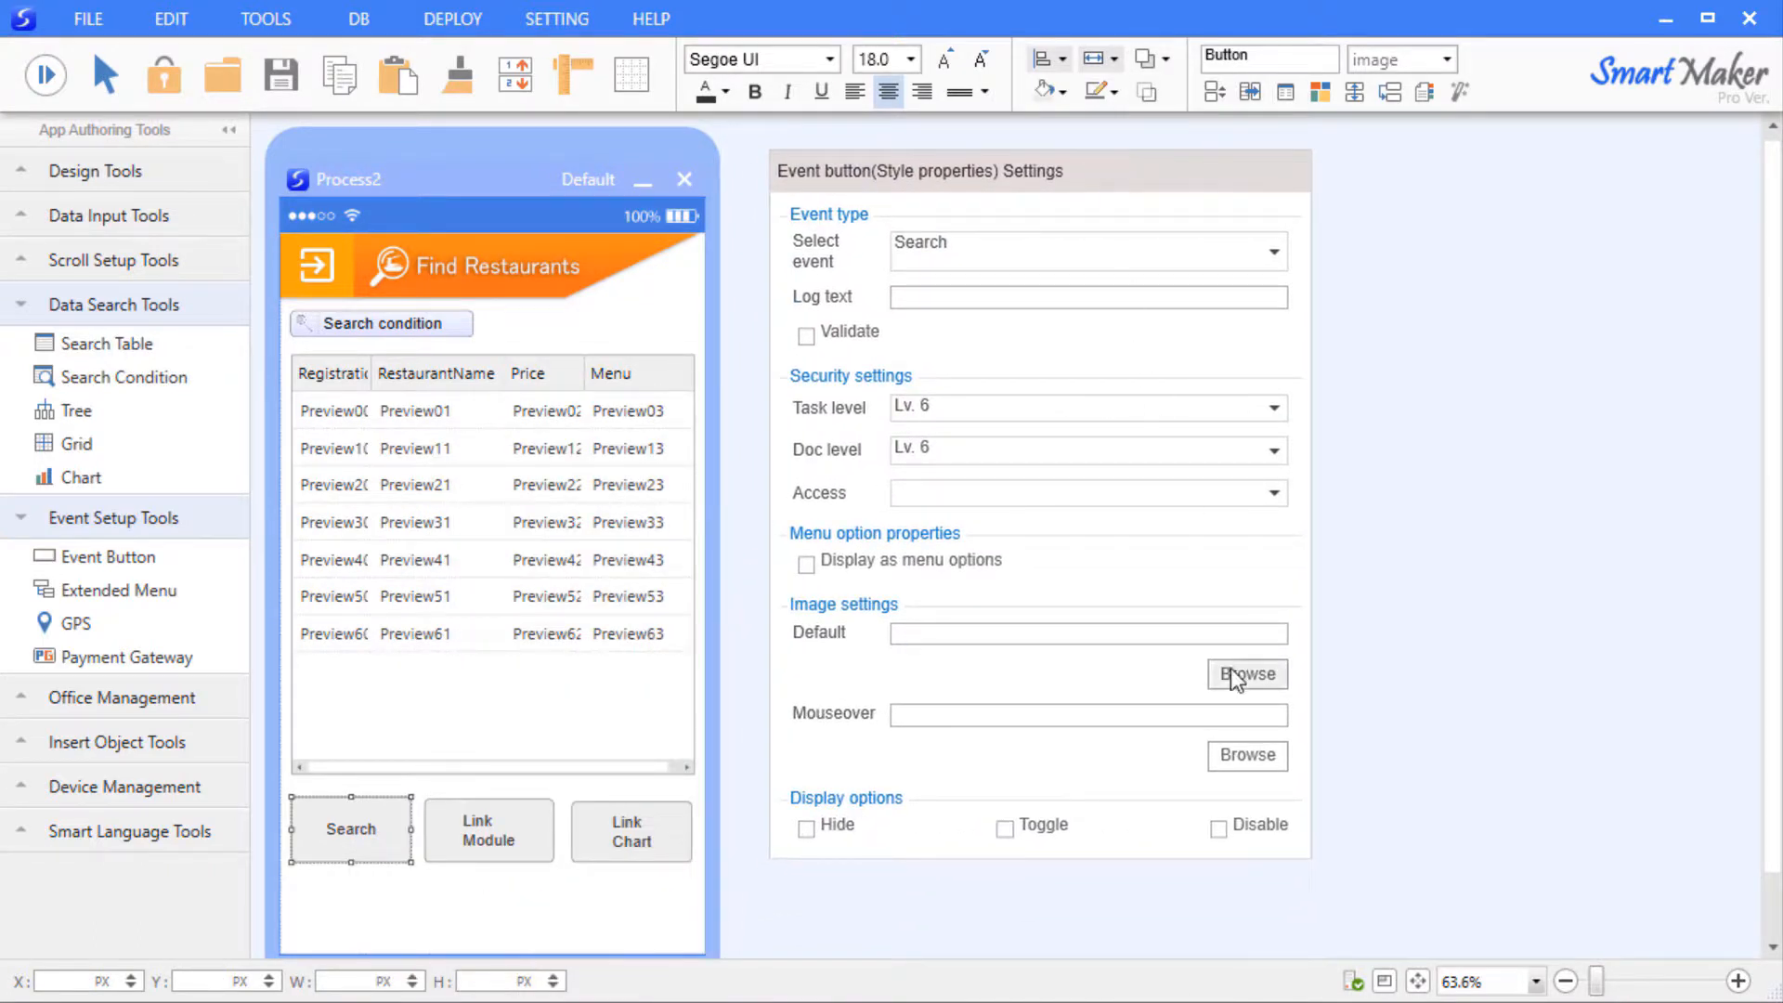
{"action": "left_click", "coordinate": [1262, 684]}
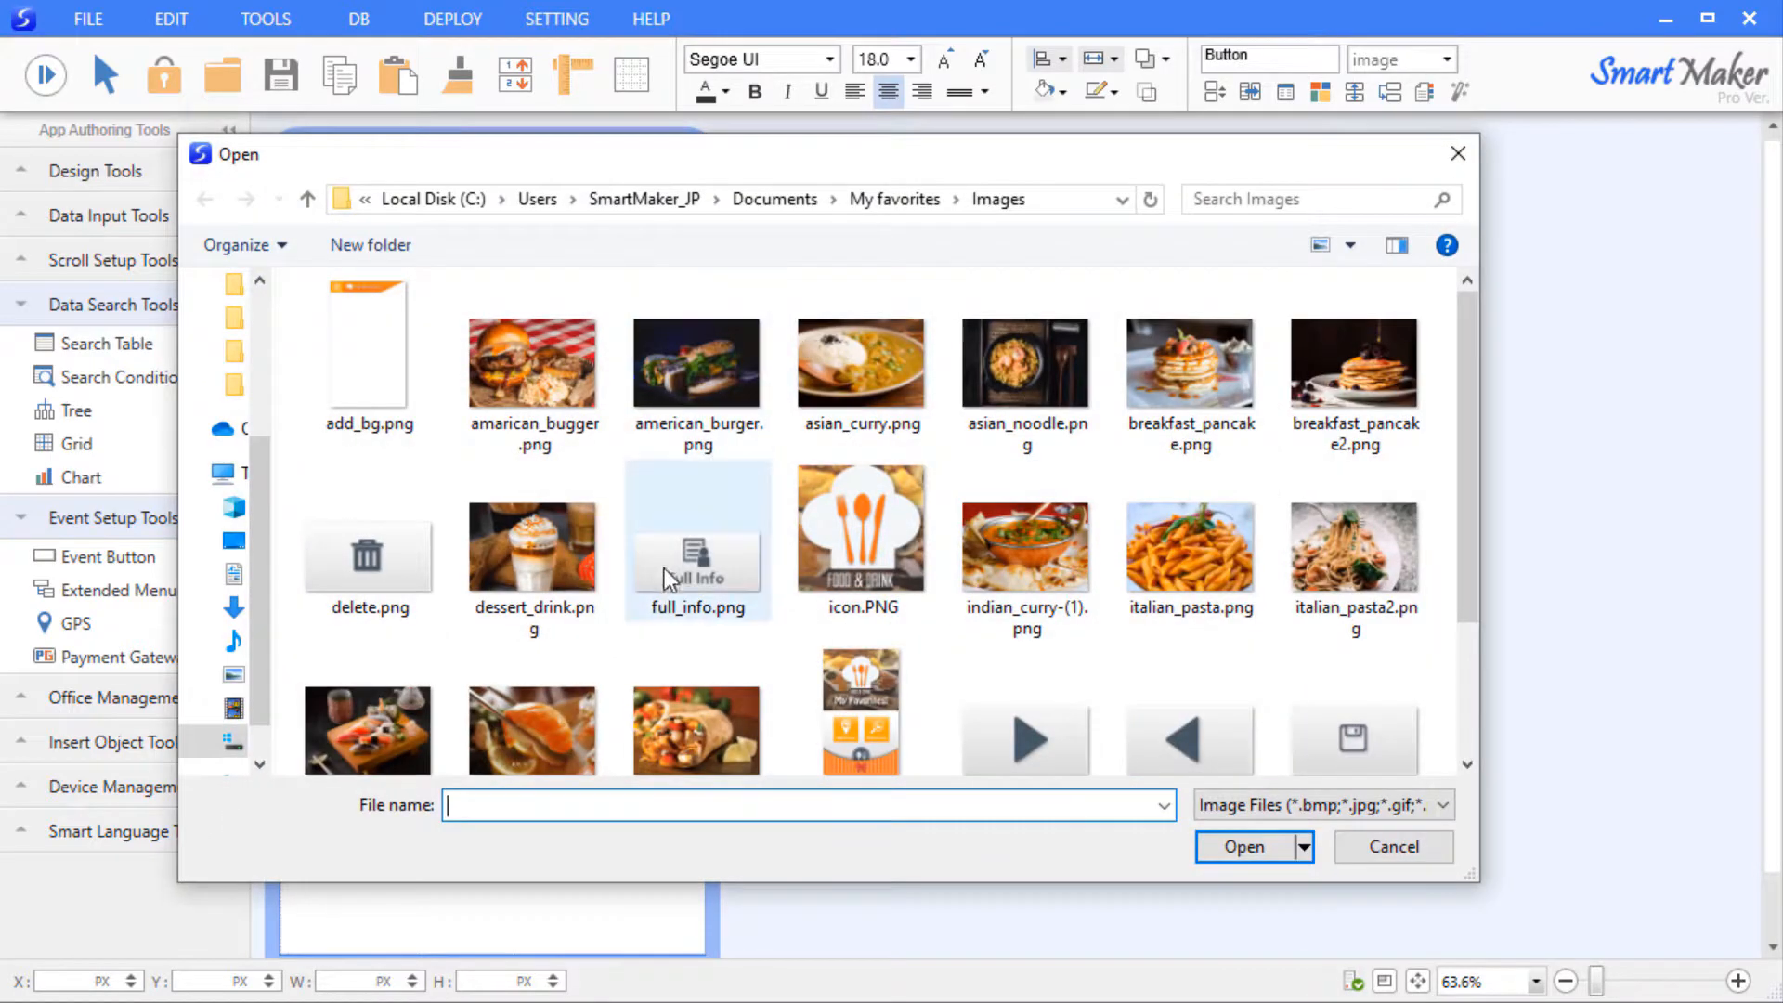
{"action": "left_click", "coordinate": [974, 695]}
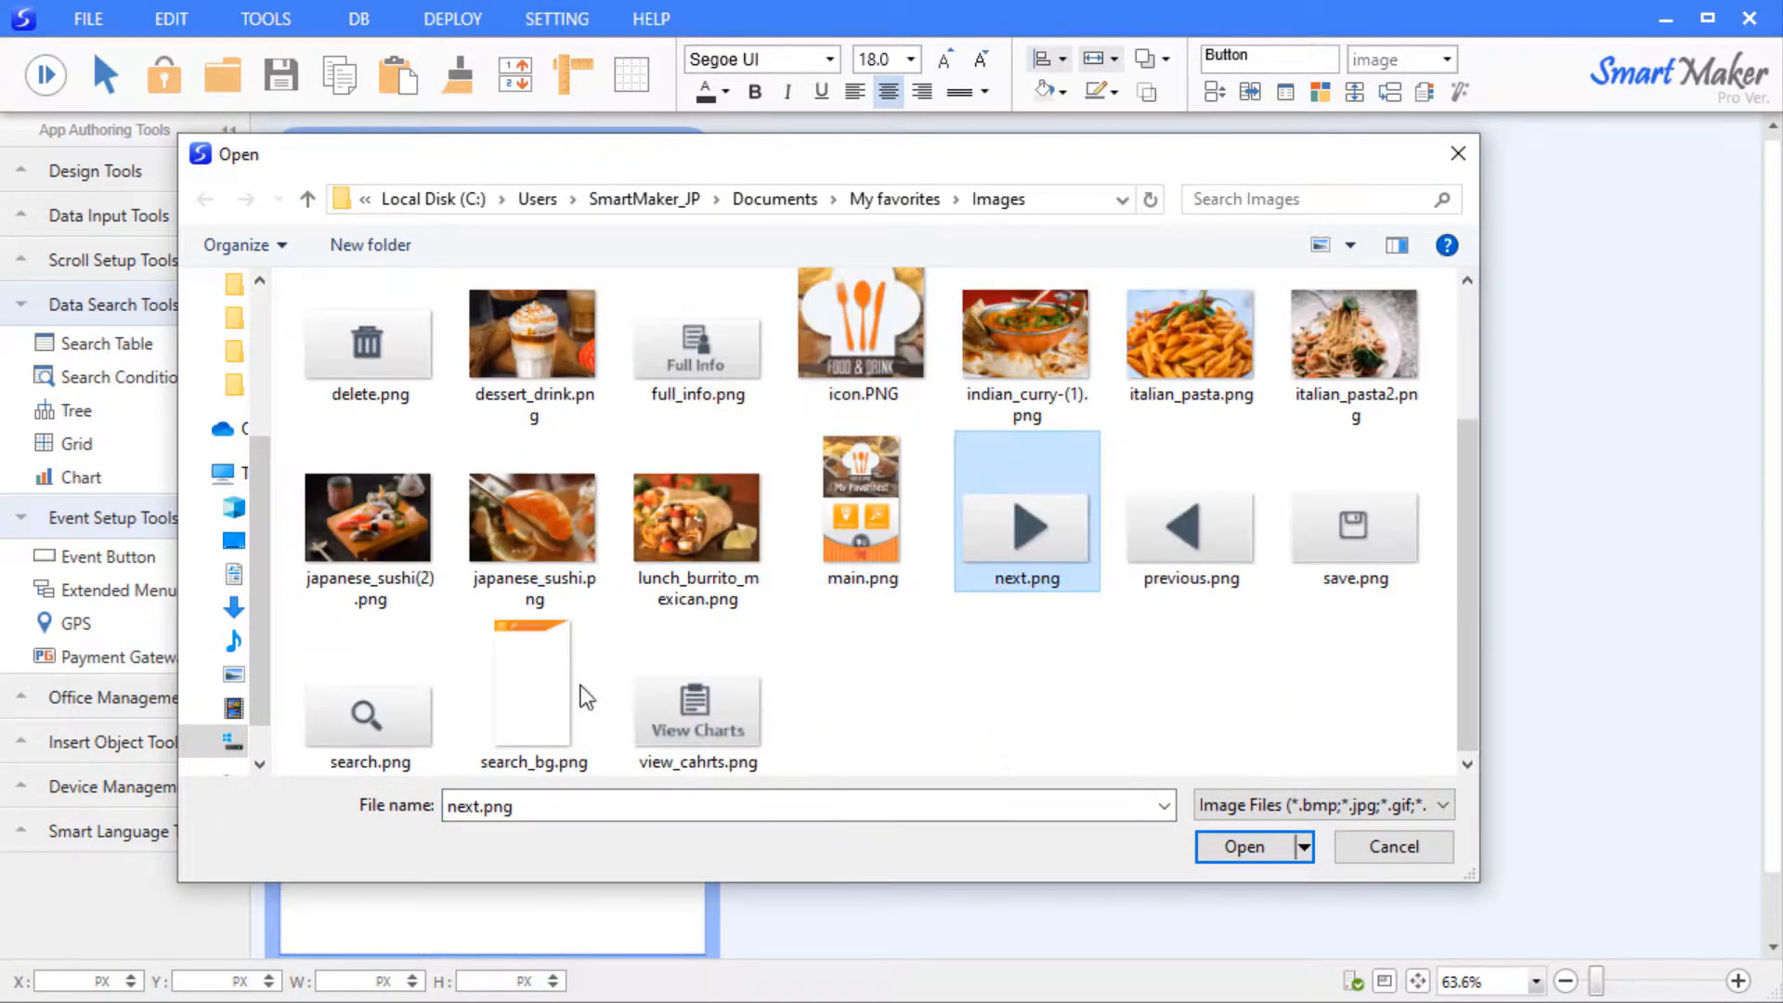
{"action": "left_click", "coordinate": [362, 713]}
{"action": "double_click", "coordinate": [362, 712]}
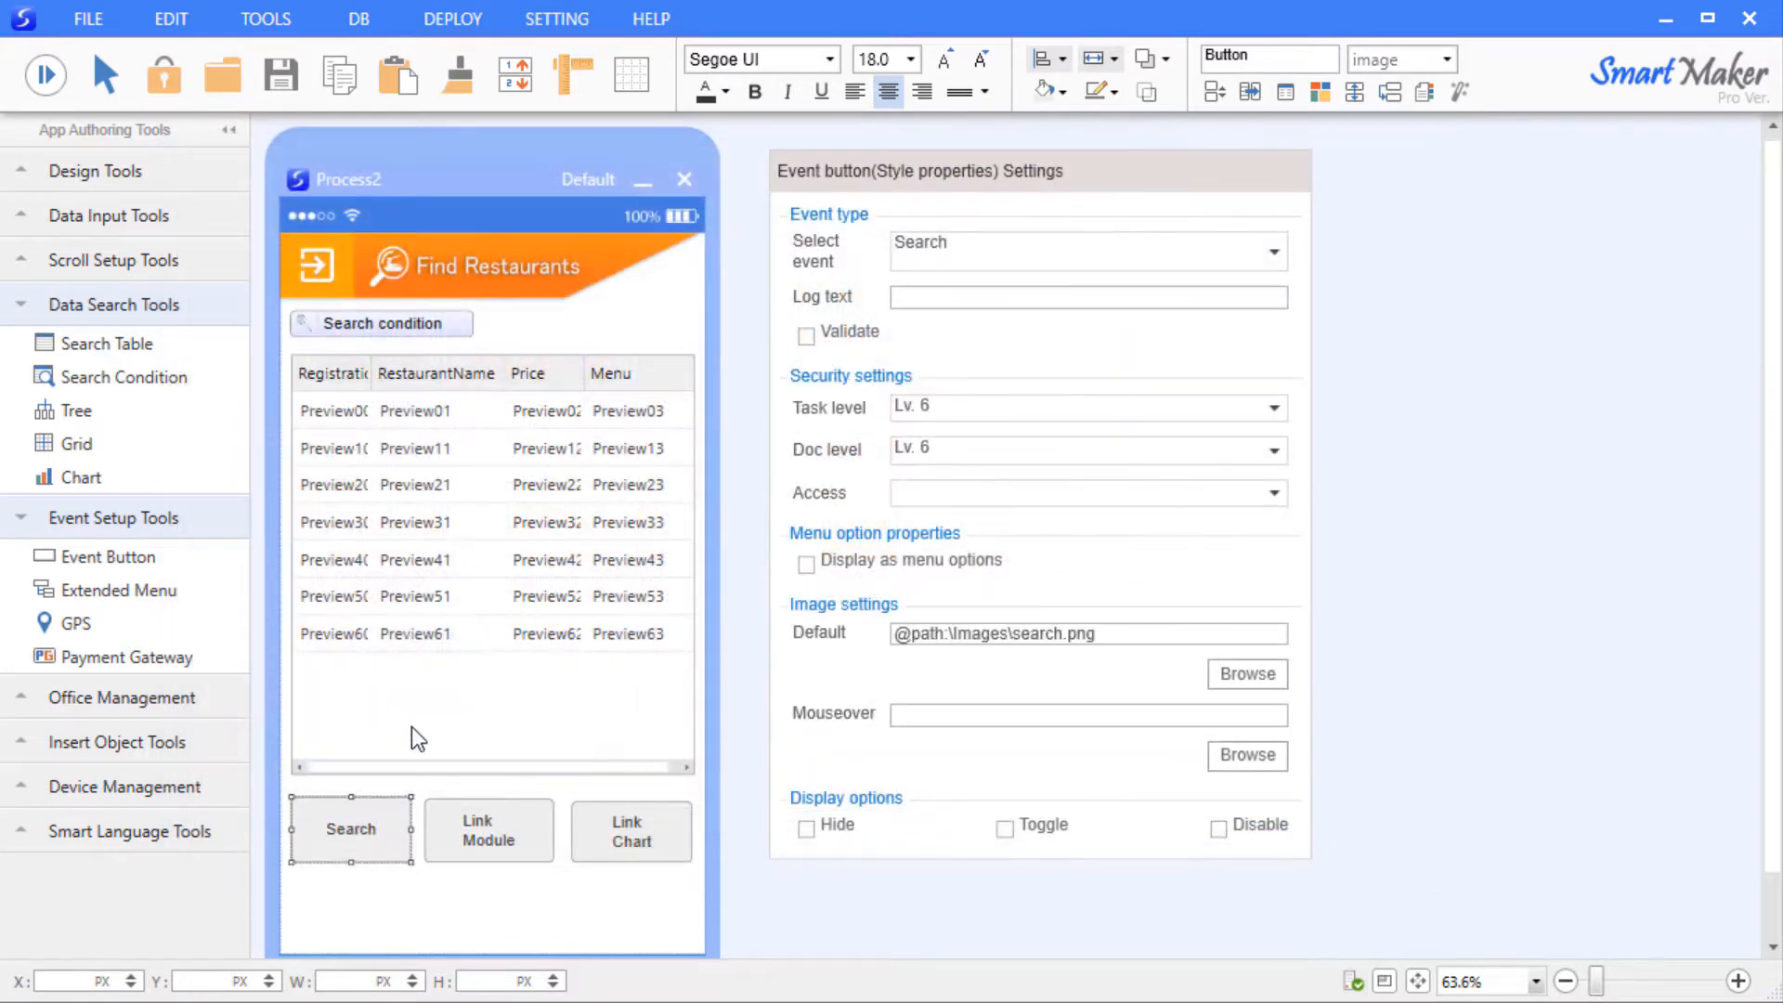
{"action": "left_click", "coordinate": [1436, 567]}
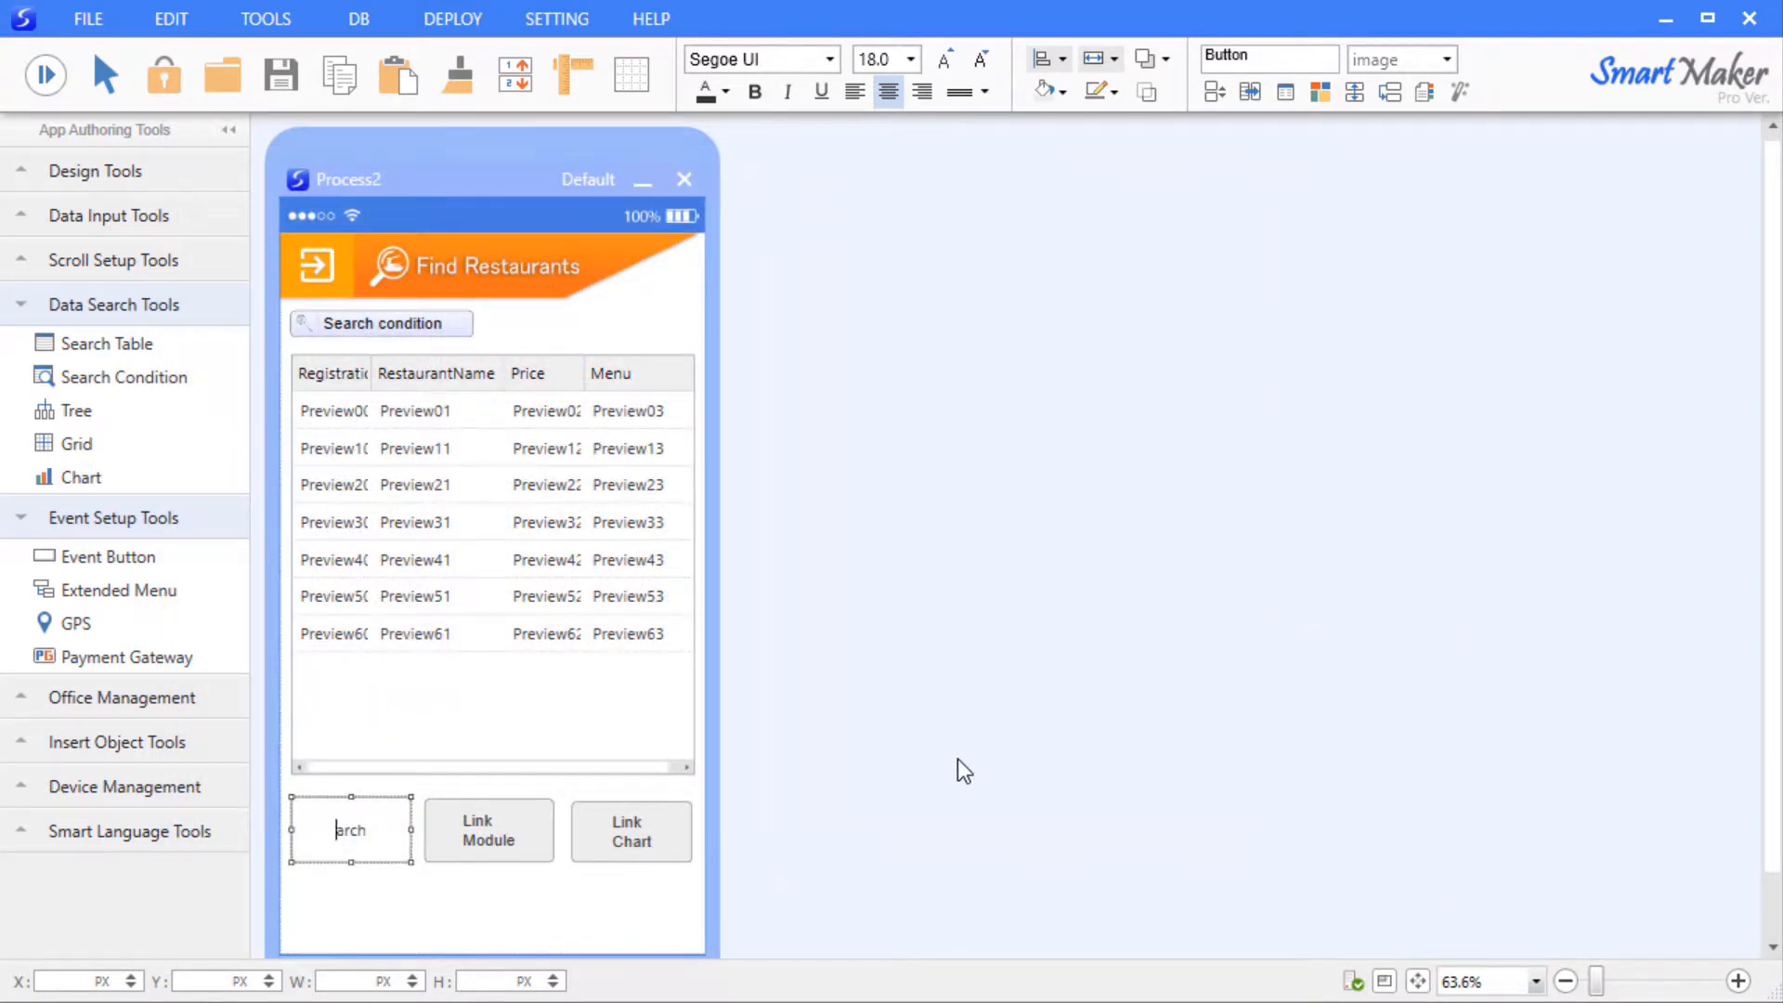
{"action": "left_click", "coordinate": [589, 914]}
Set full_info.png as the Link Module button's default image and delete the button's label text
{"action": "right_click", "coordinate": [509, 821]}
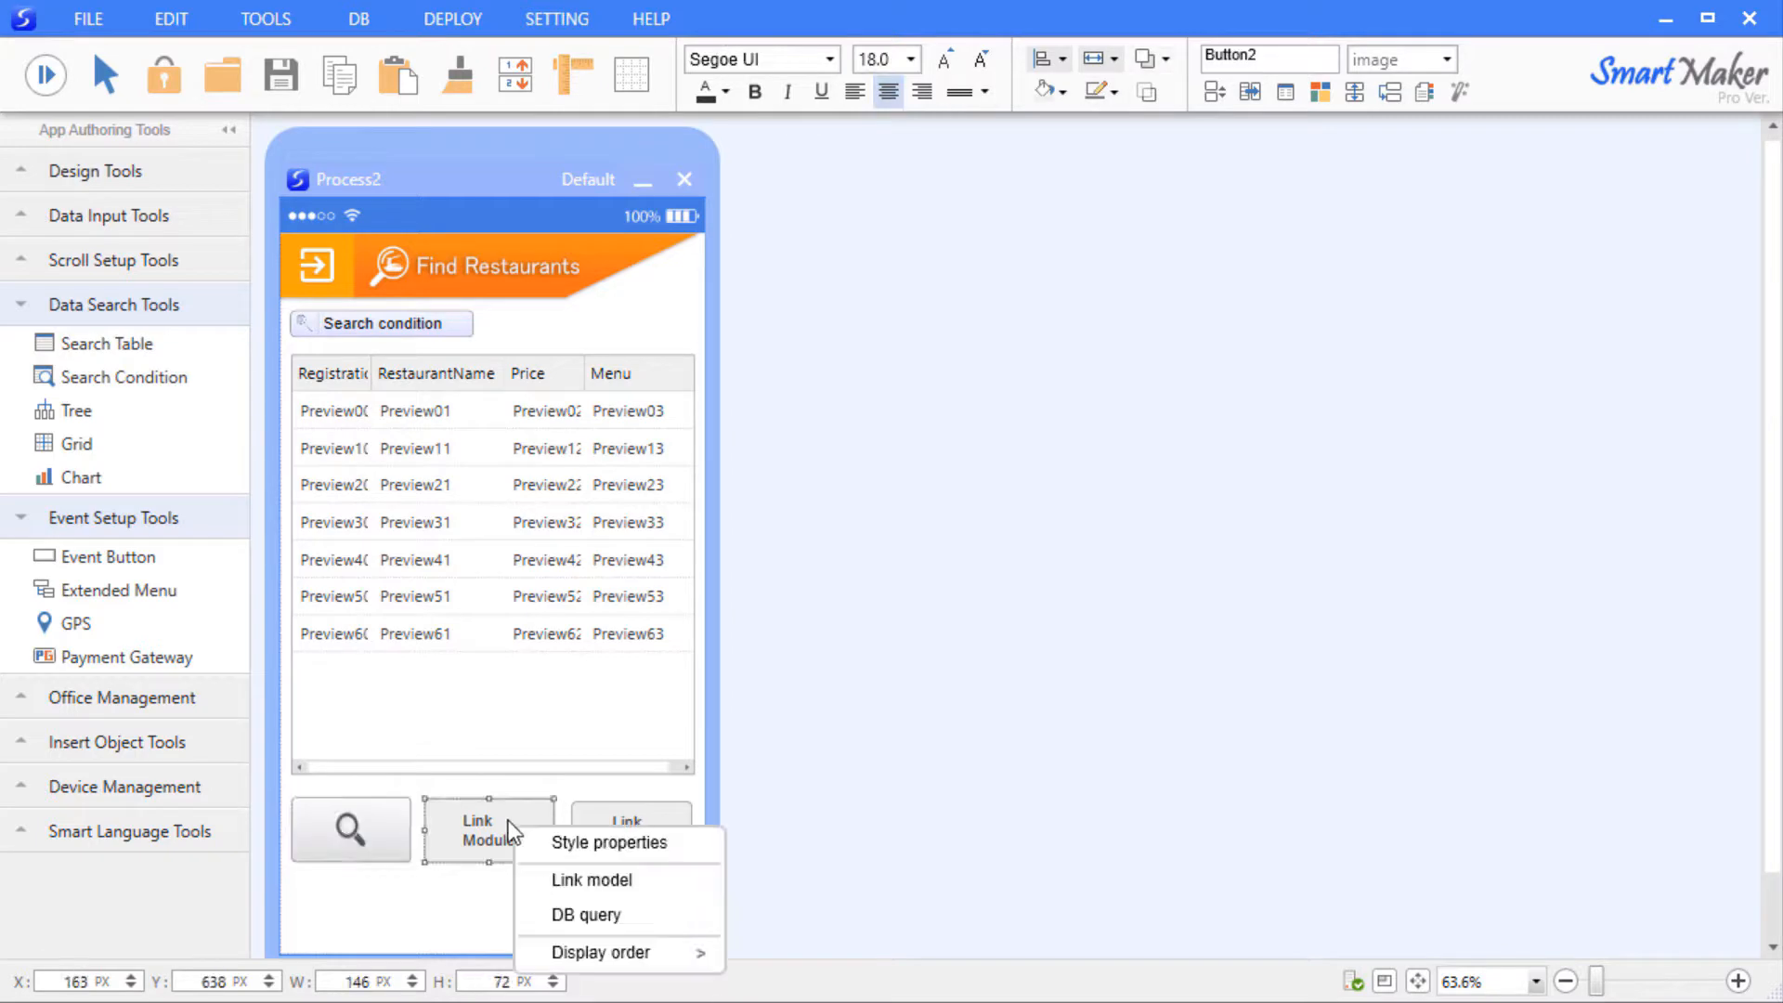
{"action": "left_click", "coordinate": [605, 840]}
{"action": "left_click", "coordinate": [1231, 664]}
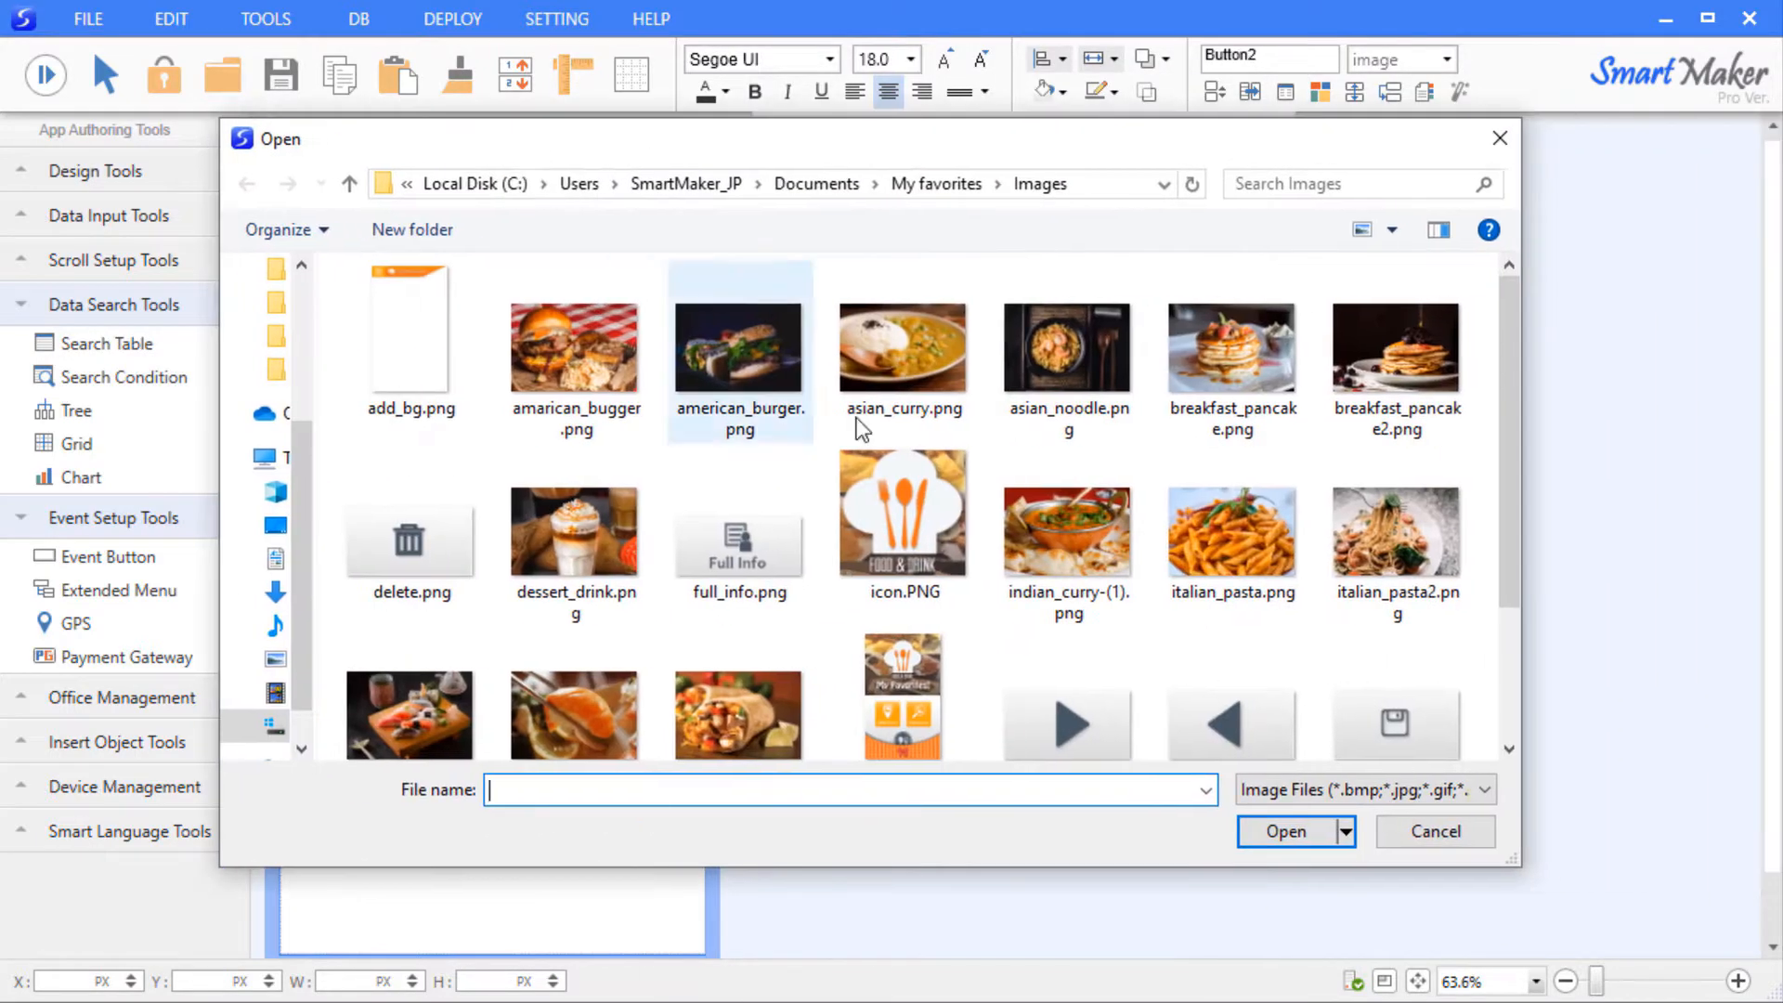
{"action": "left_click", "coordinate": [728, 534]}
{"action": "scroll", "coordinate": [901, 587], "scroll_direction": "down", "scroll_amount": 1}
{"action": "left_click", "coordinate": [1283, 833]}
{"action": "left_click", "coordinate": [1371, 685]}
{"action": "key", "text": "F2"}
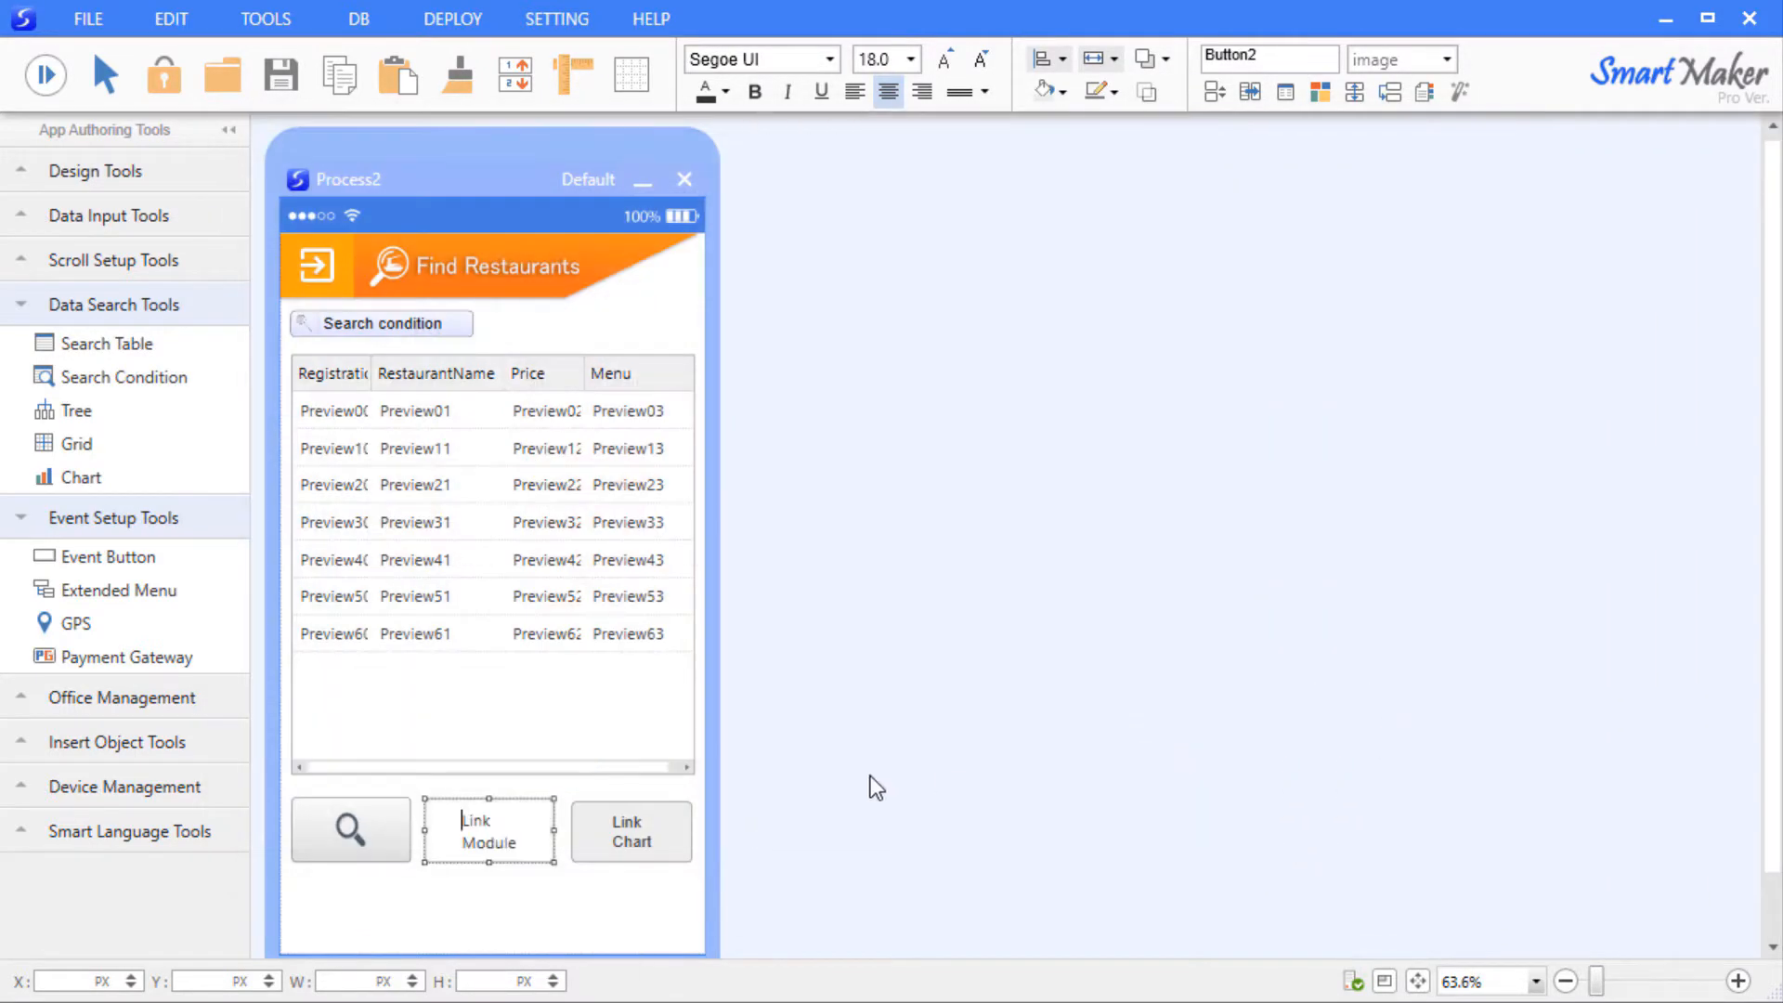
{"action": "key", "text": "Delete"}
{"action": "key", "text": "Delete"}
{"action": "key", "text": "Delete"}
{"action": "key", "text": "Delete"}
{"action": "key", "text": "Delete"}
{"action": "key", "text": "Delete"}
{"action": "key", "text": "Delete"}
{"action": "key", "text": "Delete"}
{"action": "key", "text": "Delete"}
{"action": "key", "text": "Delete"}
{"action": "key", "text": "Delete"}
{"action": "left_click", "coordinate": [700, 824]}
Set view_cahrts.png as the Link Chart button's default image and clear the button's label text
{"action": "right_click", "coordinate": [665, 823]}
{"action": "left_click", "coordinate": [762, 840]}
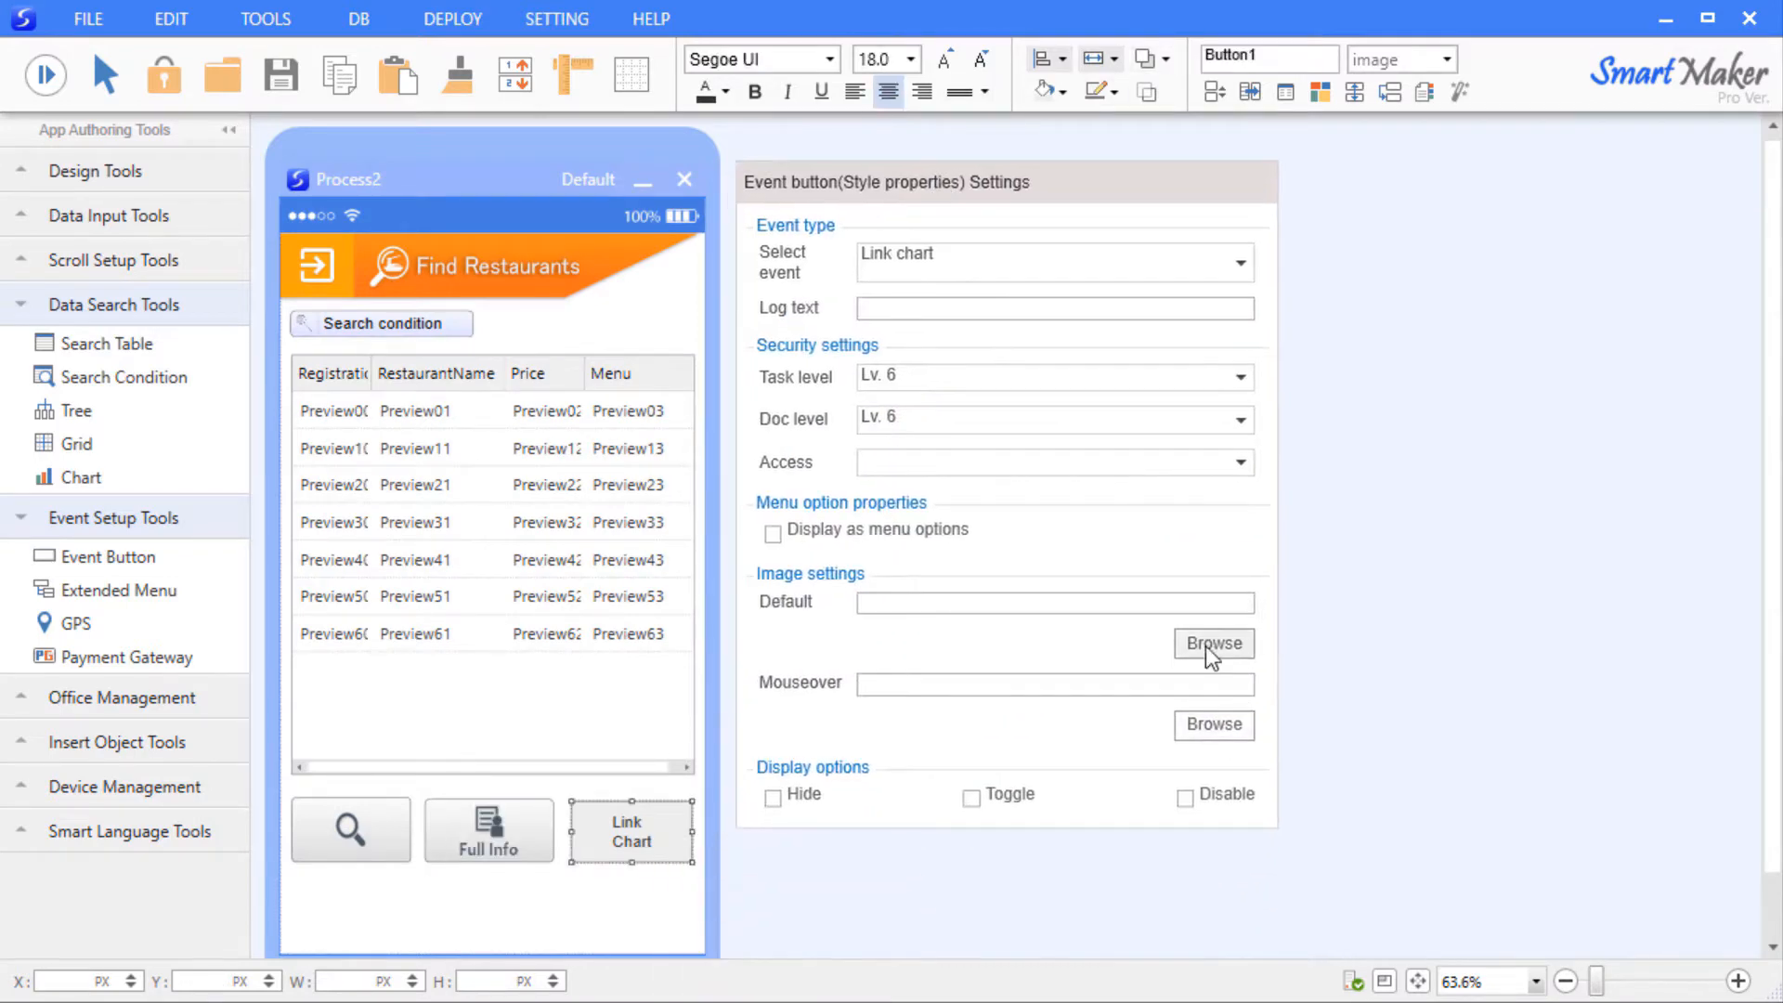
{"action": "left_click", "coordinate": [1210, 639]}
{"action": "left_click", "coordinate": [773, 706]}
{"action": "double_click", "coordinate": [773, 698]}
{"action": "left_click", "coordinate": [1413, 736]}
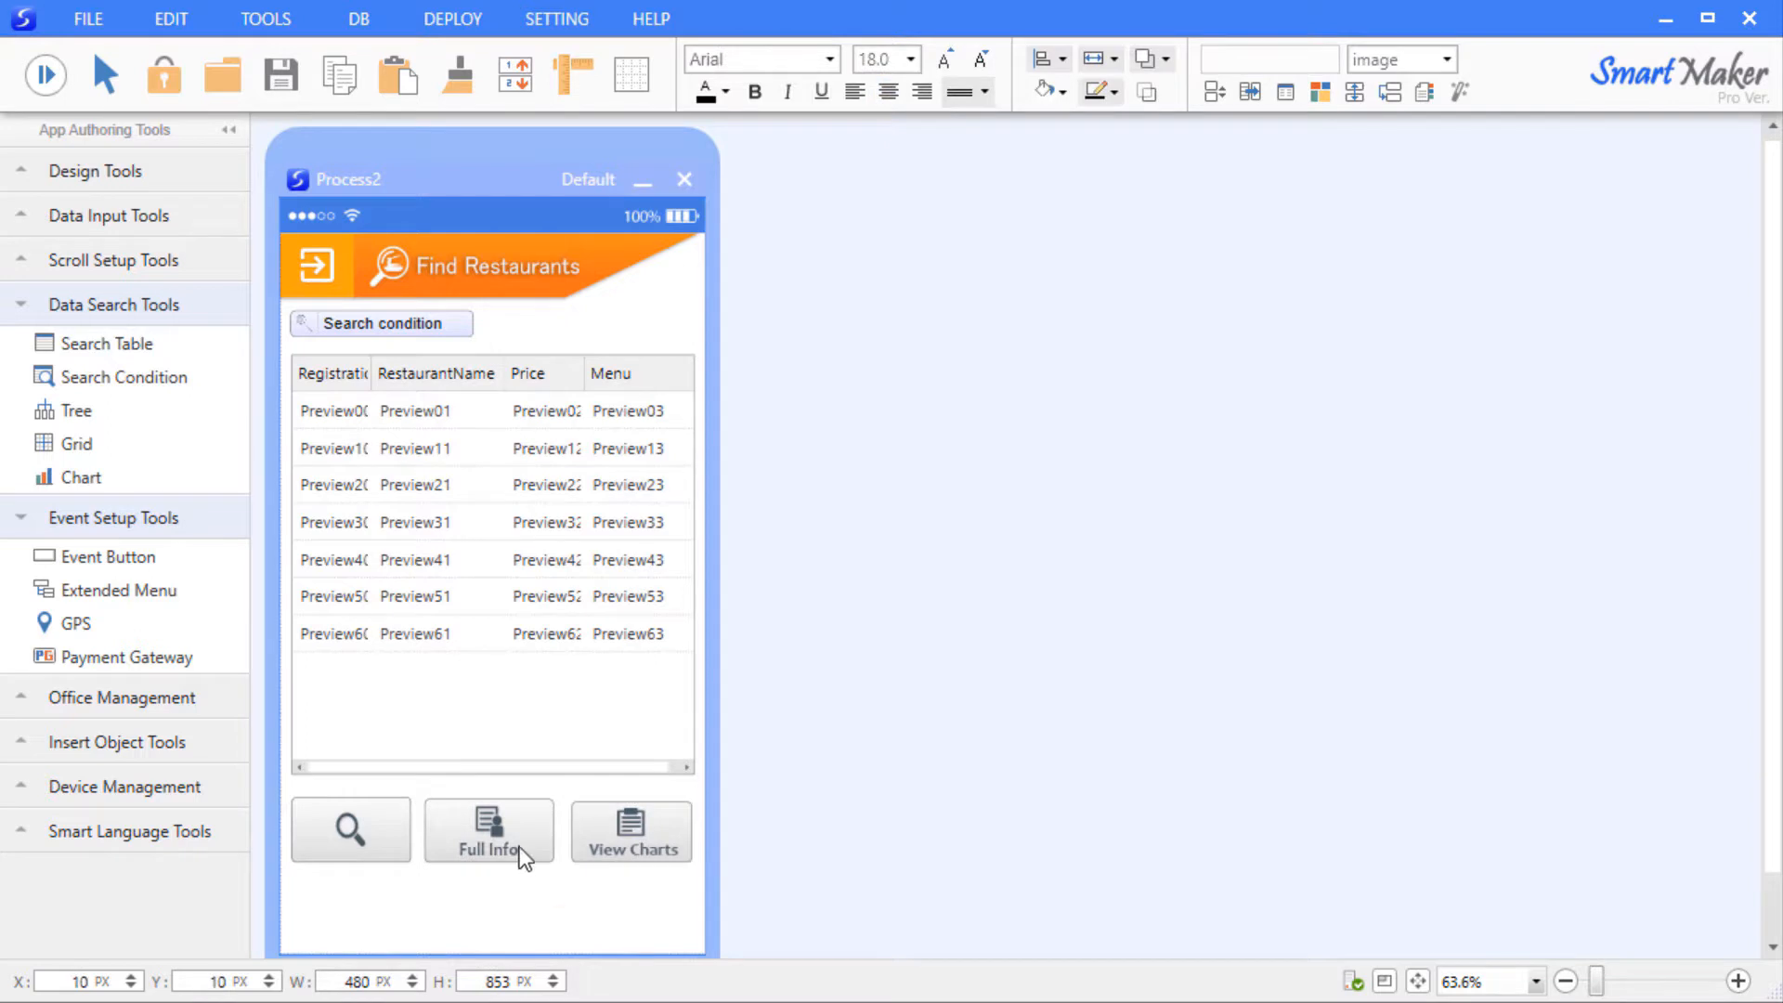
Nudge the Full Info and View Charts buttons slightly to even out the bottom button row
{"action": "left_click_drag", "start_coordinate": [518, 847], "coordinate": [520, 844]}
{"action": "left_click", "coordinate": [550, 893]}
{"action": "left_click_drag", "start_coordinate": [633, 842], "coordinate": [634, 840]}
{"action": "left_click", "coordinate": [576, 910]}
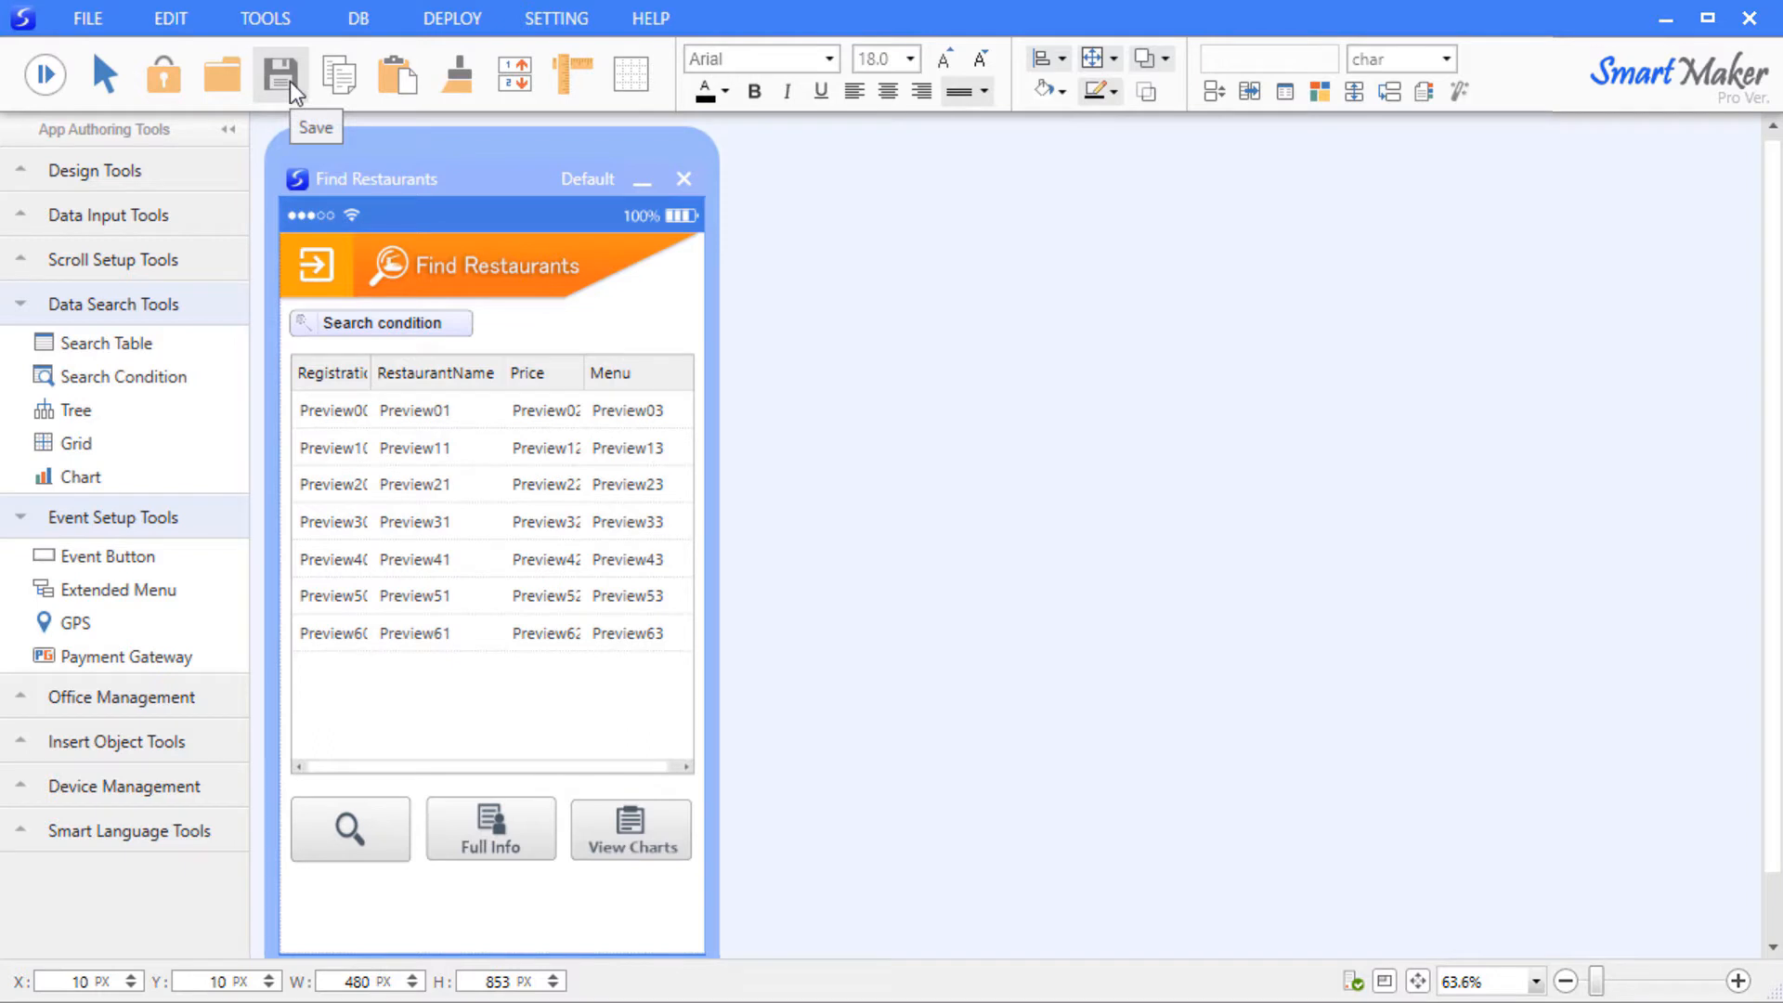
Save the form as a mobile app model named Find Restaurants
{"action": "left_click", "coordinate": [290, 81]}
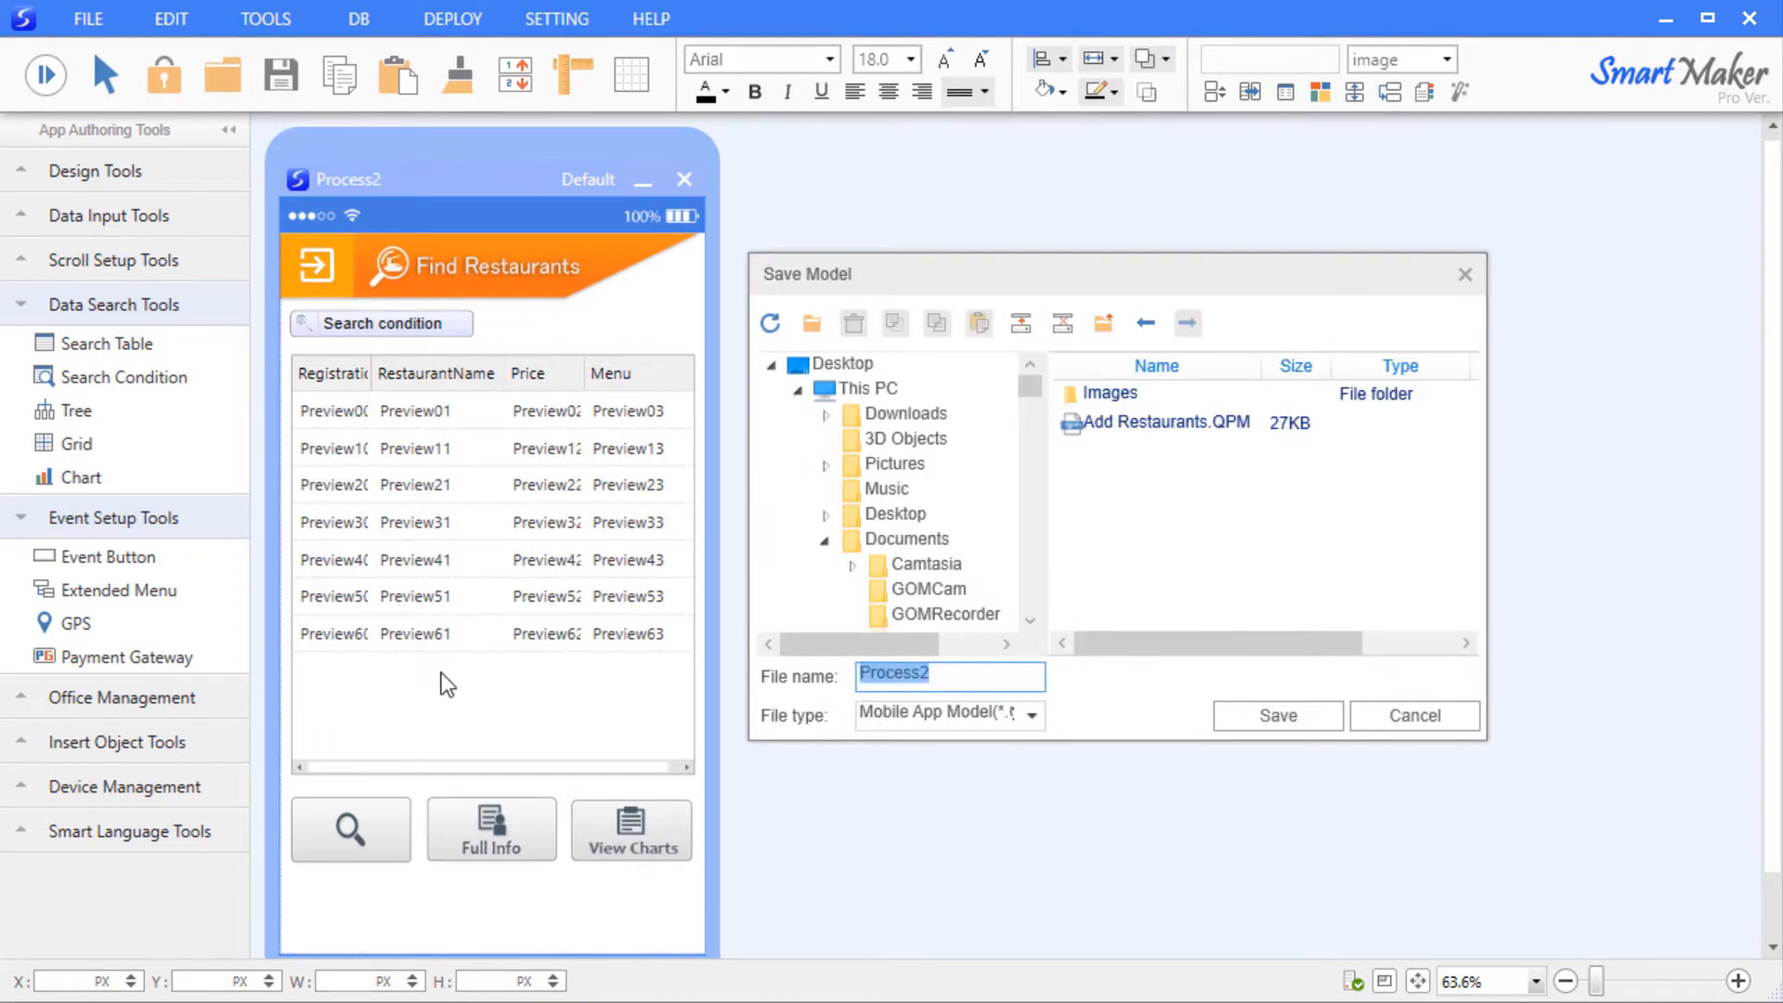
{"action": "type", "text": "Find Restaurants"}
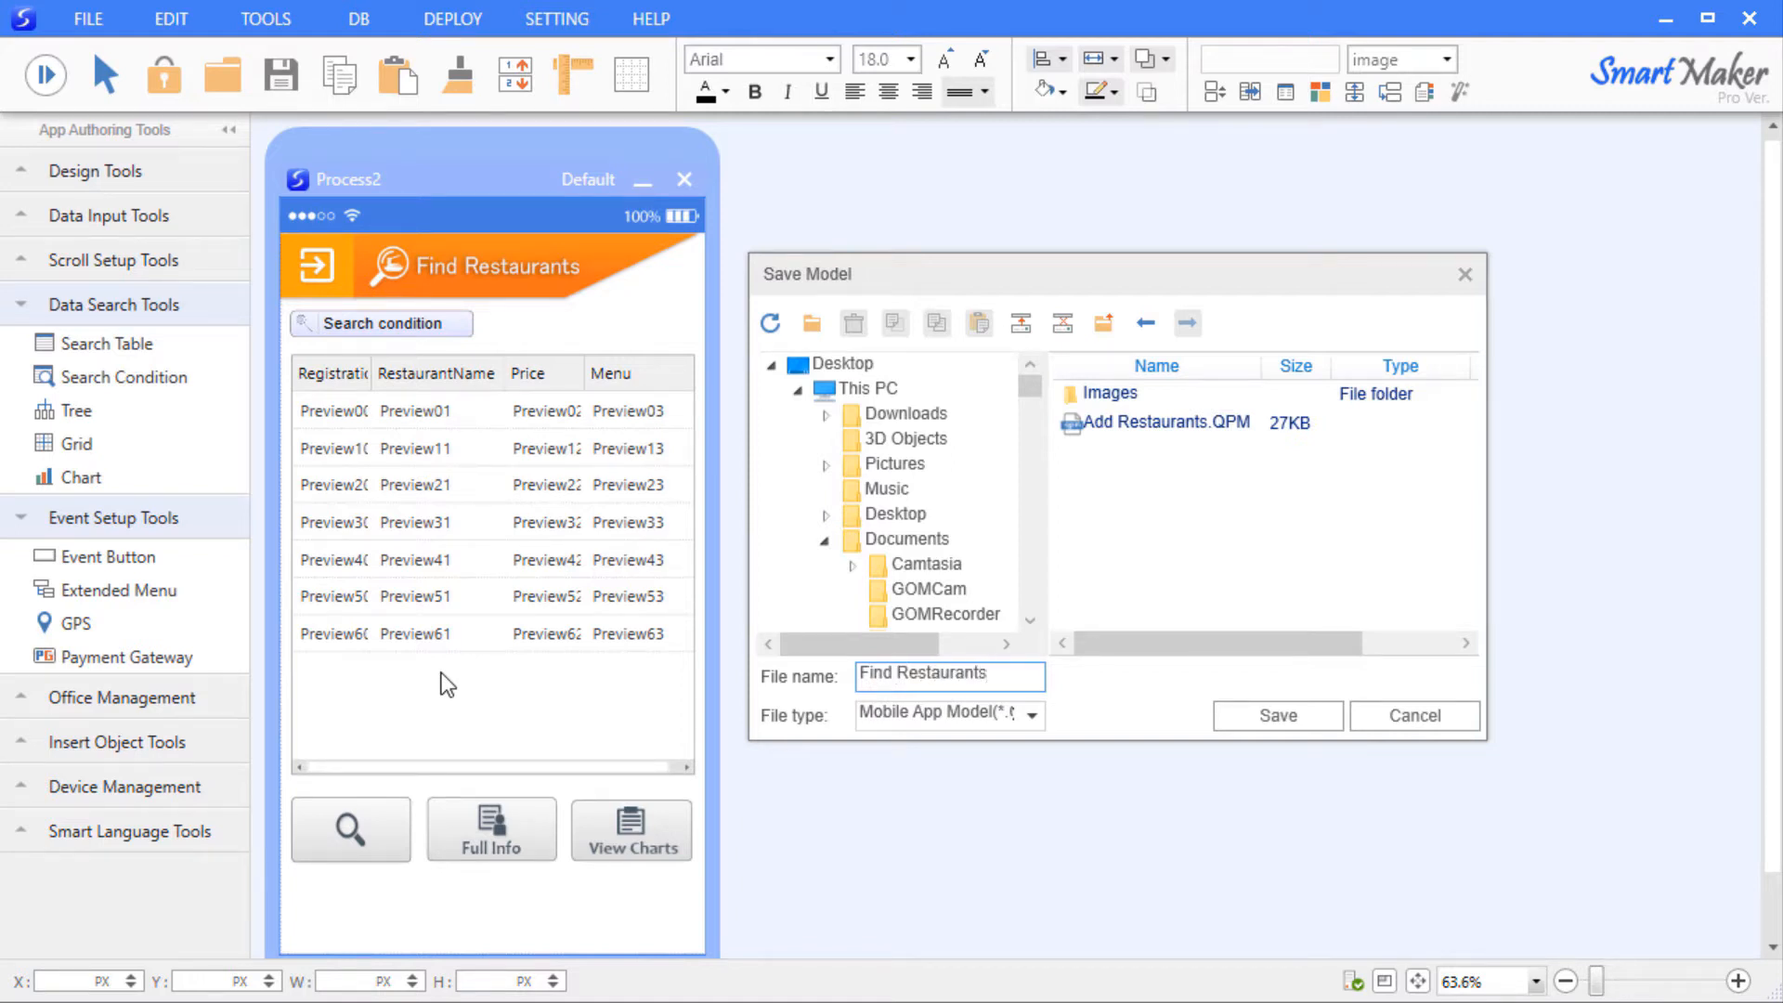
{"action": "left_click", "coordinate": [1278, 716]}
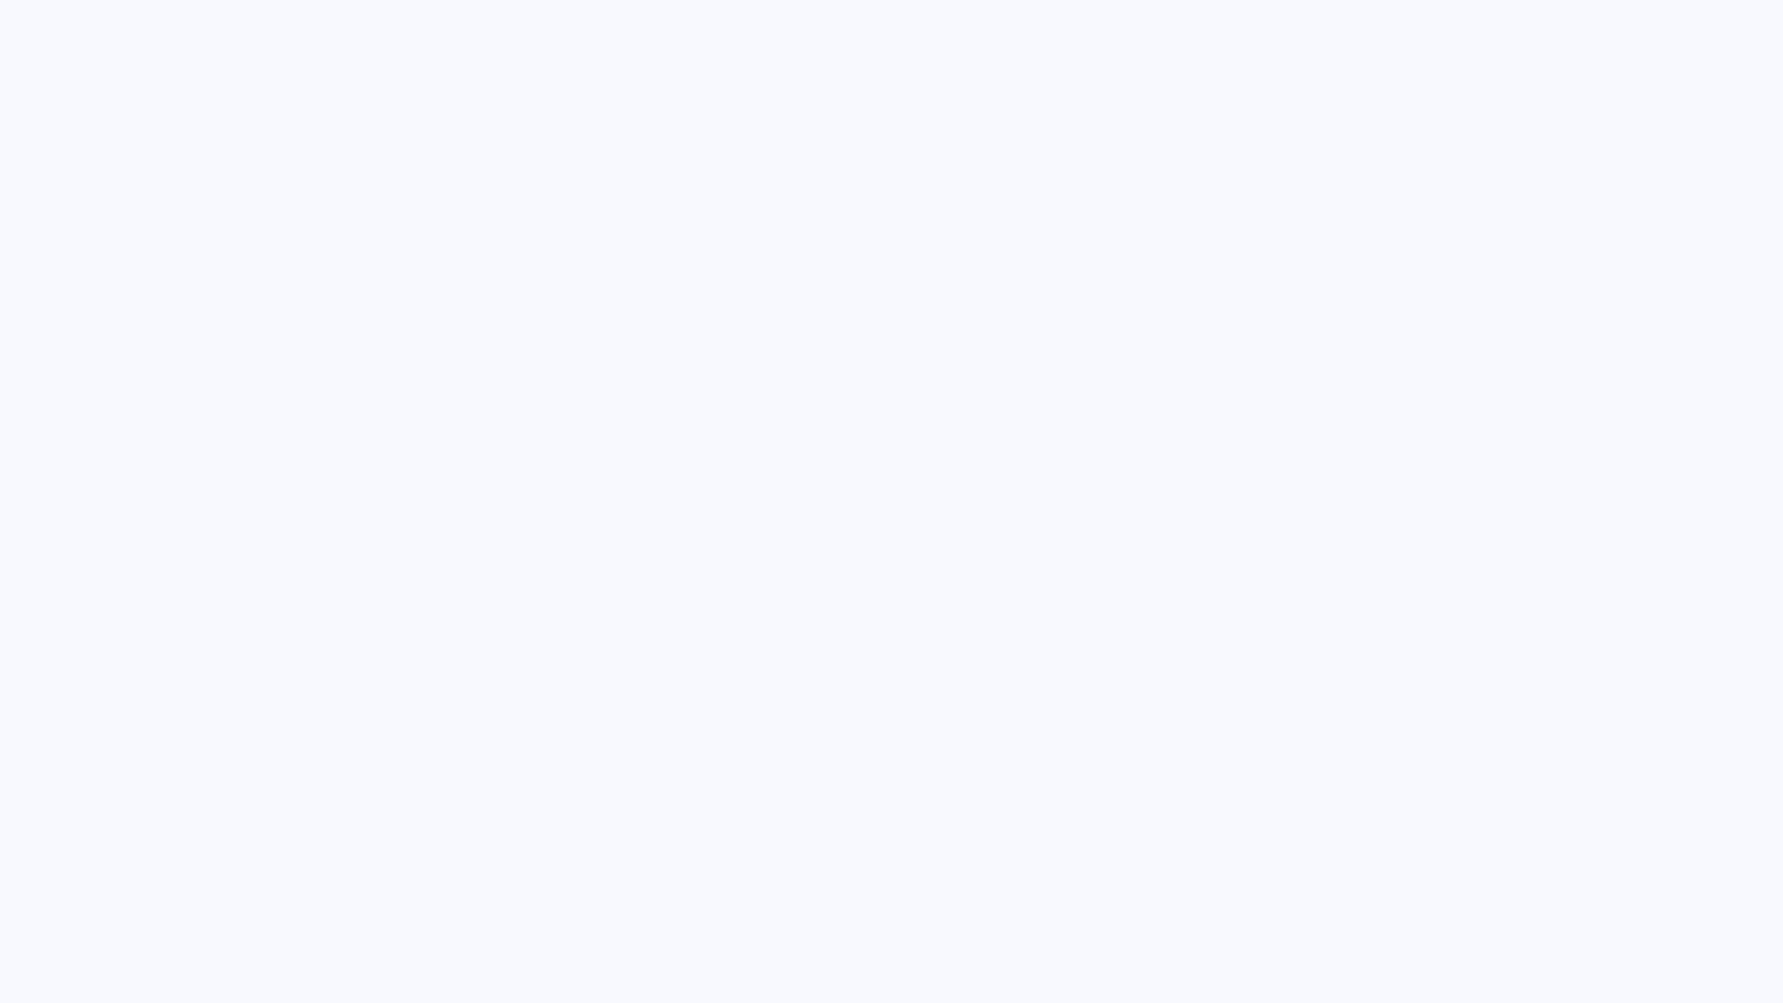